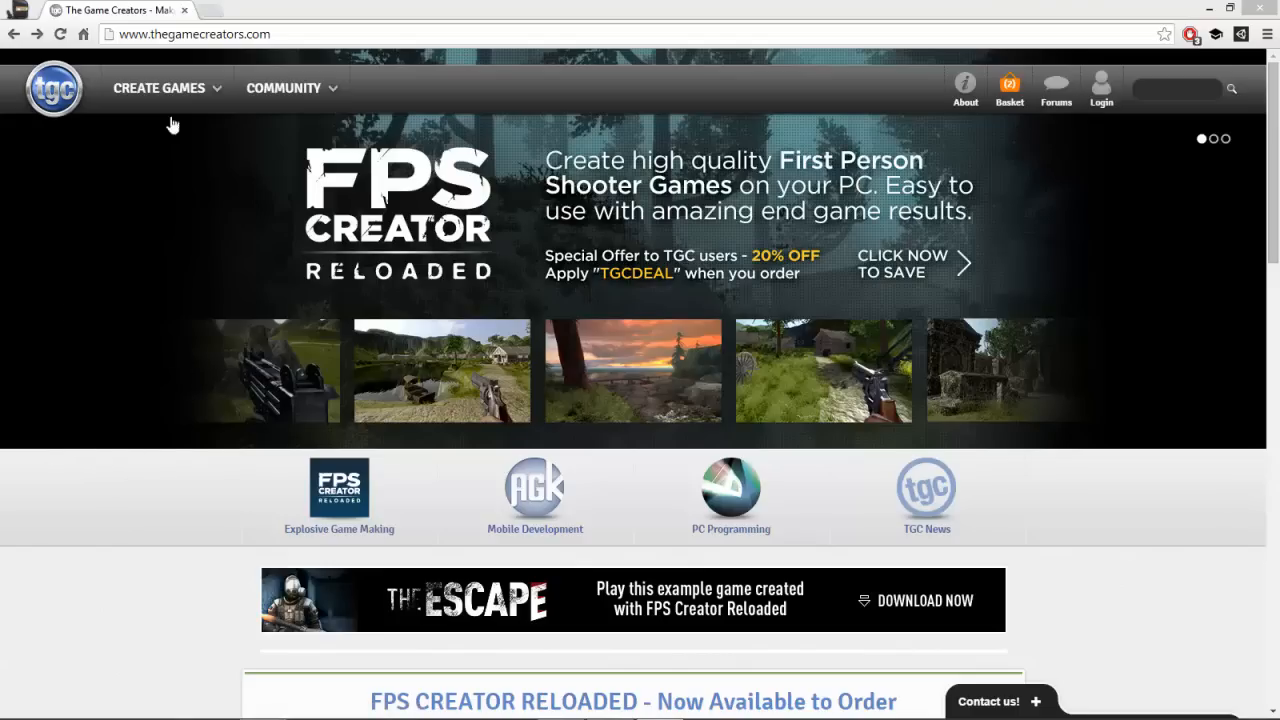
Open the FPS Creator Classic product page from the site's list of game development products
mouse_move(170, 105)
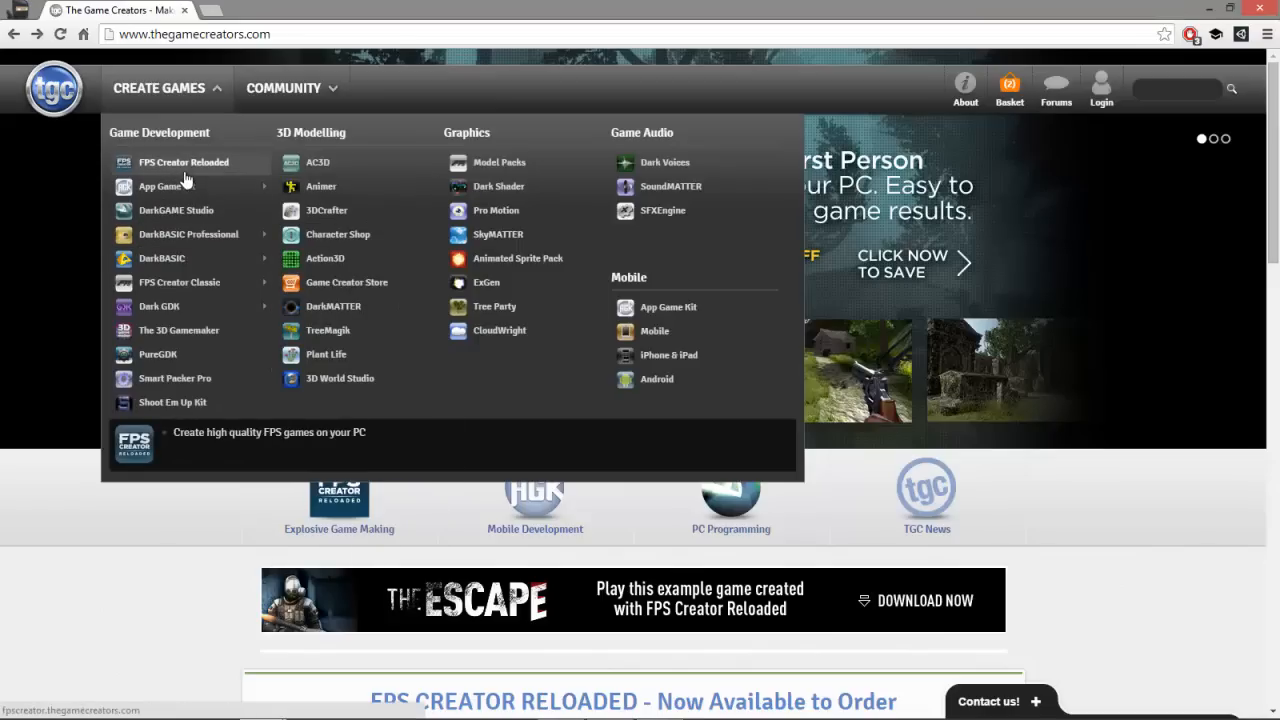
mouse_move(268, 196)
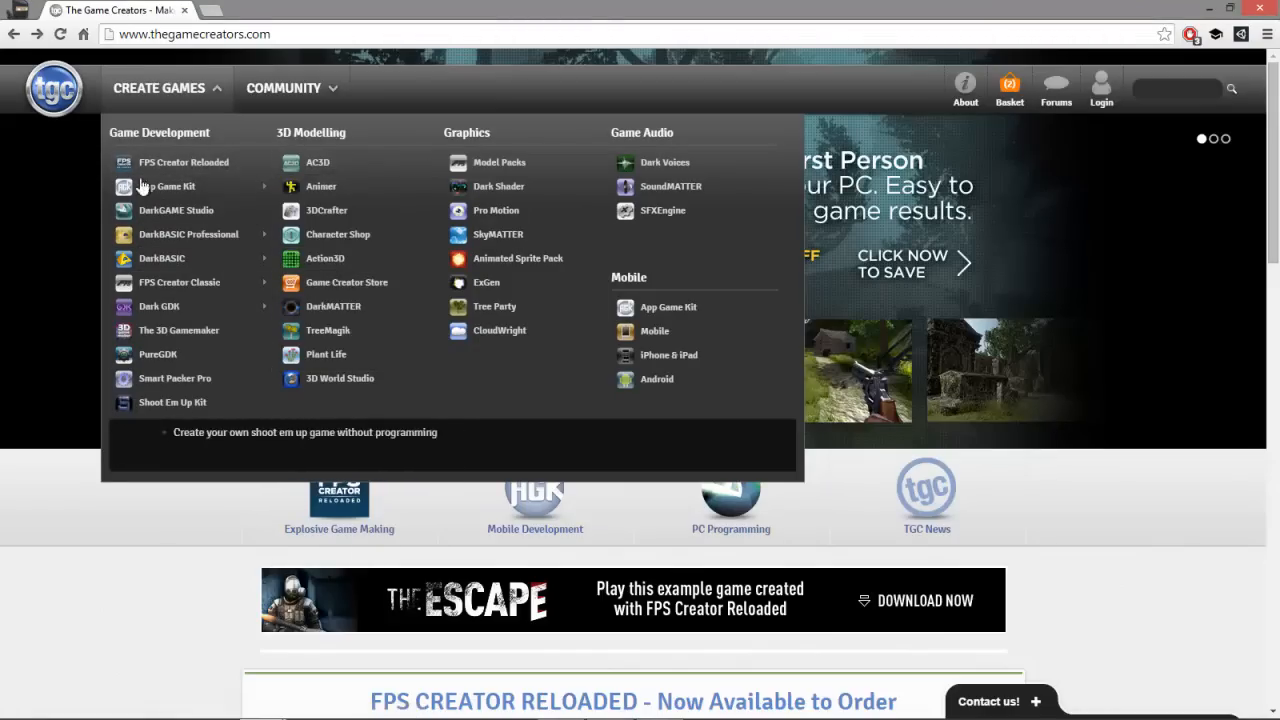
click(192, 98)
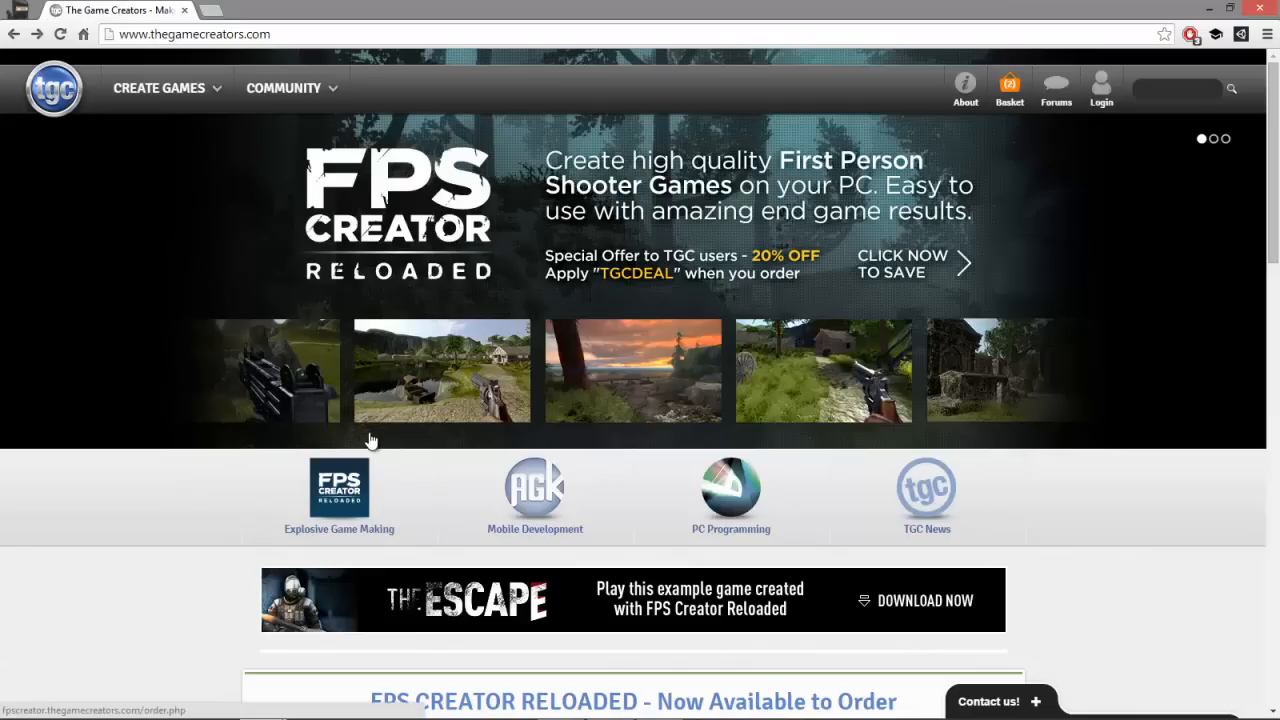
scroll(370, 440, down, 2)
scroll(378, 437, up, 2)
click(196, 100)
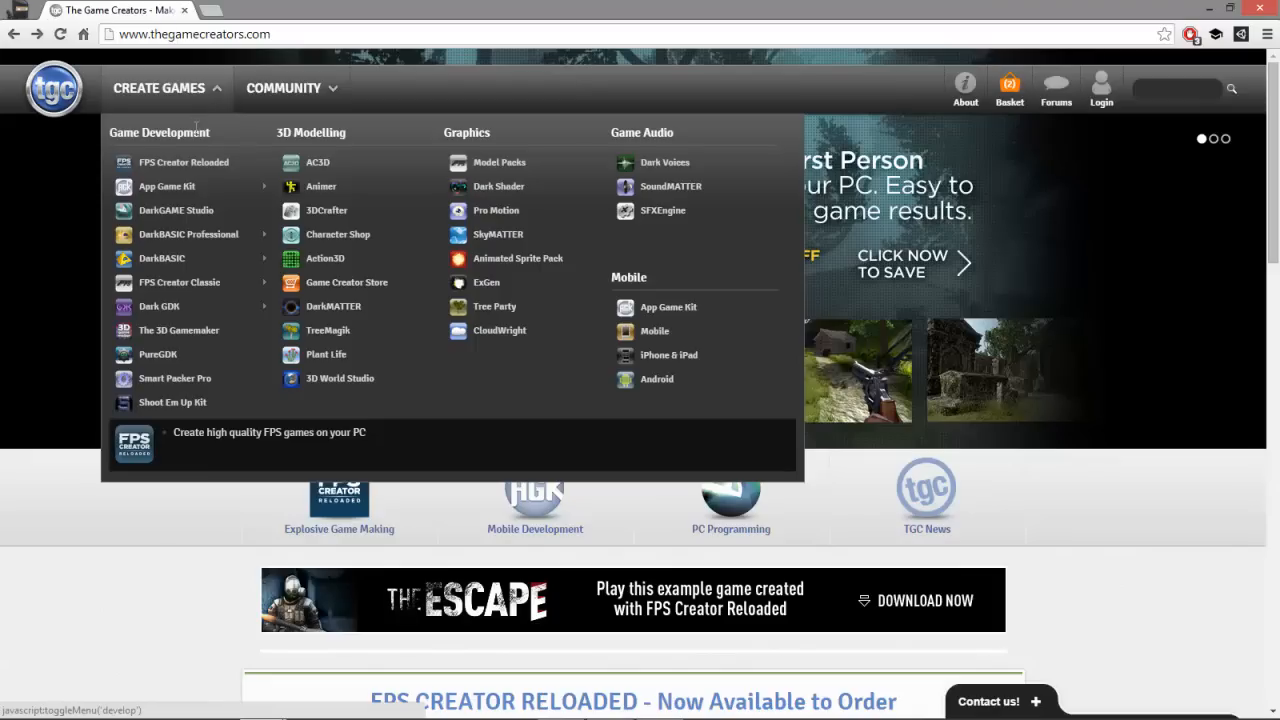
mouse_move(166, 288)
click(180, 285)
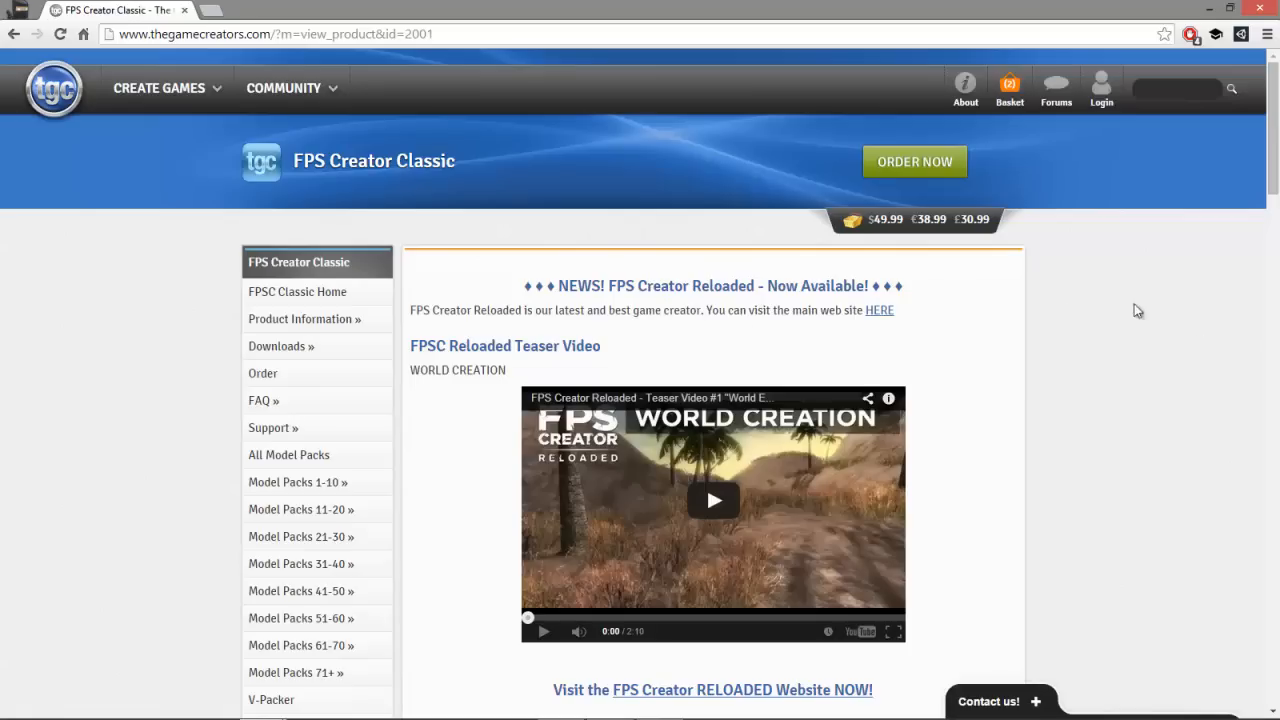
Look through the FPS Creator Classic page's feature descriptions, ordering details and free version section
scroll(1060, 390, down, 15)
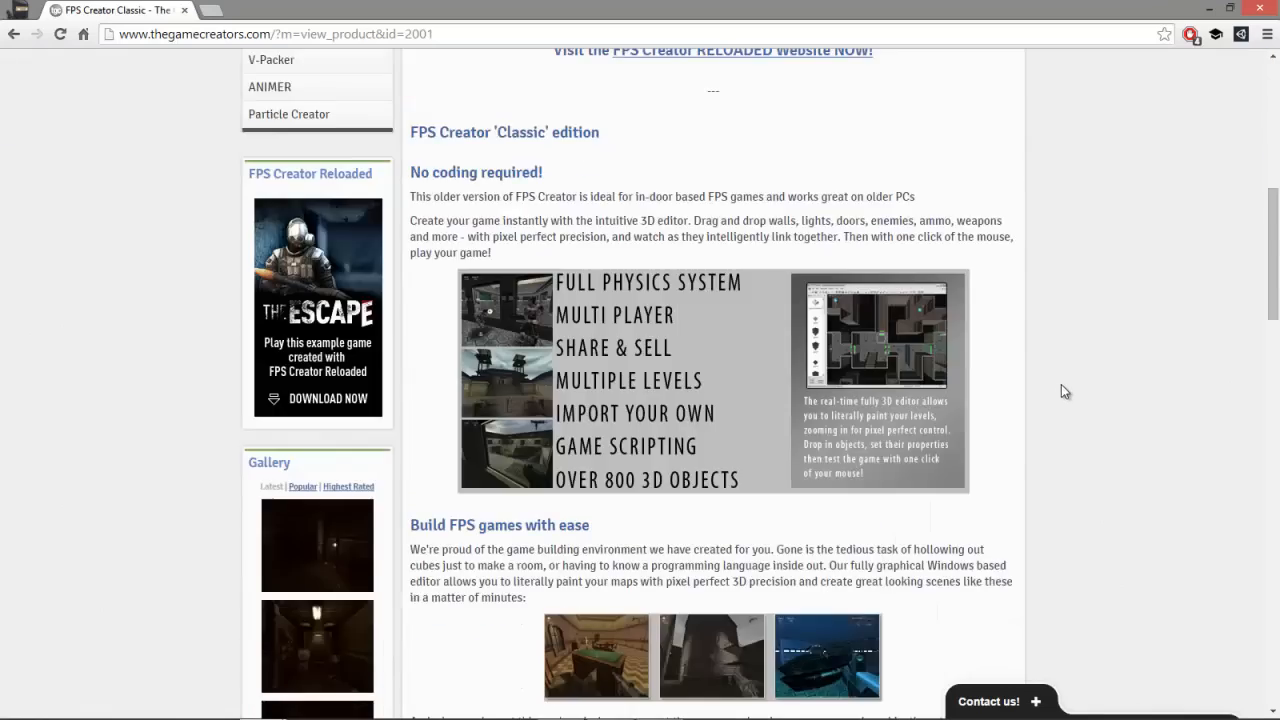
scroll(1075, 388, down, 6)
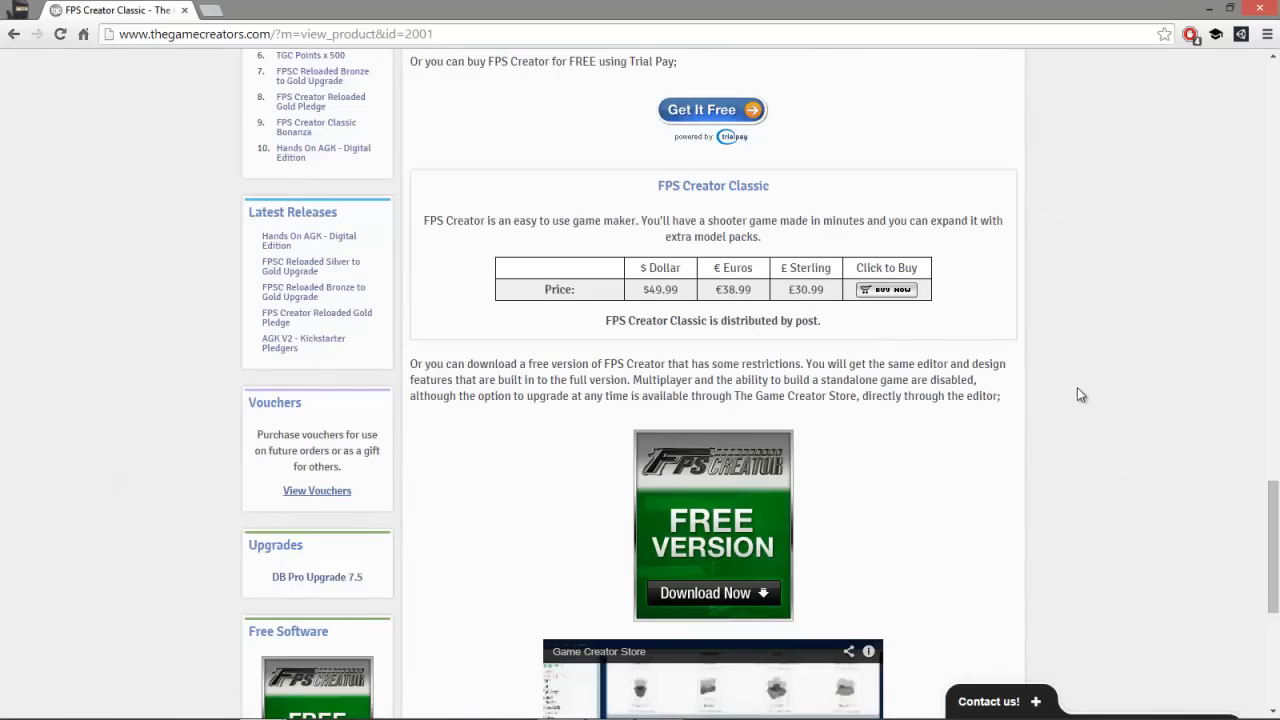
scroll(1079, 386, down, 2)
scroll(1080, 385, down, 3)
scroll(1085, 375, up, 10)
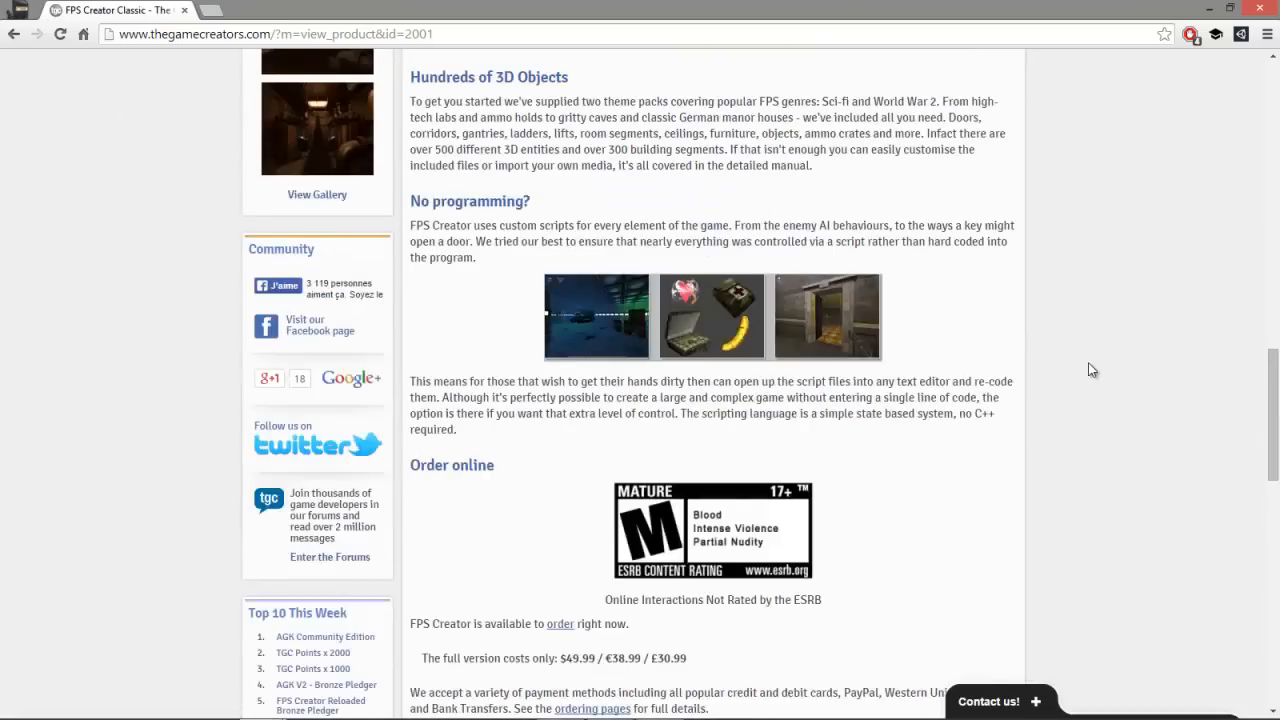
scroll(1092, 370, up, 15)
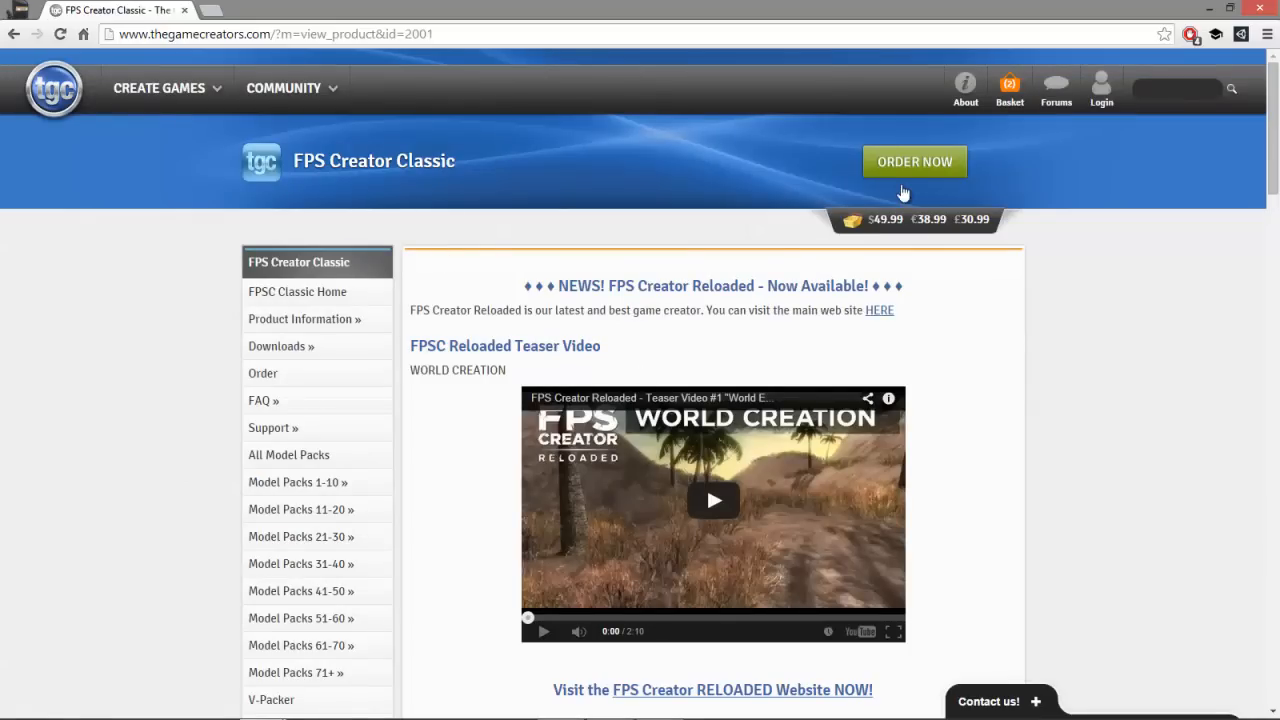
Open the FPS Creator Classic order page in a separate tab and examine the Classic Bonanza offer with its 9 model packs
middle_click(906, 178)
click(265, 10)
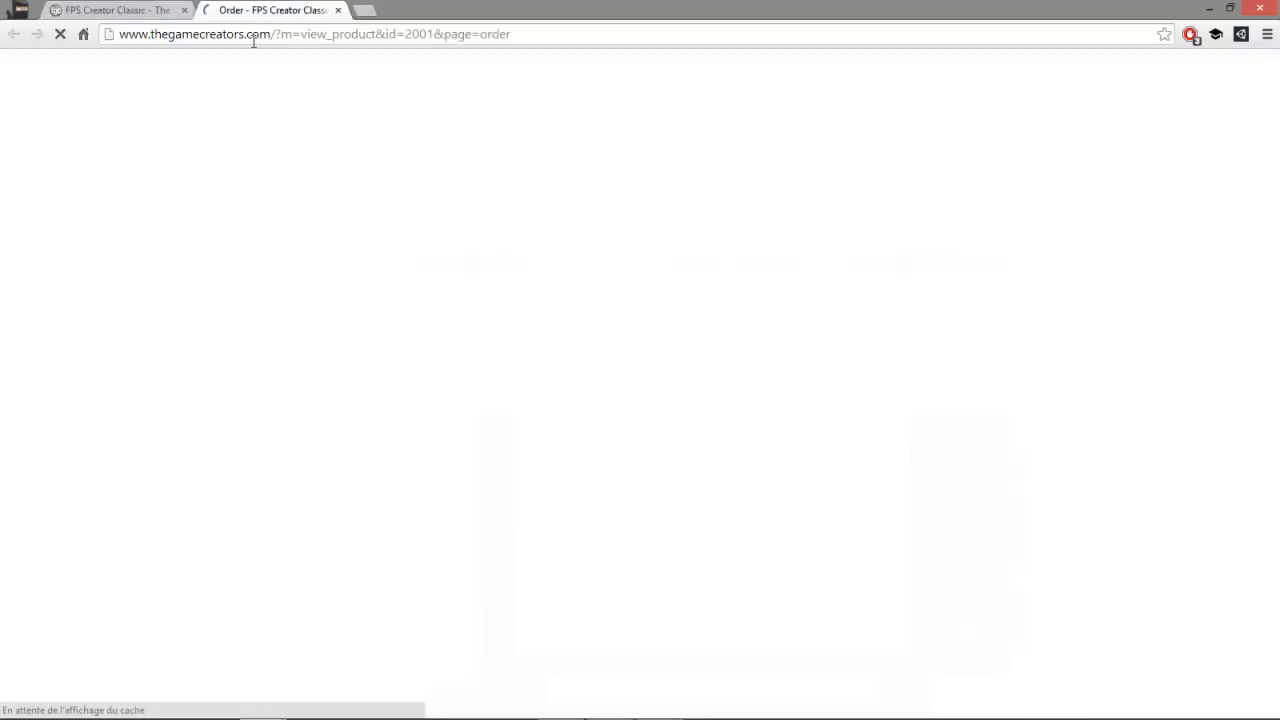
scroll(476, 224, down, 1)
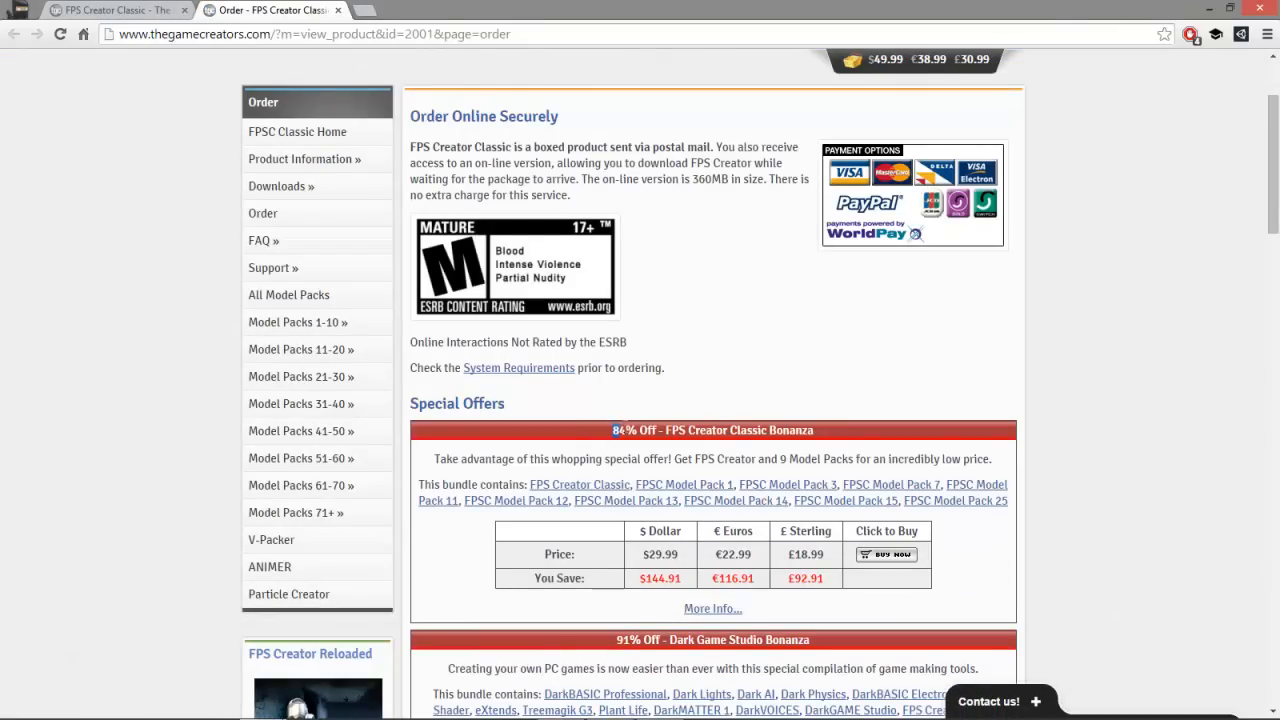
drag(749, 552, 731, 553)
drag(763, 458, 867, 462)
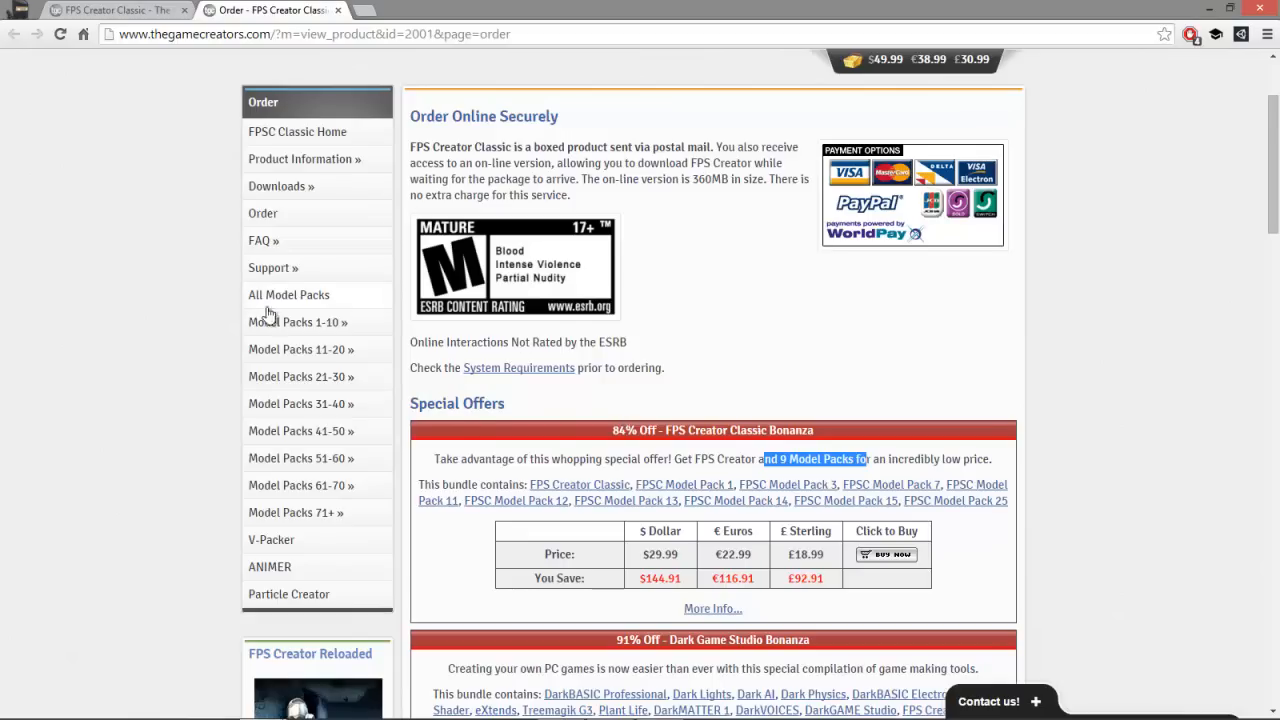
Open the FPSC Model Pack 1 page in a separate tab
mouse_move(260, 322)
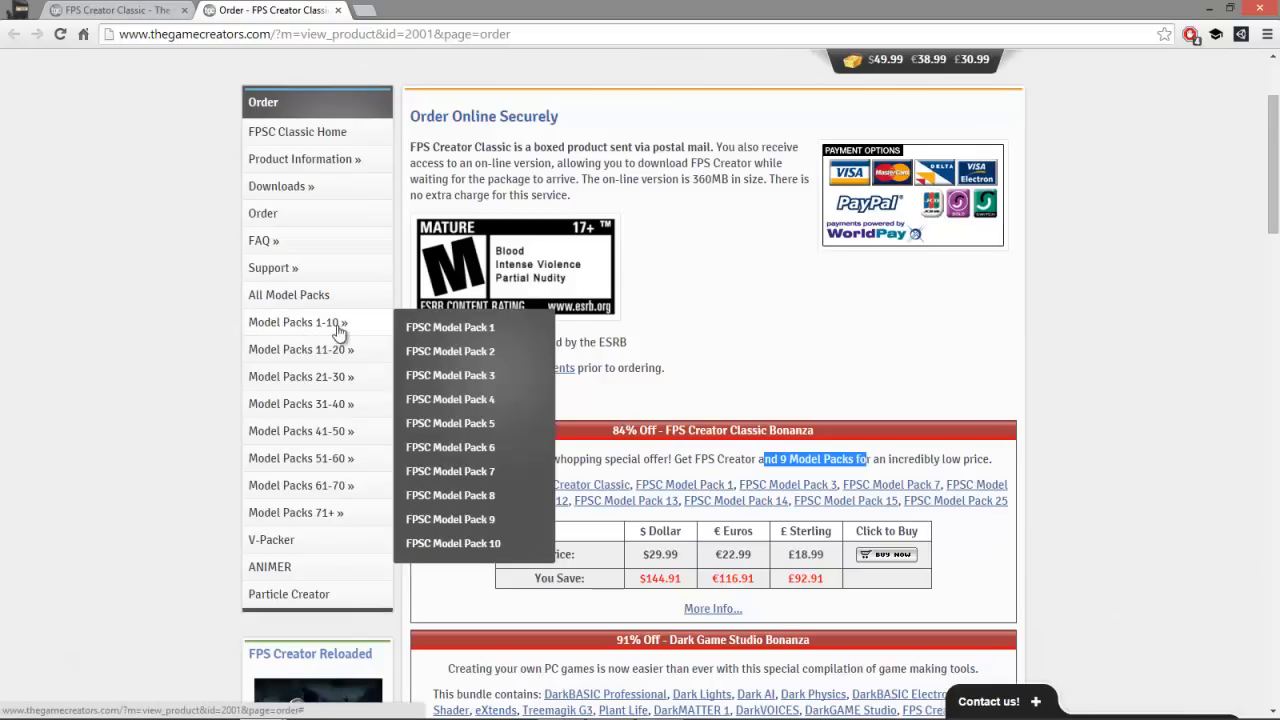
middle_click(430, 330)
click(464, 4)
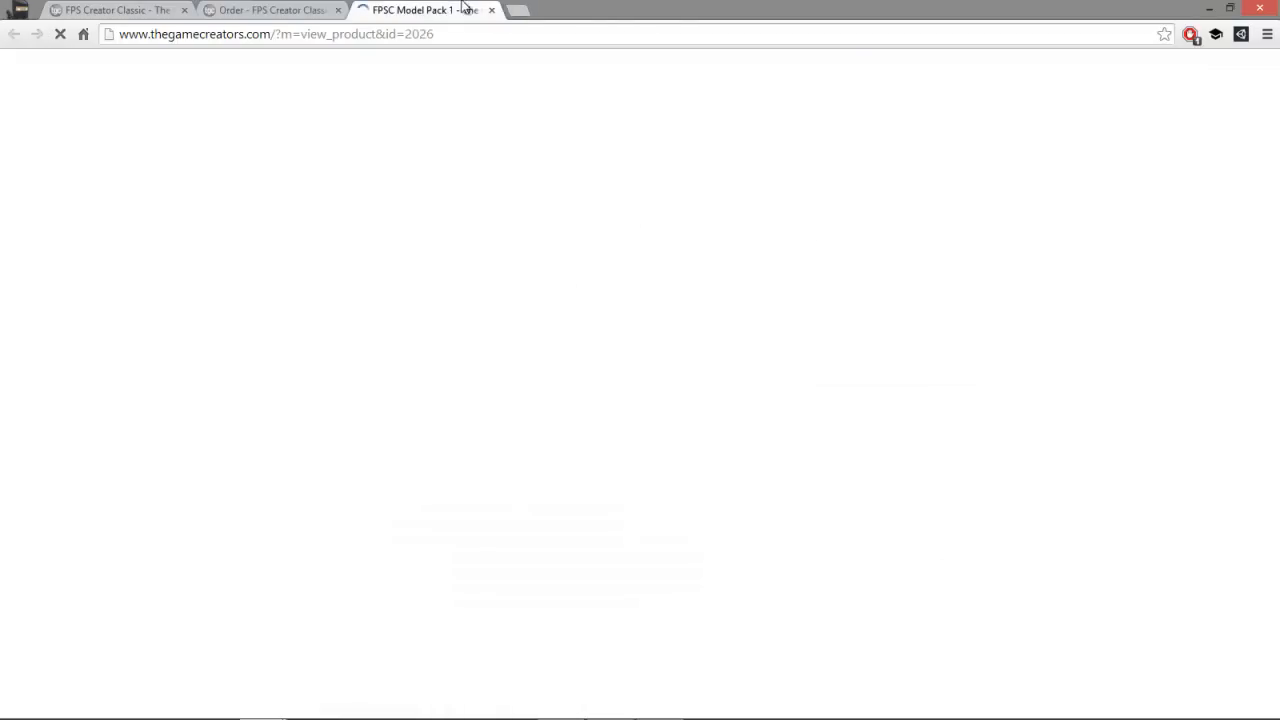
Review Model Pack 1's room segments, entities, bundle offers, price and preview images, and close its page
scroll(639, 239, down, 1)
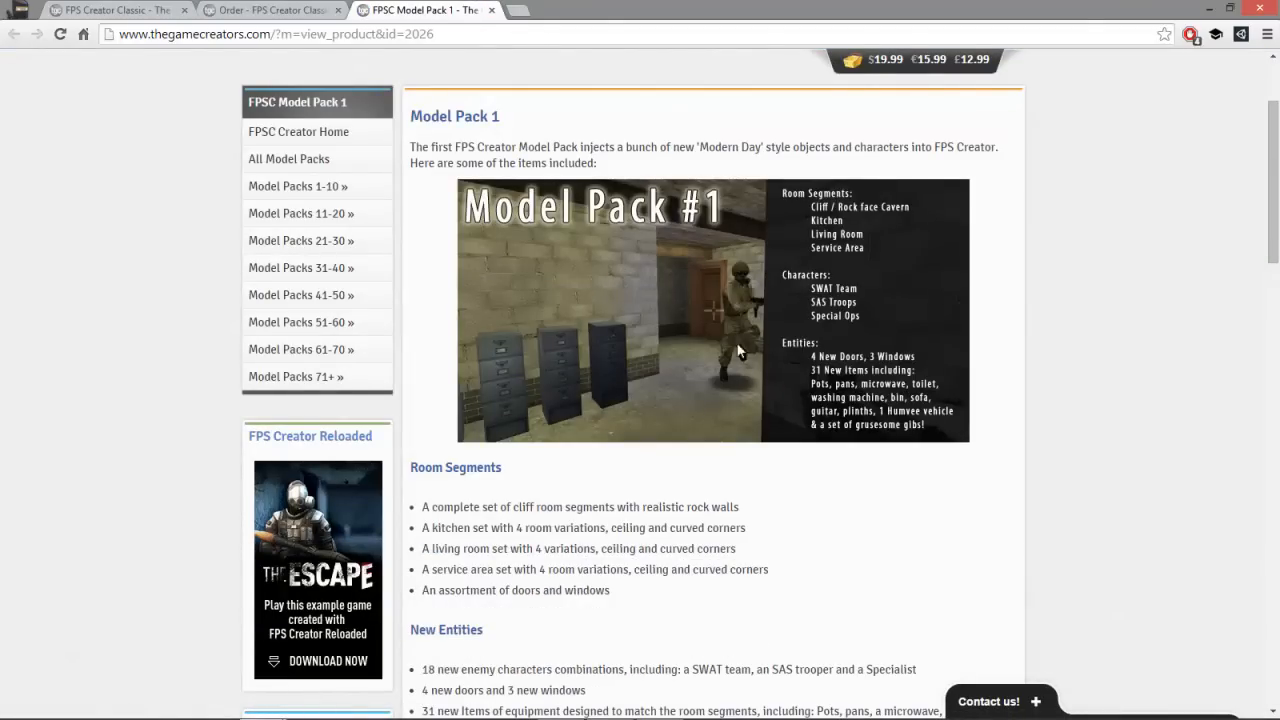
scroll(745, 316, down, 7)
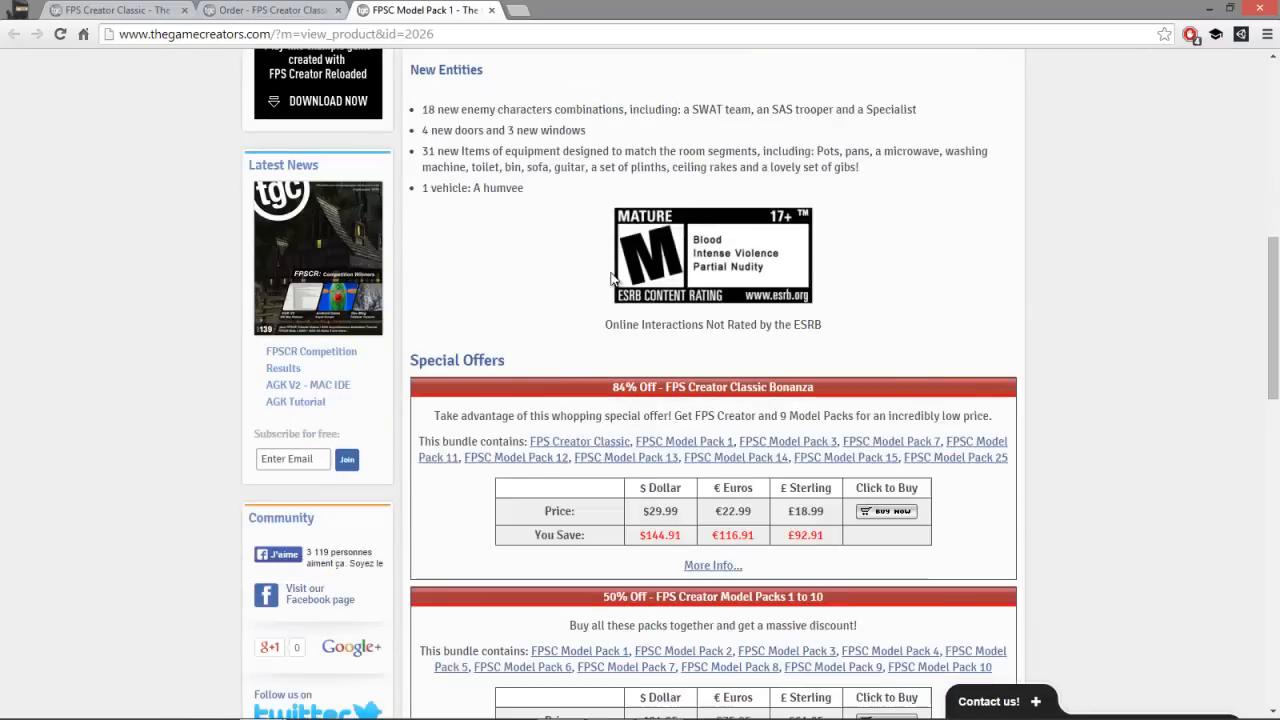
scroll(630, 242, down, 7)
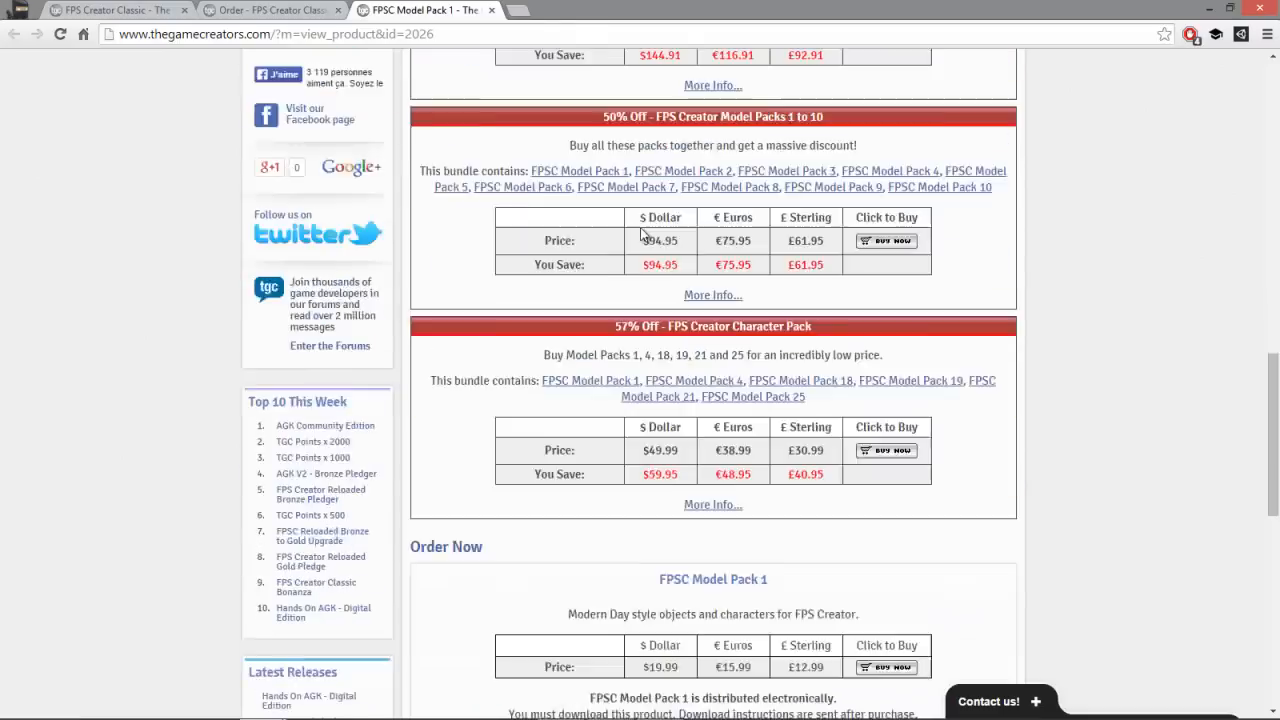
scroll(642, 242, down, 1)
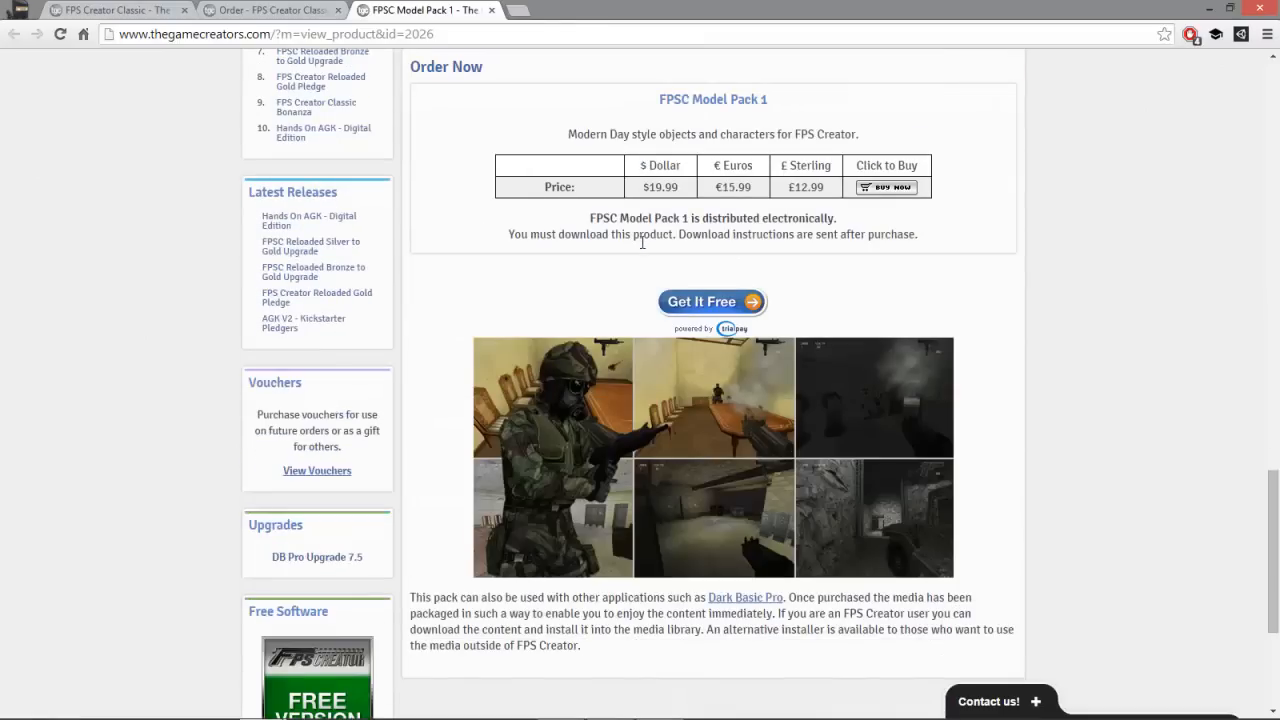
scroll(641, 243, down, 2)
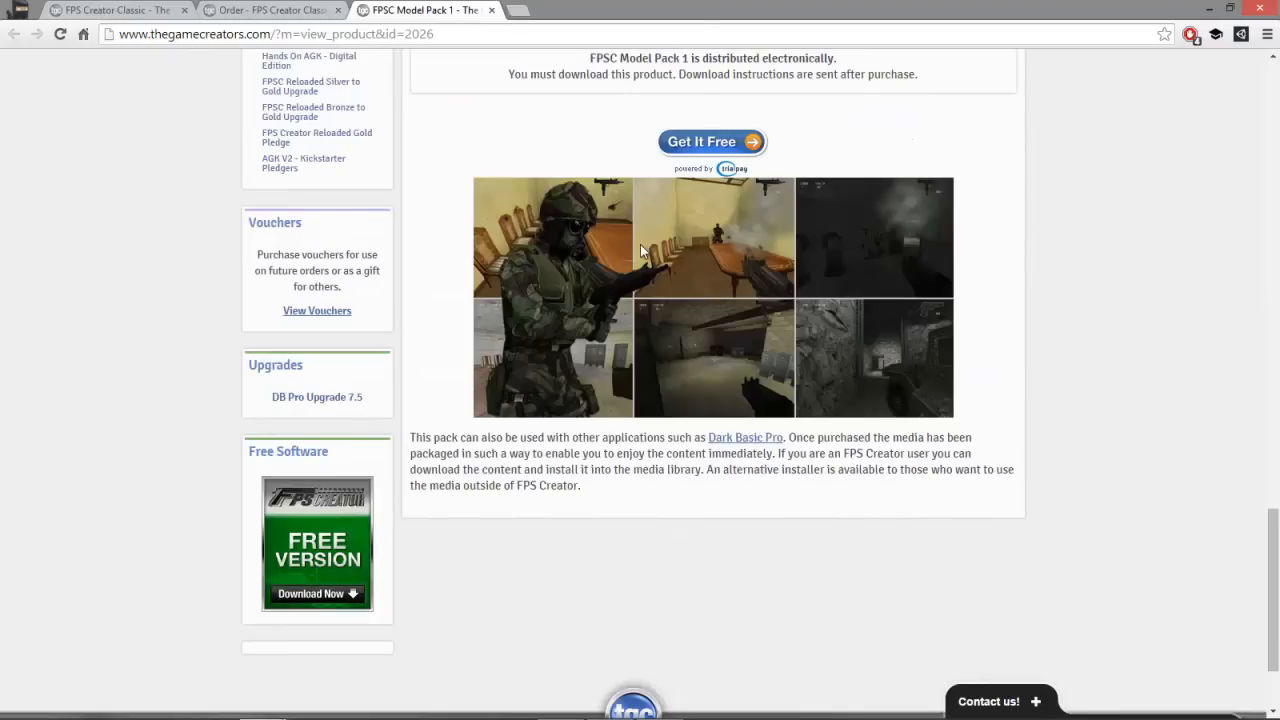
scroll(640, 244, up, 2)
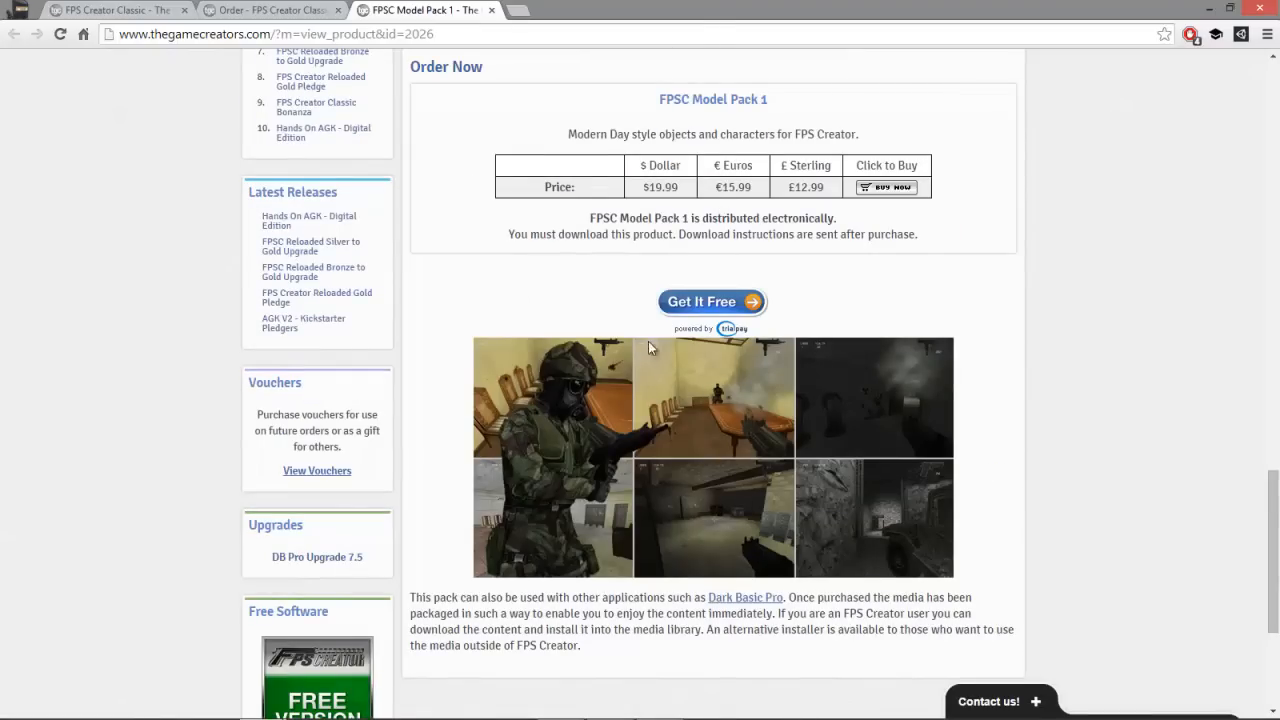
scroll(646, 354, down, 2)
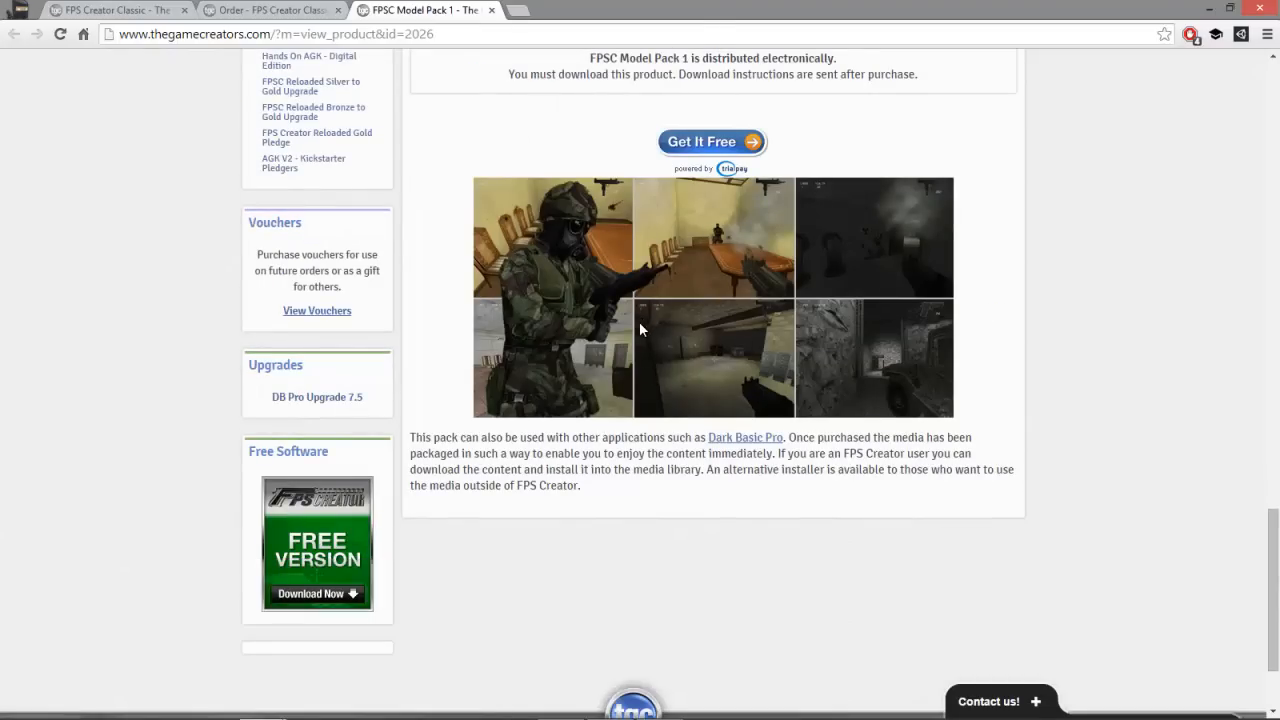
scroll(639, 329, down, 1)
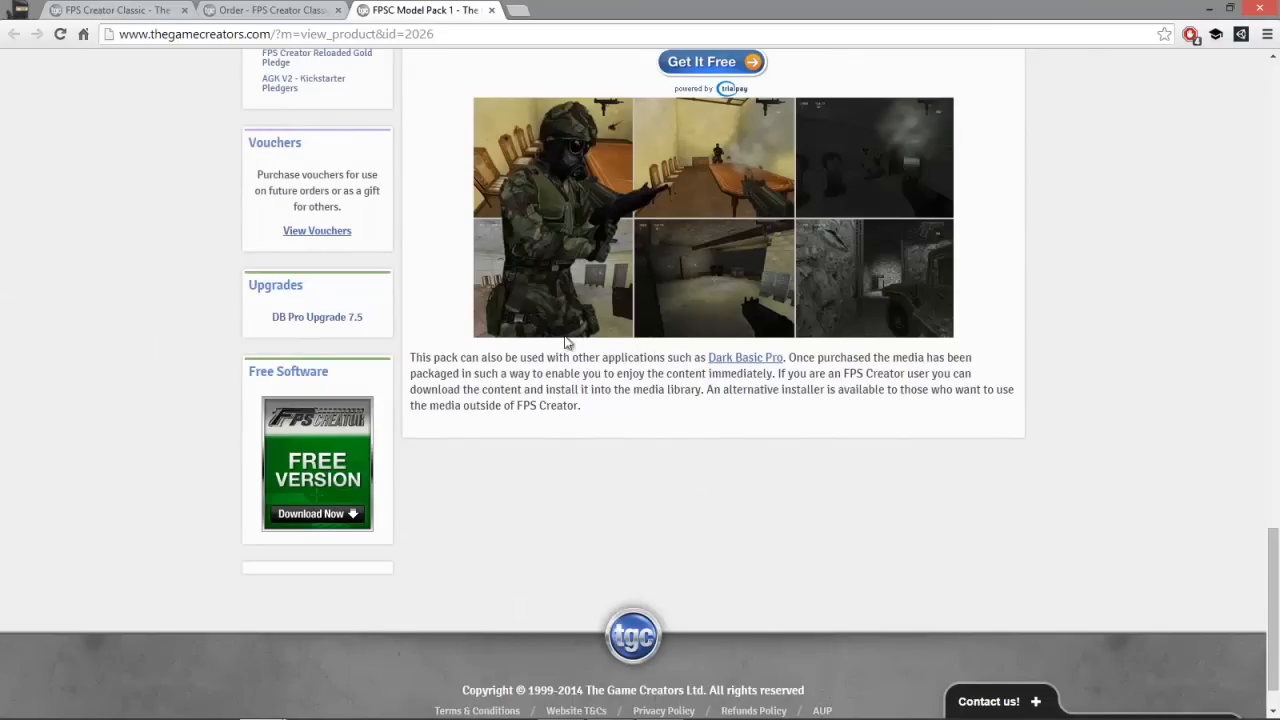
scroll(707, 440, down, 1)
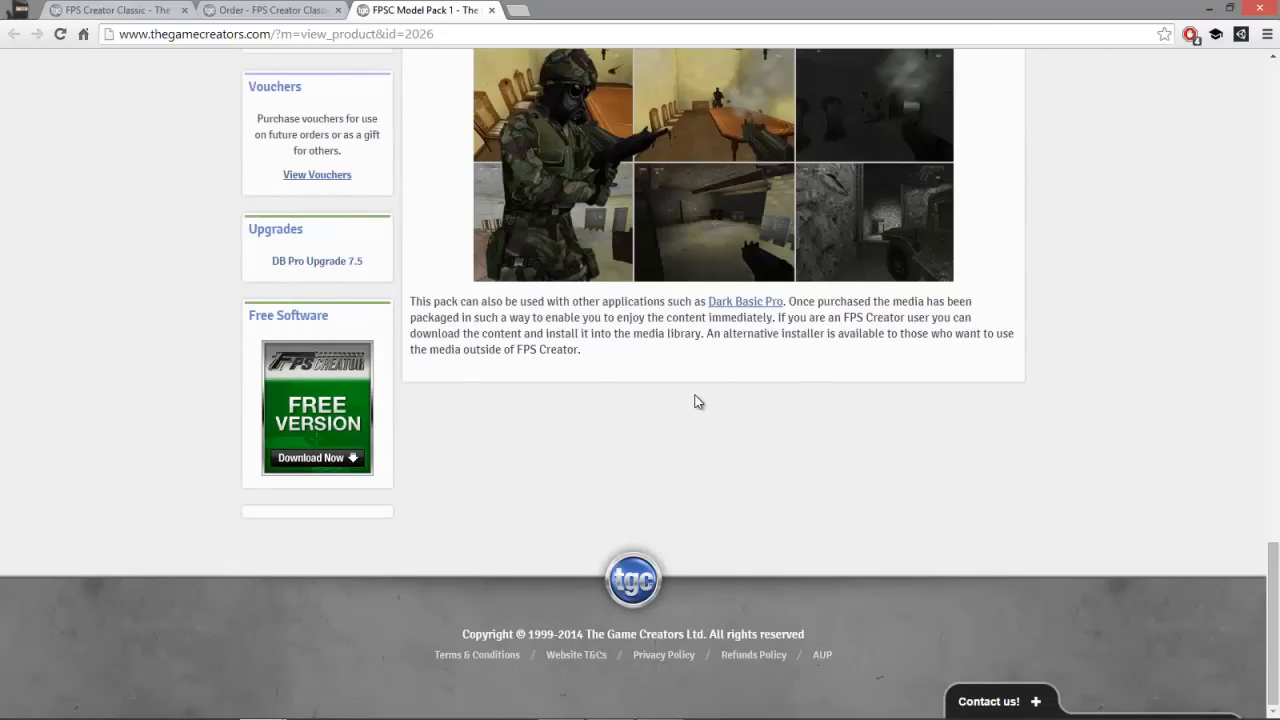
scroll(616, 345, up, 2)
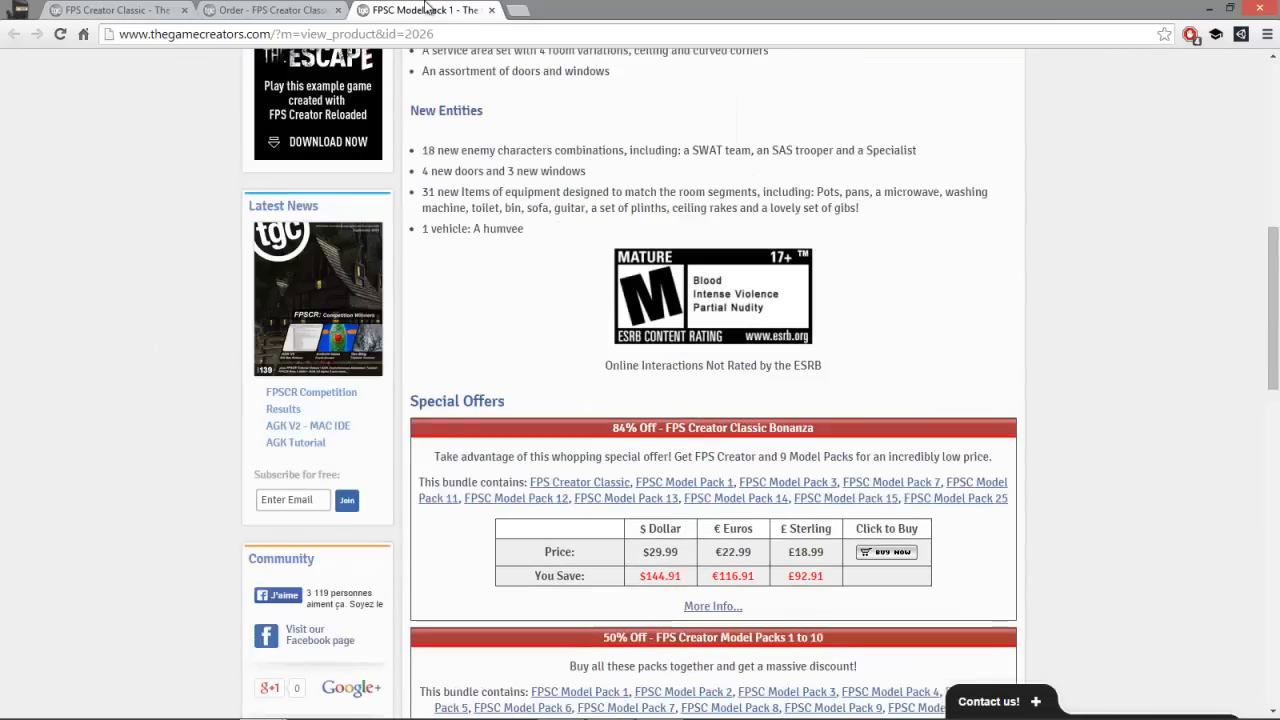
key(ctrl+w)
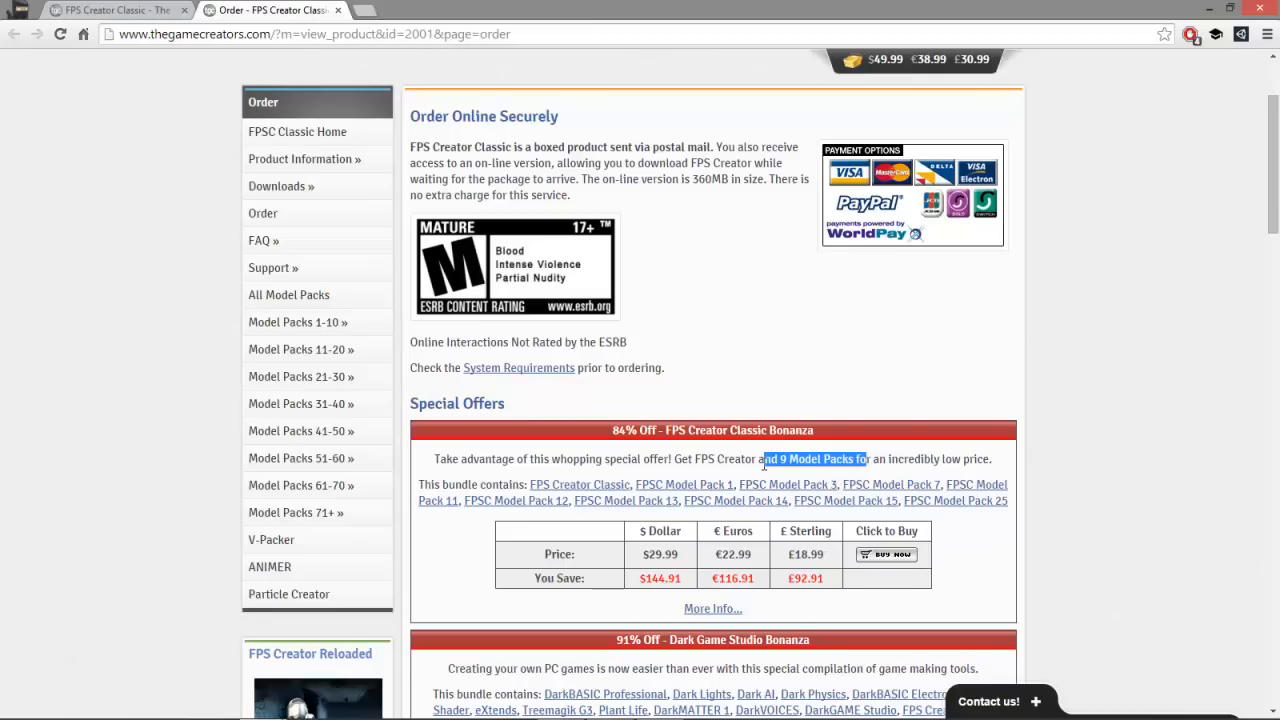
Highlight the list of model packs in the FPS Creator Classic Bonanza bundle and check the neighbouring special offer
drag(636, 484, 1012, 503)
scroll(935, 537, down, 2)
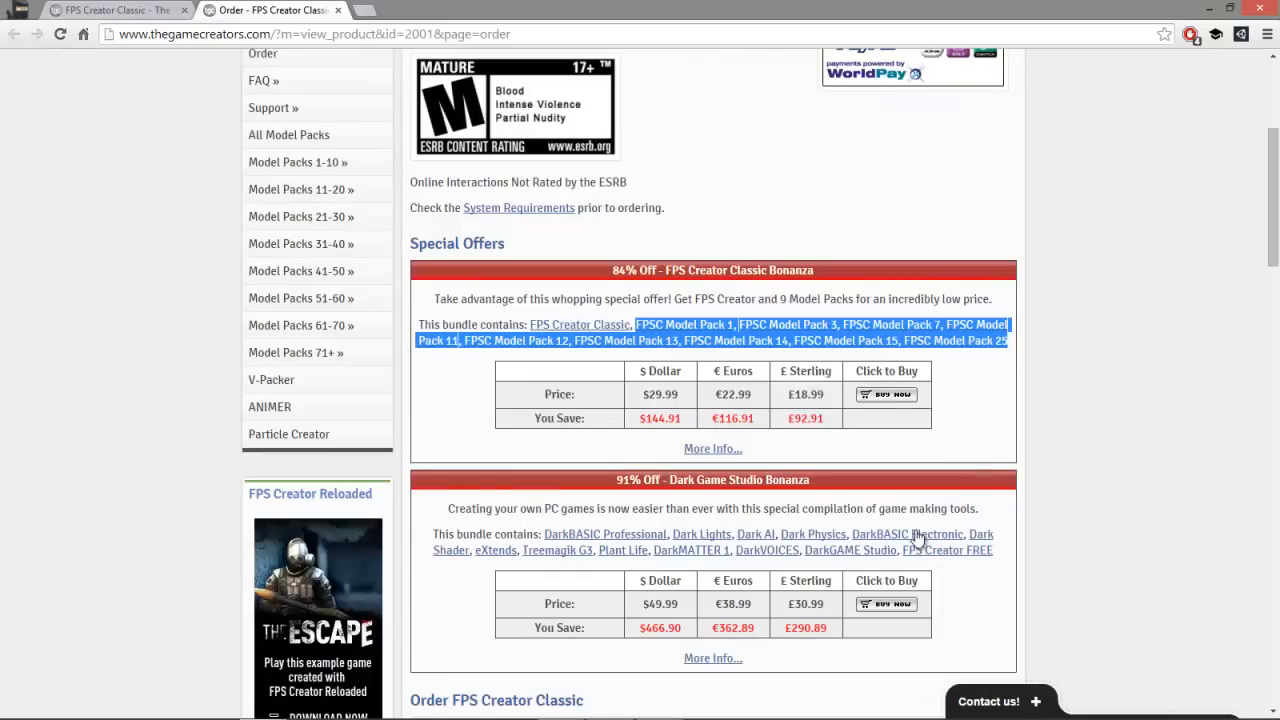
scroll(760, 435, up, 3)
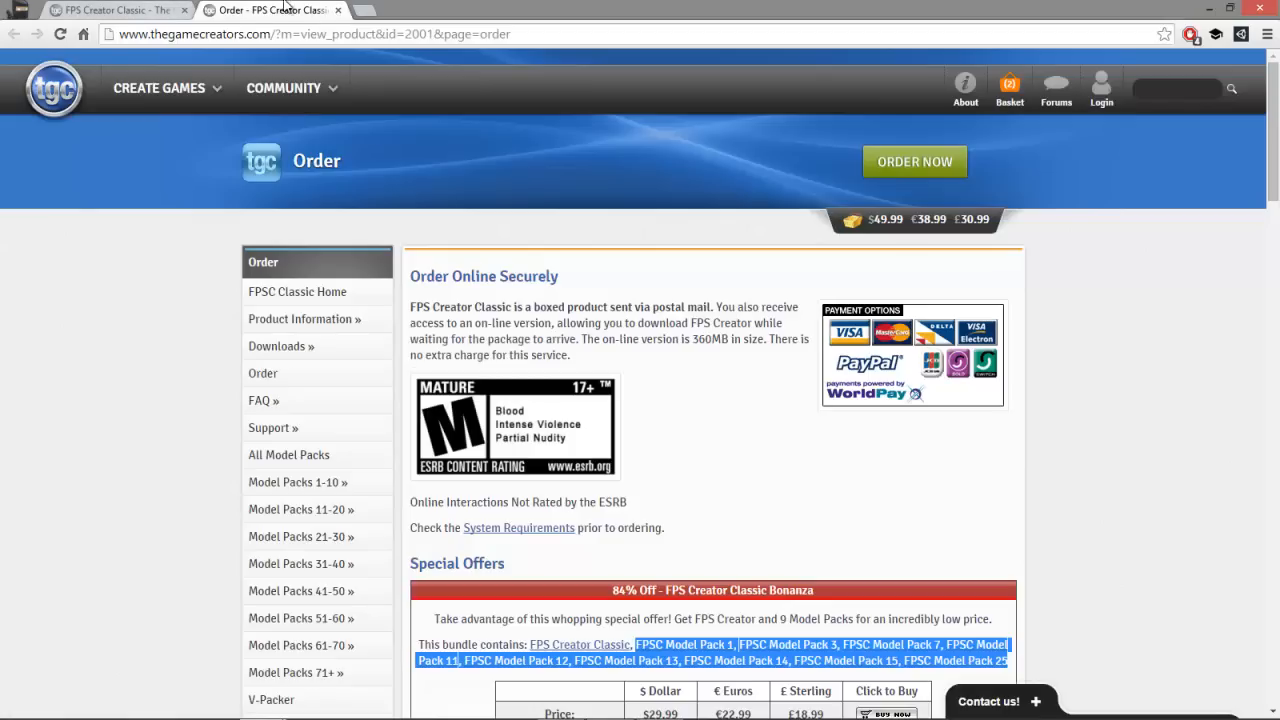
View the FPS Creator Reloaded website's home page in a separate tab and return to the FPS Creator Classic page
click(60, 9)
middle_click(868, 316)
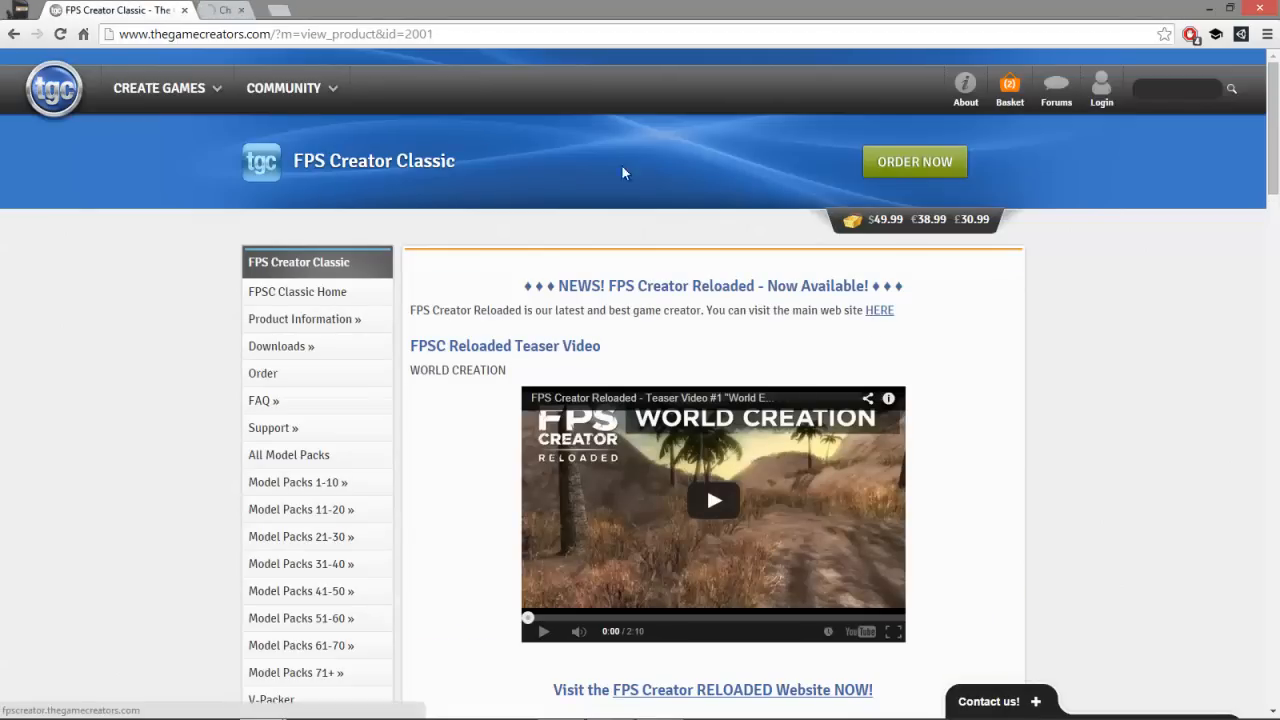
click(232, 5)
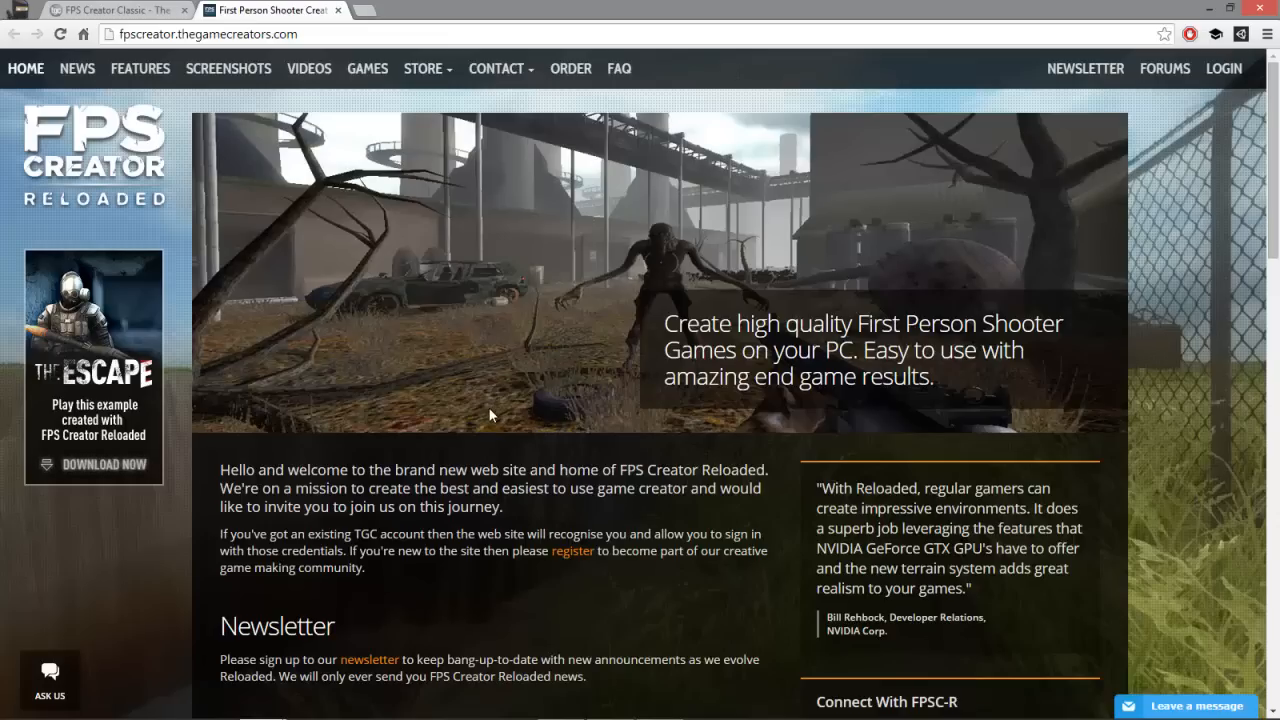
scroll(508, 405, down, 5)
scroll(512, 412, up, 5)
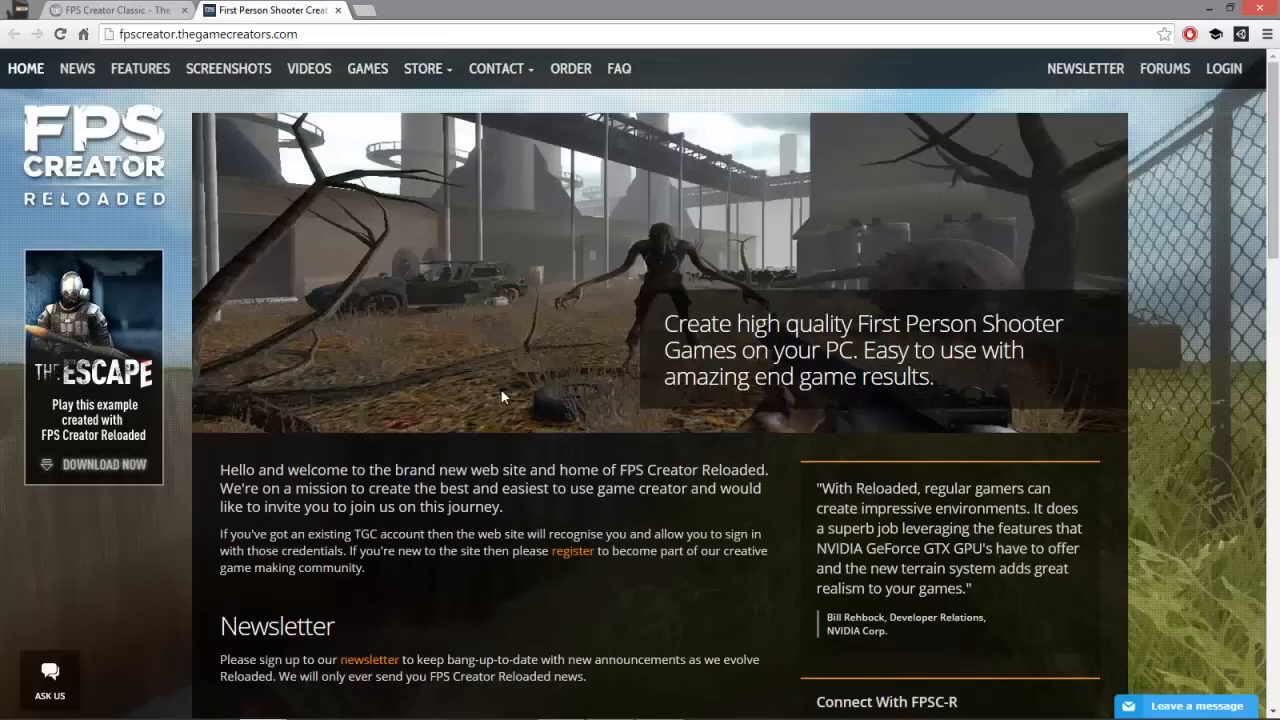
click(339, 10)
Open the free version download page of FPS Creator Classic from the product page
mouse_move(1274, 120)
mouse_down()
mouse_move(1267, 546)
mouse_move(1262, 112)
mouse_up()
scroll(997, 354, down, 4)
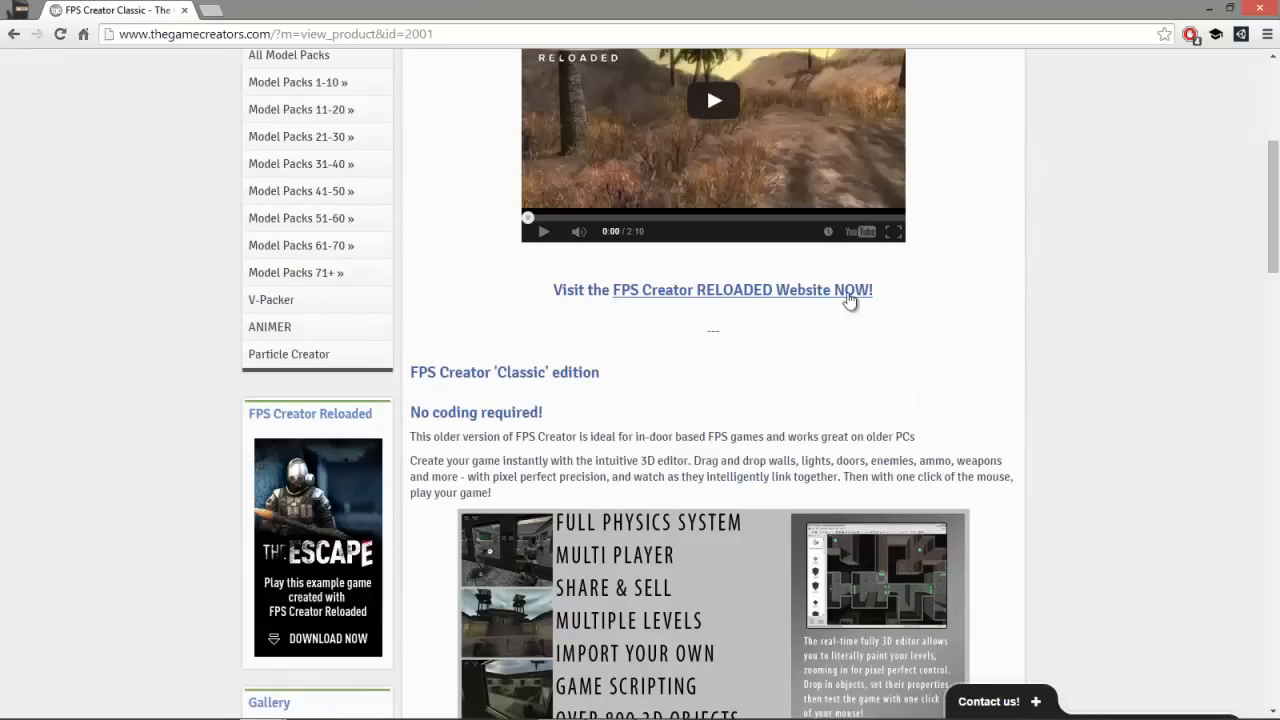
scroll(849, 297, up, 3)
drag(1273, 162, 1248, 417)
scroll(1248, 417, down, 5)
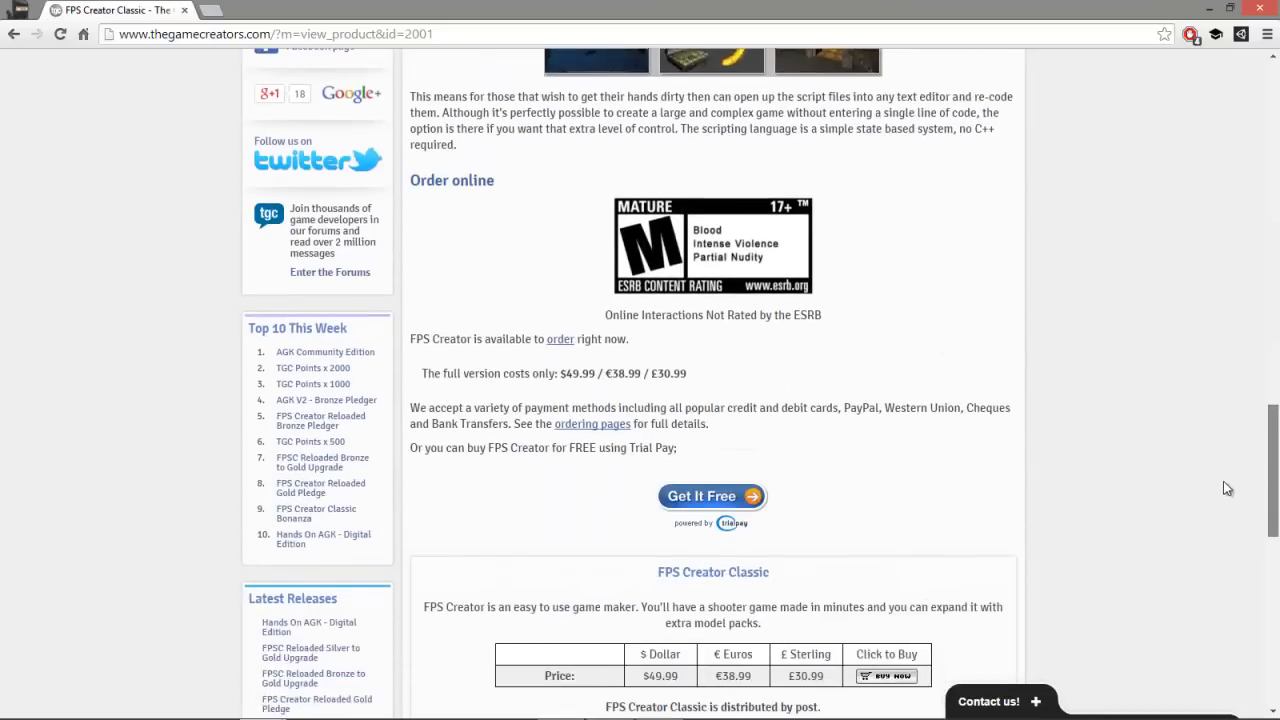
scroll(1208, 540, down, 5)
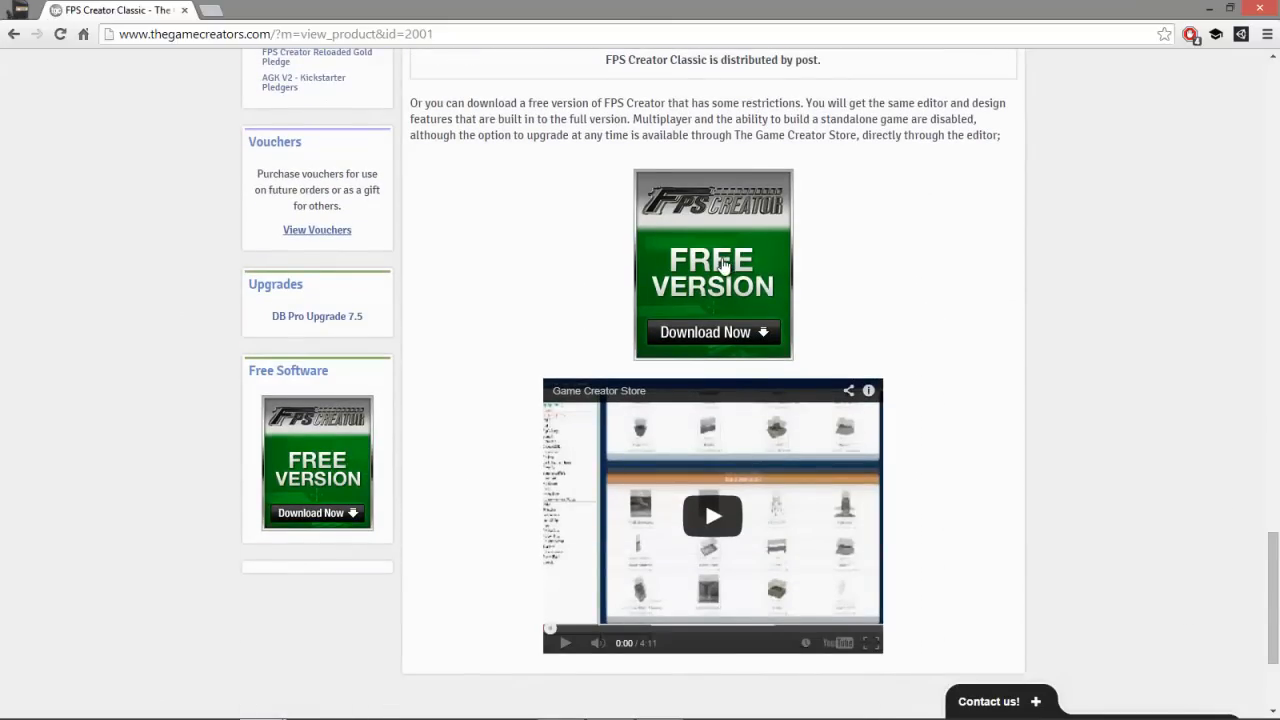
click(726, 270)
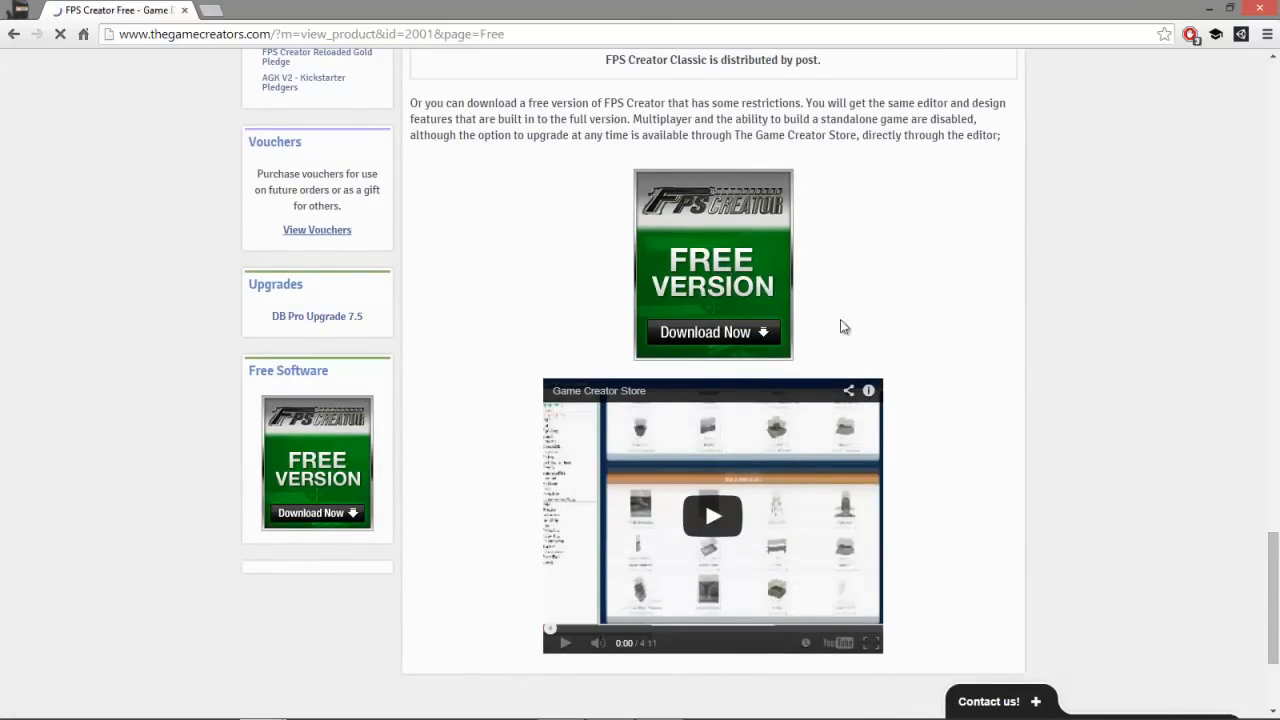
scroll(986, 338, down, 2)
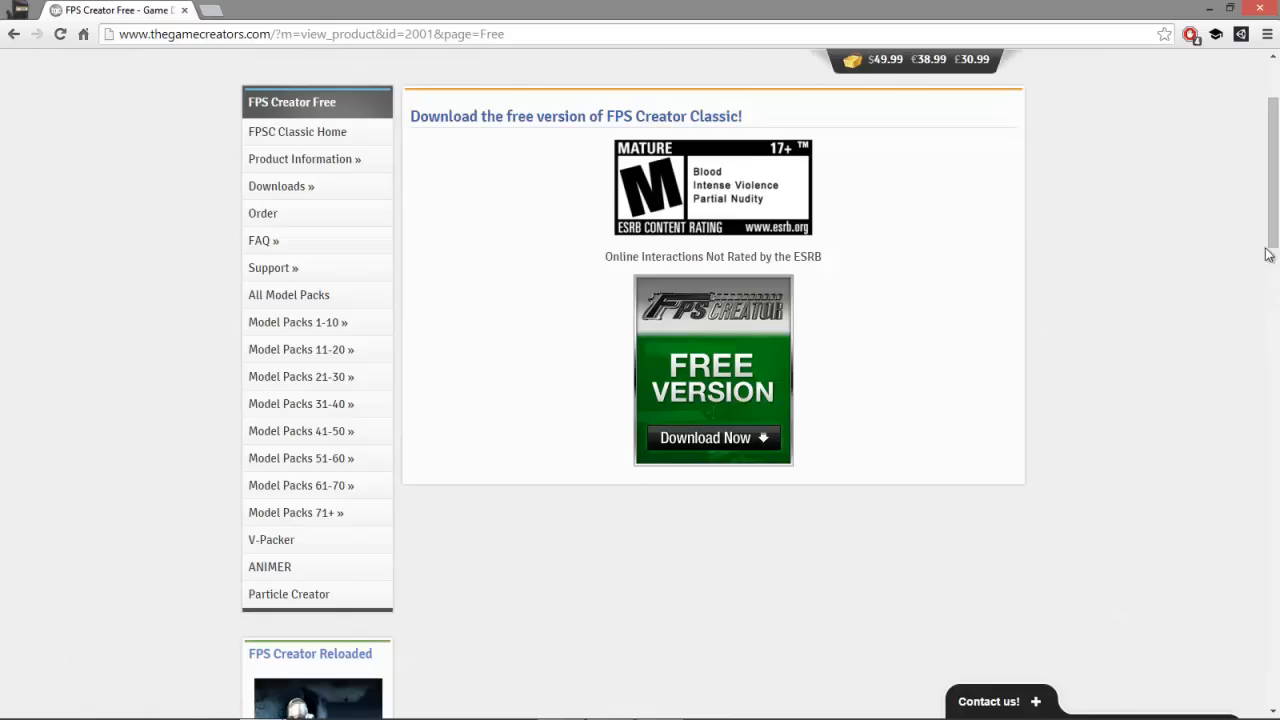
Look over the free version download page and switch to the FPS Creator Free editor
scroll(1091, 349, down, 2)
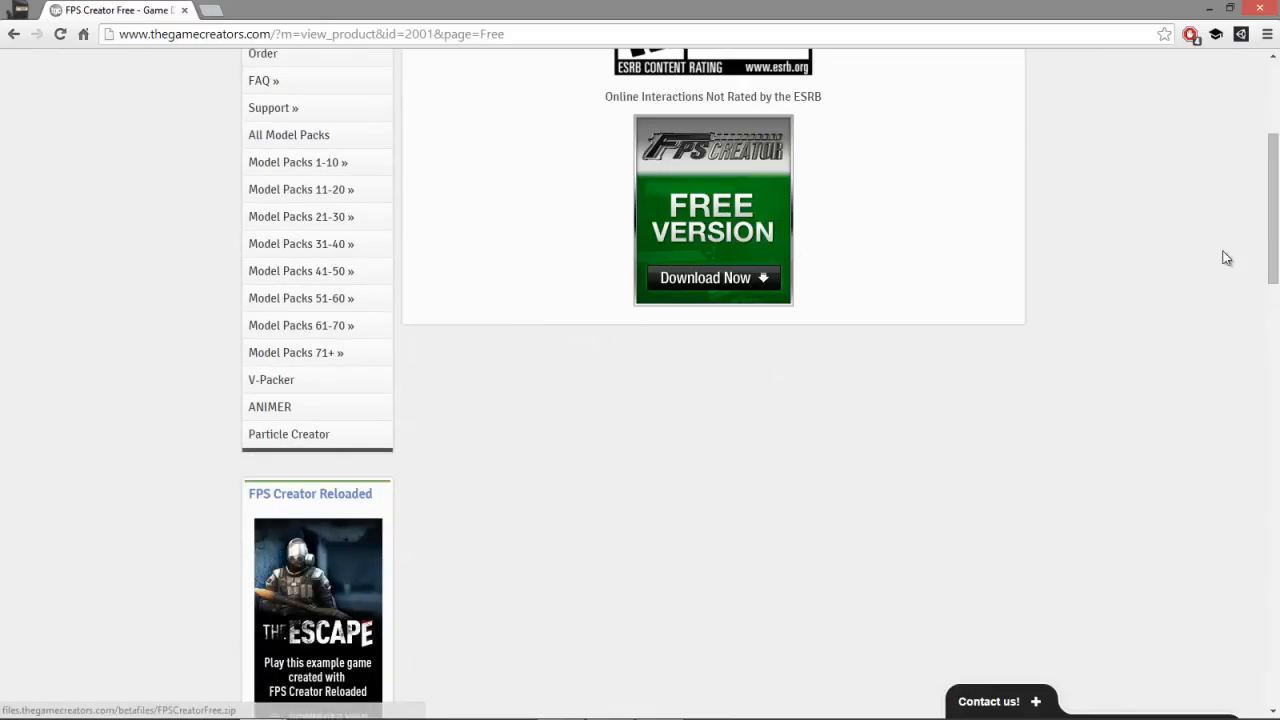
scroll(1215, 265, down, 4)
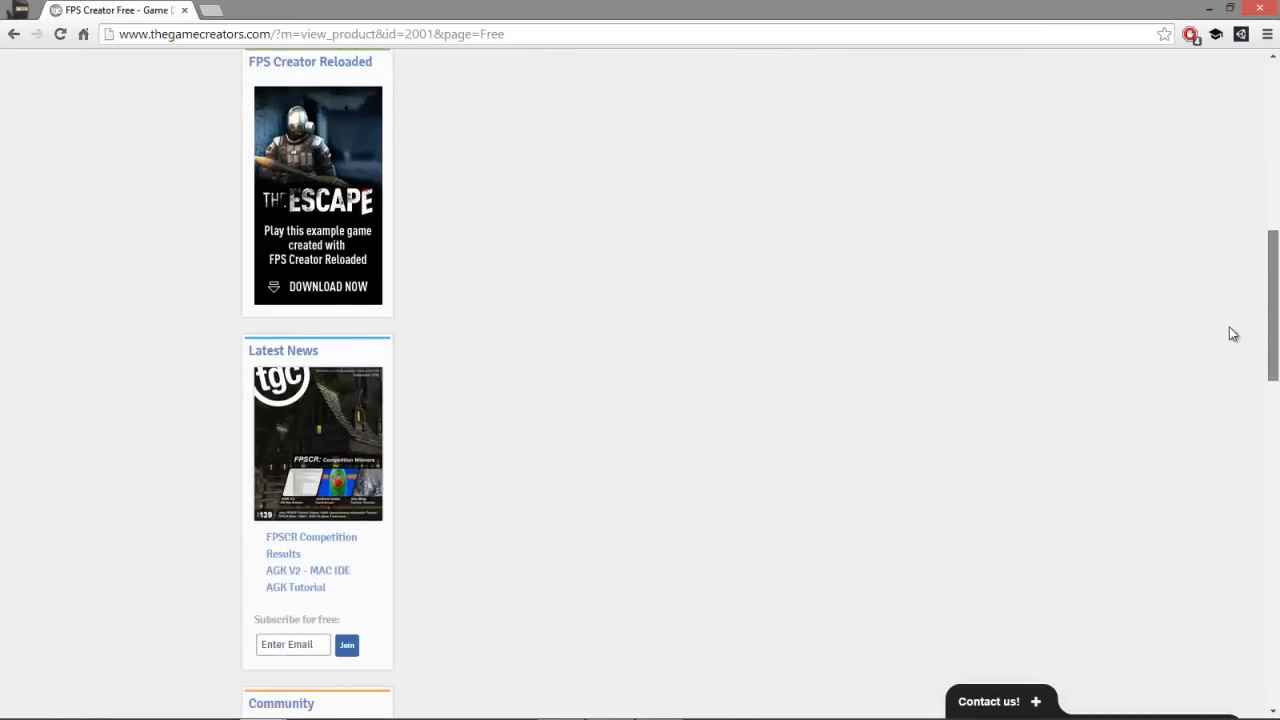
scroll(1233, 333, up, 6)
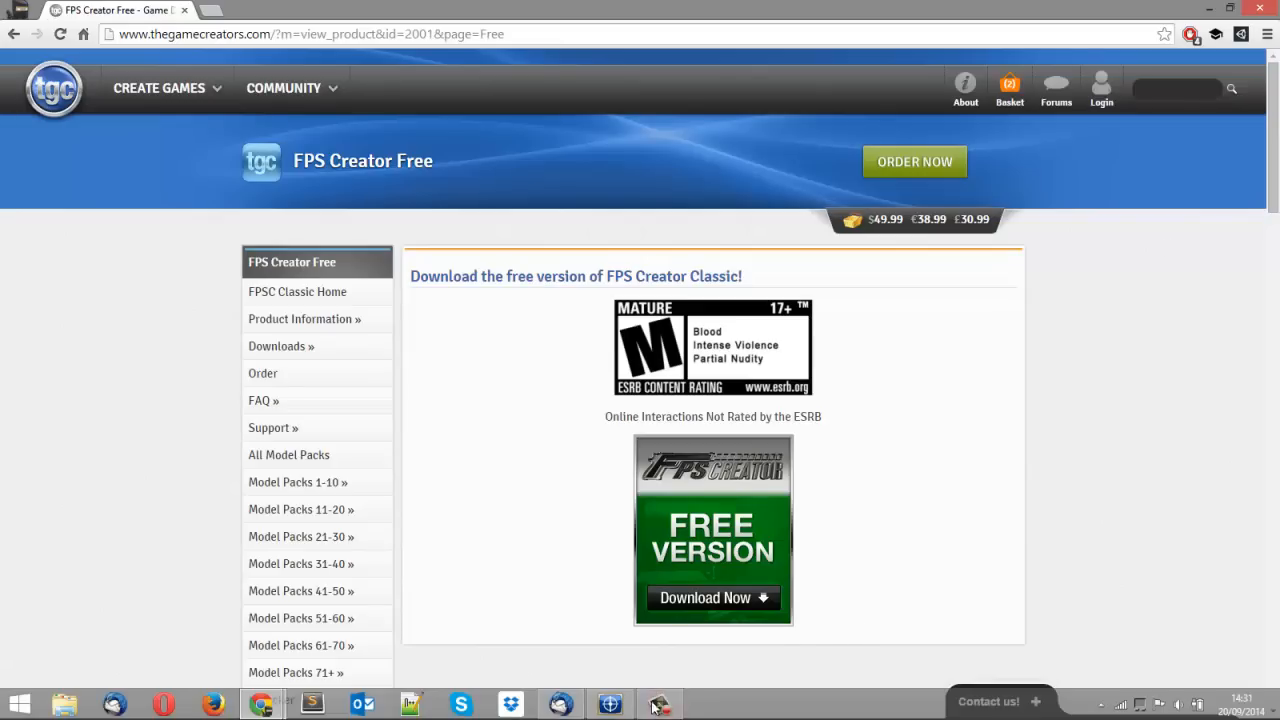
click(662, 705)
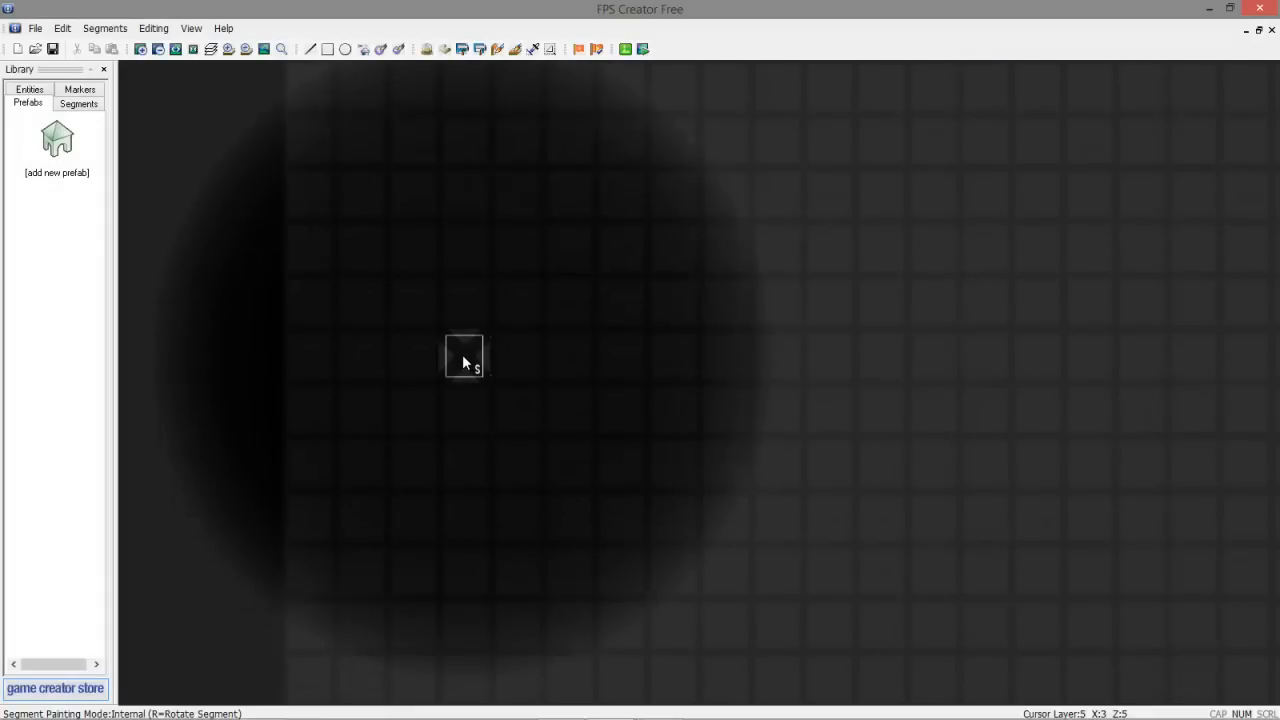
Examine the full extent of the empty level grid and its edges in the map editor
scroll(595, 335, down, 2)
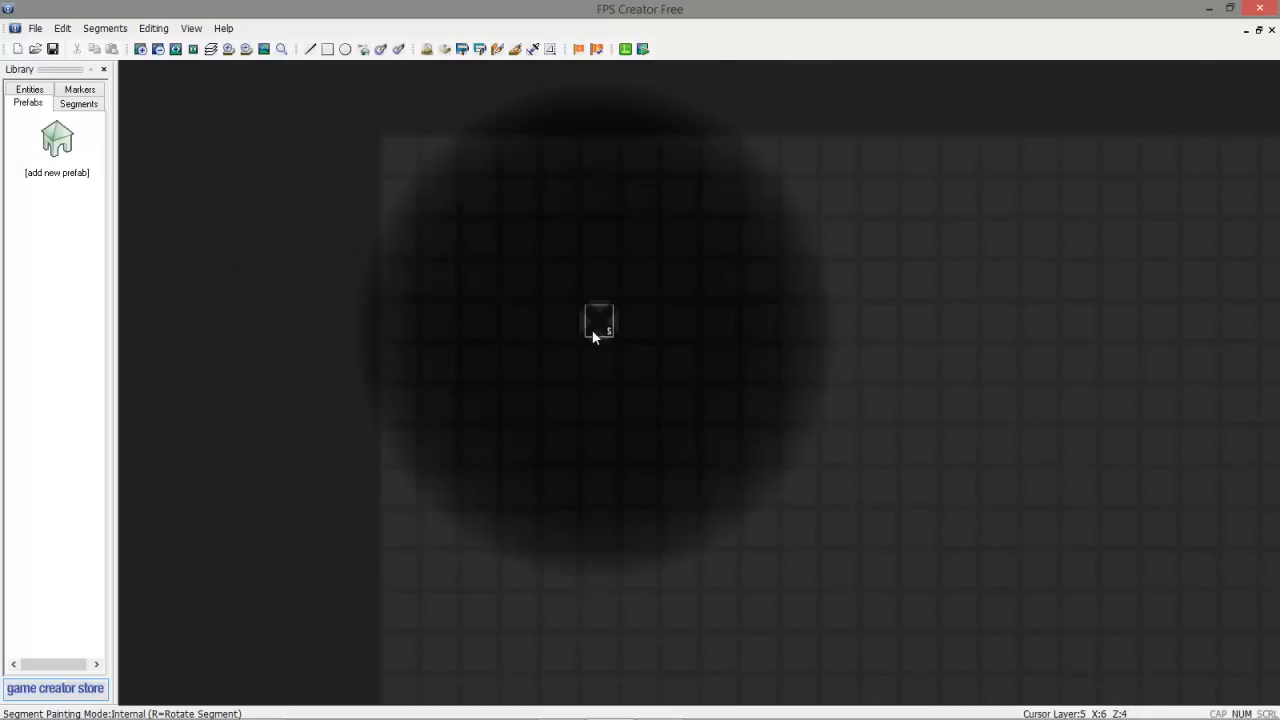
scroll(594, 335, down, 2)
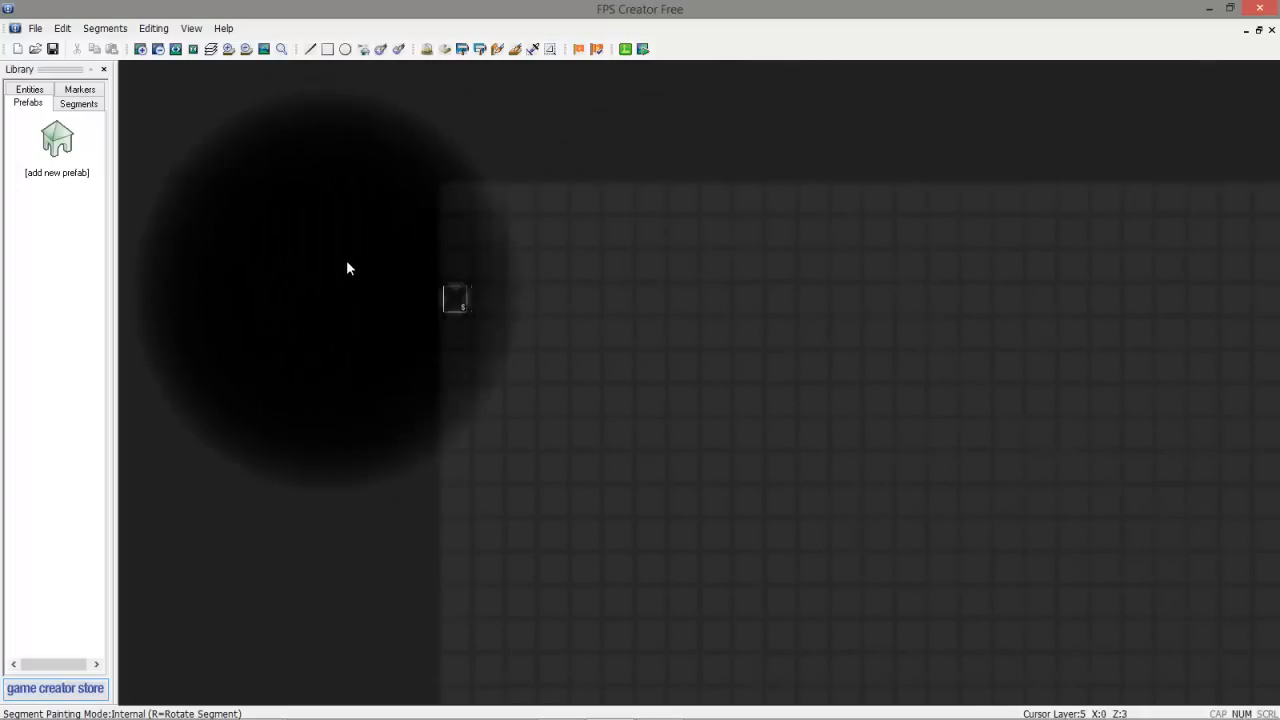
scroll(456, 322, down, 1)
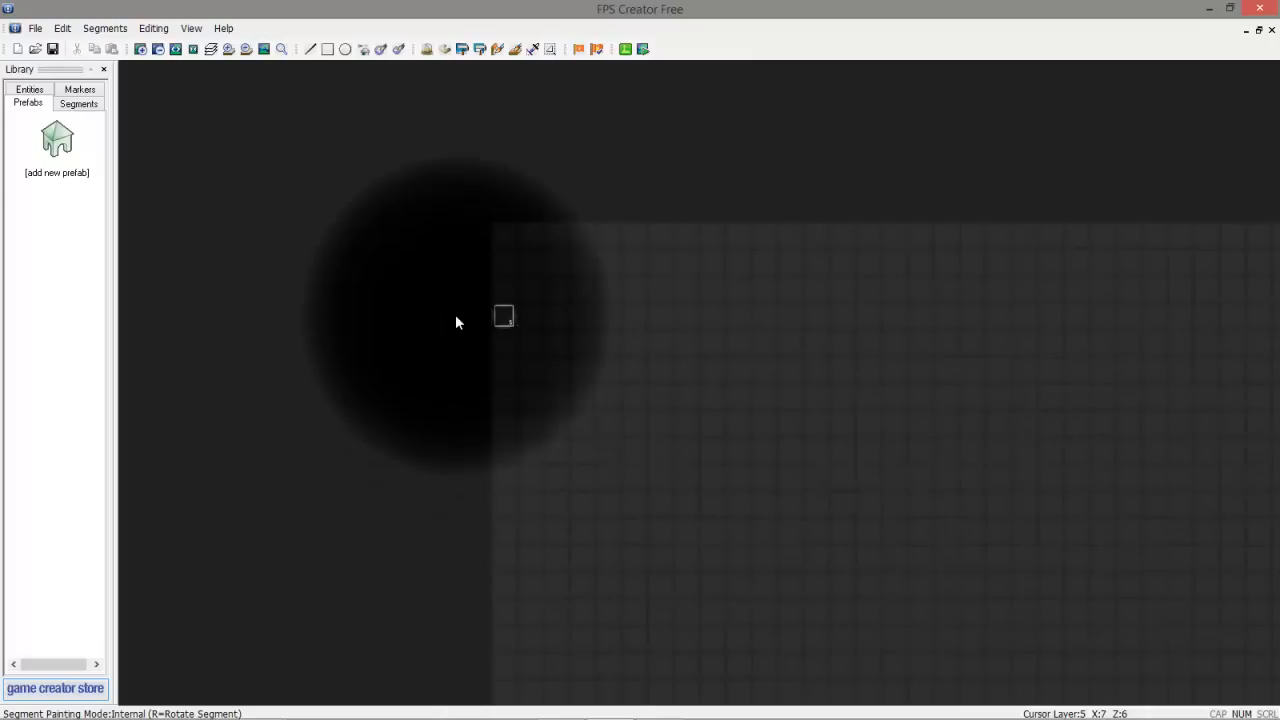
scroll(456, 322, down, 4)
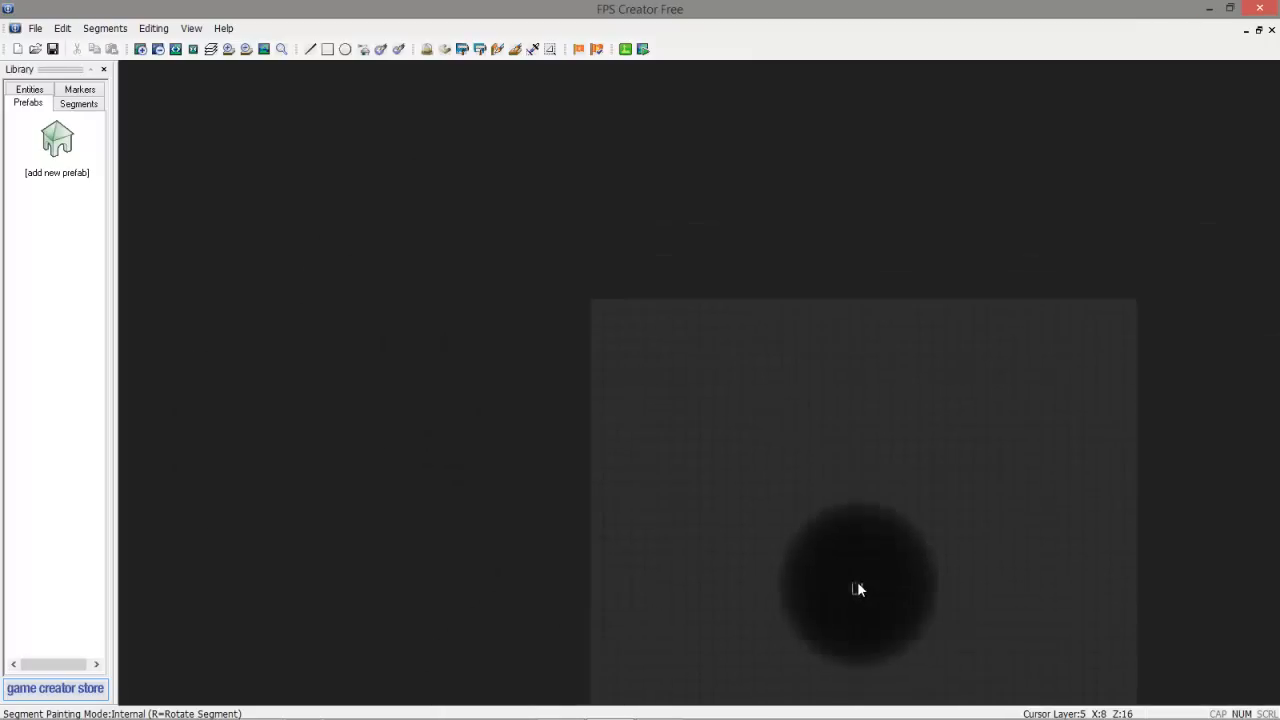
scroll(858, 582, down, 1)
key(Down)
key(Right)
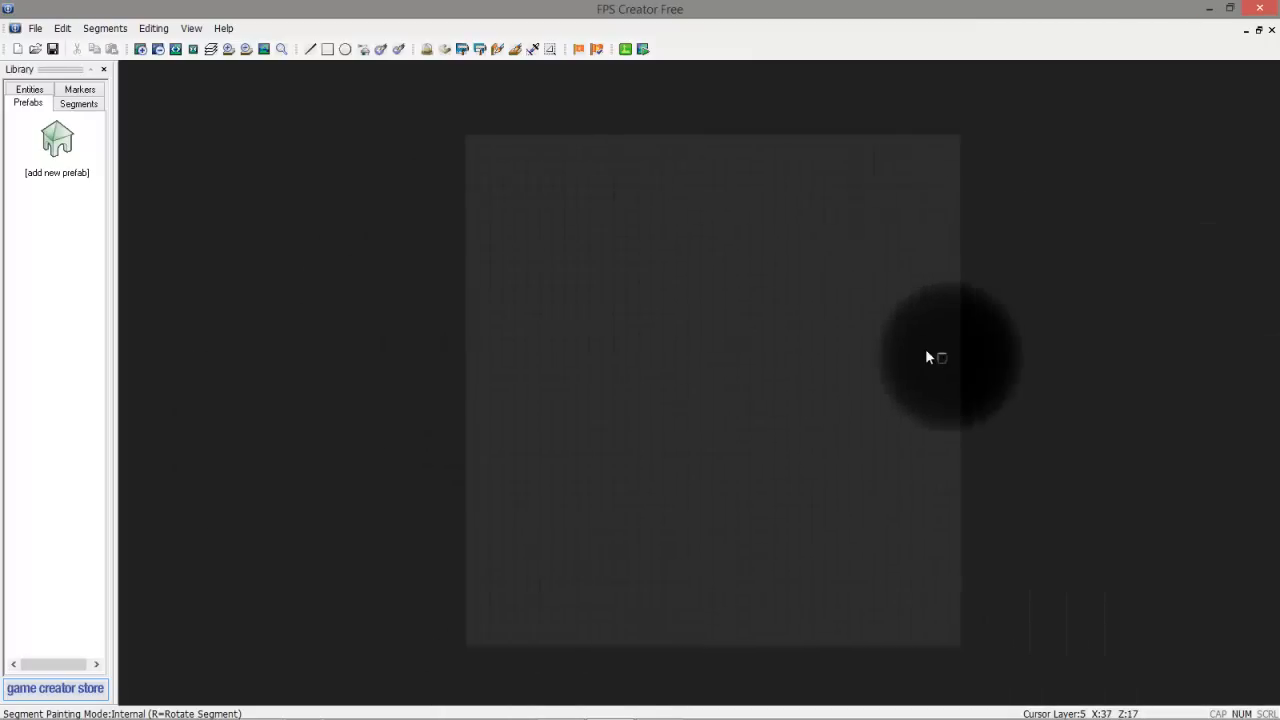
key(Left)
key(Right)
key(Left)
key(Up)
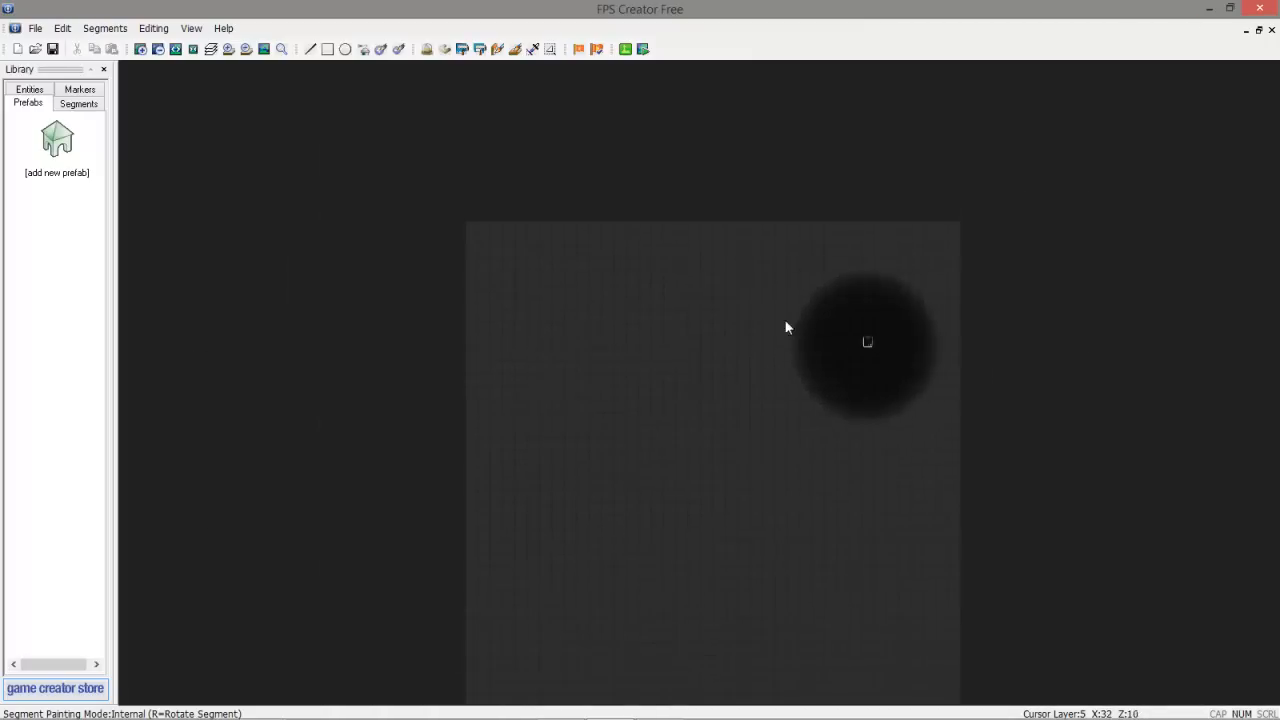
scroll(634, 360, up, 5)
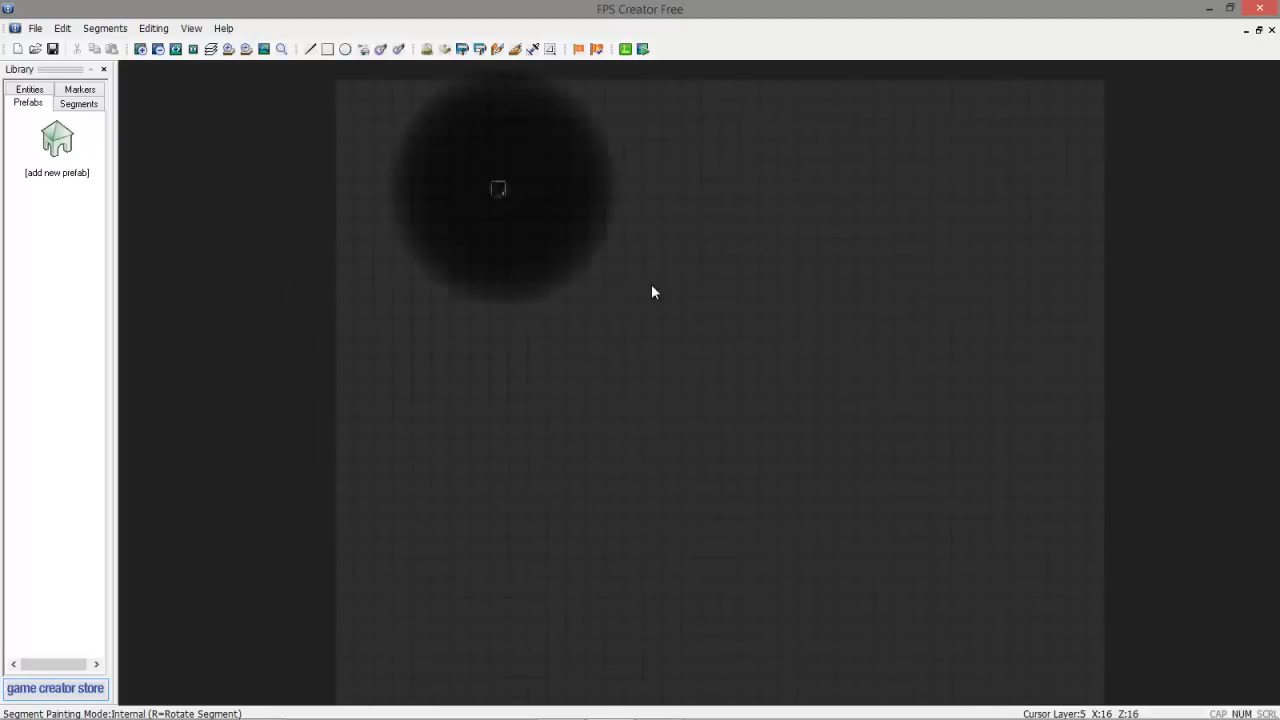
scroll(855, 520, down, 1)
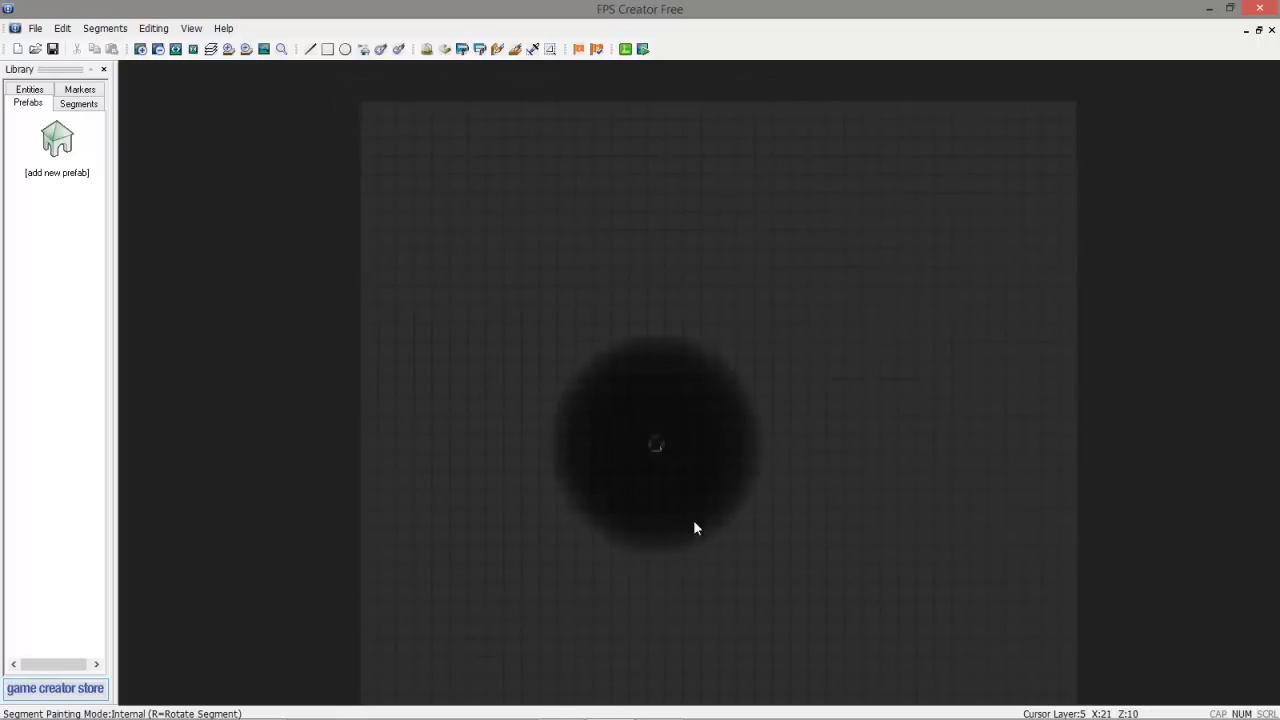
scroll(660, 492, down, 2)
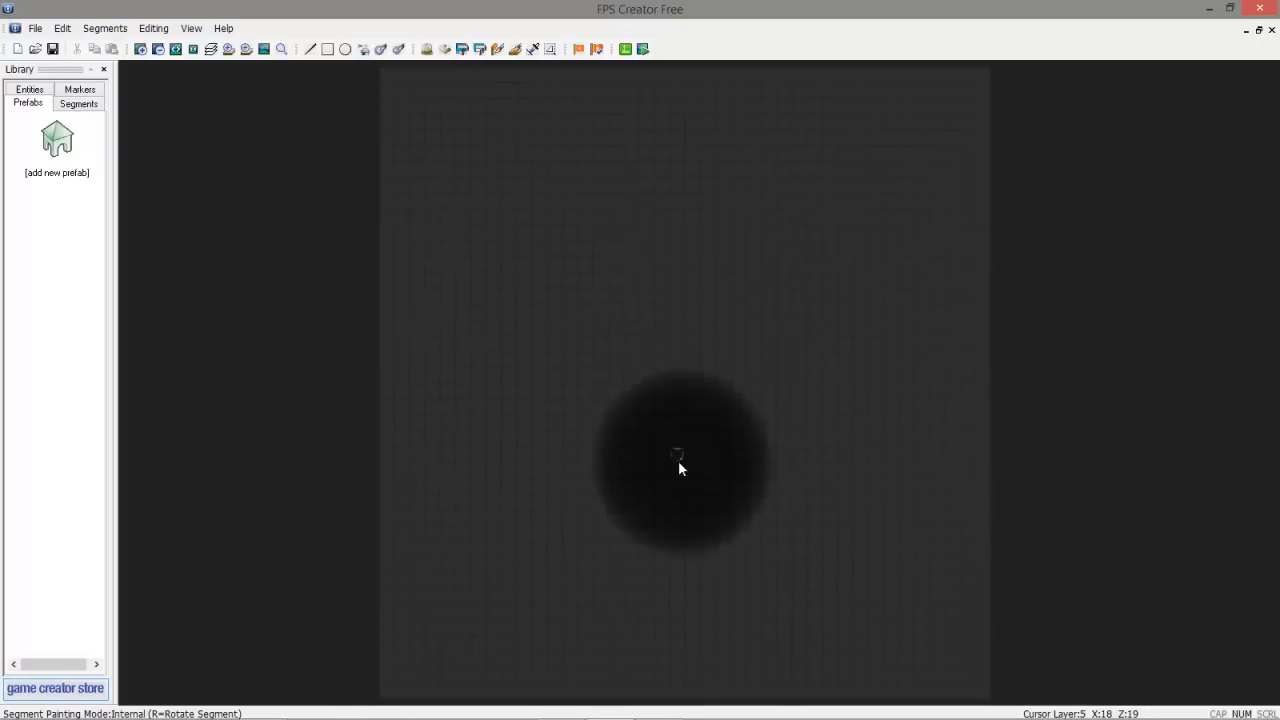
key(Right)
key(Down)
key(Left)
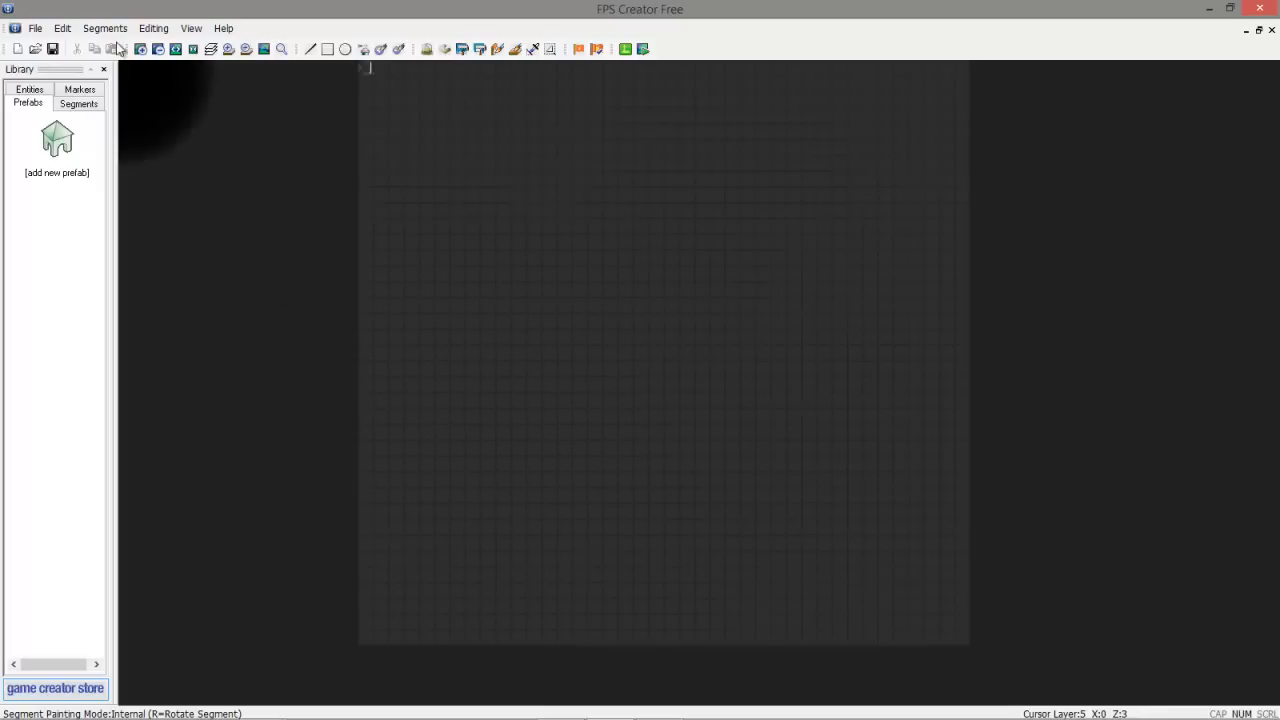
Review the file commands and recent level files, and look over the empty grid again
click(42, 32)
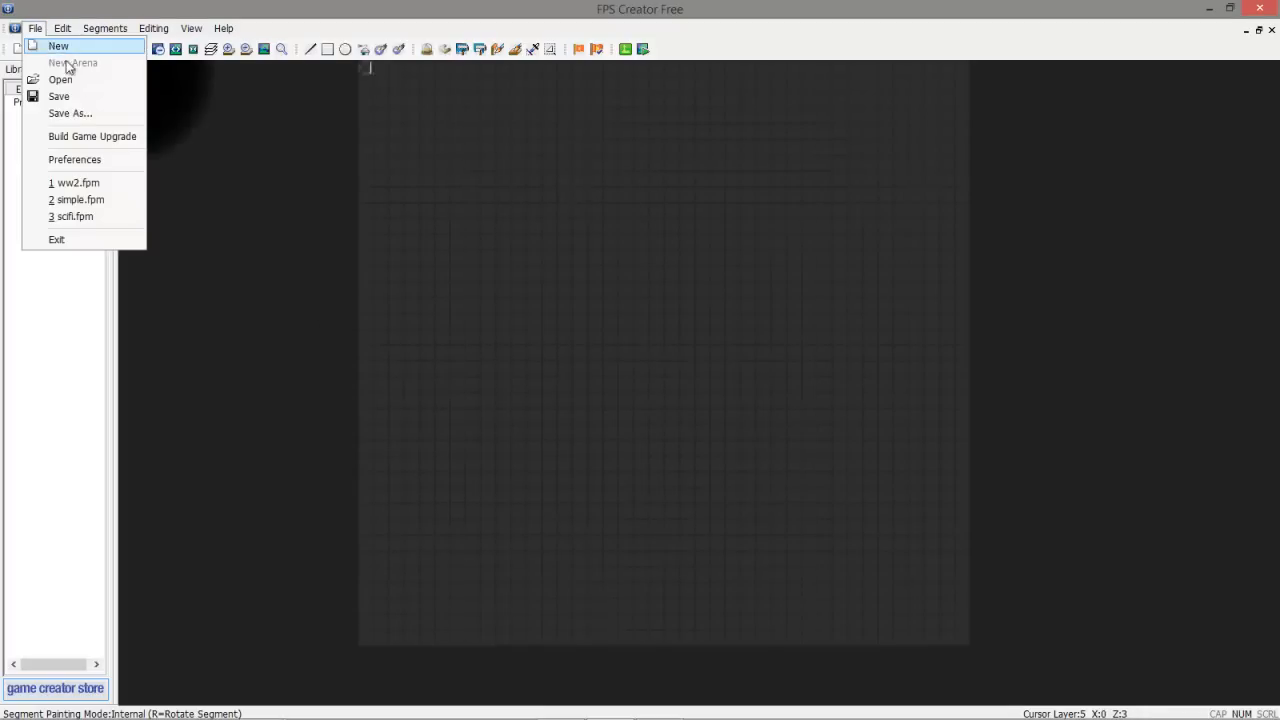
click(232, 8)
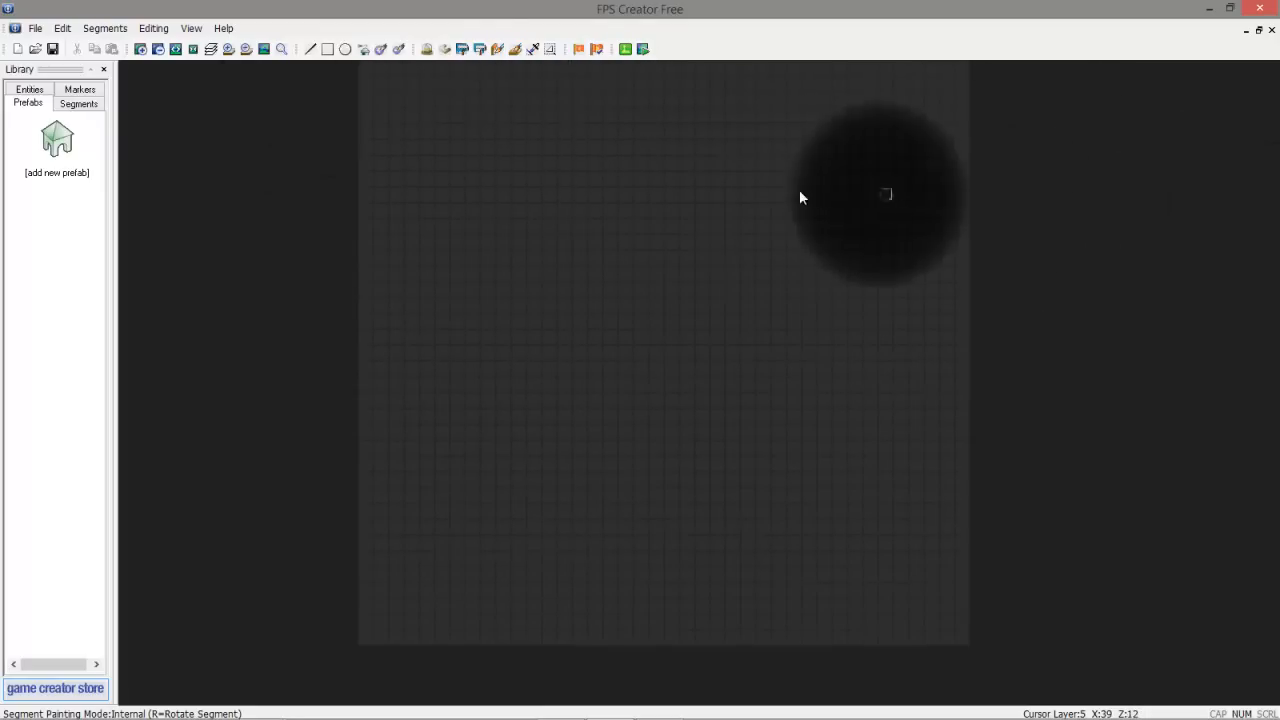
key(Up)
key(Right)
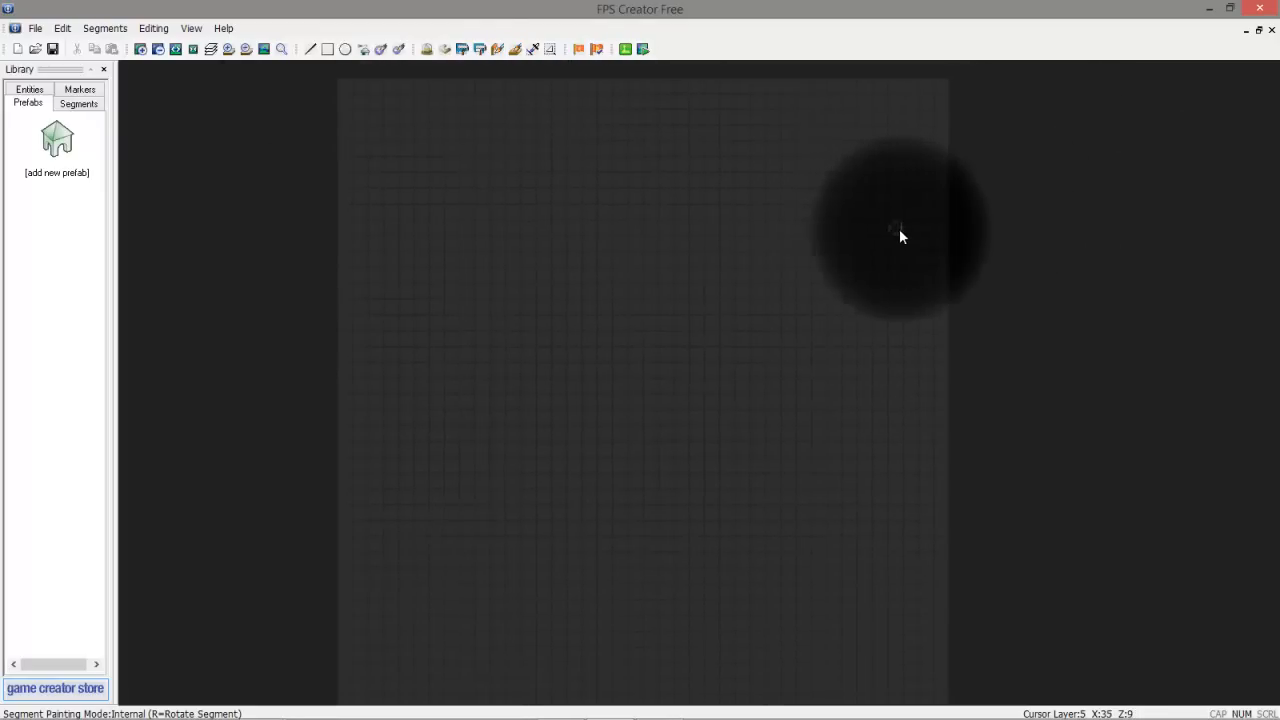
key(Down)
key(Right)
key(Up)
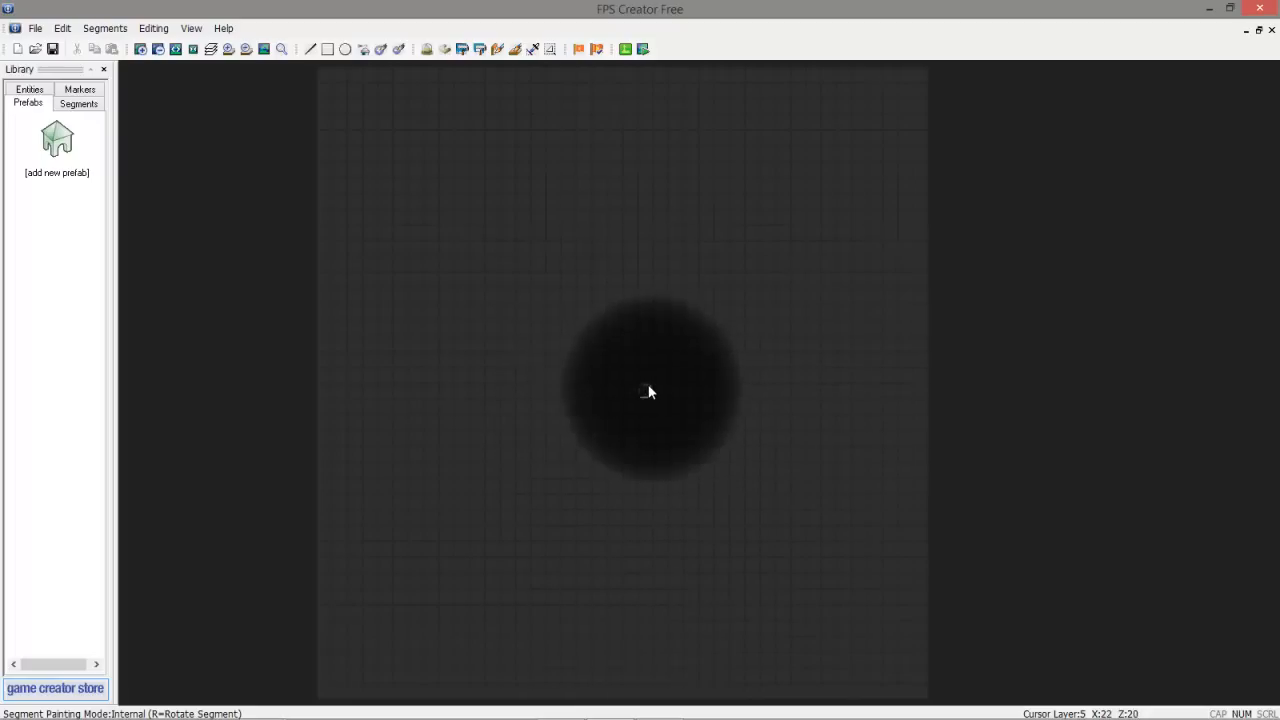
scroll(645, 387, down, 3)
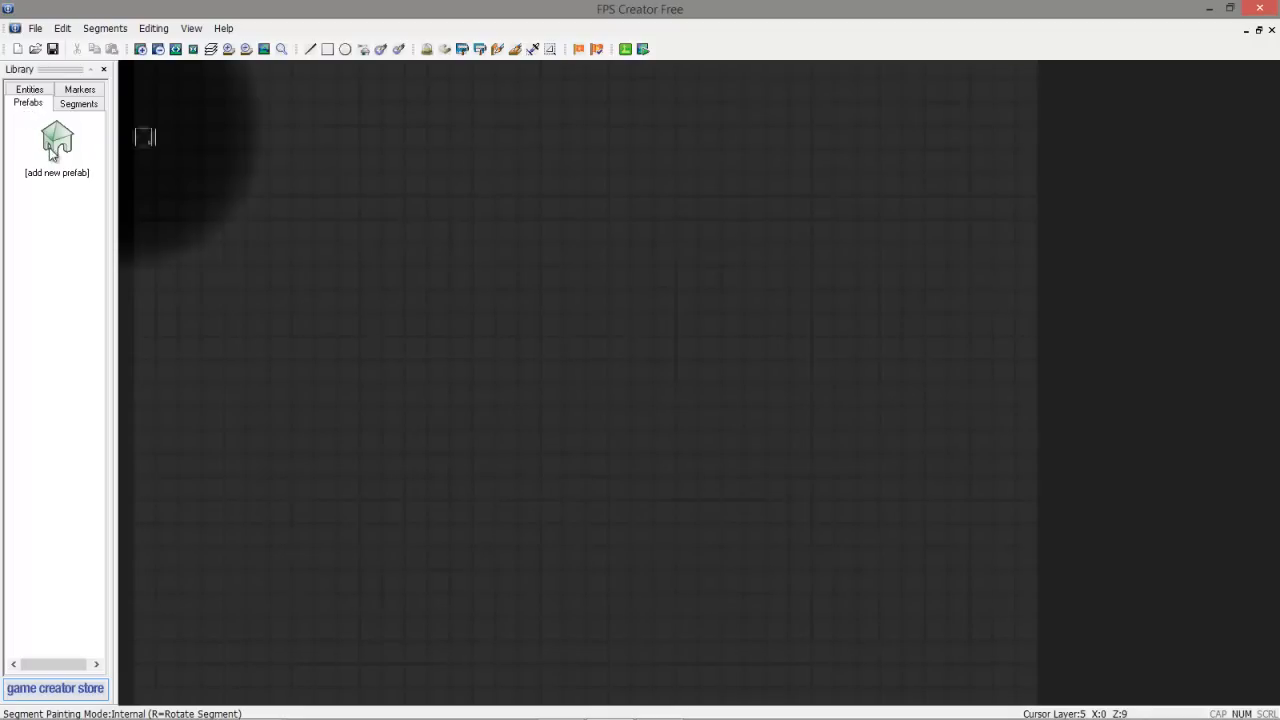
Add the chateau prefab from the prefab library and place one near the middle of the level grid
click(58, 147)
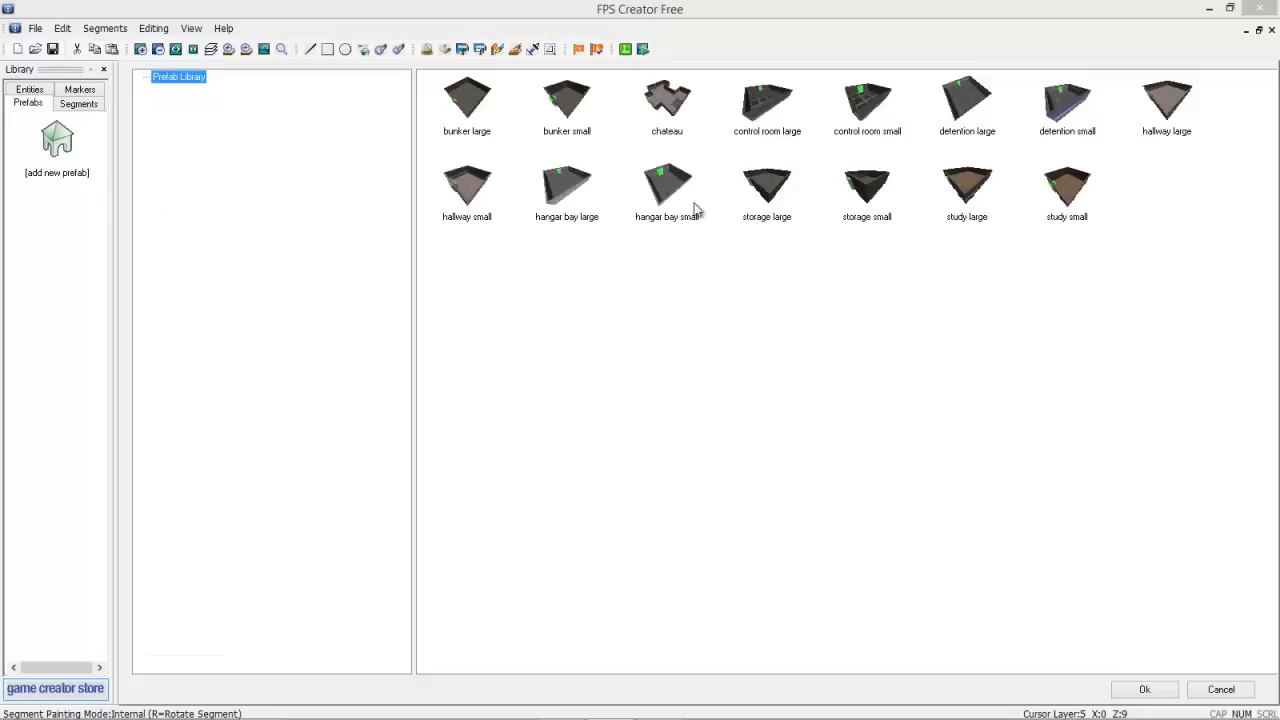
click(668, 104)
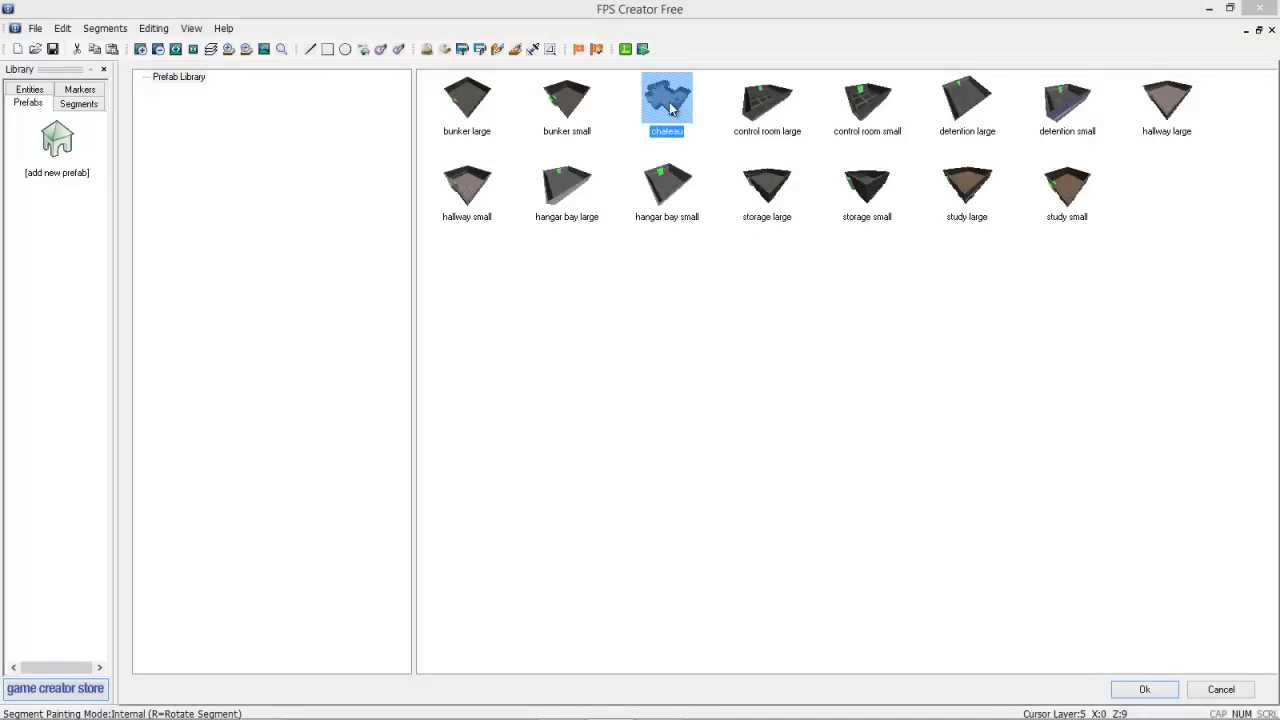
double_click(670, 108)
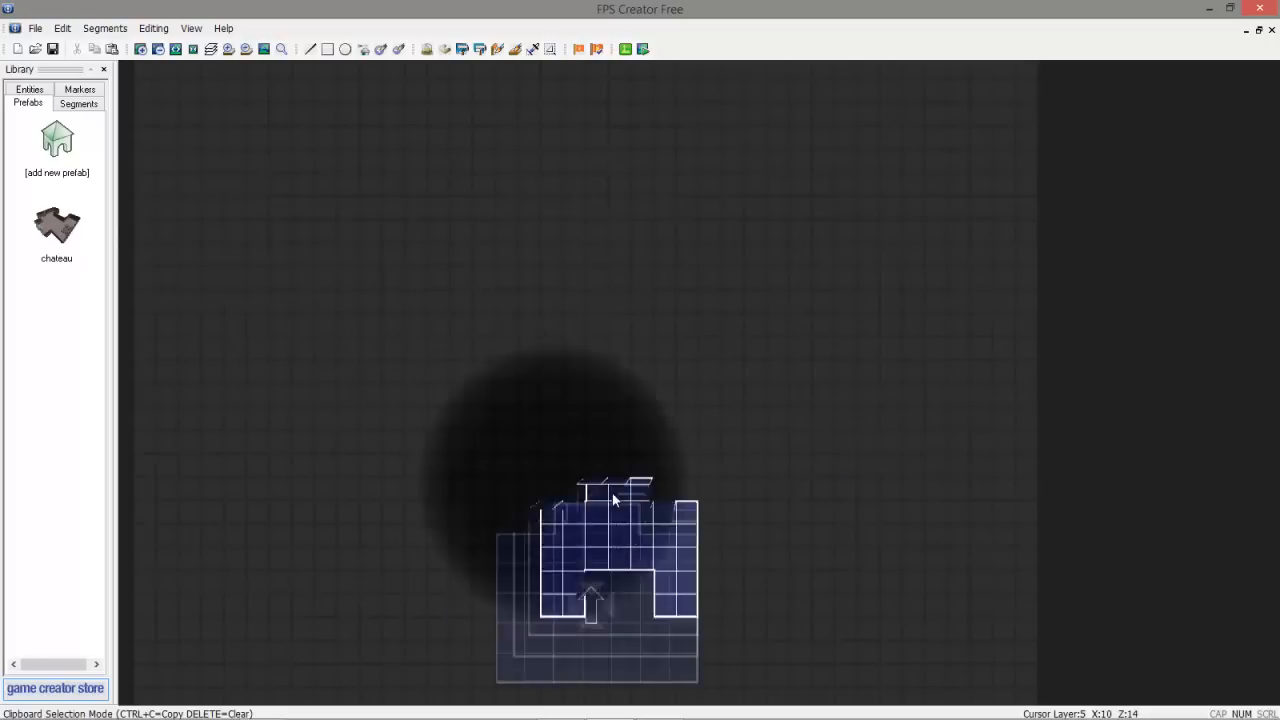
click(516, 348)
click(570, 406)
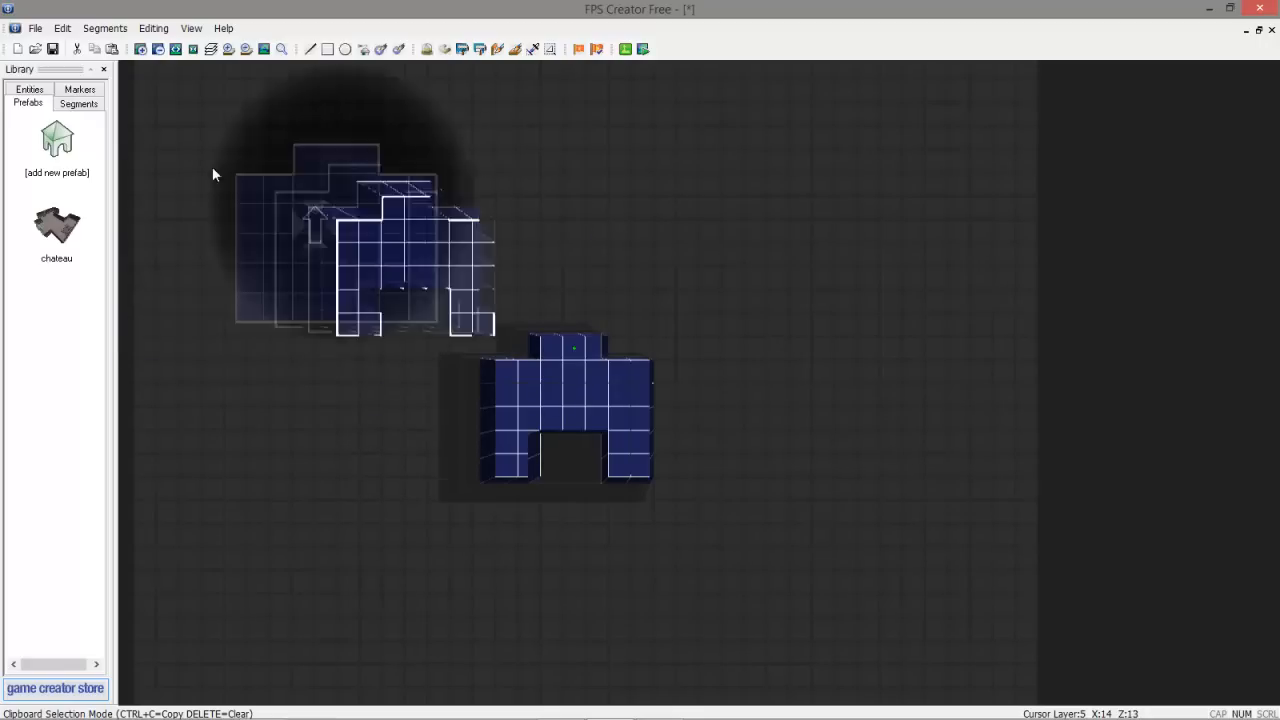
click(57, 140)
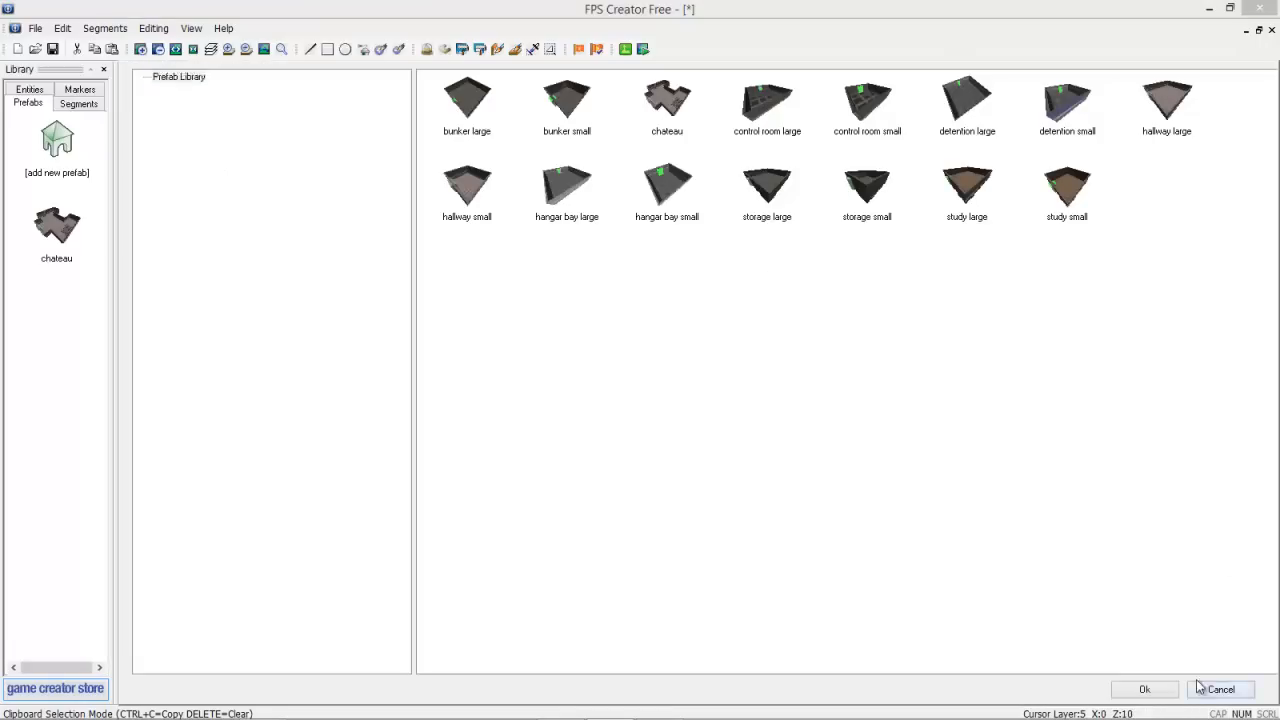
click(1226, 695)
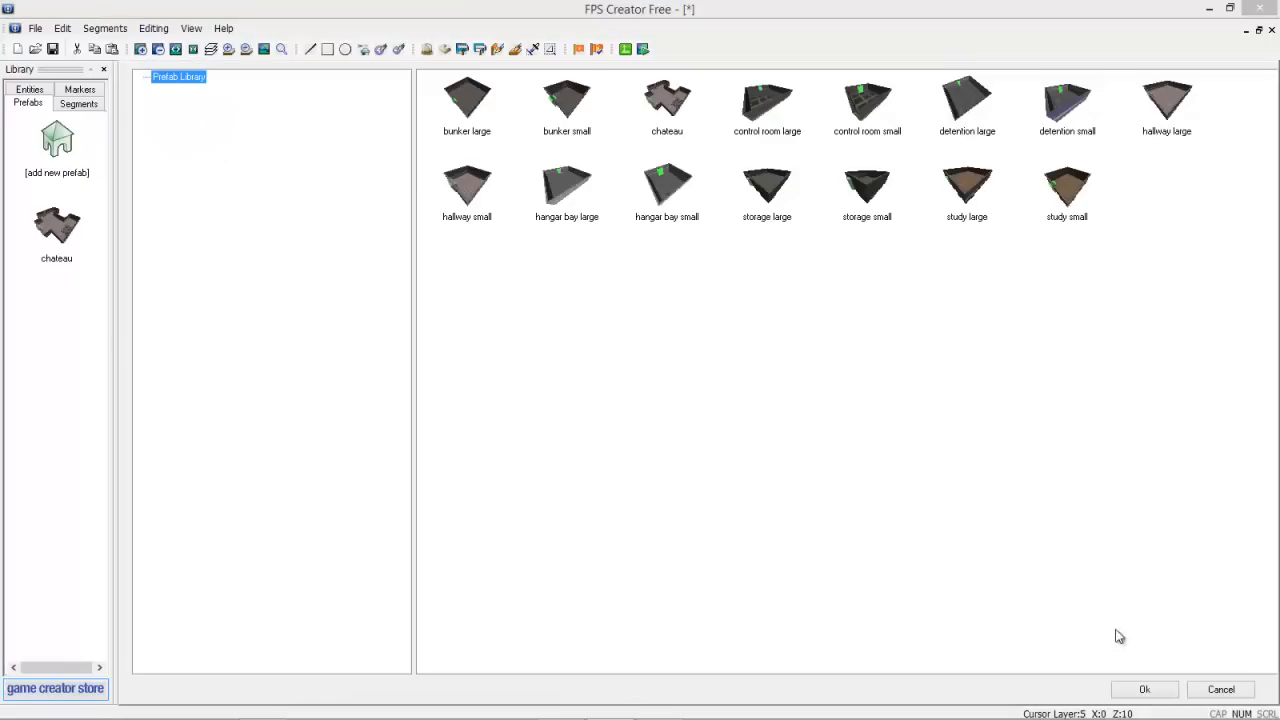
click(1243, 694)
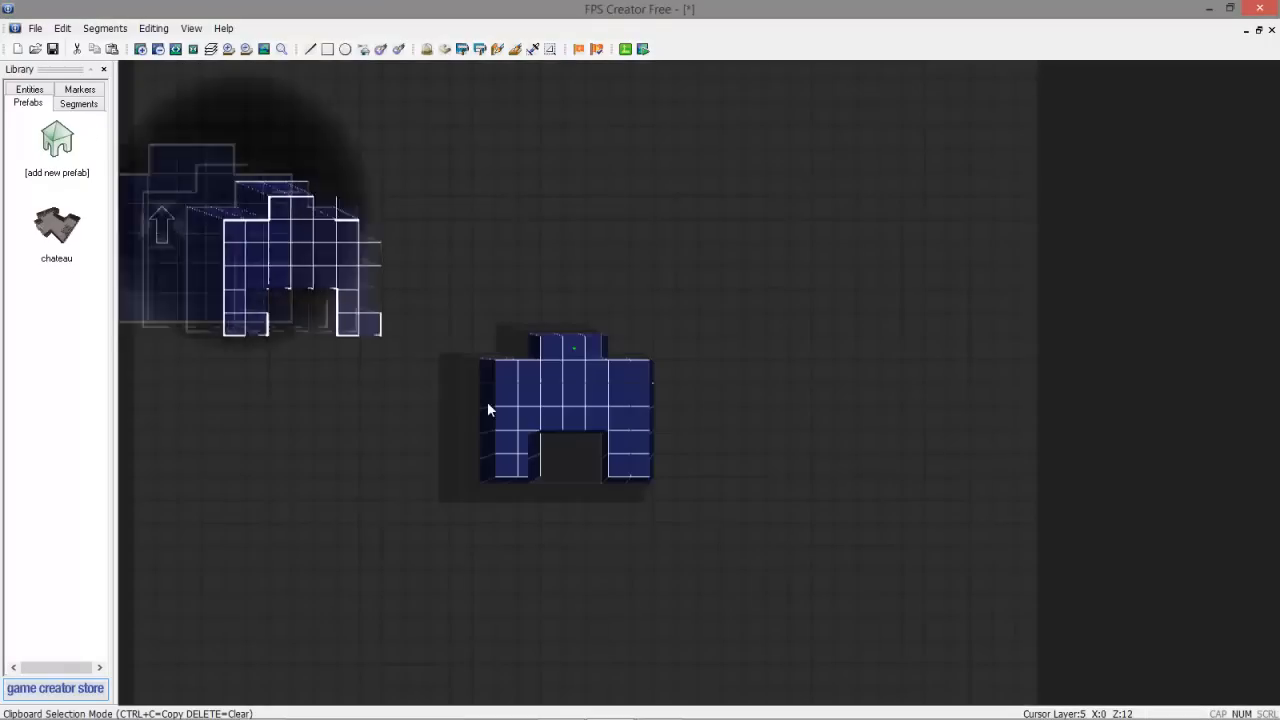
Inspect the placed chateau building's interior, walls and stairs up close from above
scroll(512, 430, up, 5)
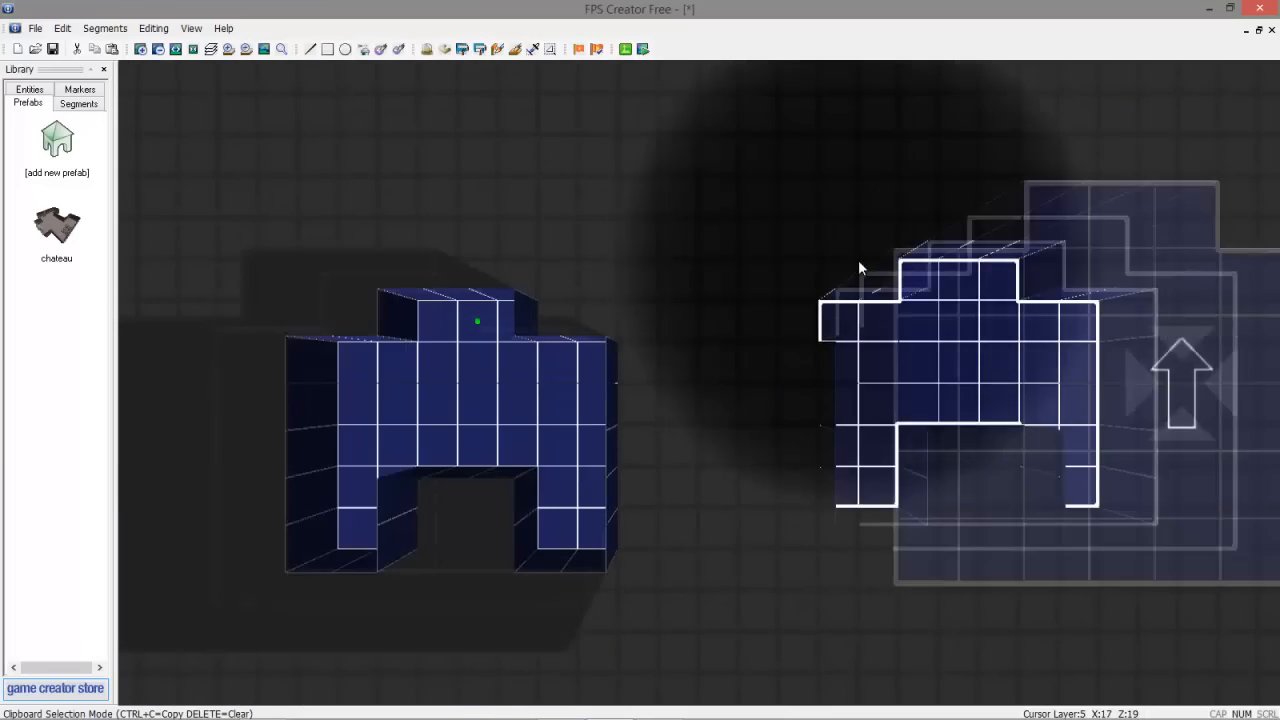
key(Left)
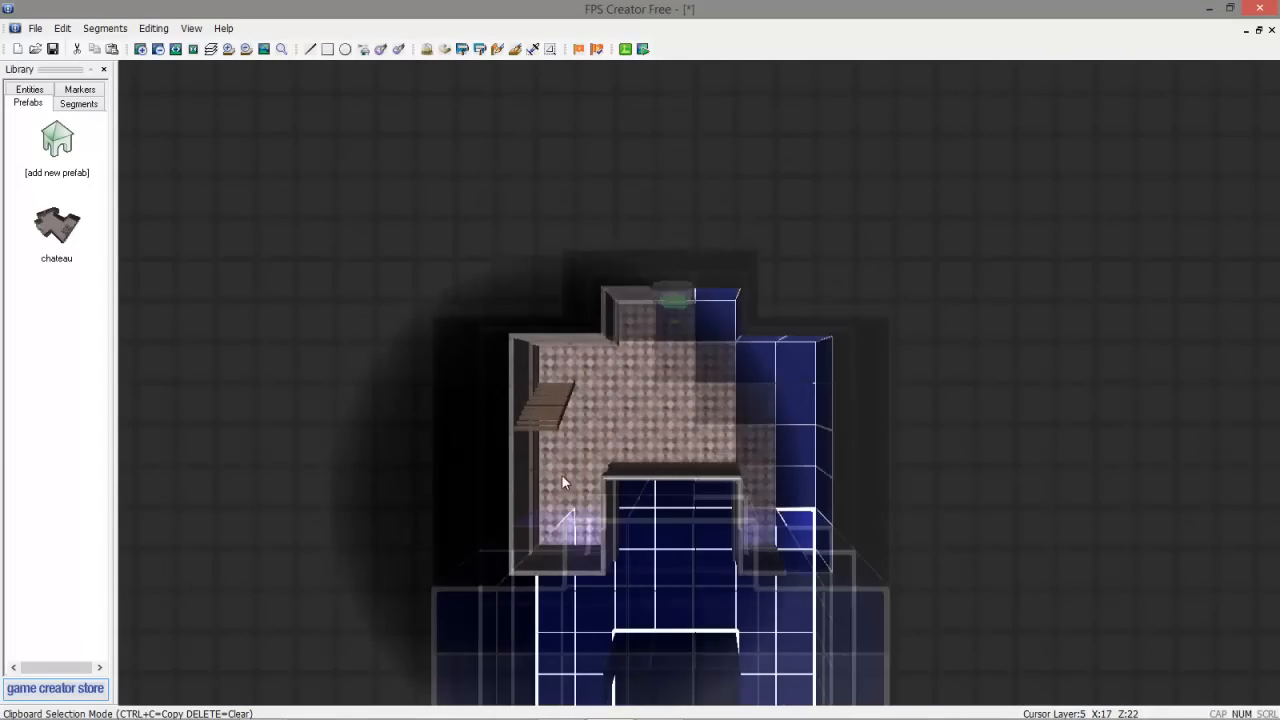
key(Up)
scroll(578, 416, up, 8)
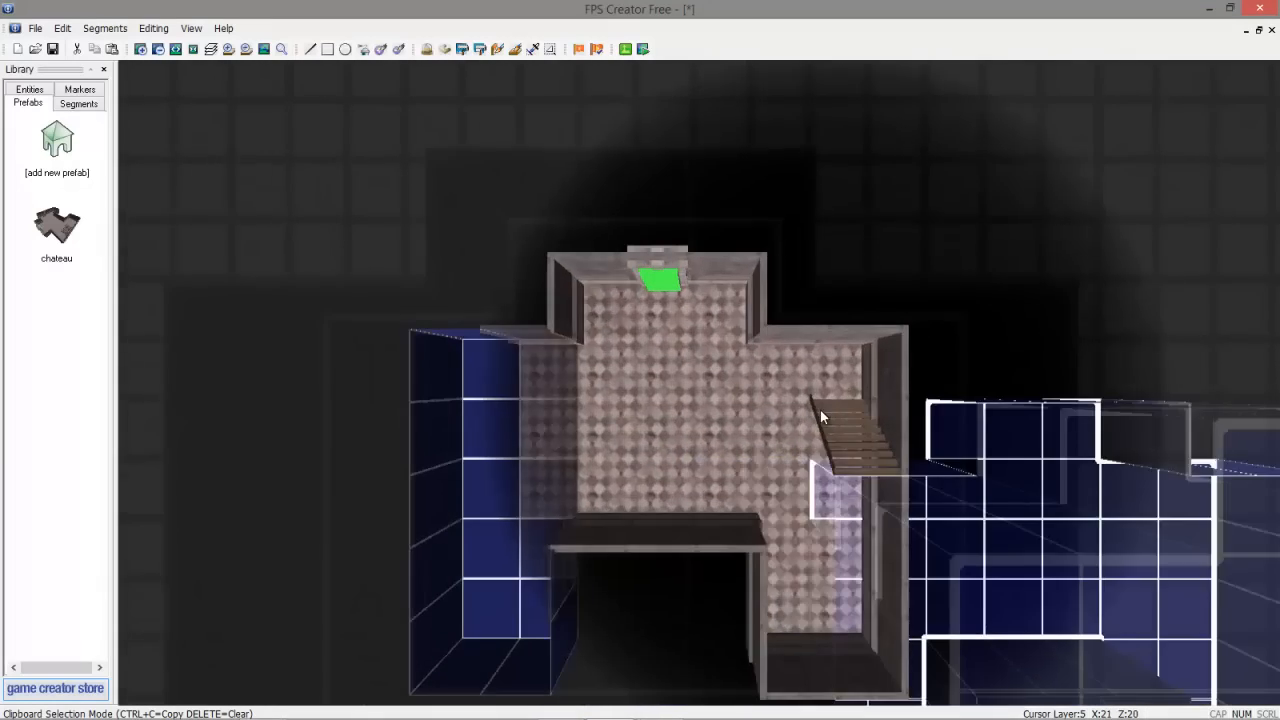
scroll(594, 370, up, 4)
scroll(612, 172, down, 9)
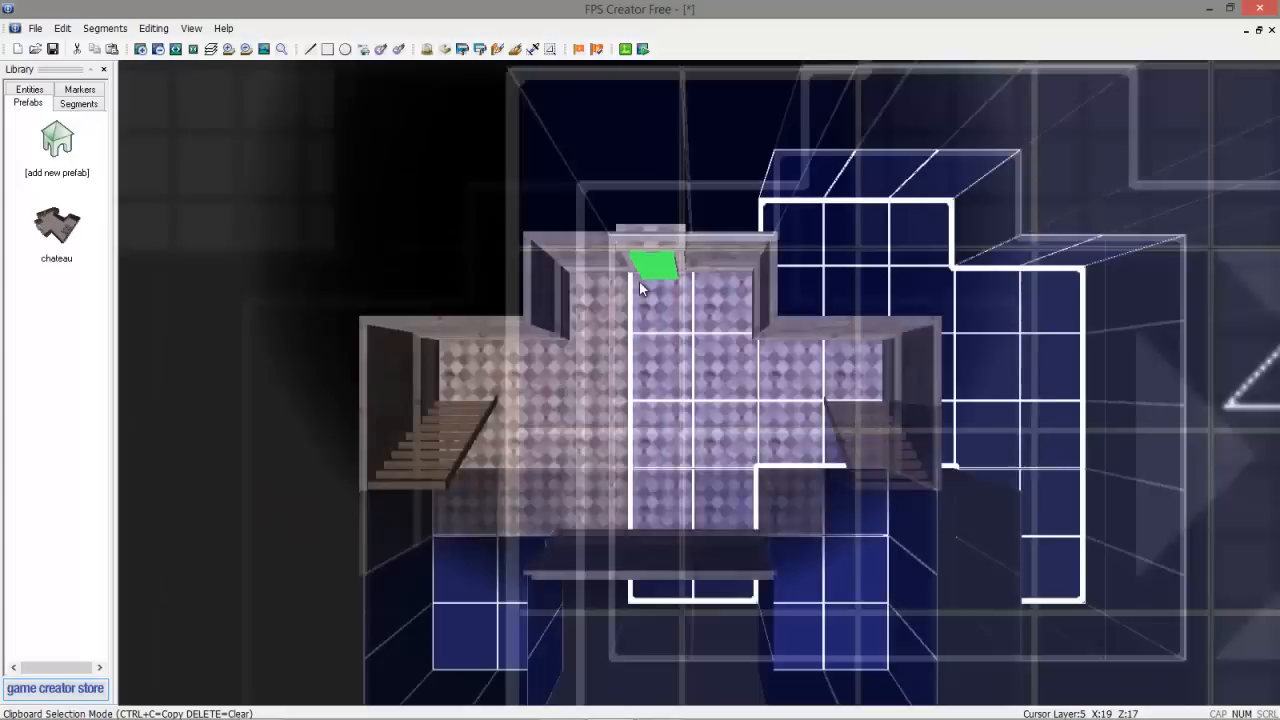
scroll(677, 361, down, 6)
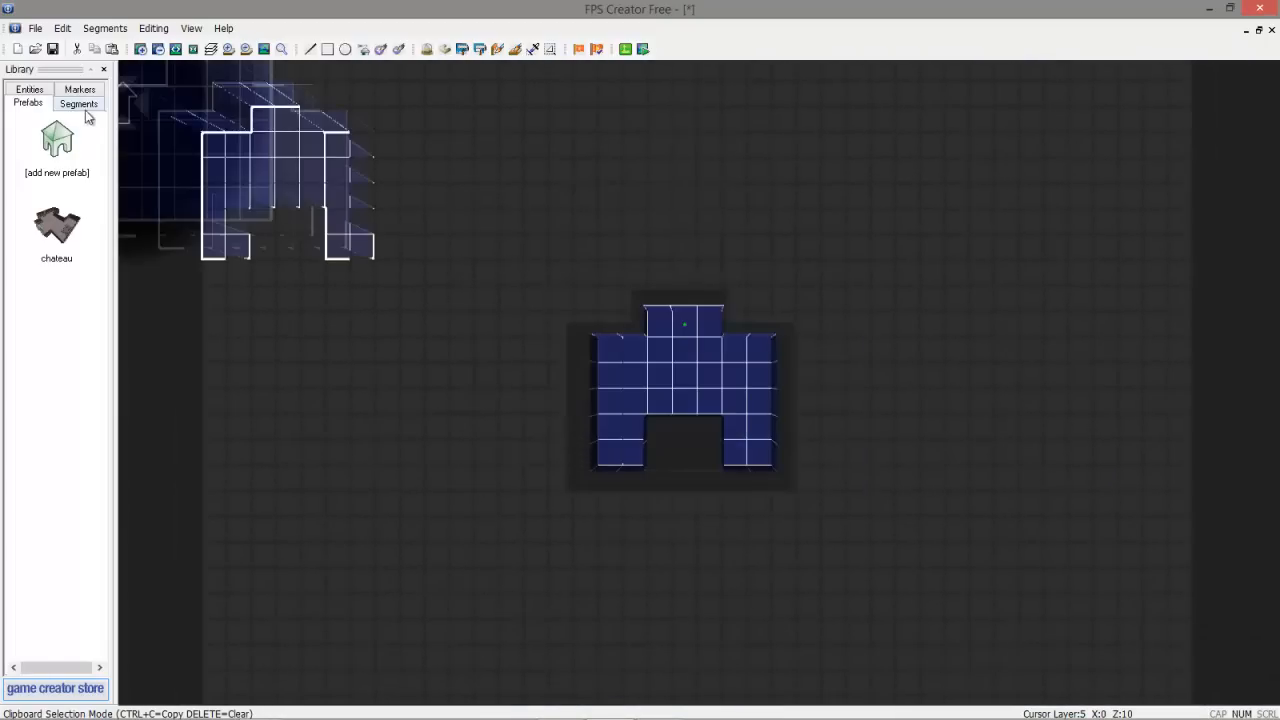
Open the segment library, expand the ww2 and scifi categories, and show the scifi scenery segments
click(80, 104)
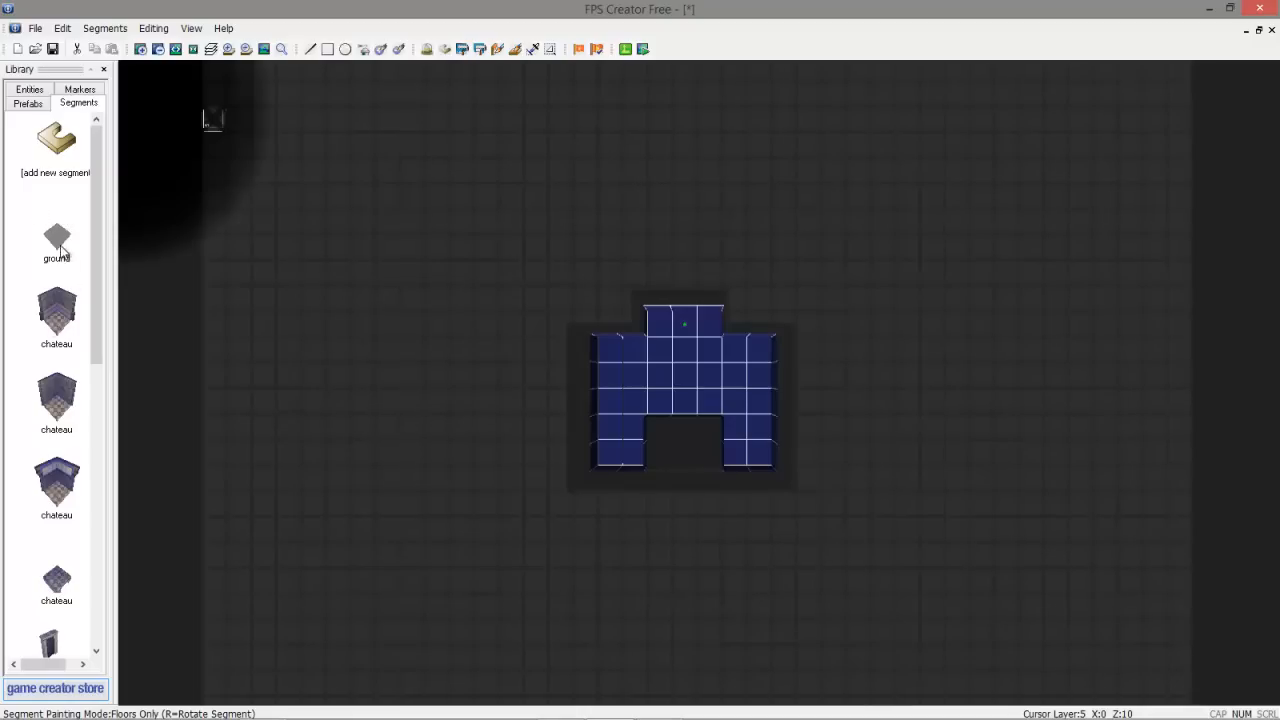
click(55, 148)
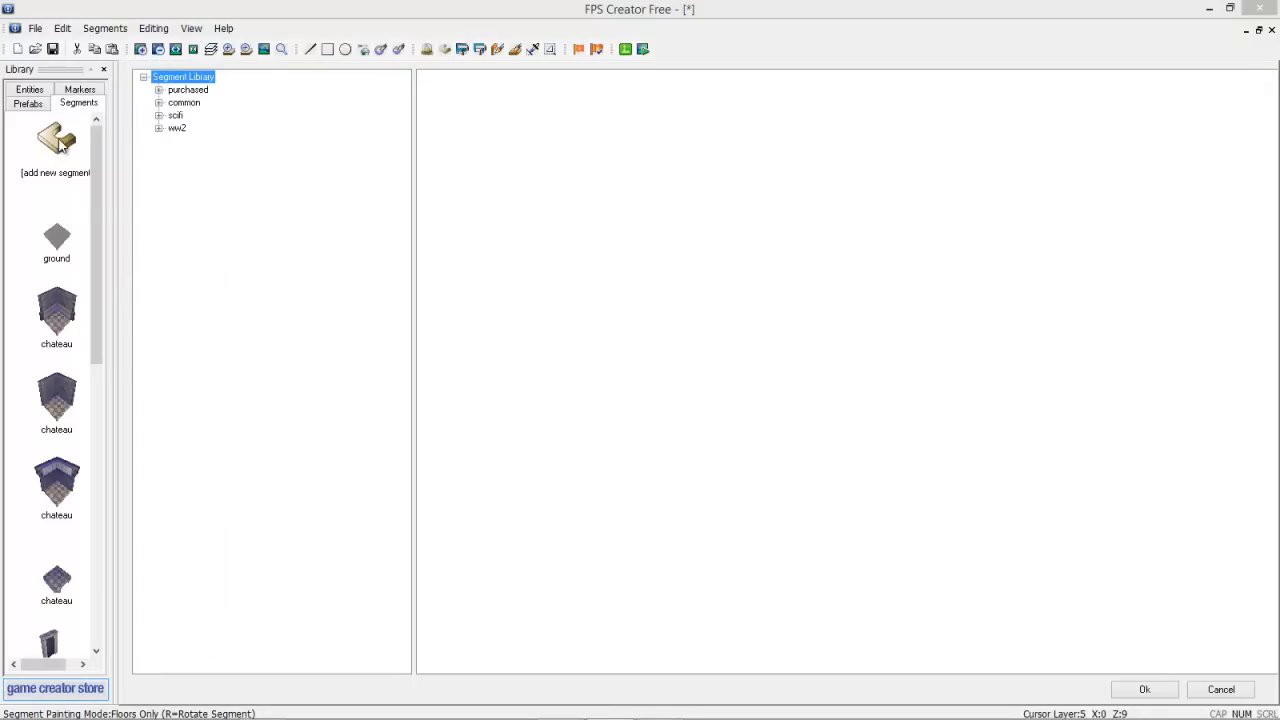
click(159, 129)
click(159, 116)
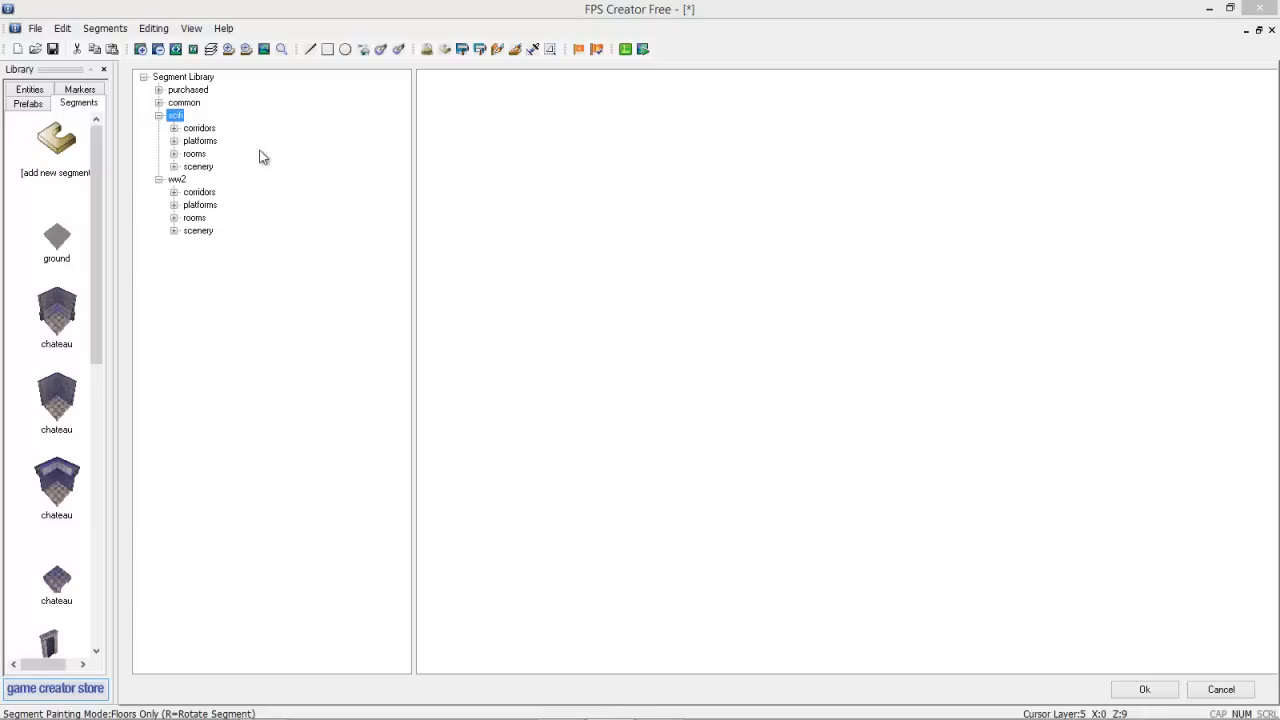
click(193, 168)
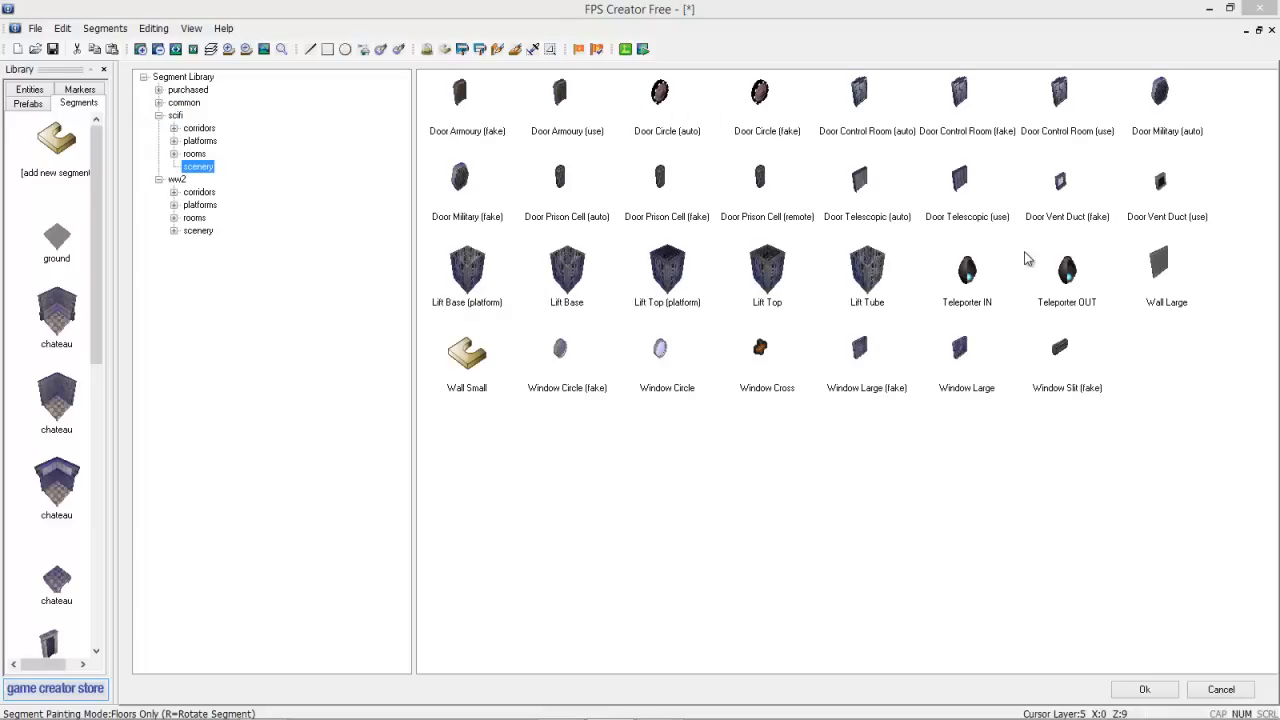
Browse the scifi segment categories and add the Hanger Bay Full segment from the rooms category
click(195, 154)
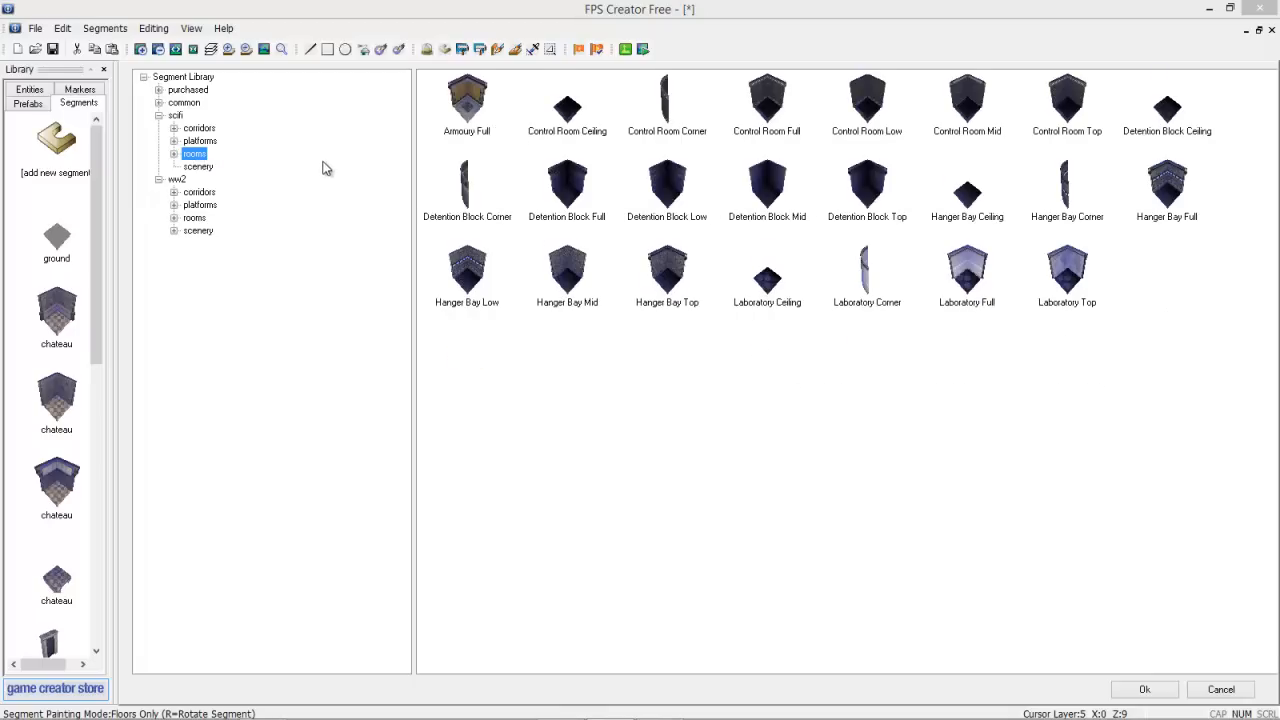
click(200, 141)
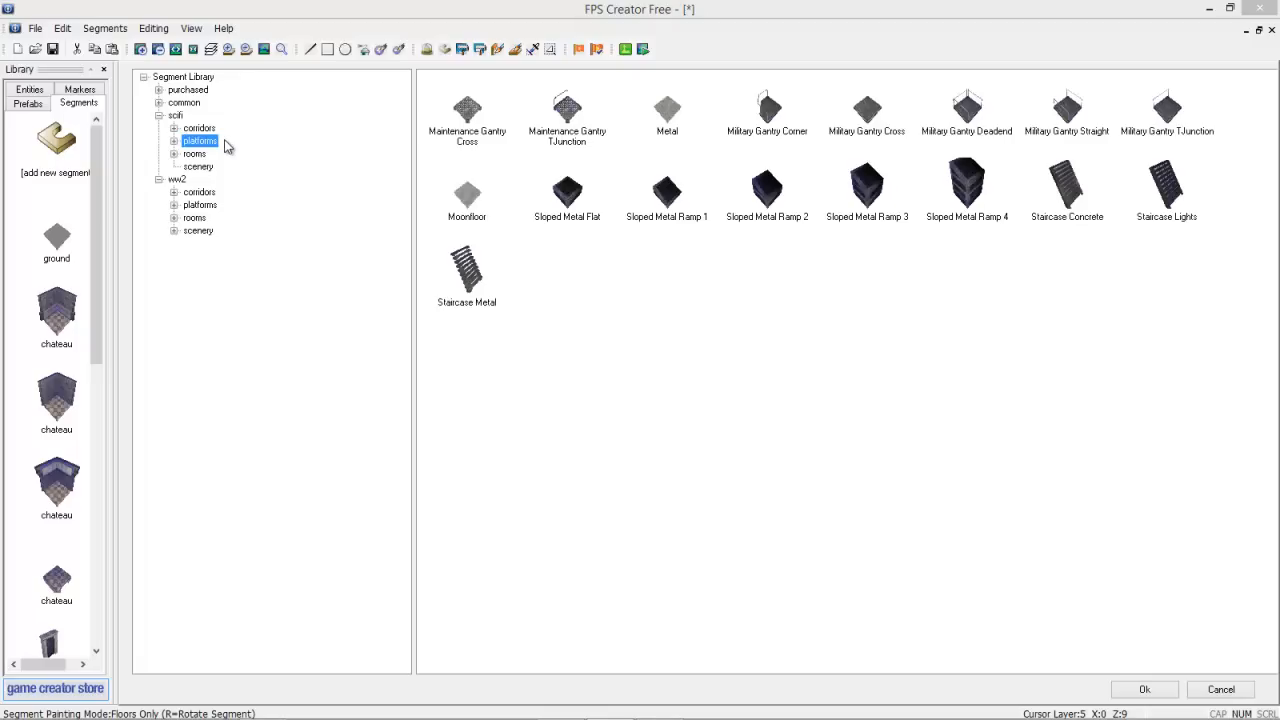
click(200, 129)
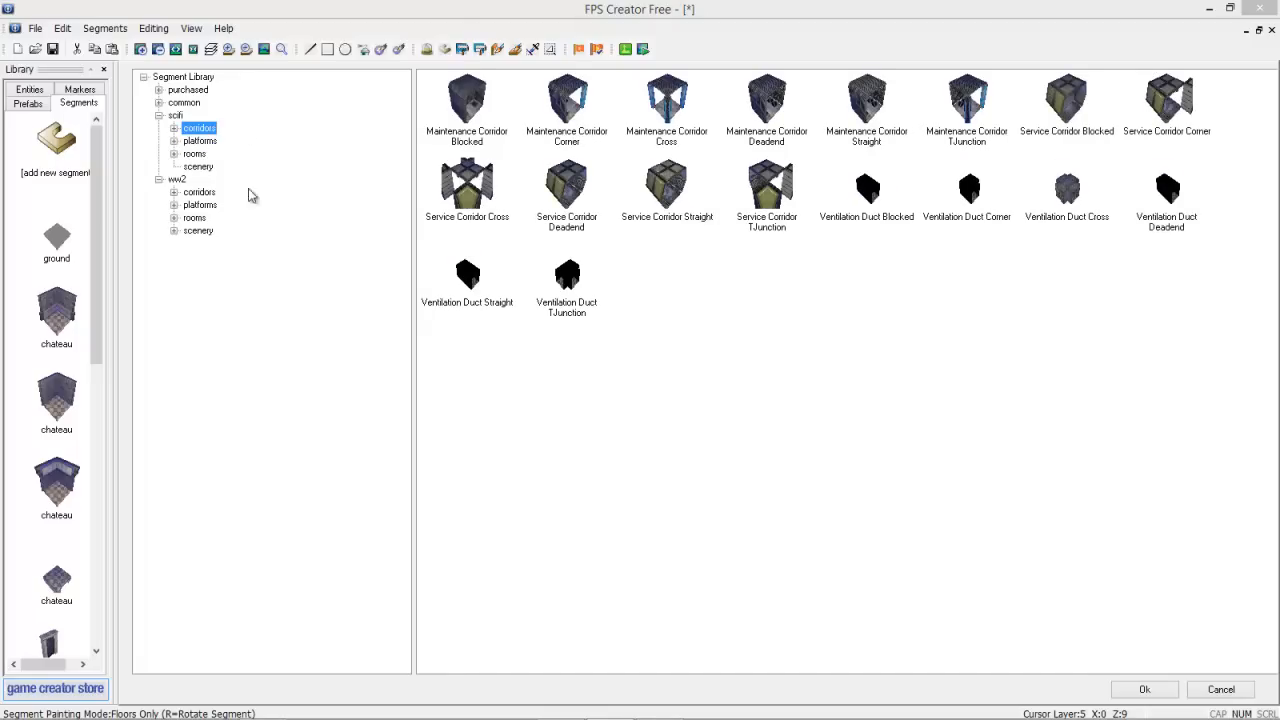
click(195, 155)
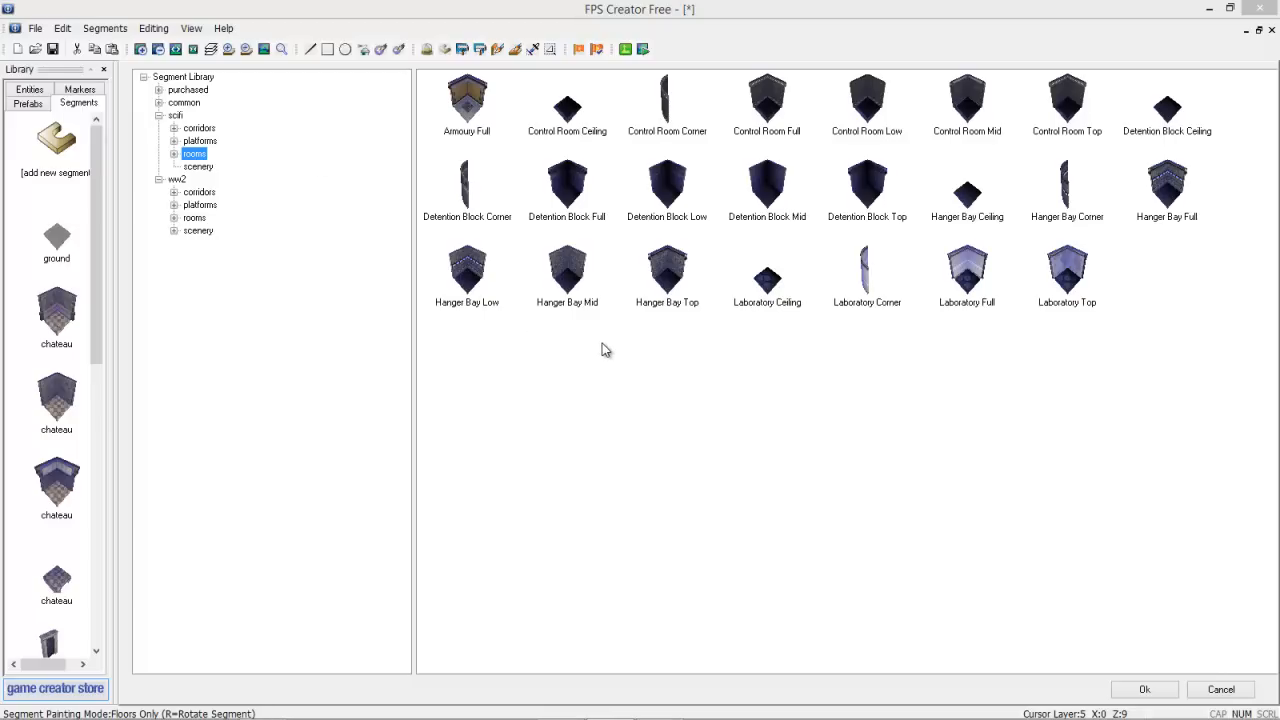
click(1177, 200)
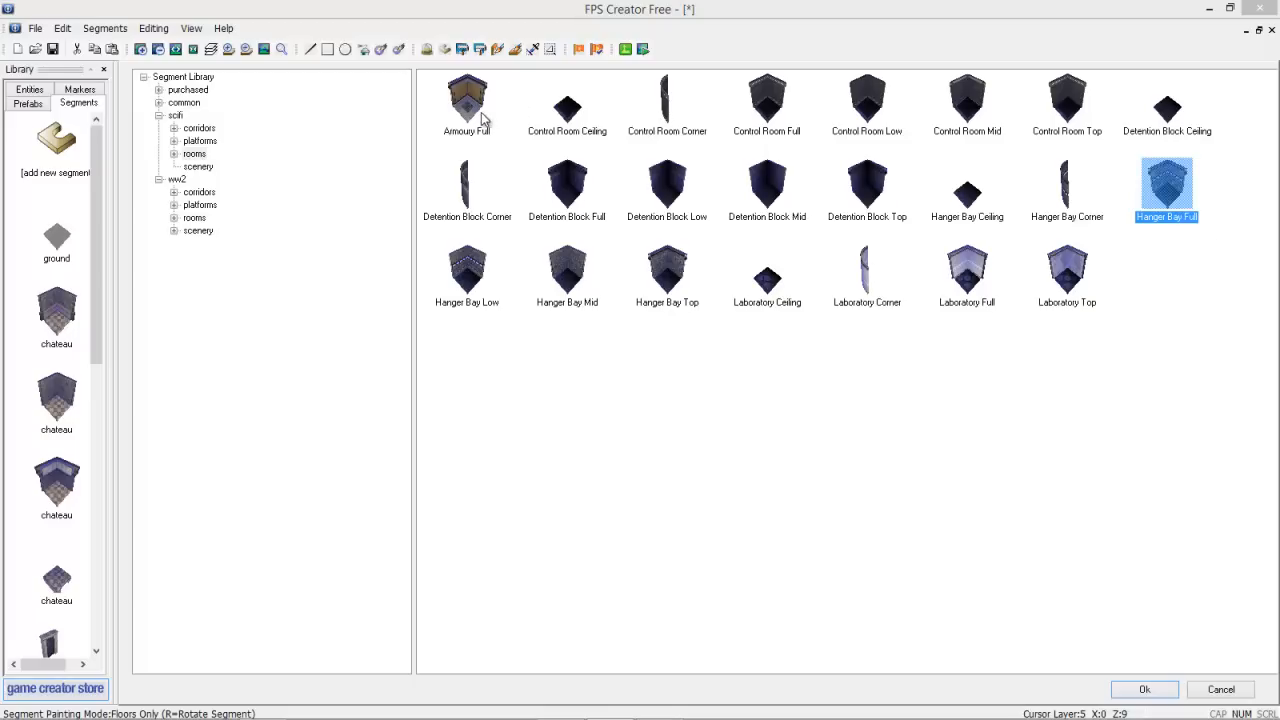
double_click(1172, 190)
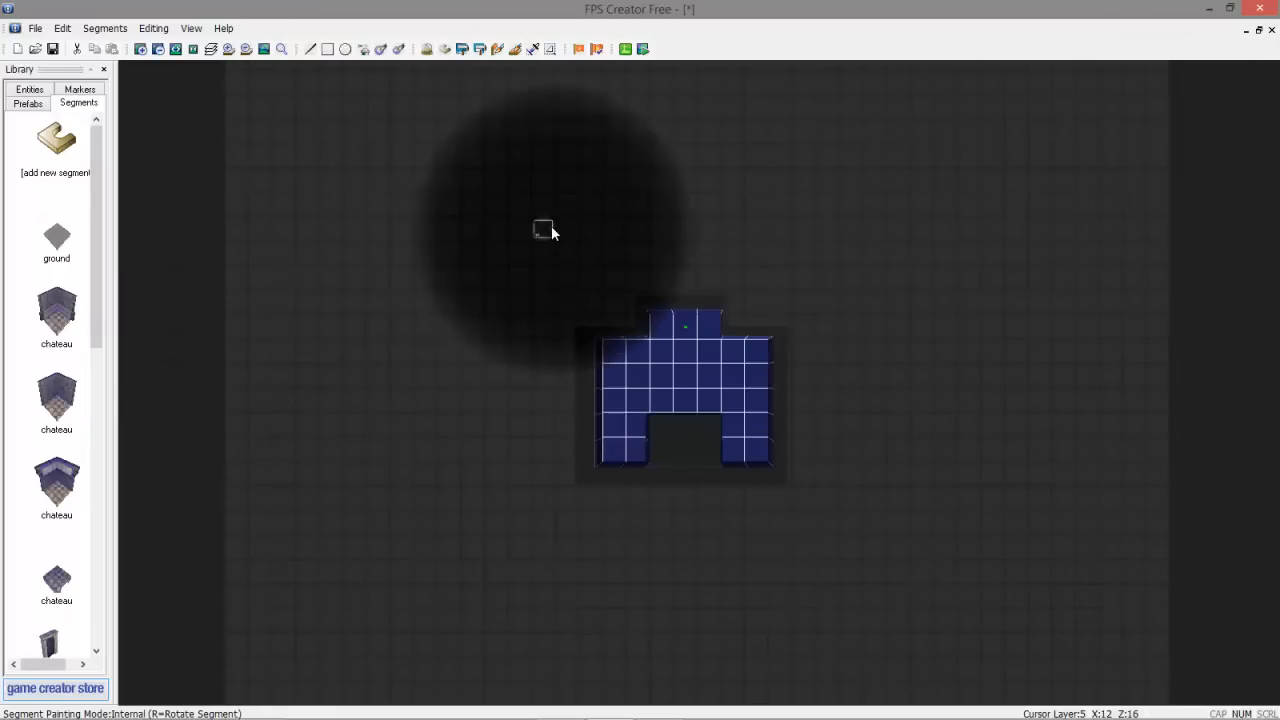
Paint a small Hanger Bay room above the chateau, a narrow corridor beside it, and a larger room at the corridor's far end
scroll(560, 240, up, 2)
scroll(604, 294, up, 3)
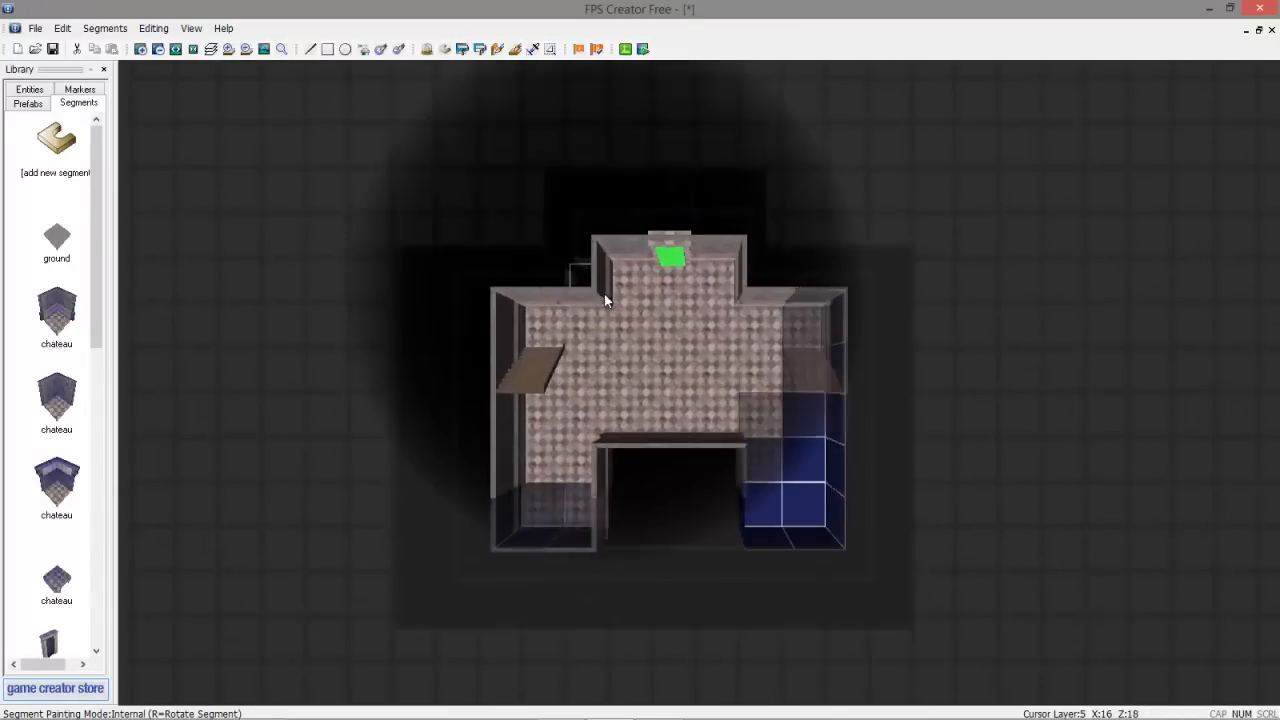
key(Up)
mouse_move(569, 309)
mouse_down()
mouse_move(667, 318)
mouse_move(663, 393)
mouse_move(639, 406)
mouse_move(578, 373)
mouse_move(577, 421)
mouse_up()
mouse_move(688, 374)
mouse_down()
mouse_move(896, 367)
mouse_move(902, 237)
mouse_move(1070, 228)
mouse_move(1105, 264)
mouse_move(1103, 514)
mouse_move(1037, 565)
mouse_move(948, 562)
mouse_move(943, 420)
mouse_move(958, 404)
mouse_move(929, 417)
mouse_move(914, 486)
mouse_move(911, 560)
mouse_move(951, 540)
mouse_move(1040, 535)
mouse_move(1044, 265)
mouse_move(964, 282)
mouse_move(978, 314)
mouse_move(1077, 123)
mouse_move(750, 322)
mouse_move(705, 466)
mouse_move(931, 430)
mouse_up()
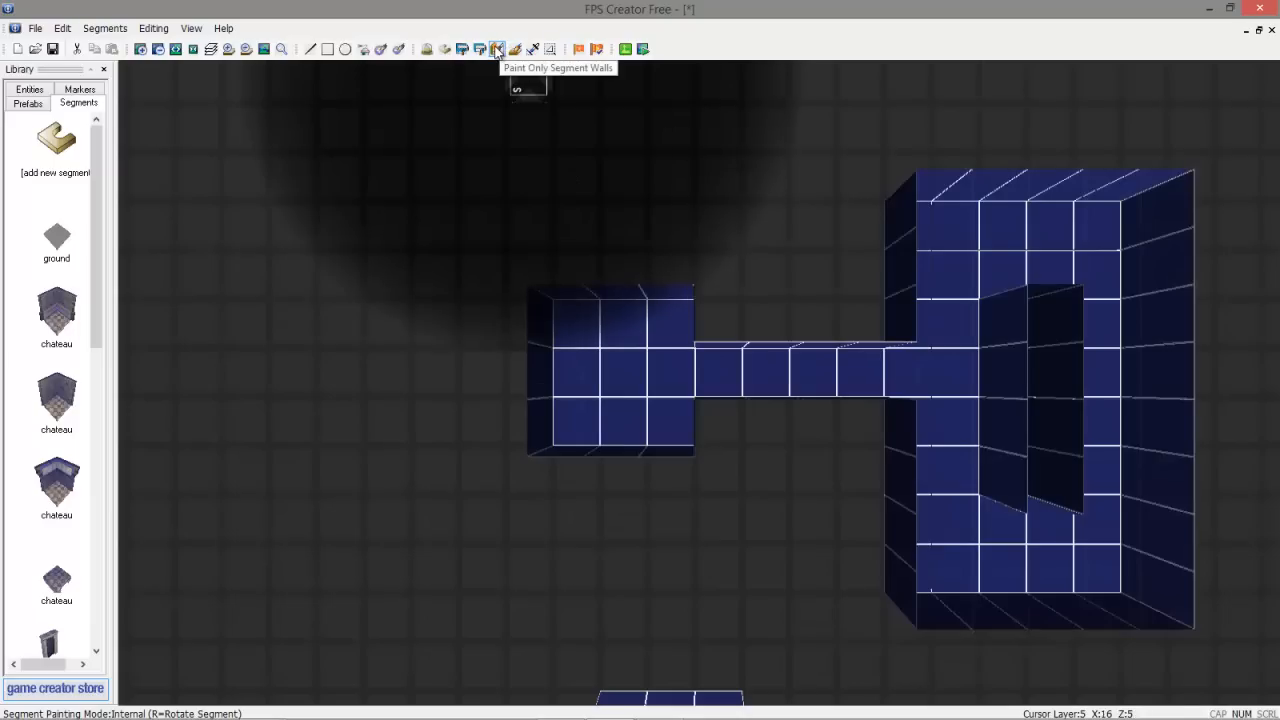
Switch to painting only segment walls and add a single dividing wall inside the small Hanger Bay room
click(496, 50)
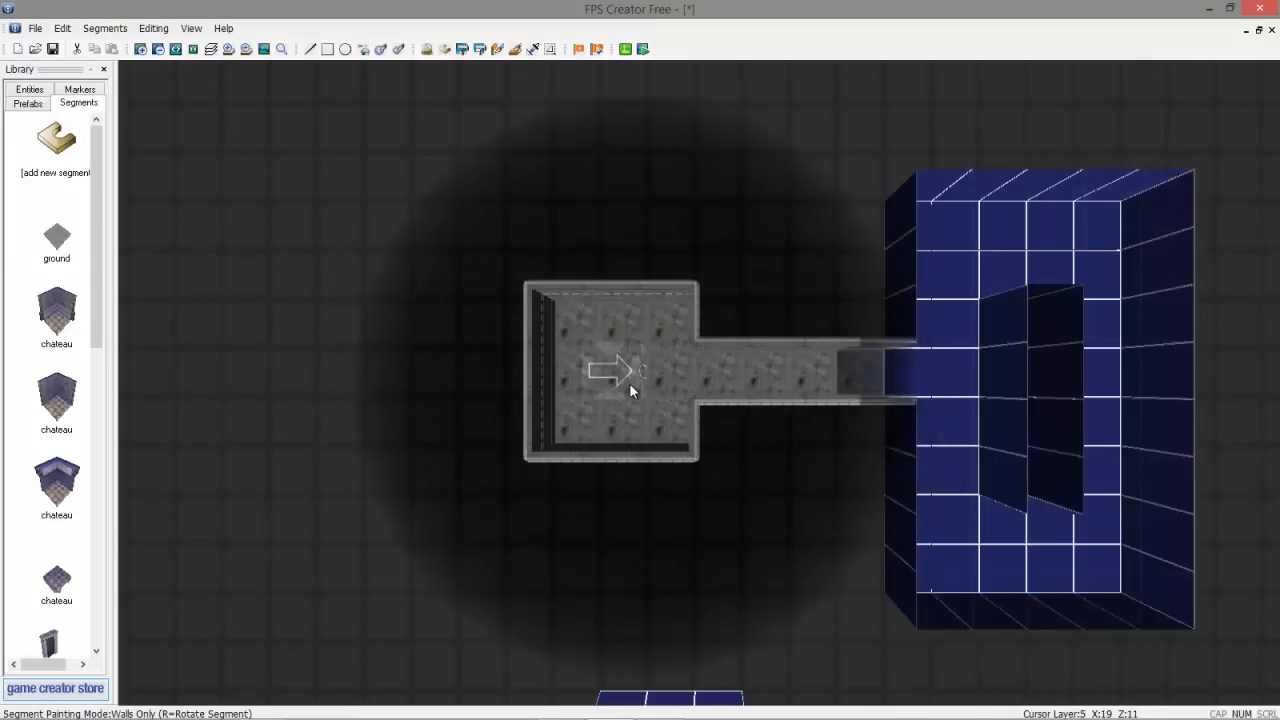
scroll(636, 384, up, 8)
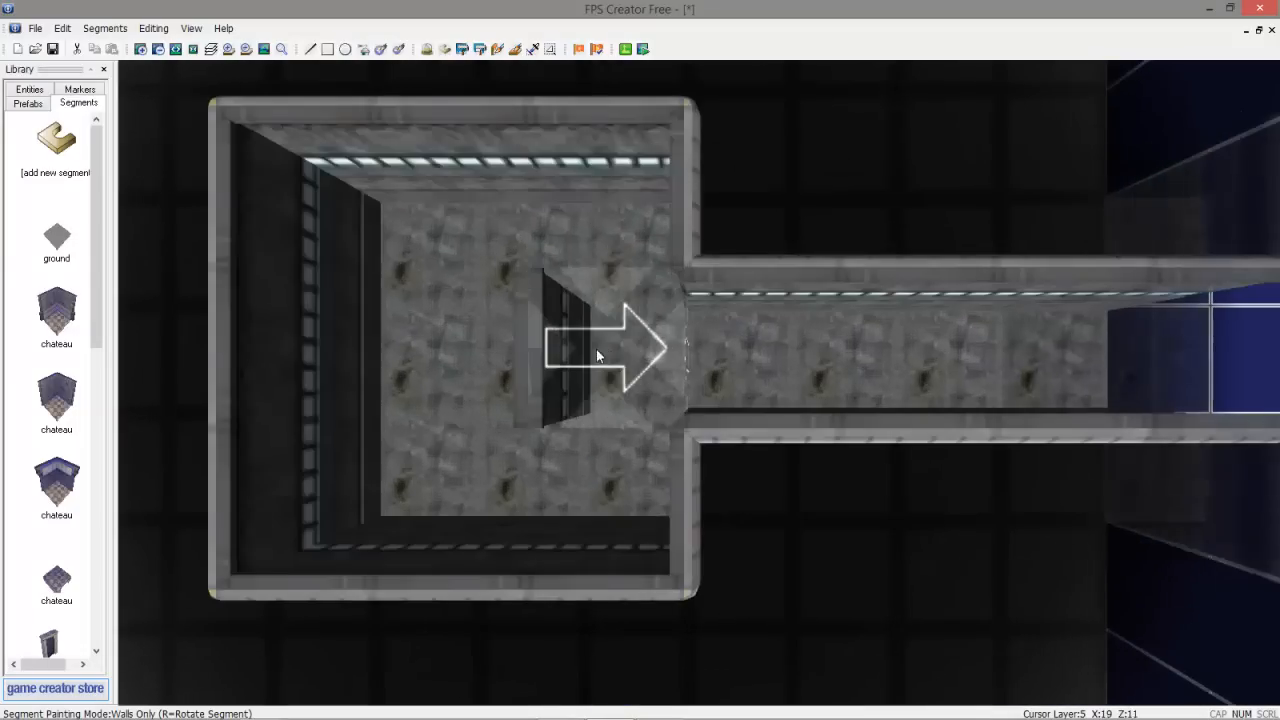
scroll(575, 350, down, 8)
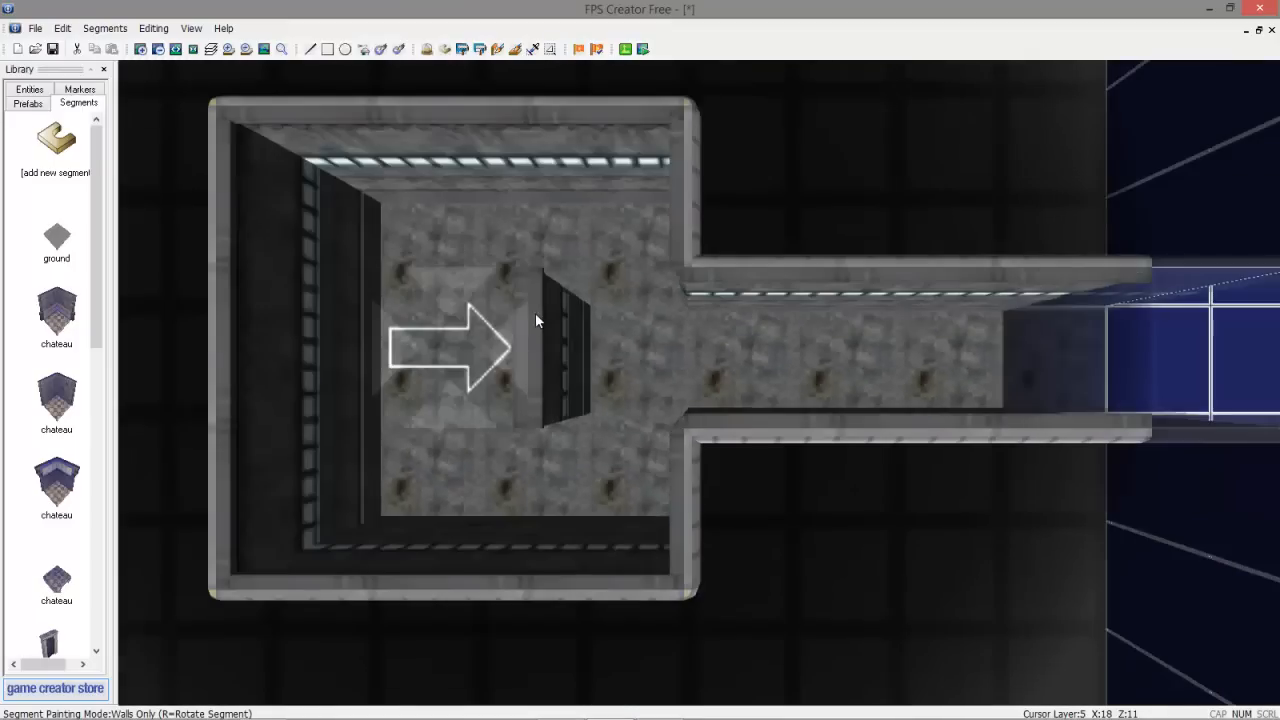
scroll(580, 322, down, 6)
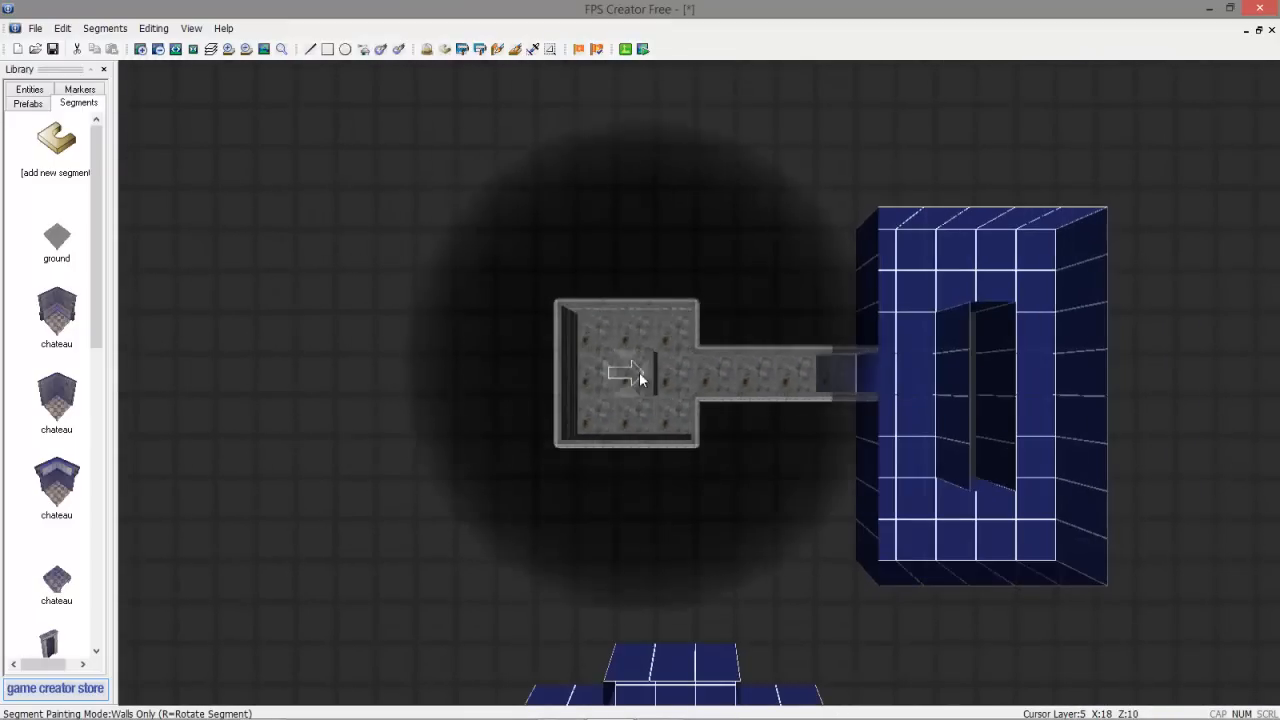
scroll(760, 385, up, 6)
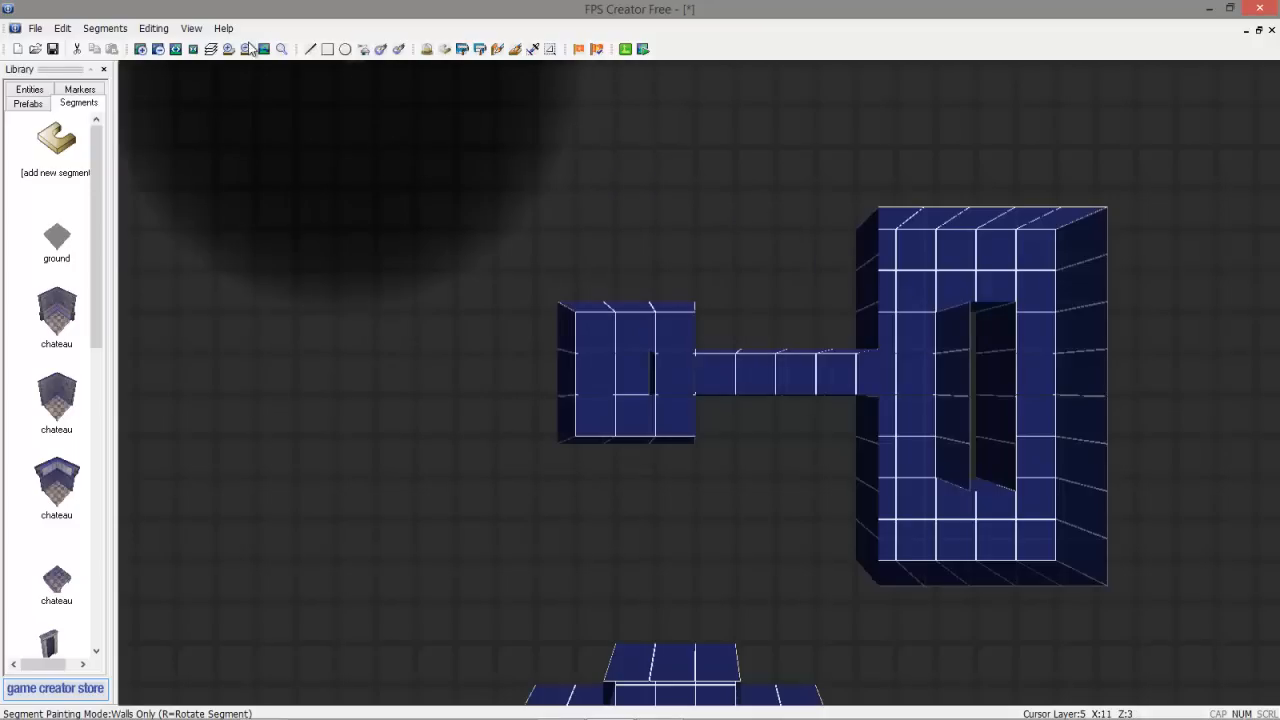
Switch down to layer 4 and return to layer 5
click(245, 49)
click(230, 50)
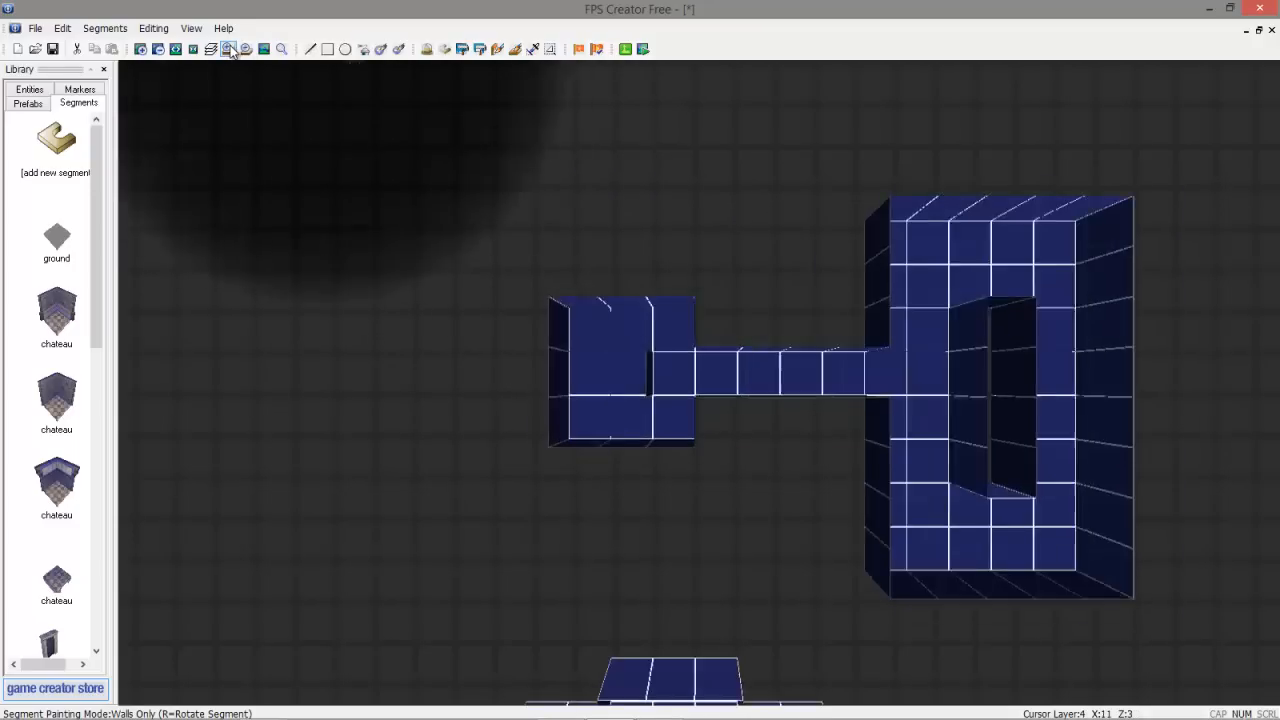
click(245, 49)
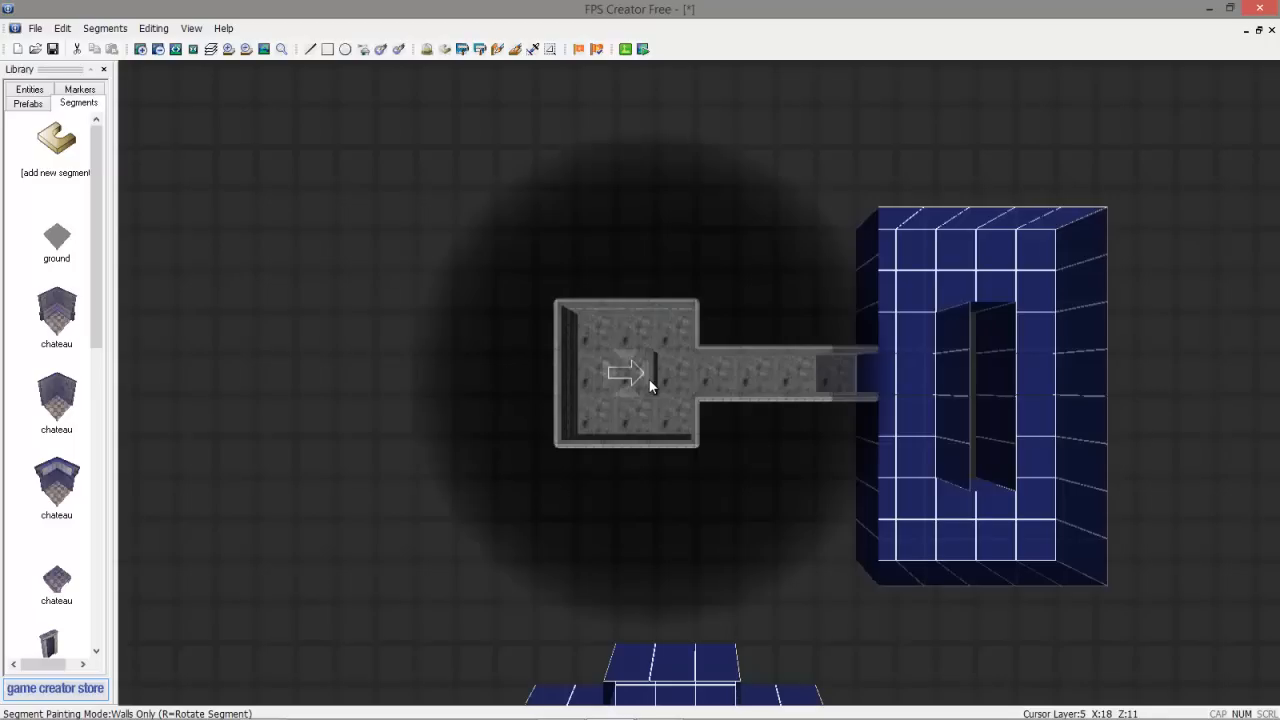
Add the Service Corridor Straight segment from the scifi corridors category of the segment library
mouse_move(95, 178)
mouse_down()
mouse_move(97, 480)
mouse_move(97, 136)
mouse_up()
click(60, 140)
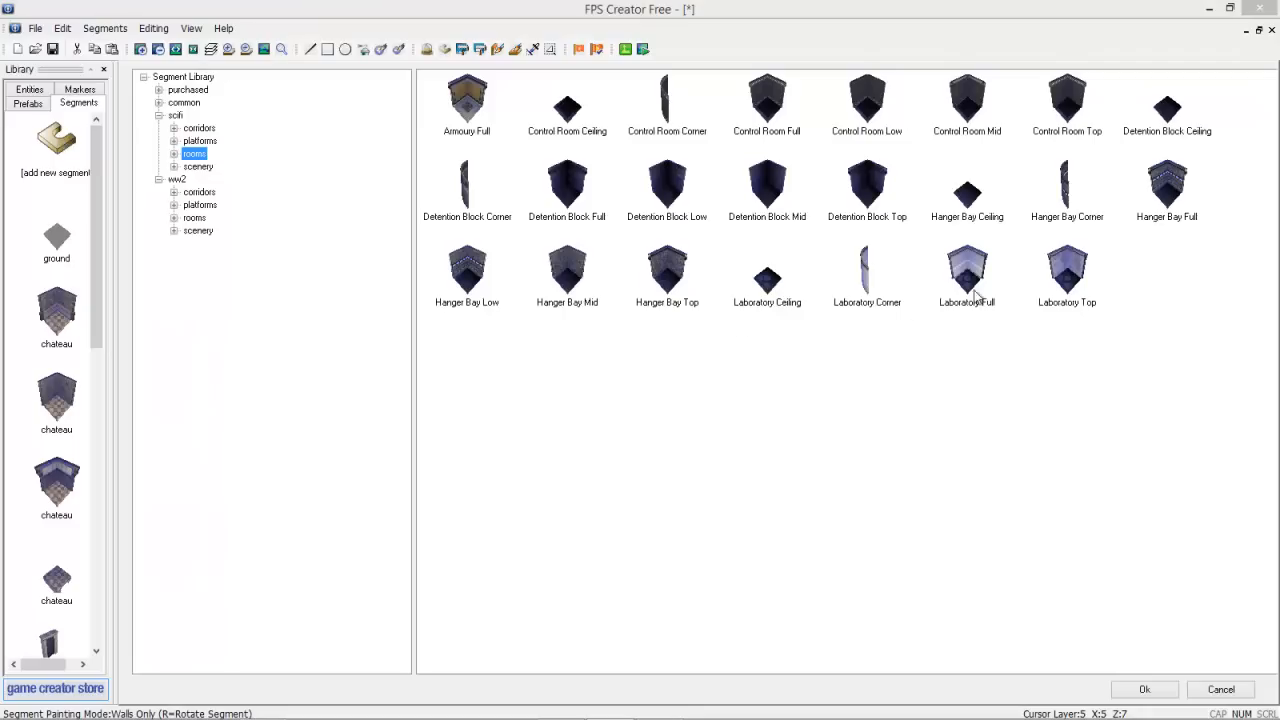
click(198, 167)
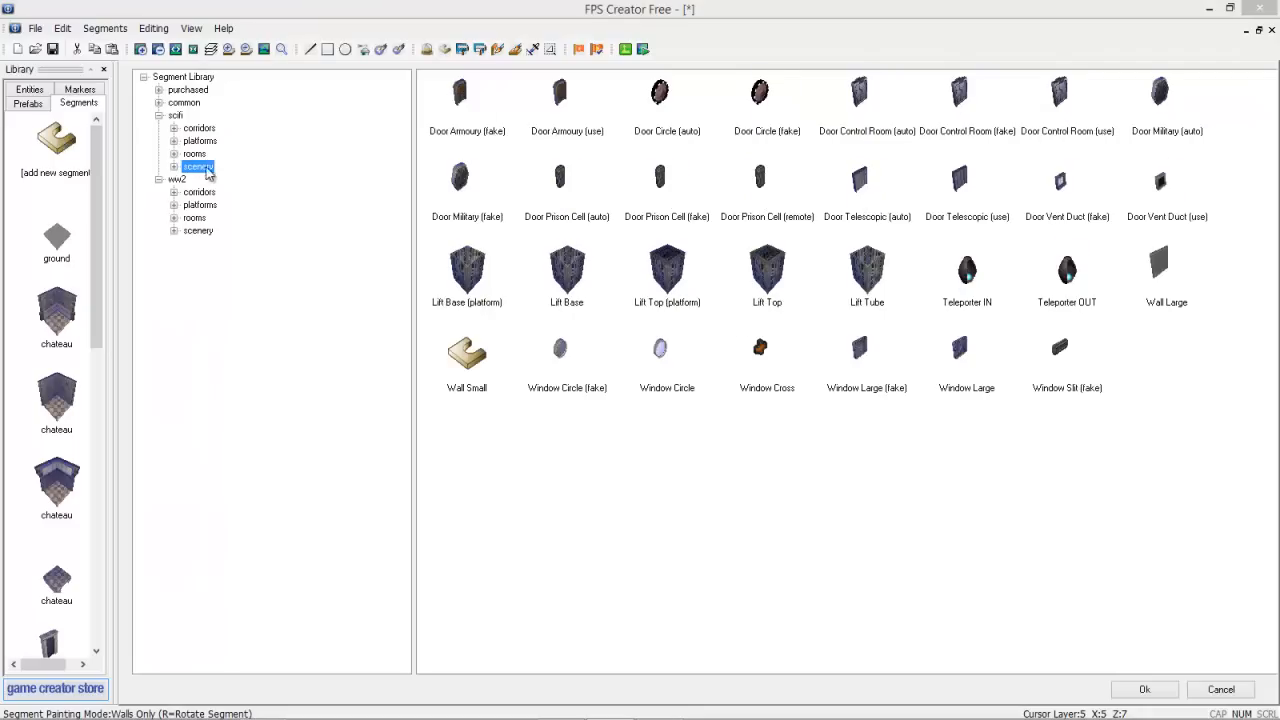
click(200, 142)
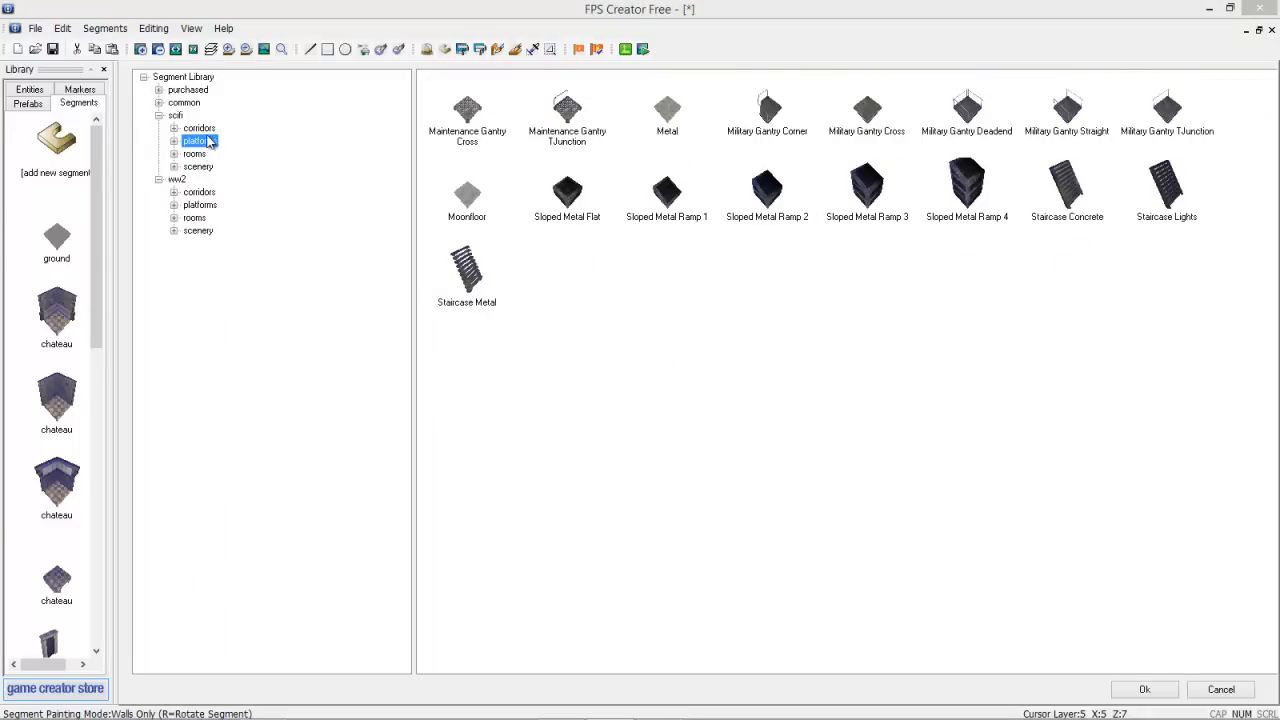
click(199, 129)
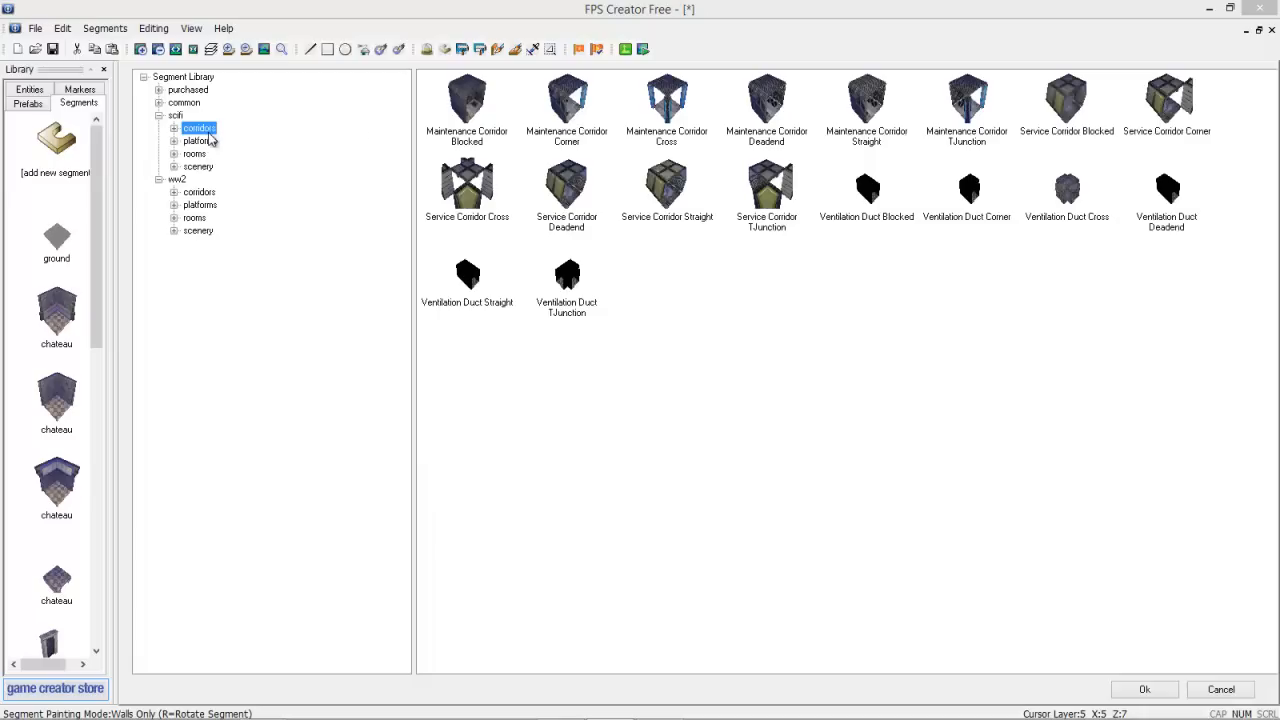
double_click(669, 187)
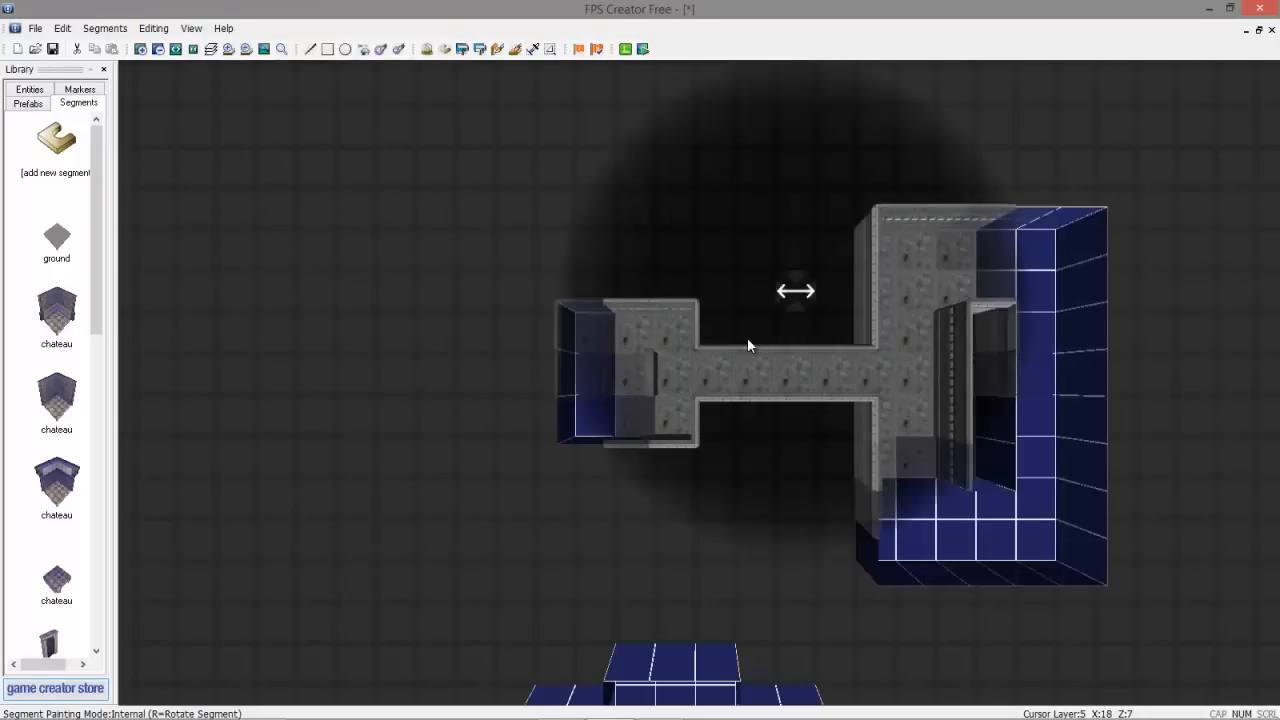
Paint a straight service corridor leading out of the small room, on the side opposite the large room, and inspect the joint
mouse_move(541, 380)
mouse_down()
mouse_move(406, 380)
mouse_move(502, 338)
mouse_up()
scroll(495, 345, up, 6)
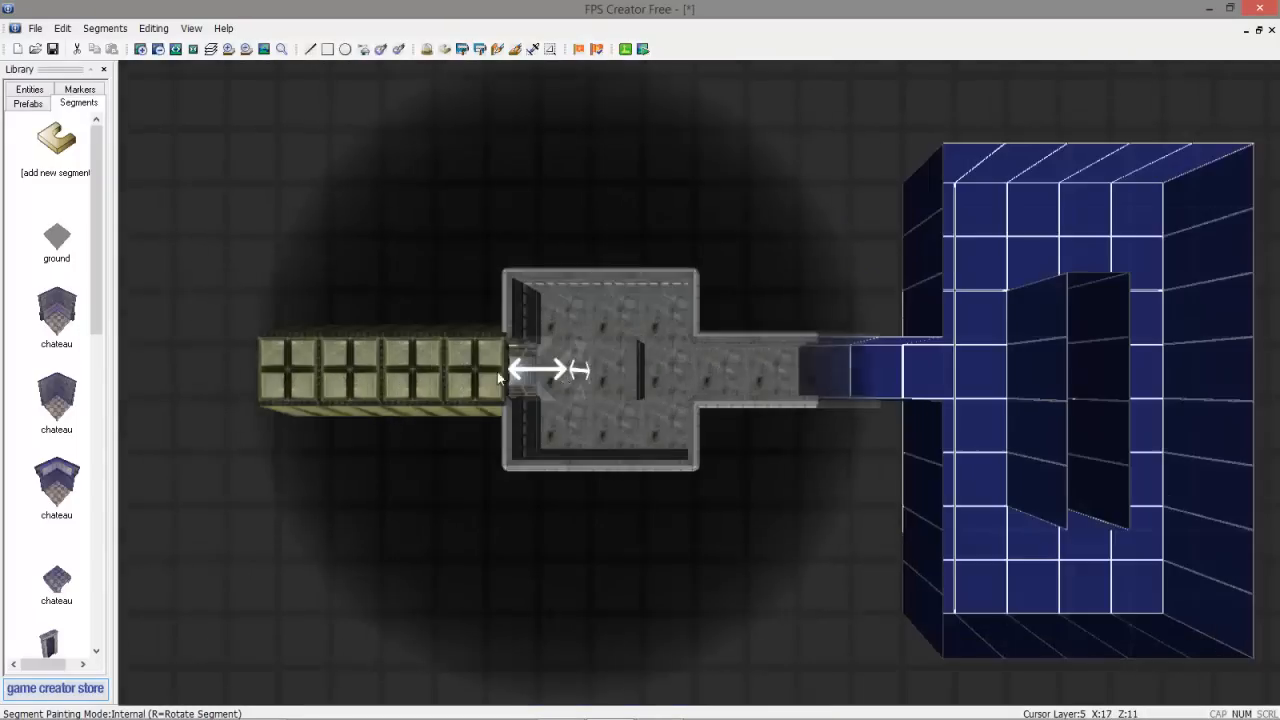
scroll(408, 263, down, 5)
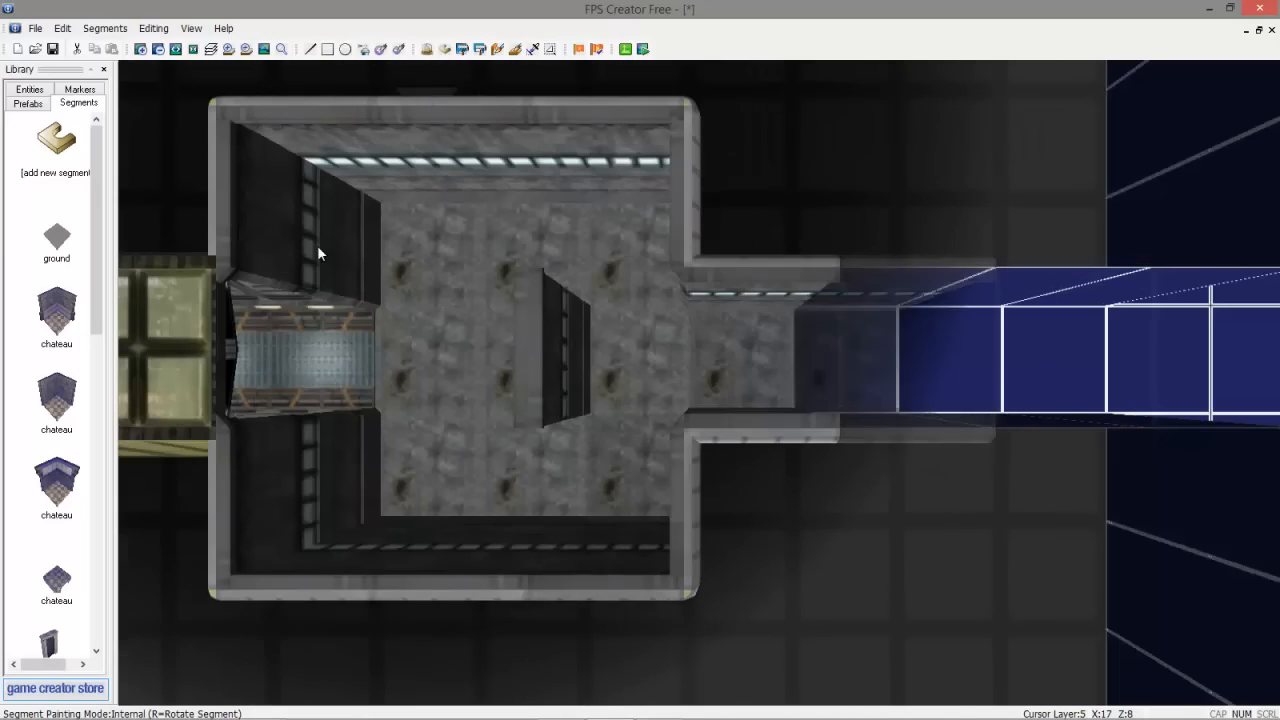
scroll(366, 318, down, 6)
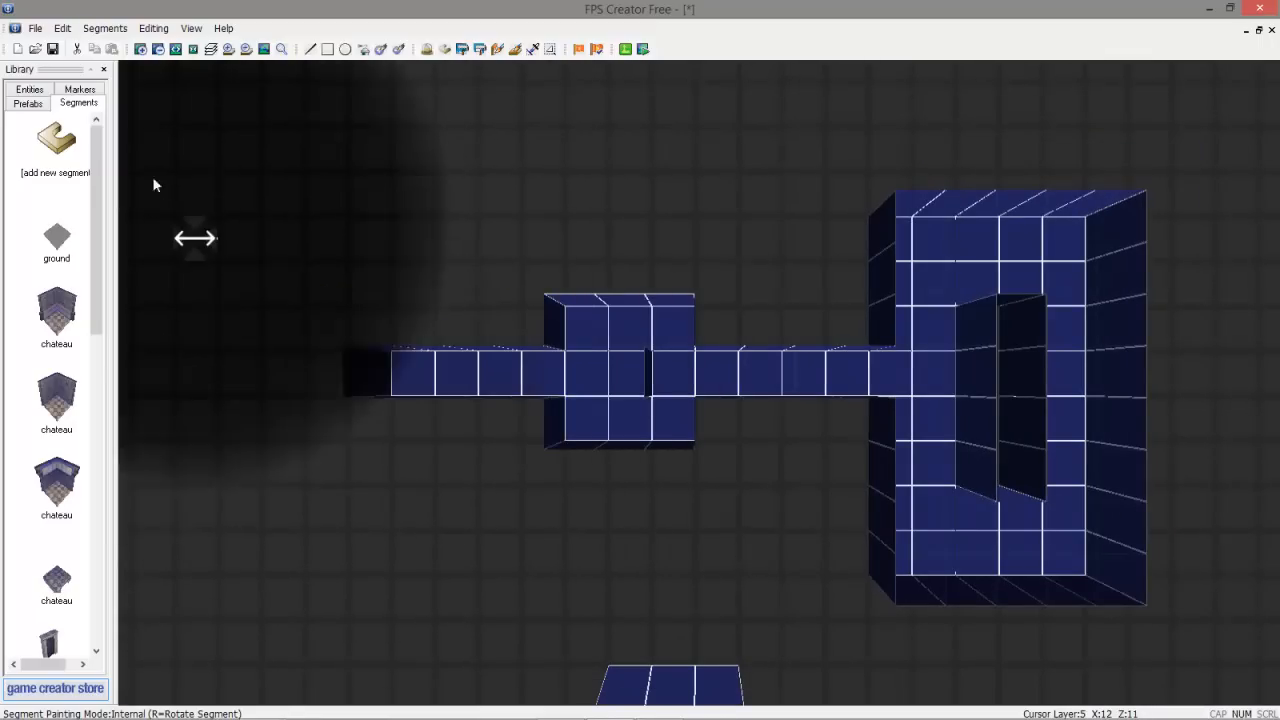
scroll(86, 374, down, 1)
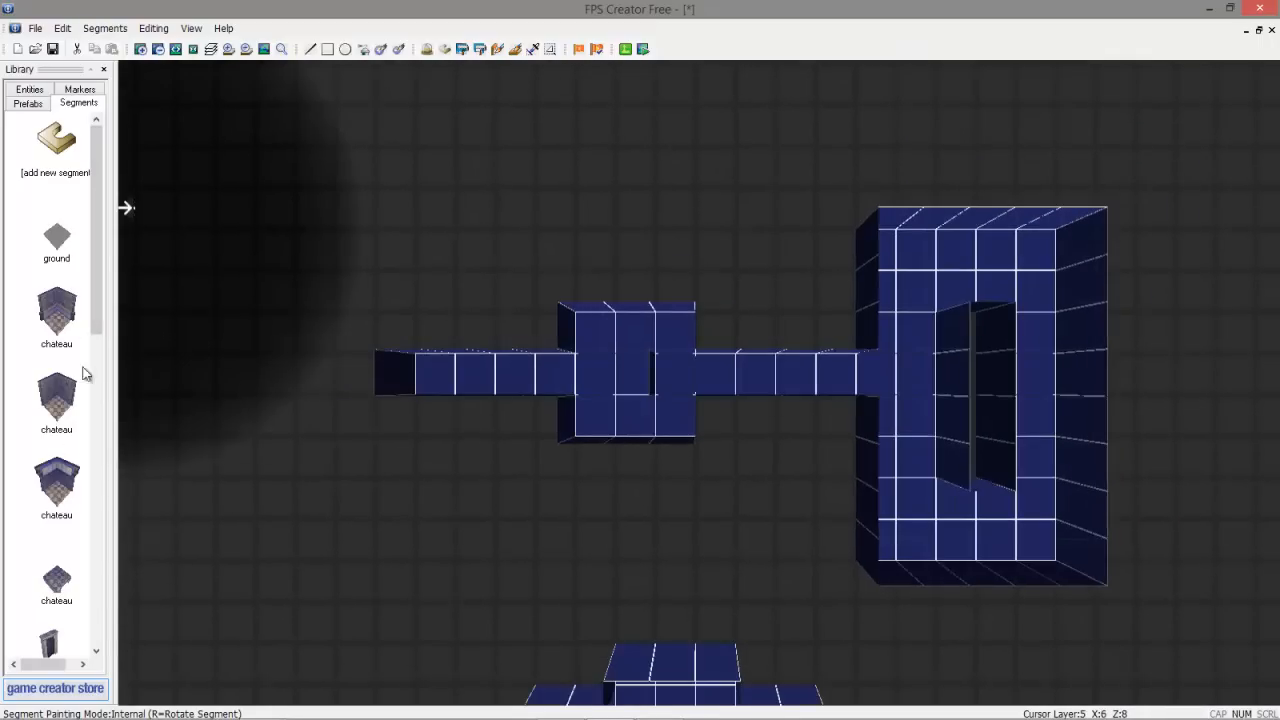
Pick the Hanger Bay Full segment again and paint another room near the free end of the service corridor
drag(104, 235, 109, 568)
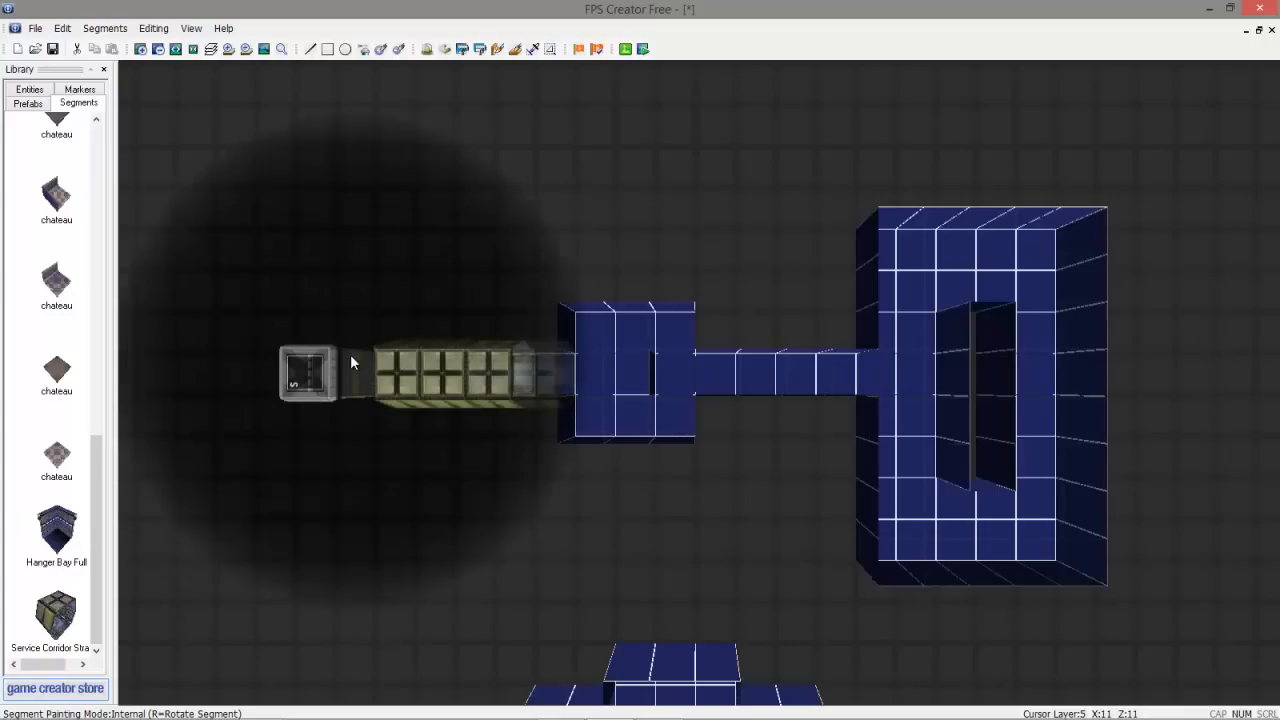
click(302, 334)
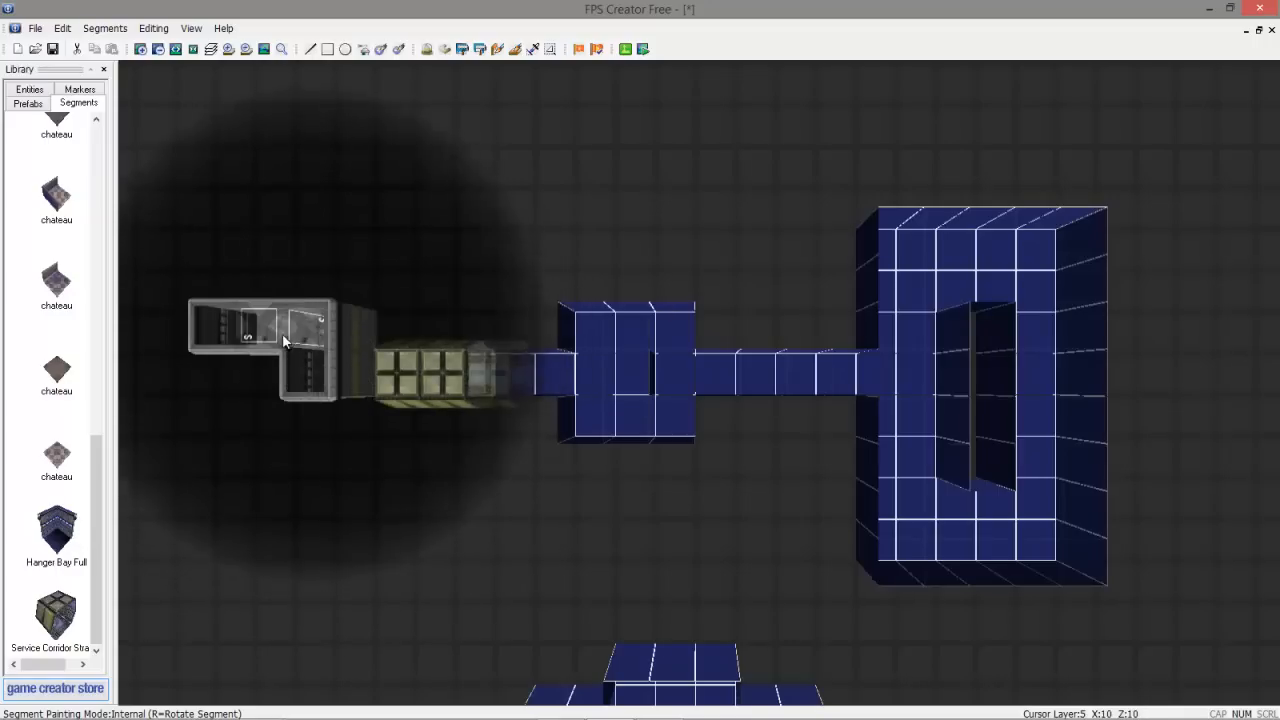
mouse_move(239, 375)
mouse_down()
mouse_move(238, 420)
mouse_move(309, 460)
mouse_move(345, 455)
mouse_move(337, 418)
mouse_move(289, 372)
mouse_move(263, 368)
mouse_move(309, 377)
mouse_up()
key(Left)
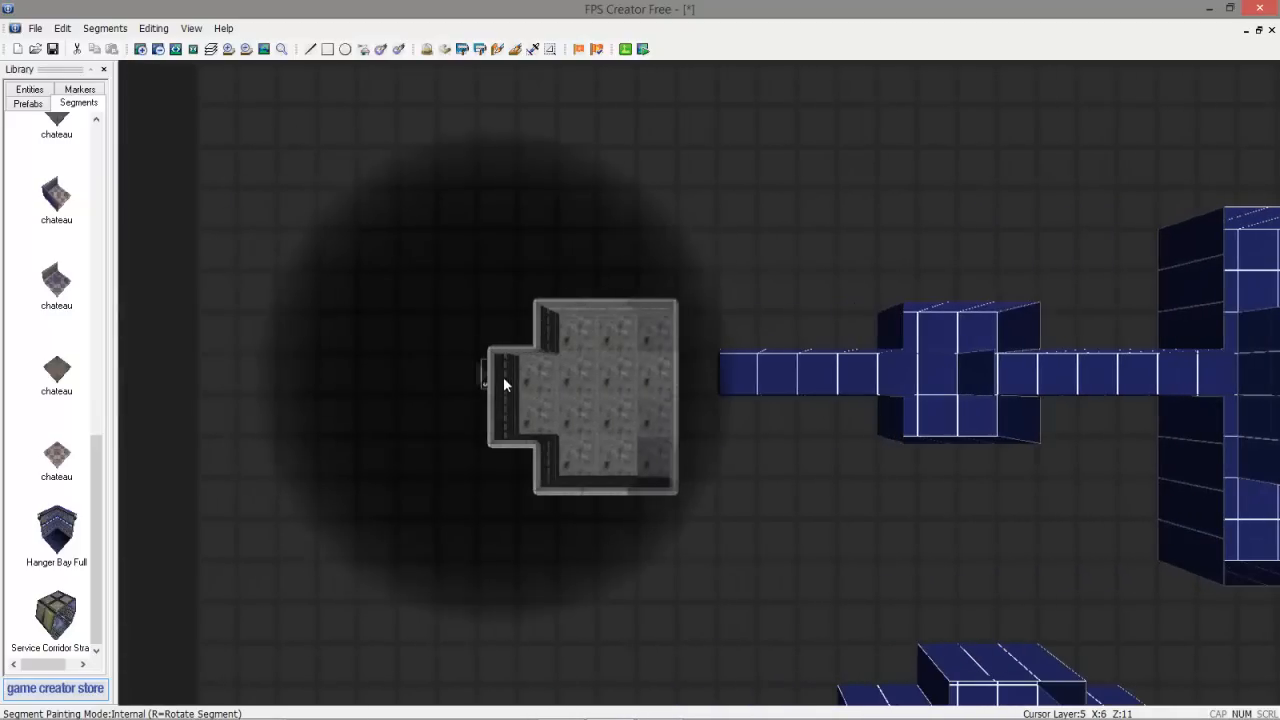
Erase the surplus cells of the new Hanger Bay room and join it to the service corridor
mouse_move(526, 364)
right_down()
mouse_move(525, 410)
mouse_move(571, 457)
mouse_move(653, 460)
right_up()
key(Right)
click(626, 377)
key(Right)
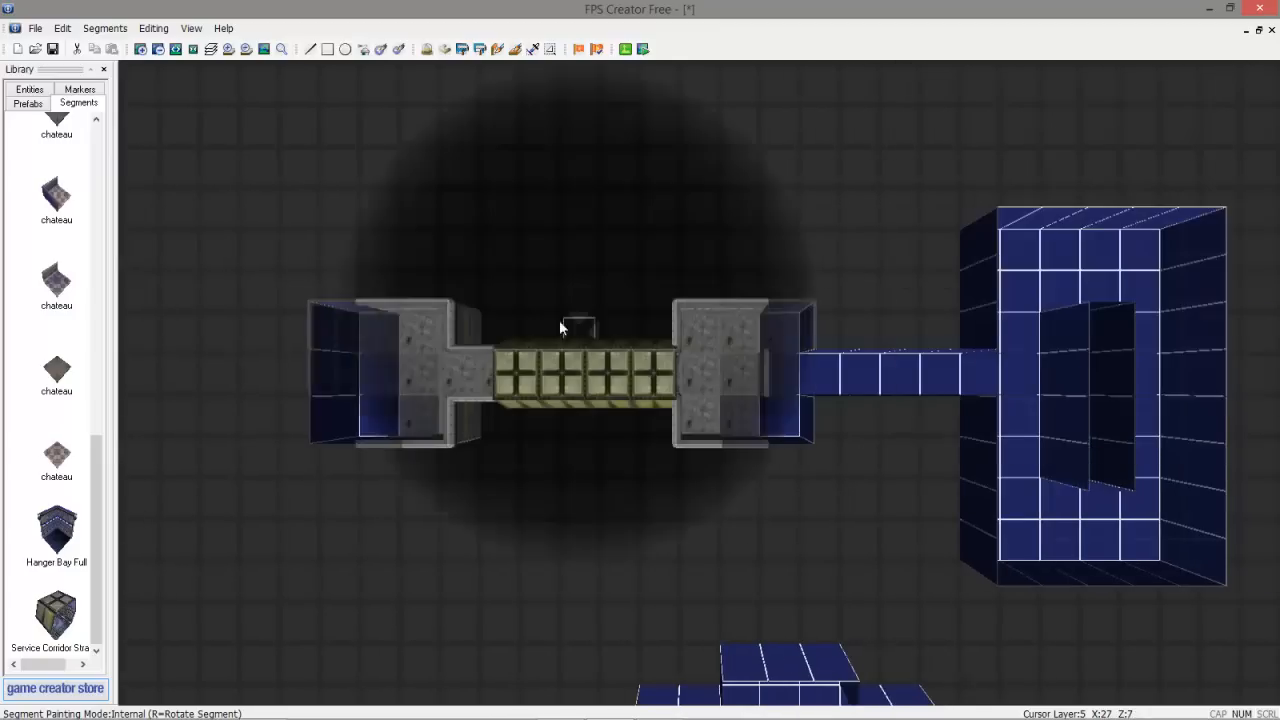
key(Right)
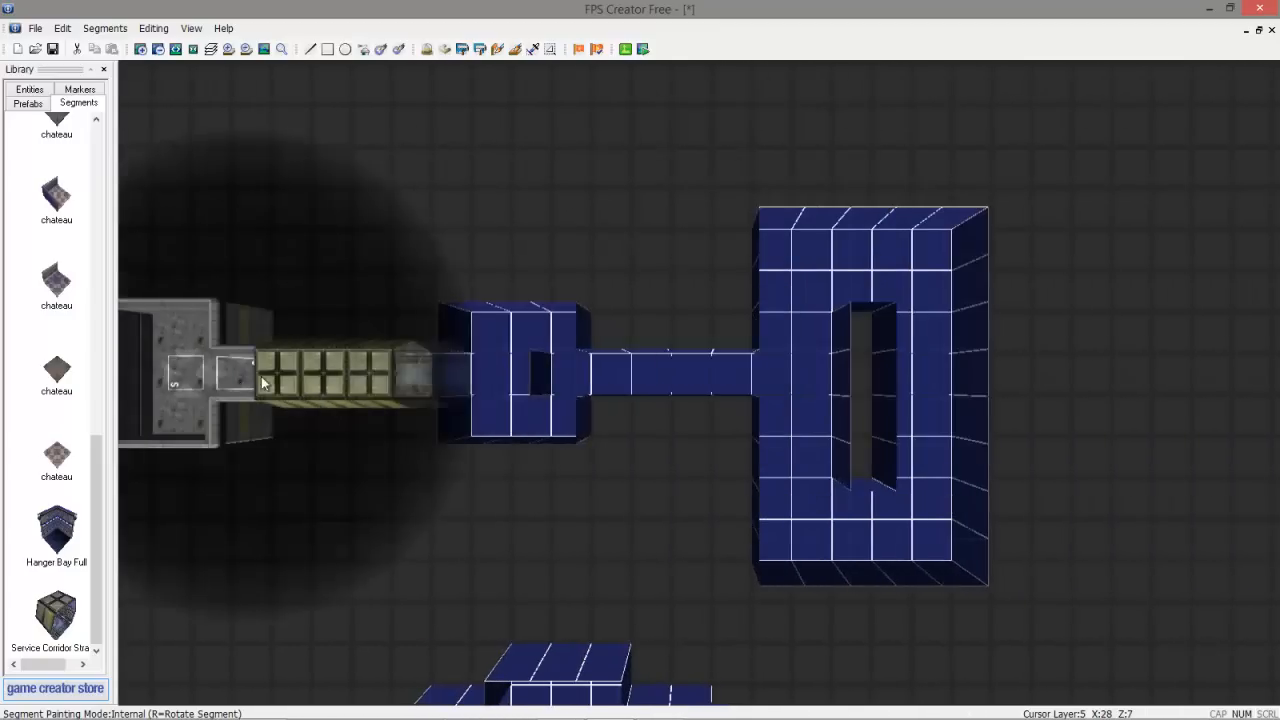
key(Left)
key(Right)
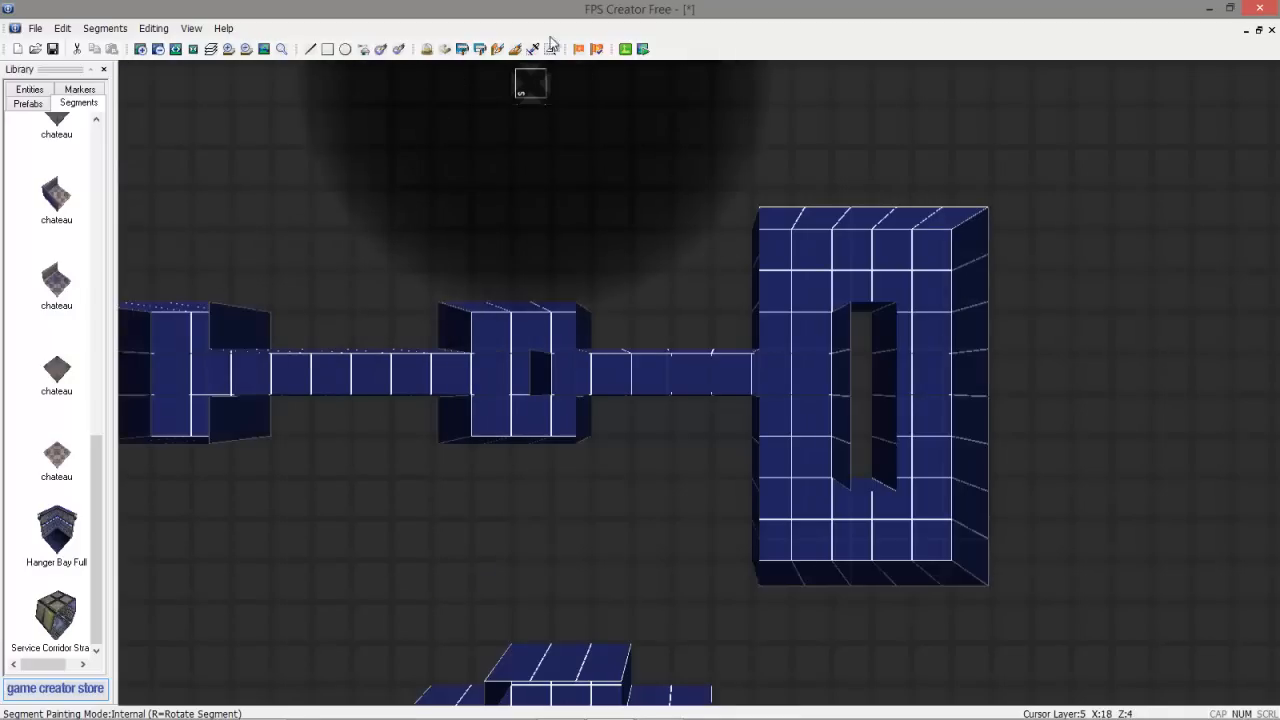
Switch to walls-only painting and add a wall across the corridor between the middle room and the large room
click(498, 50)
scroll(633, 362, up, 4)
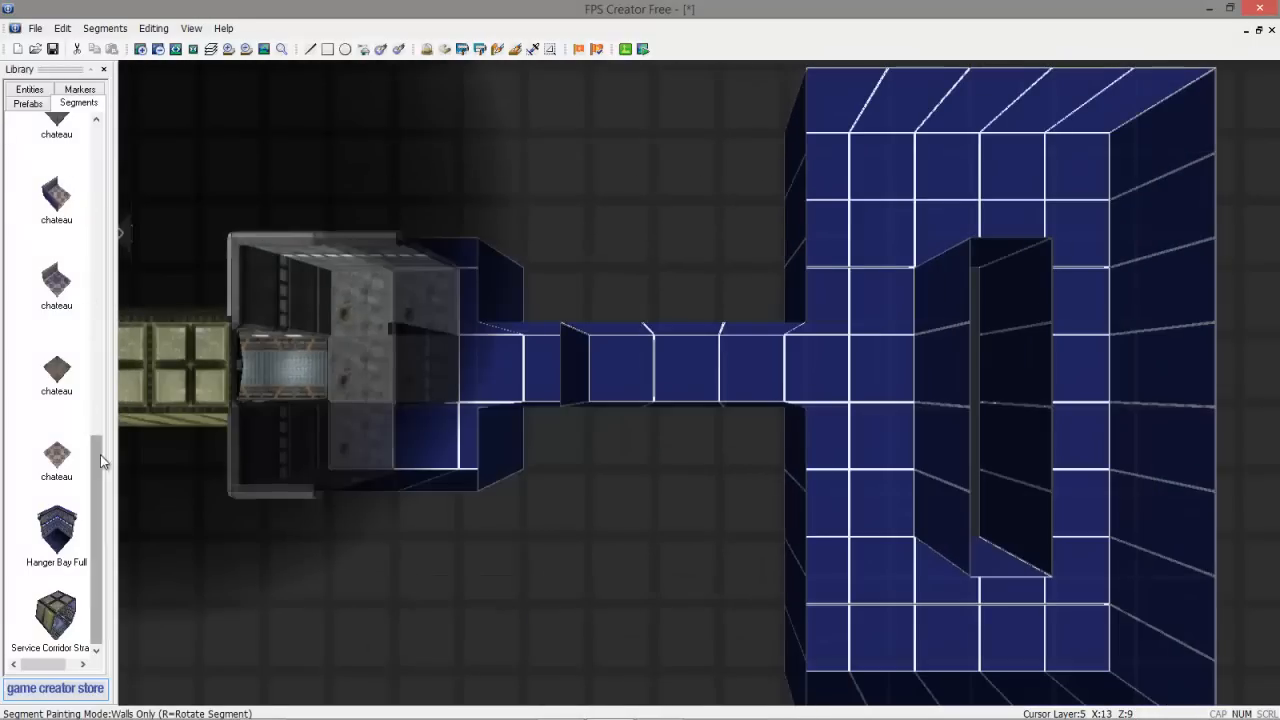
Pick the Door Control Room (auto) segment from the scifi scenery library and place it in the corridor between the middle and large rooms
drag(100, 454, 93, 135)
click(63, 143)
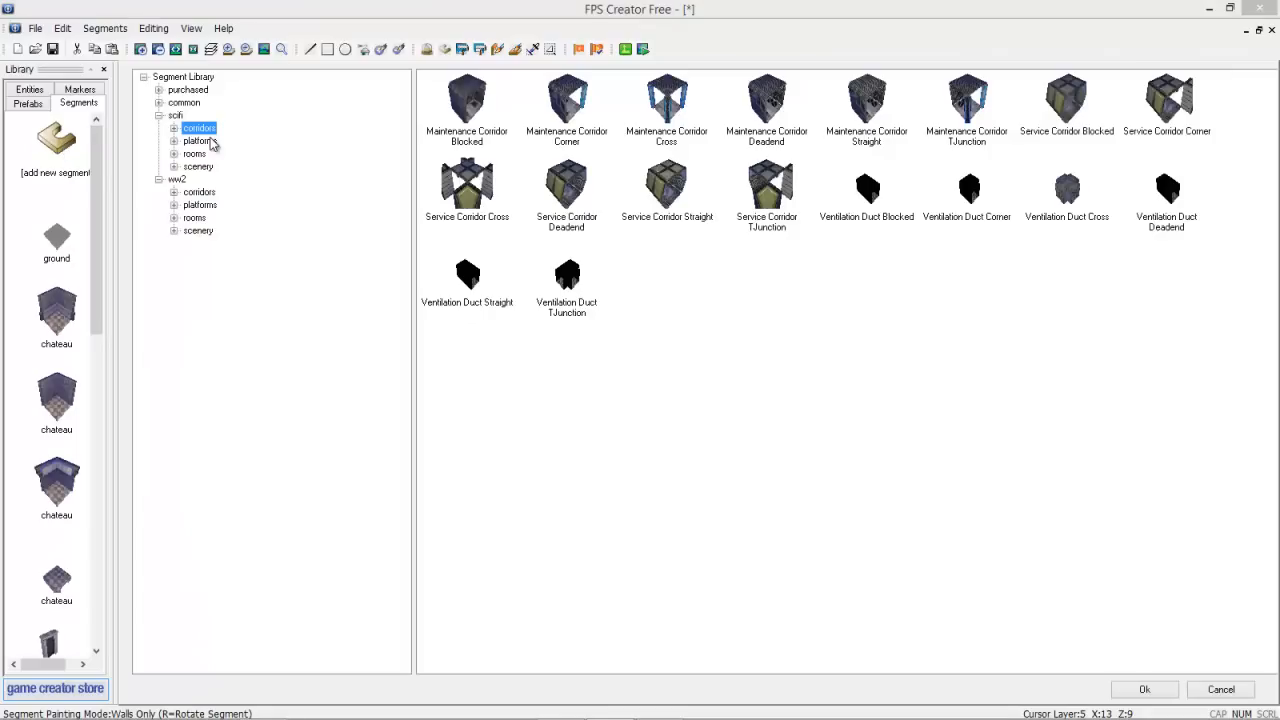
click(198, 167)
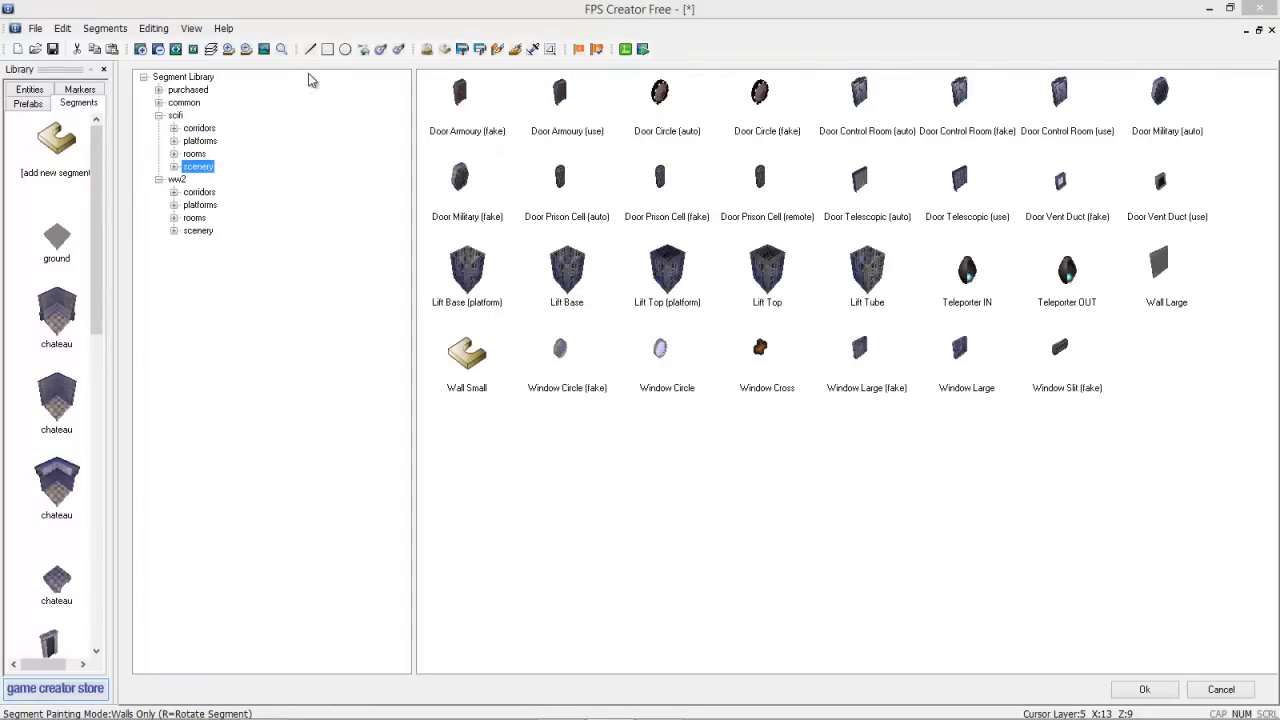
click(861, 99)
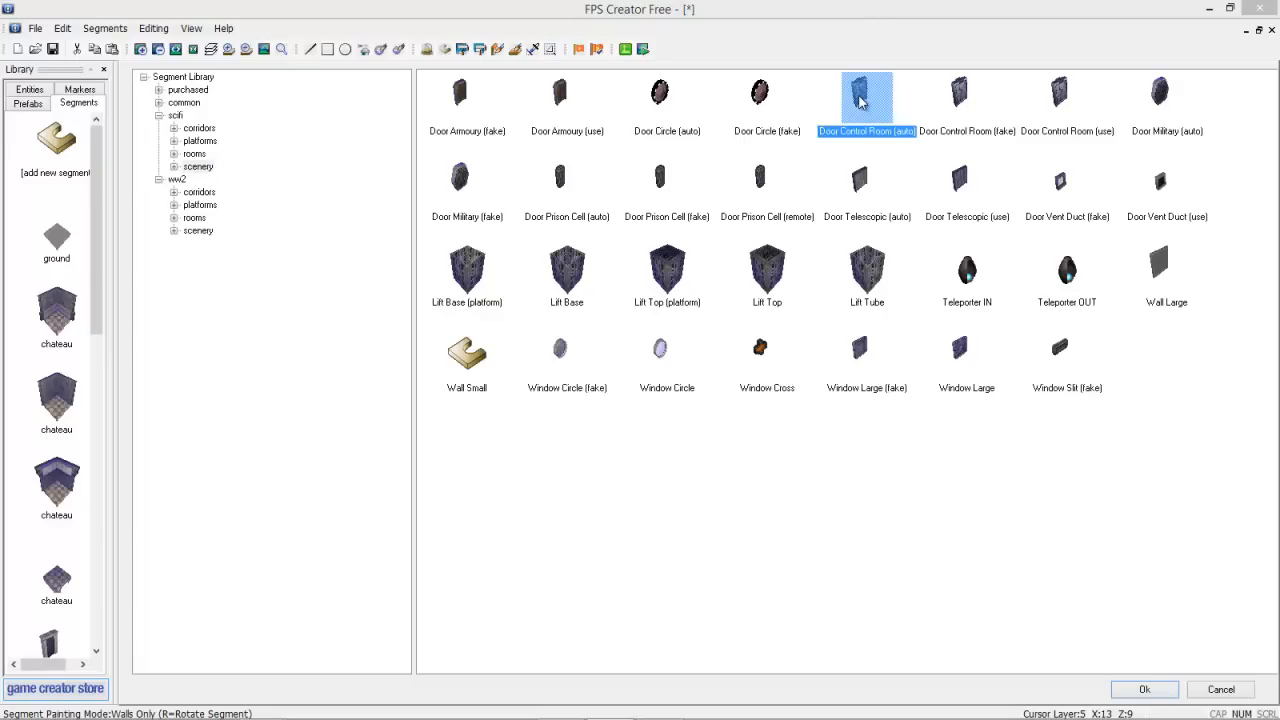
click(967, 100)
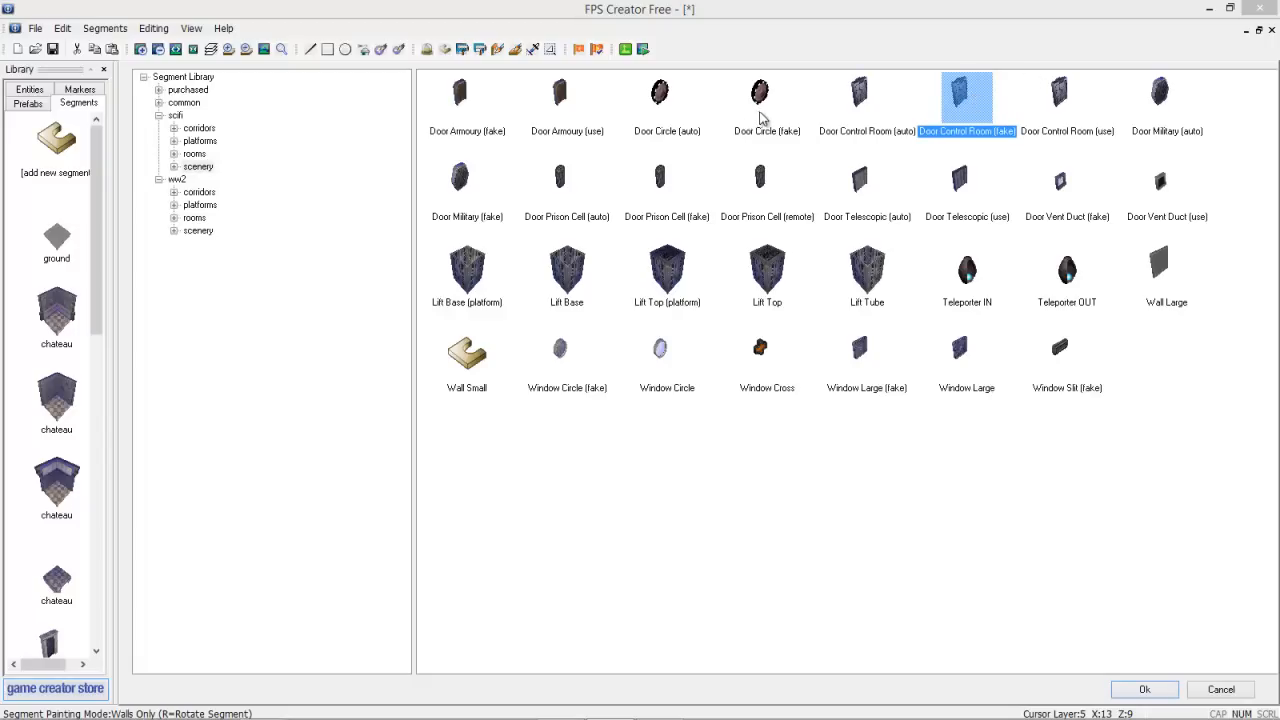
click(763, 222)
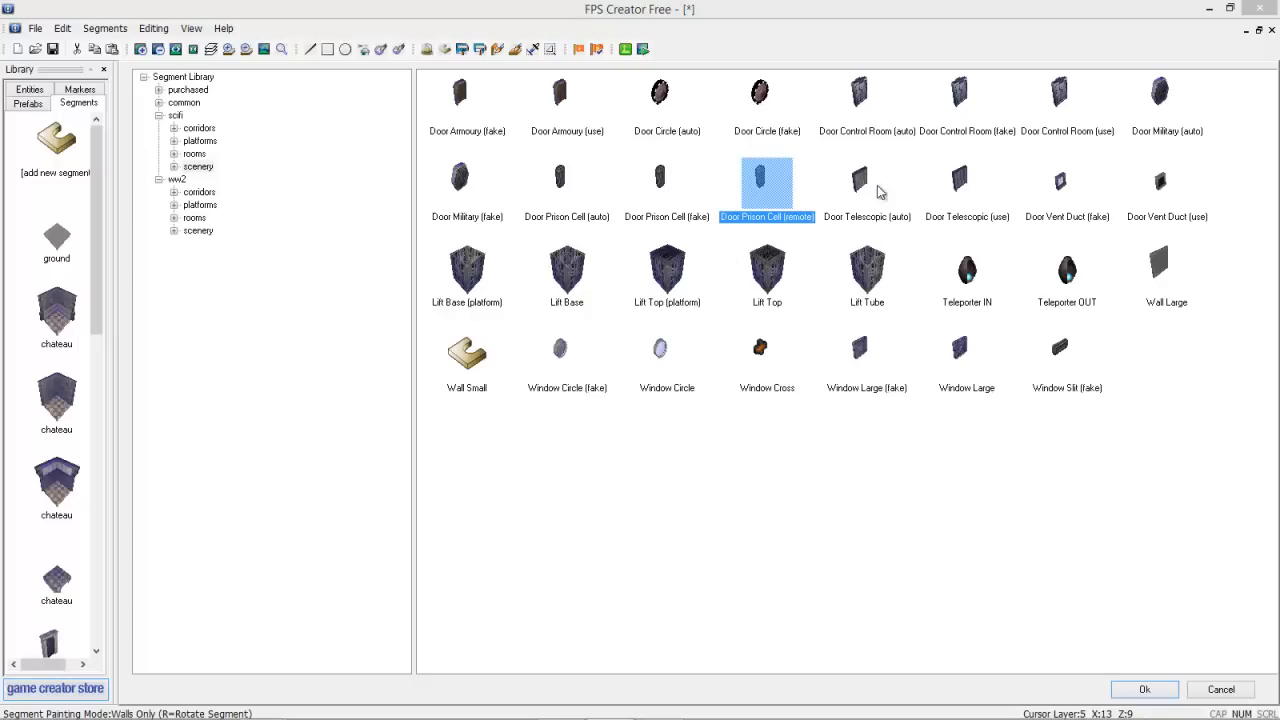
double_click(860, 100)
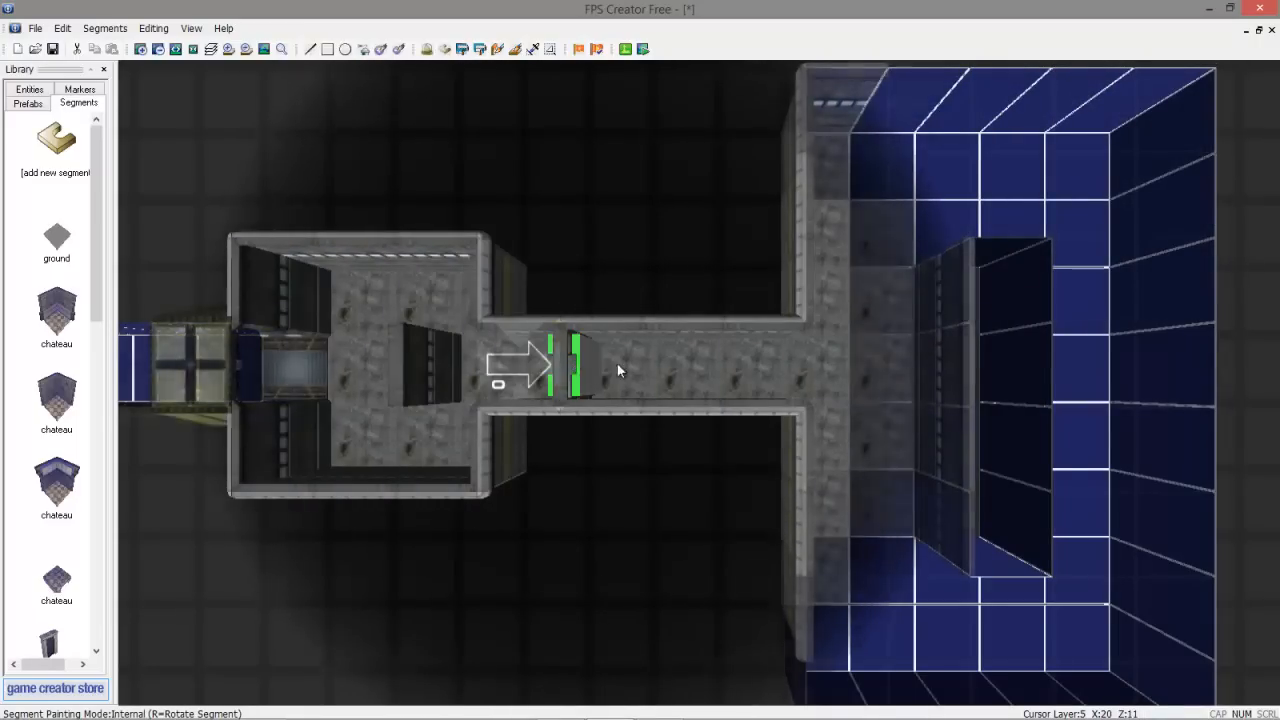
scroll(510, 365, up, 3)
scroll(515, 358, down, 5)
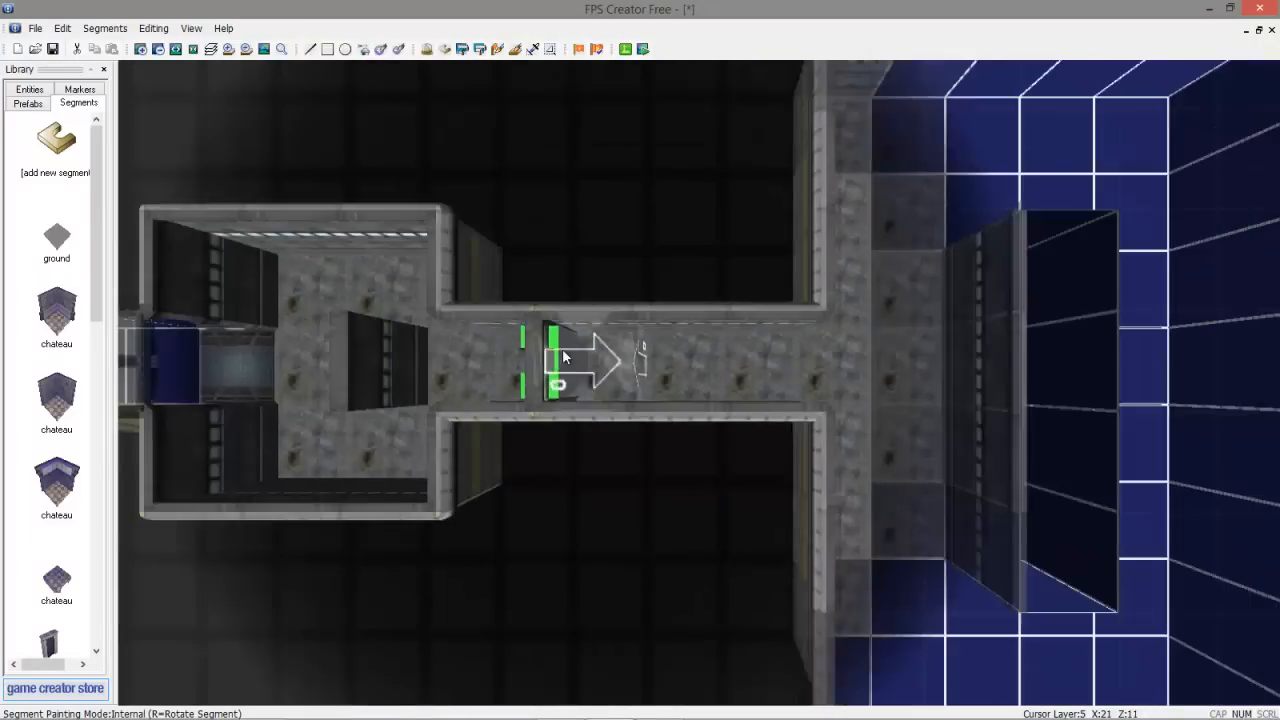
scroll(620, 341, down, 5)
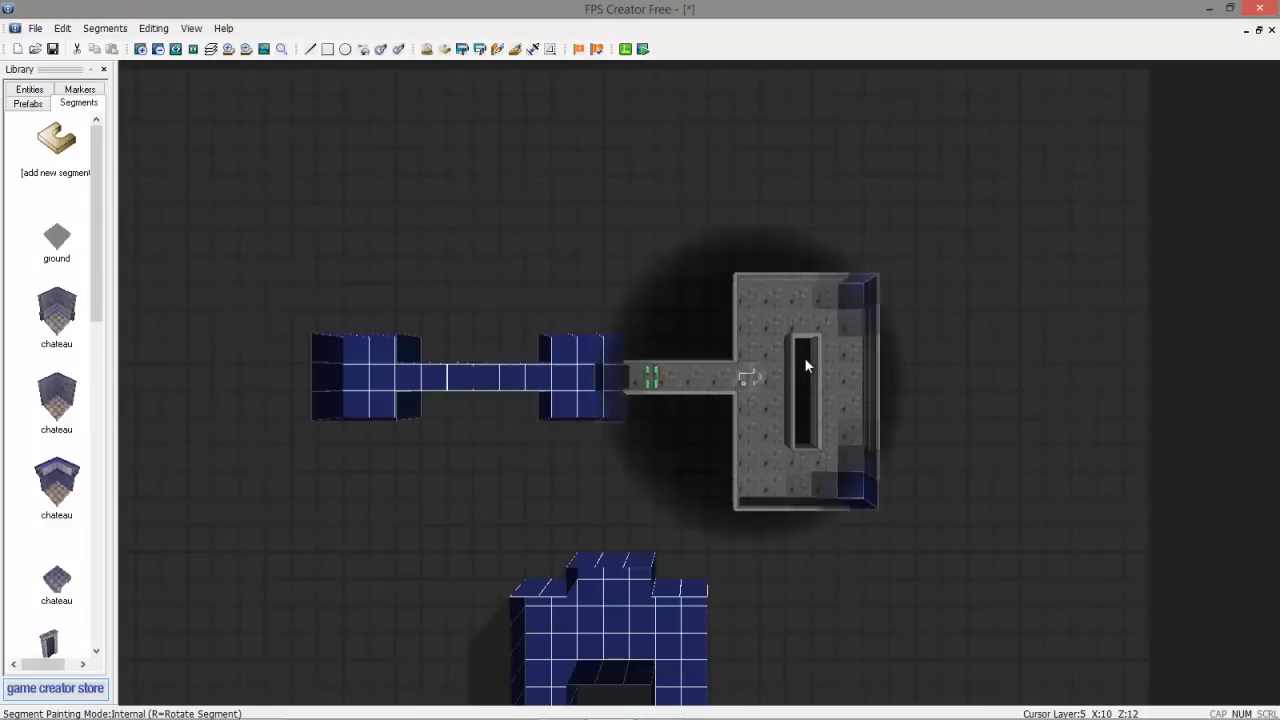
Place a Player Start marker in the small room at the far end of the service corridor
click(80, 91)
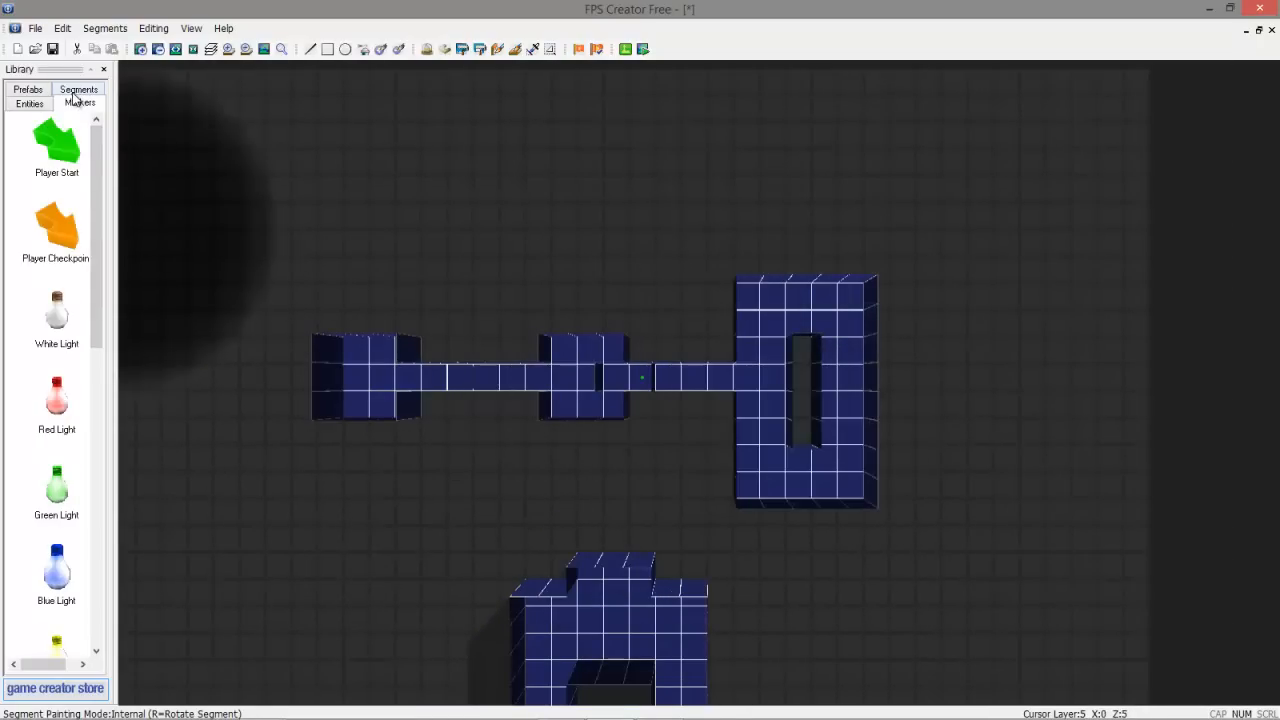
click(64, 158)
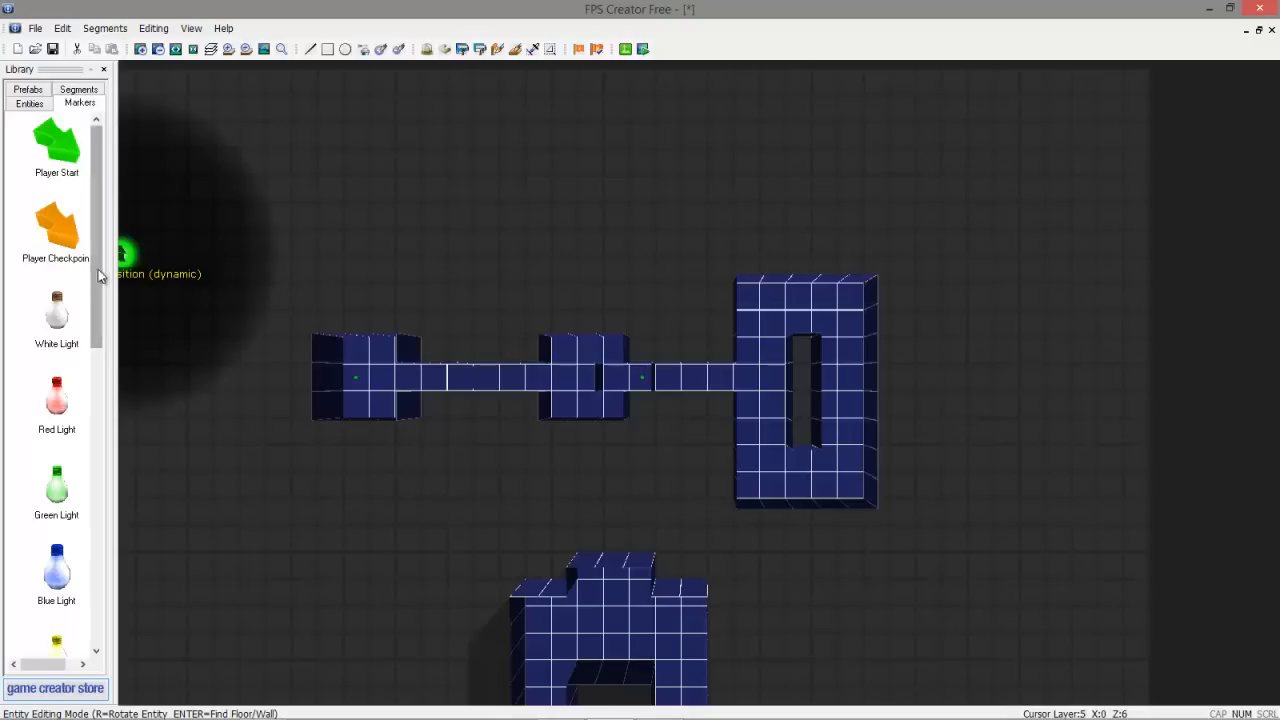
Fill every floor cell of the middle room with Heal Zone markers
scroll(92, 290, down, 2)
mouse_move(90, 302)
mouse_down()
mouse_move(106, 371)
mouse_move(104, 318)
mouse_up()
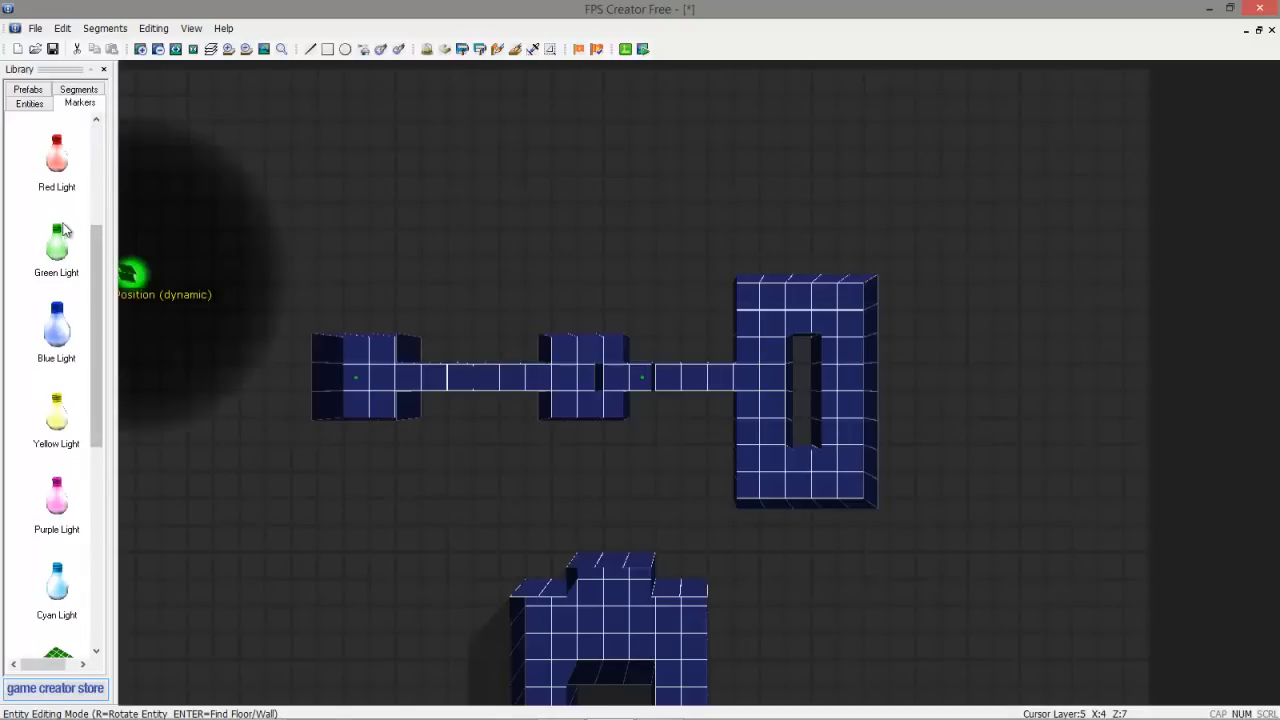
drag(96, 269, 114, 429)
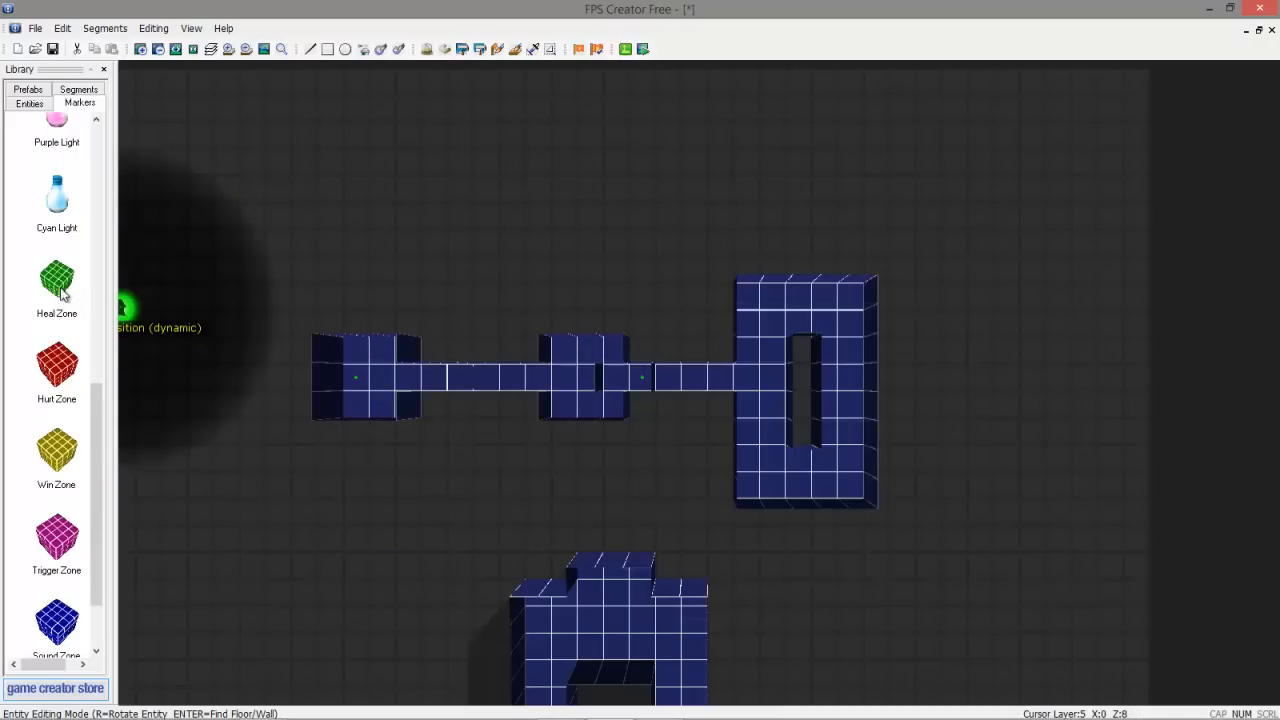
scroll(89, 411, down, 1)
click(57, 240)
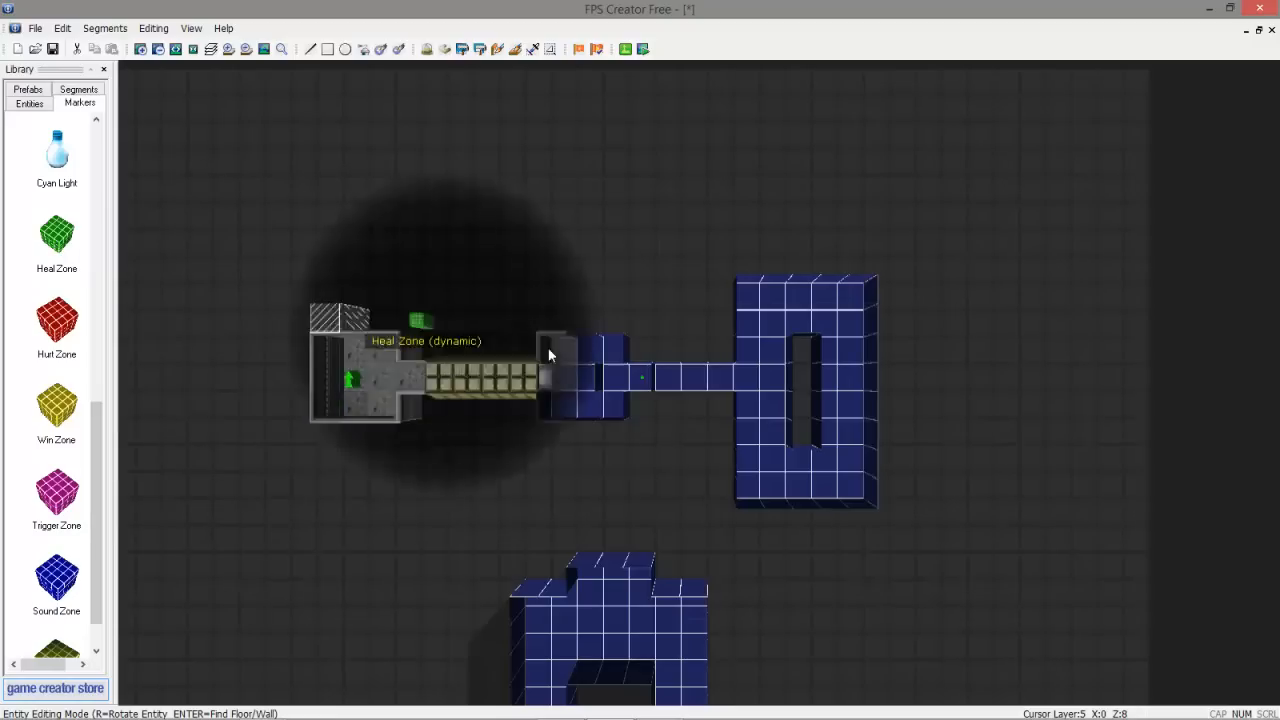
click(568, 363)
click(584, 361)
click(605, 357)
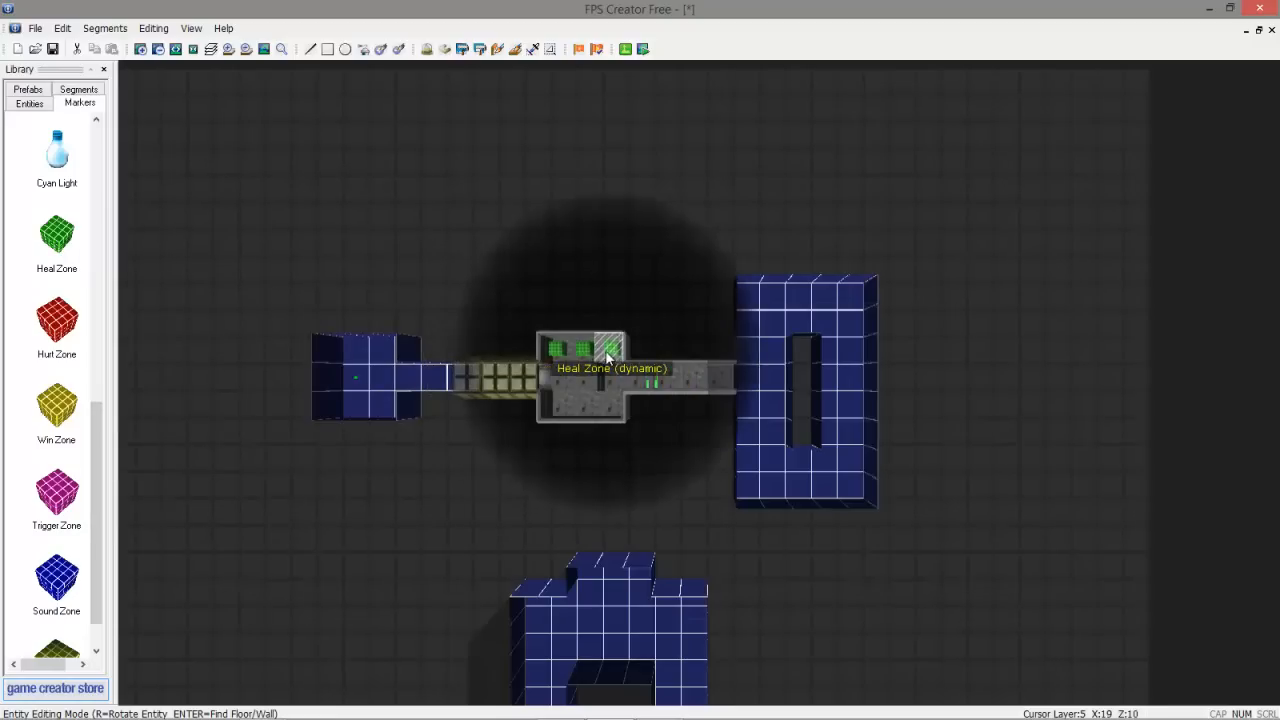
click(610, 381)
click(603, 403)
click(586, 403)
click(560, 402)
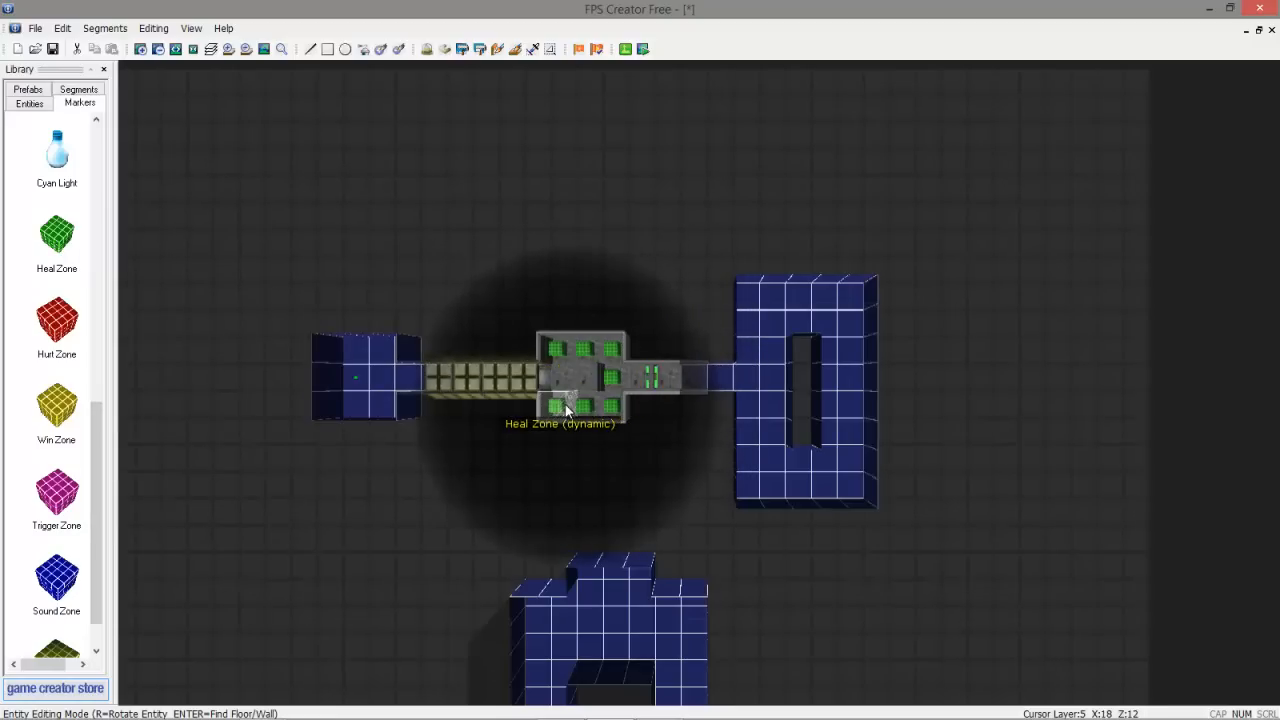
click(571, 387)
click(584, 385)
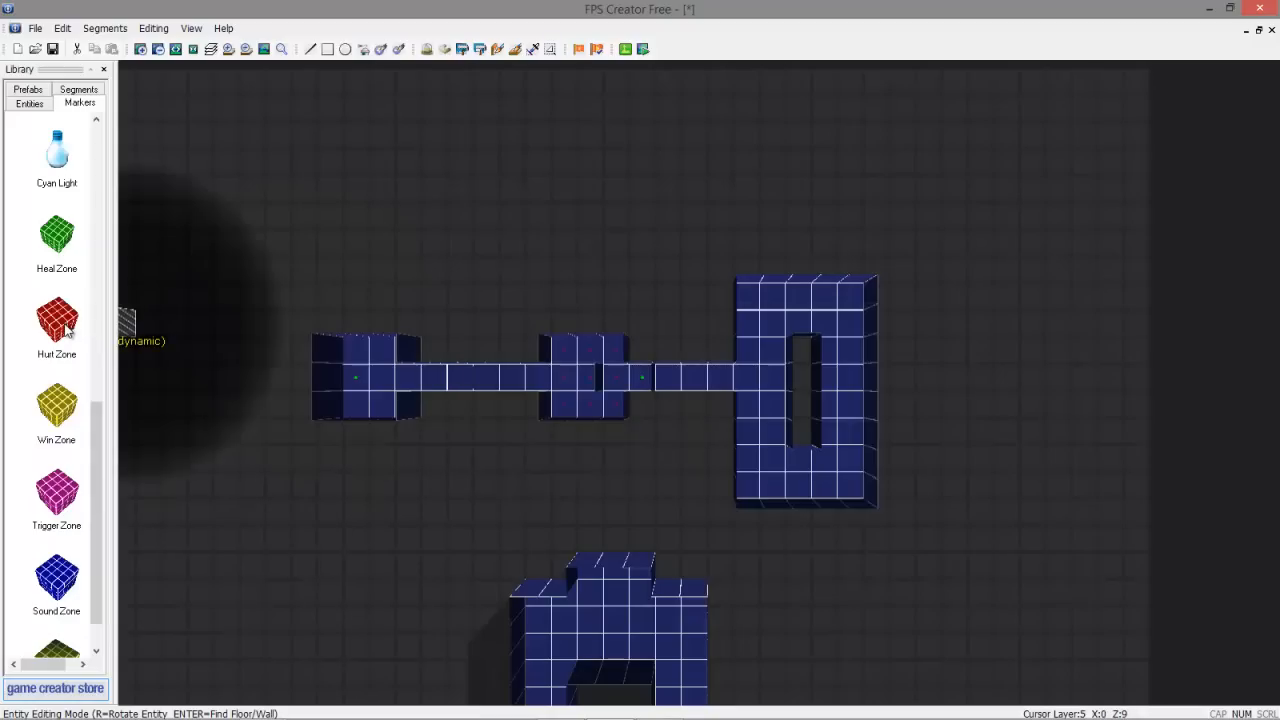
Place two Win Zone markers side by side at the end of the chateau wing that contains the stairs
drag(94, 408, 94, 422)
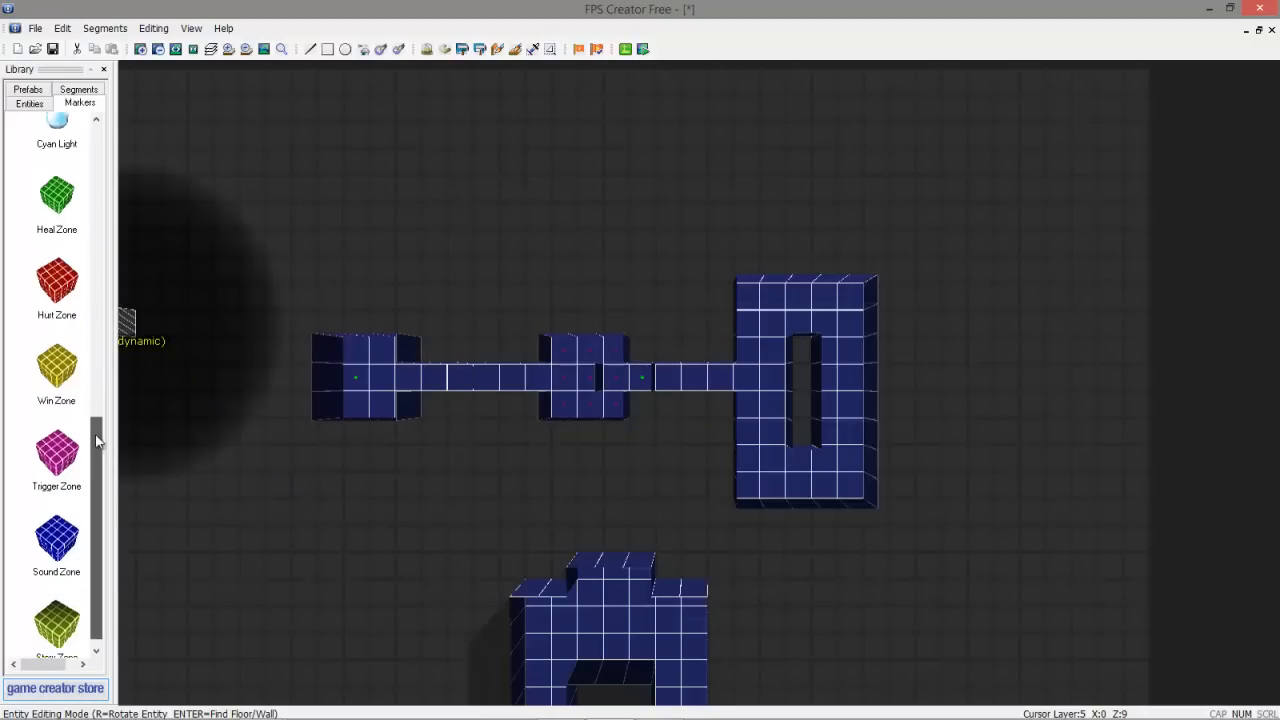
click(67, 369)
scroll(117, 362, down, 2)
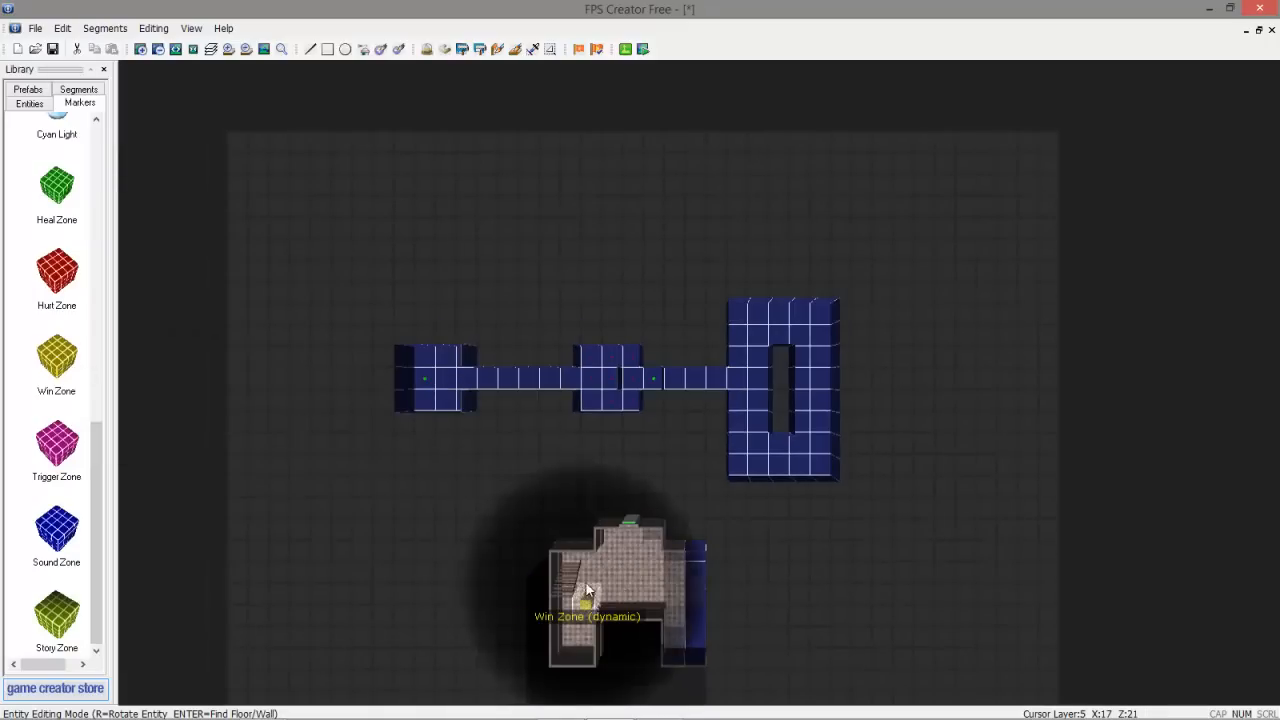
scroll(588, 585, up, 4)
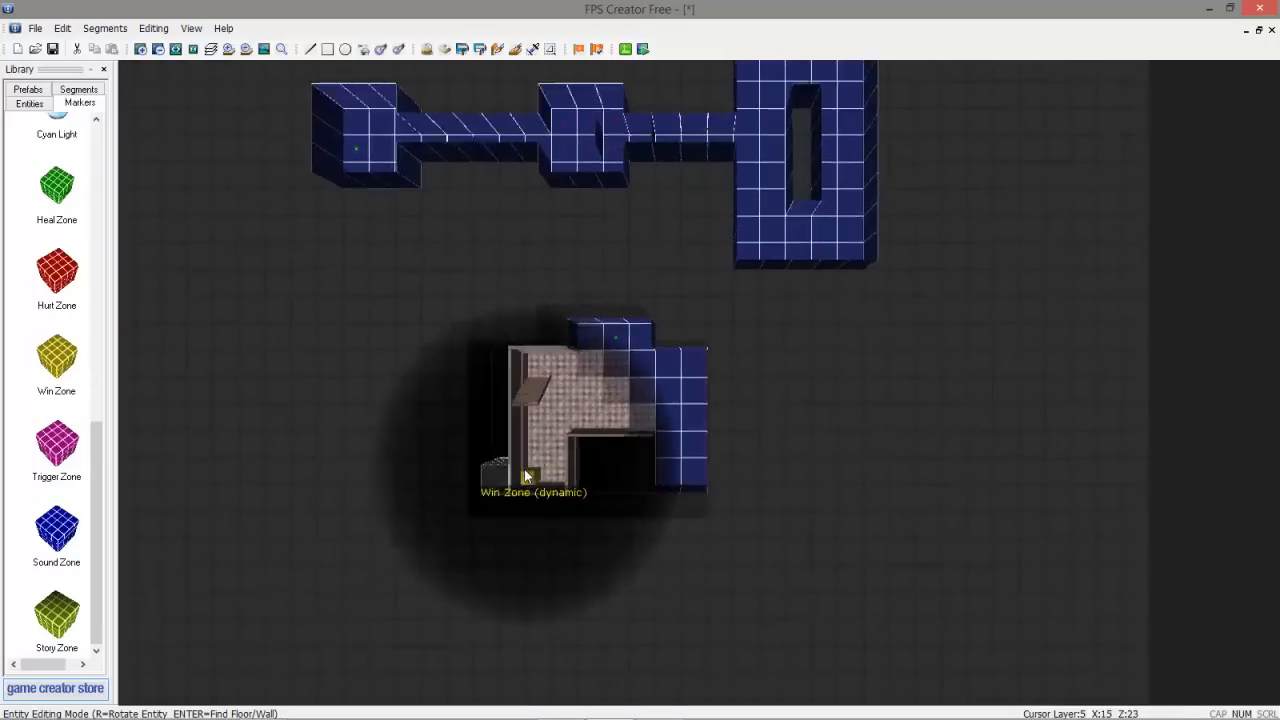
scroll(524, 469, up, 2)
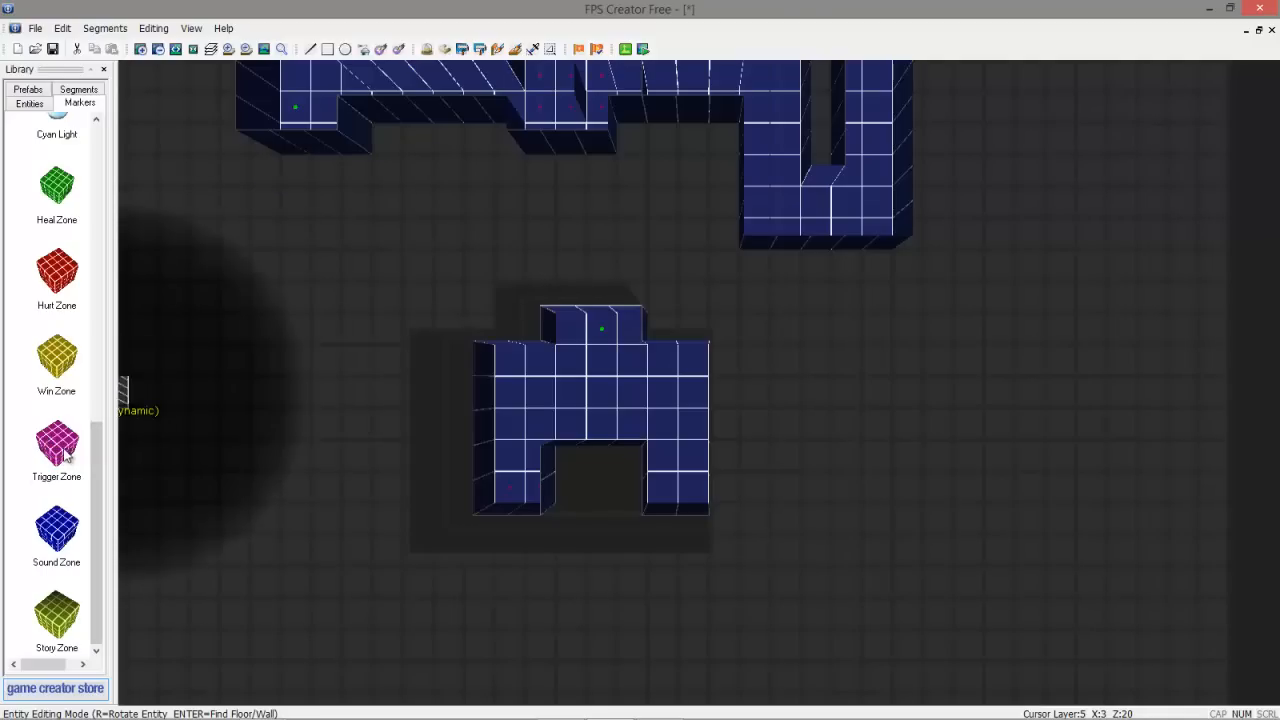
scroll(262, 348, up, 1)
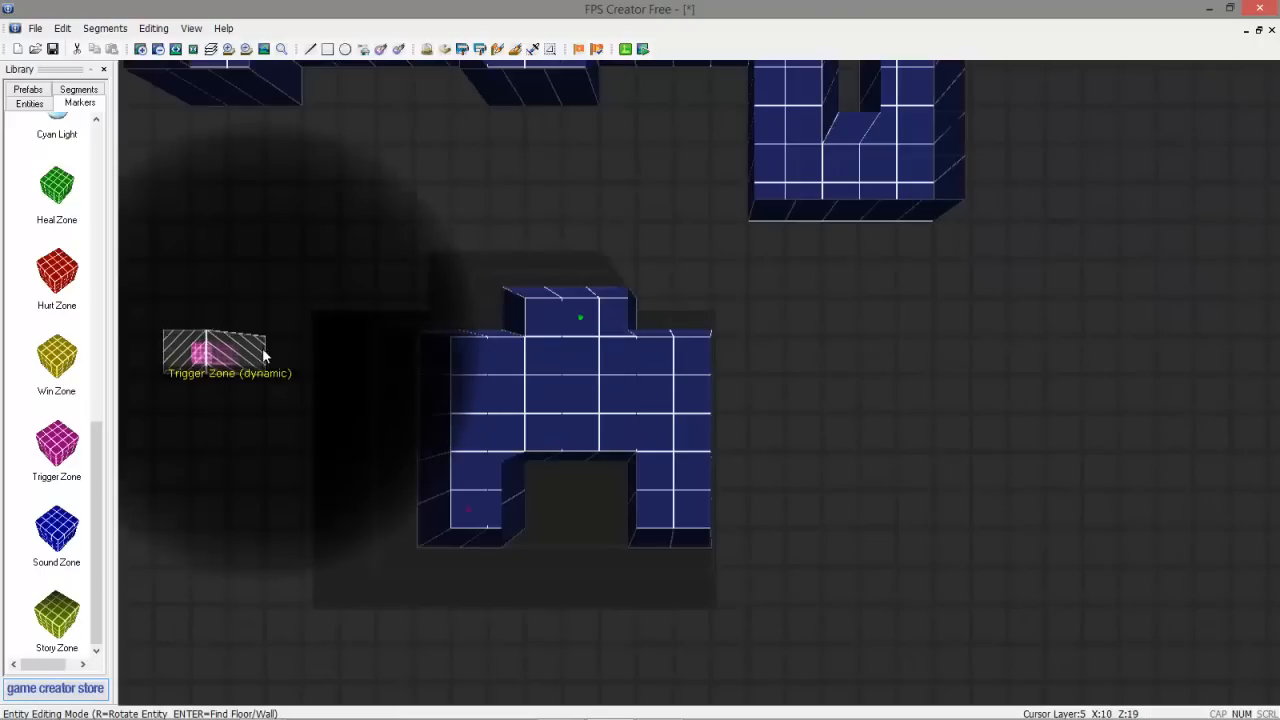
scroll(367, 354, down, 2)
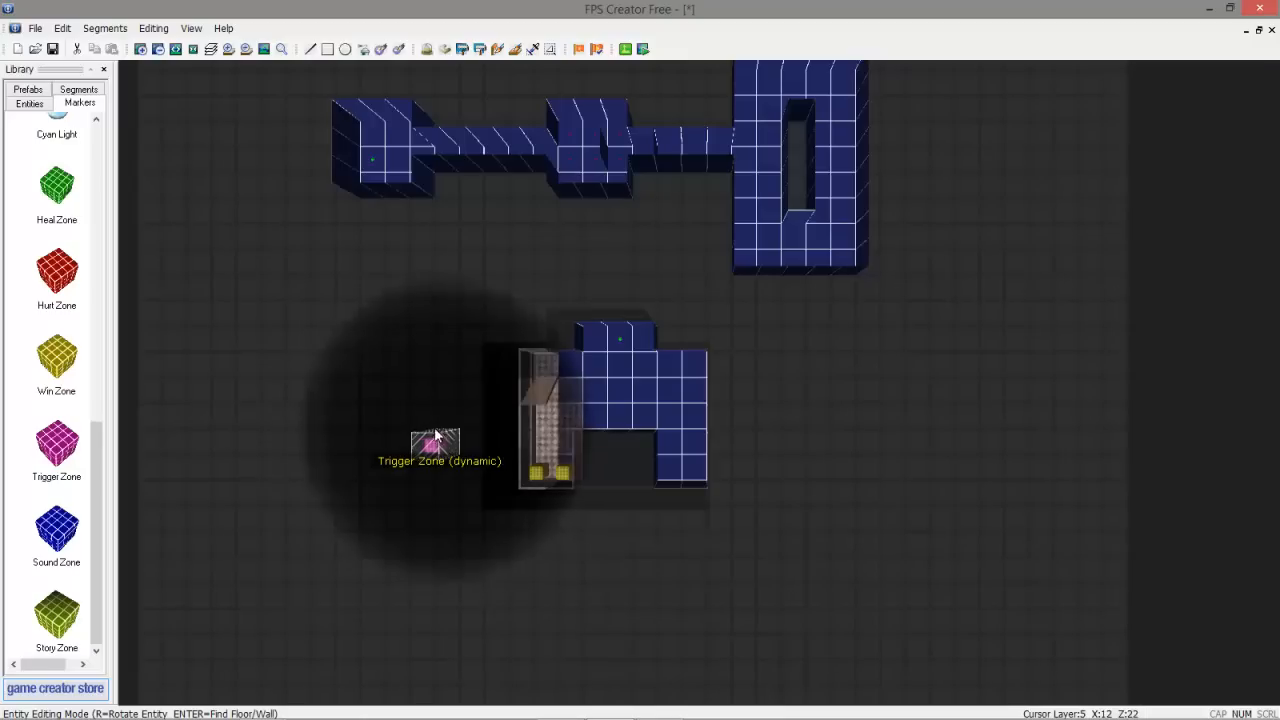
key(Up)
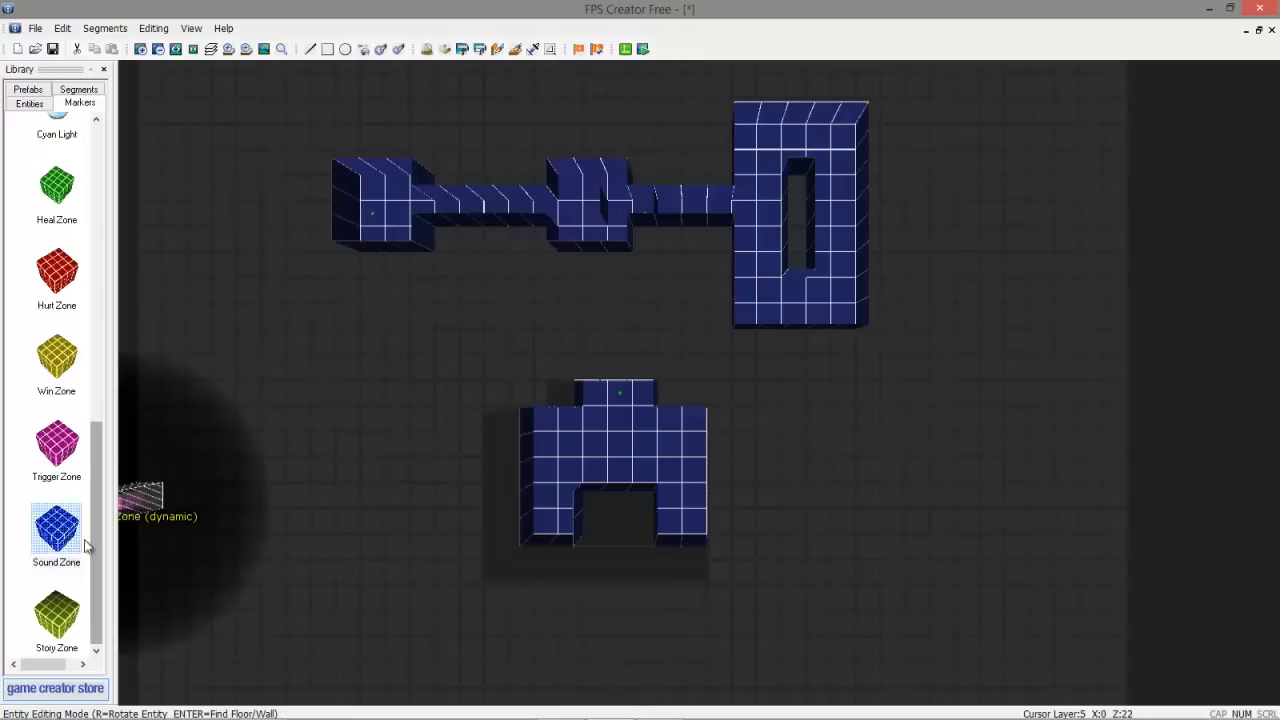
Place a Story Zone marker in the corridor cell where it meets the large room
click(57, 615)
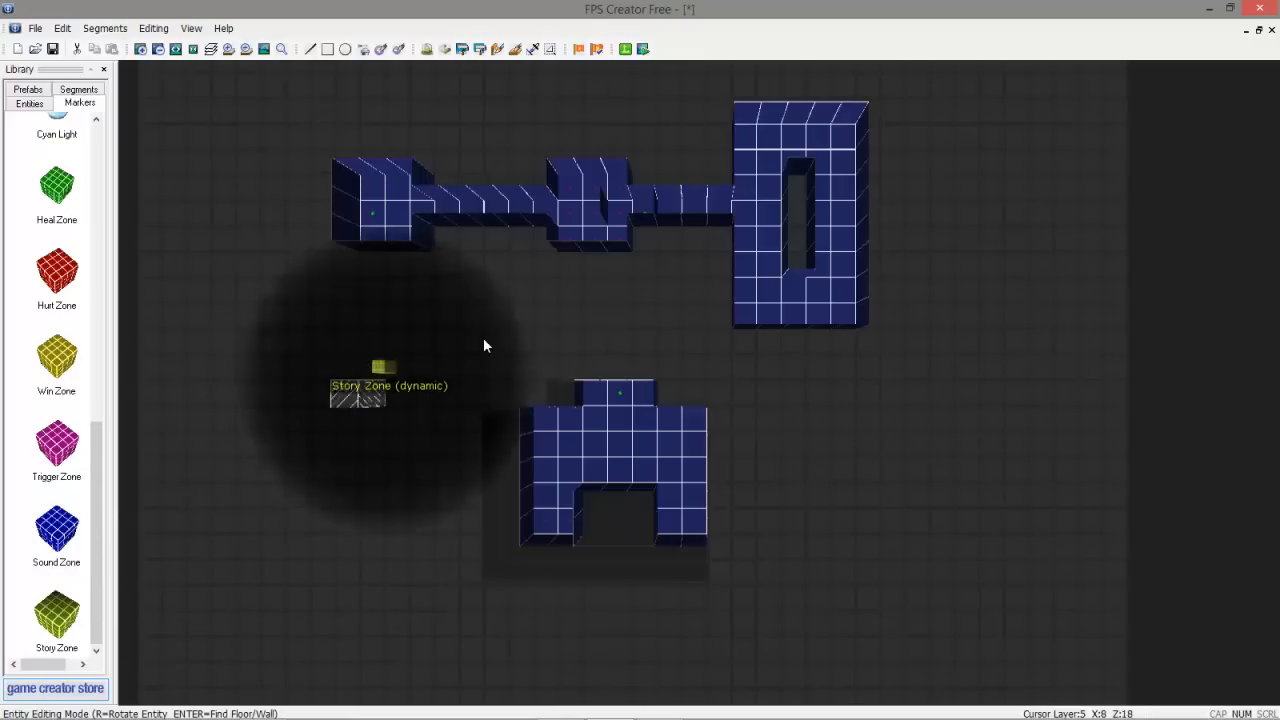
scroll(705, 229, up, 3)
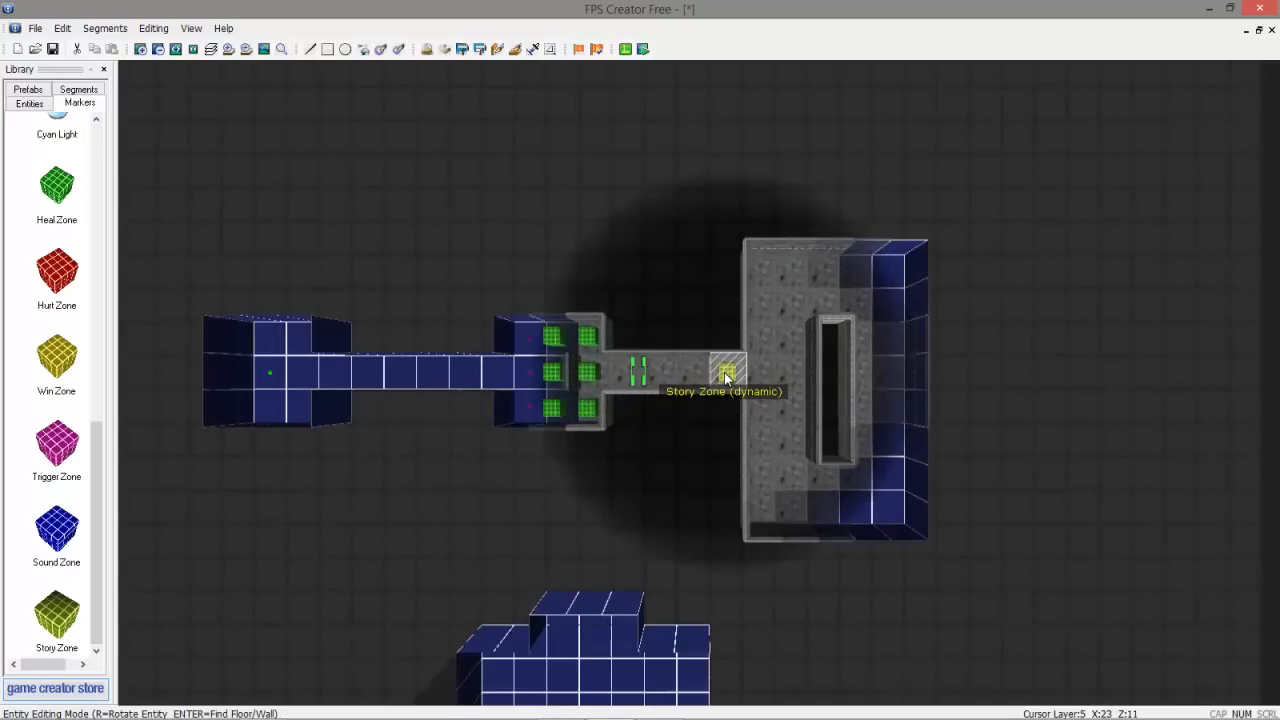
click(727, 378)
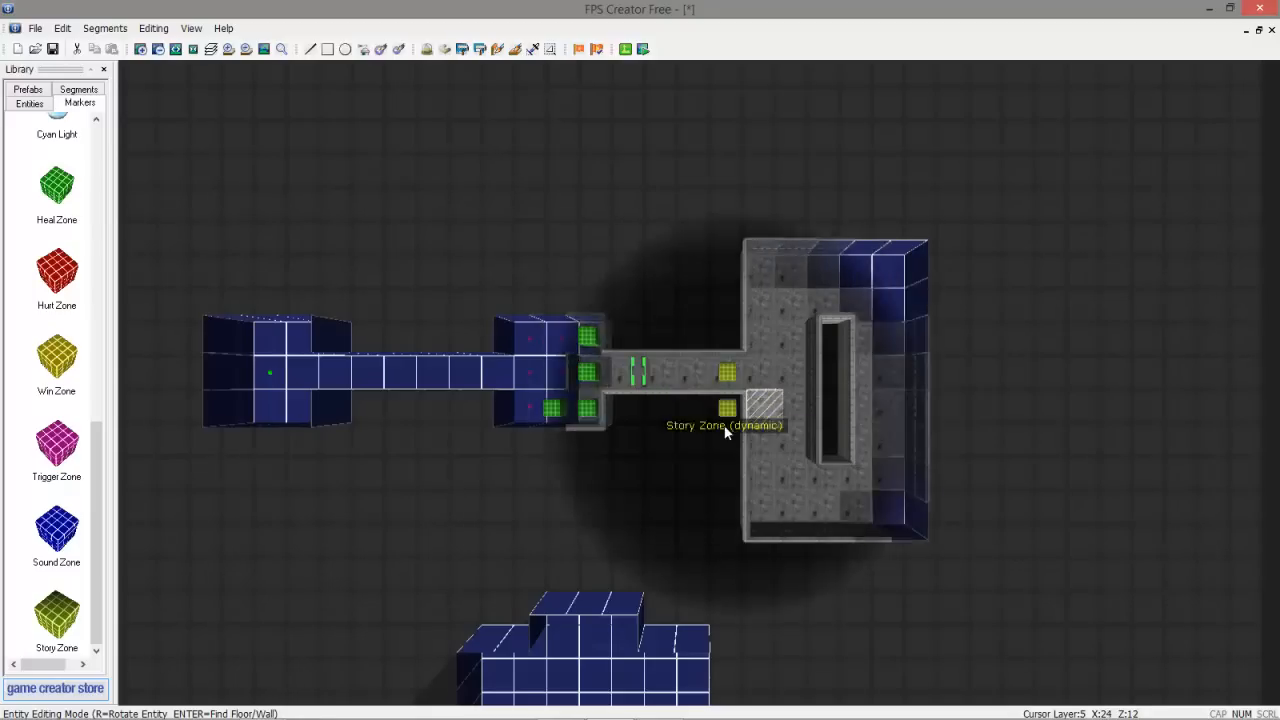
key(Down)
scroll(726, 427, down, 2)
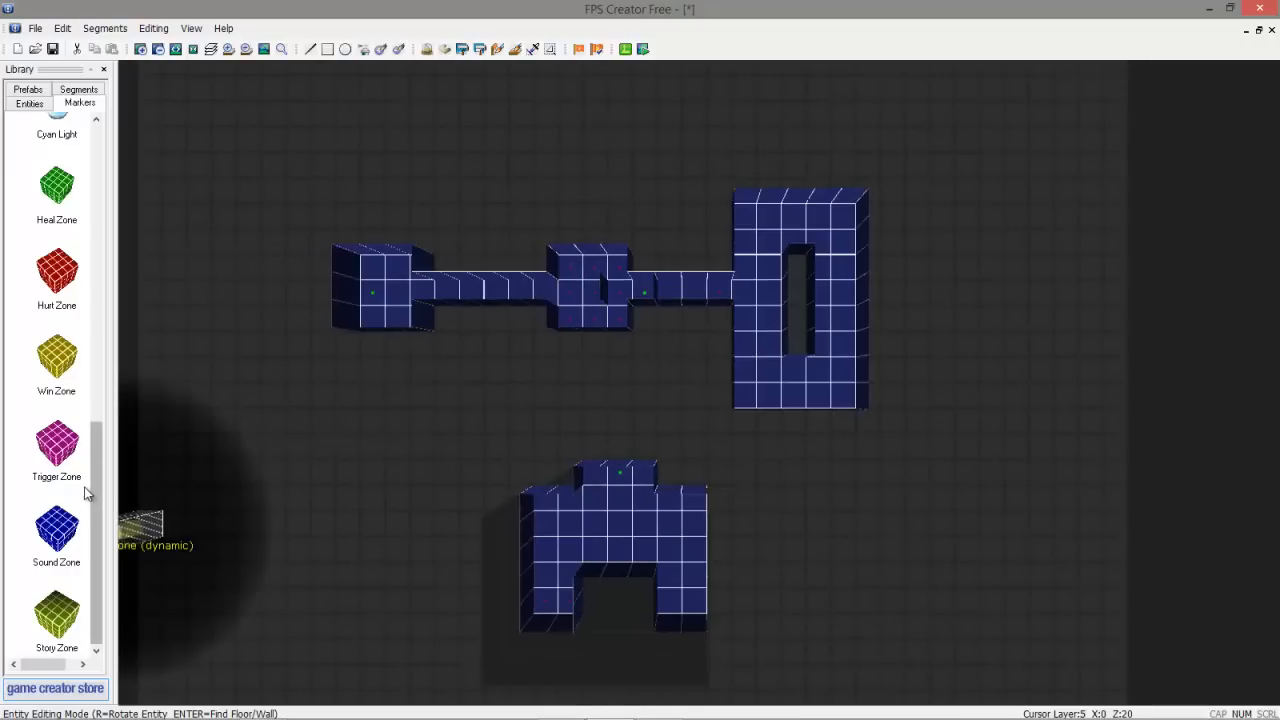
click(30, 101)
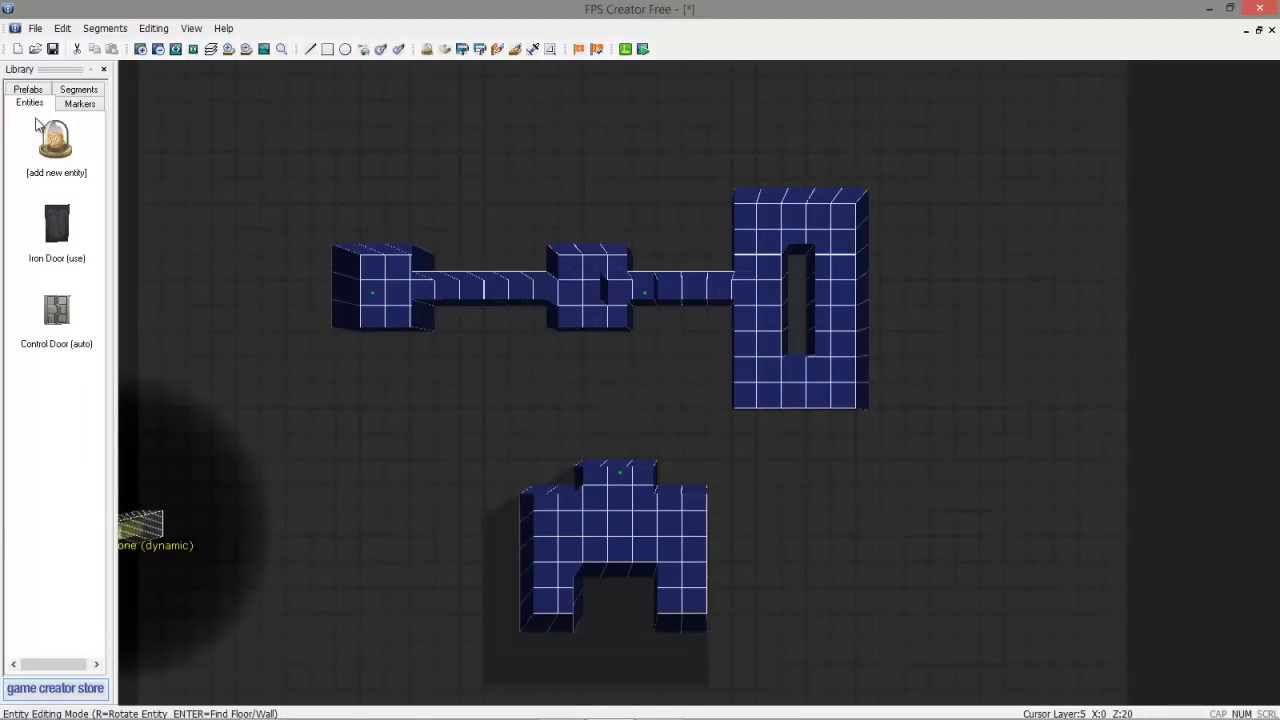
click(28, 90)
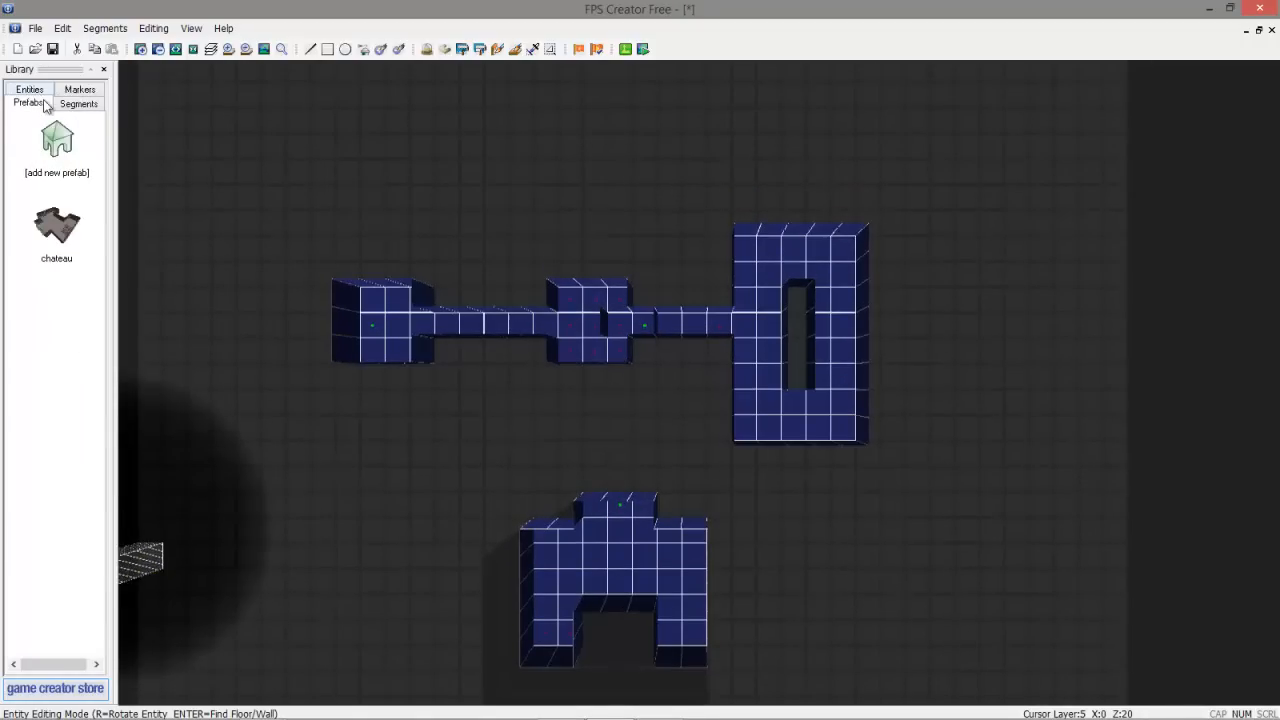
click(76, 91)
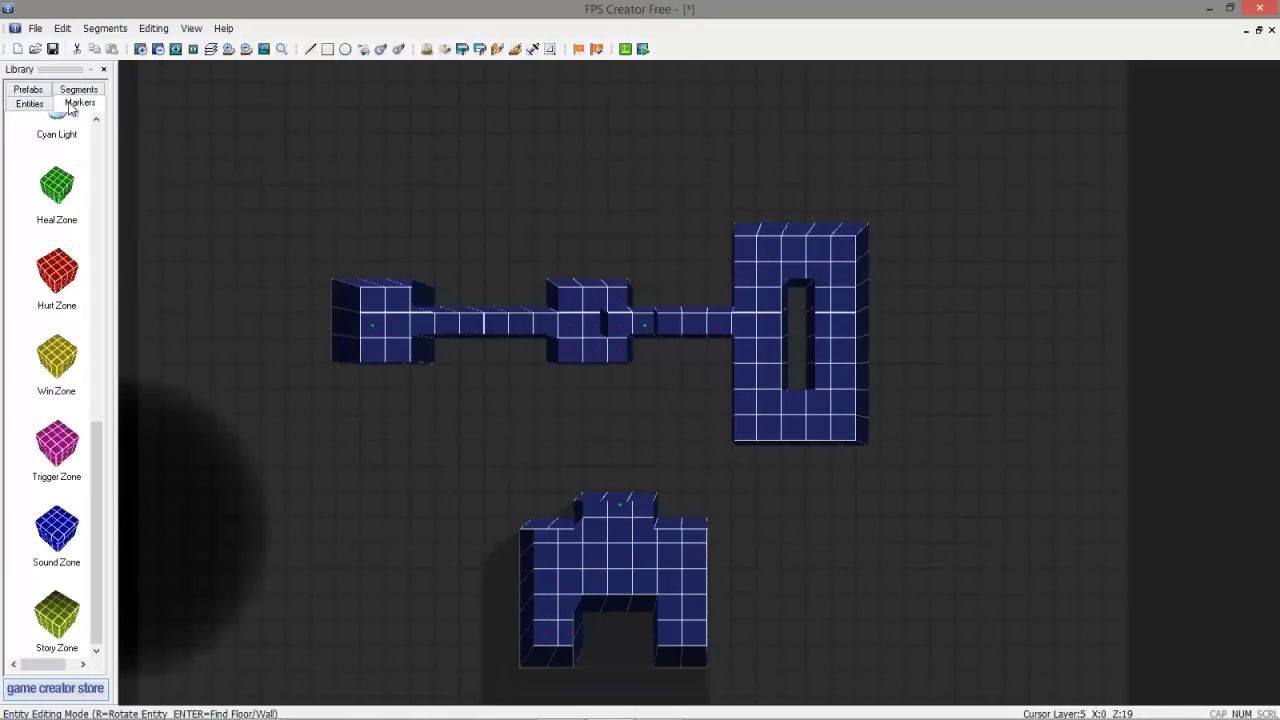
click(79, 90)
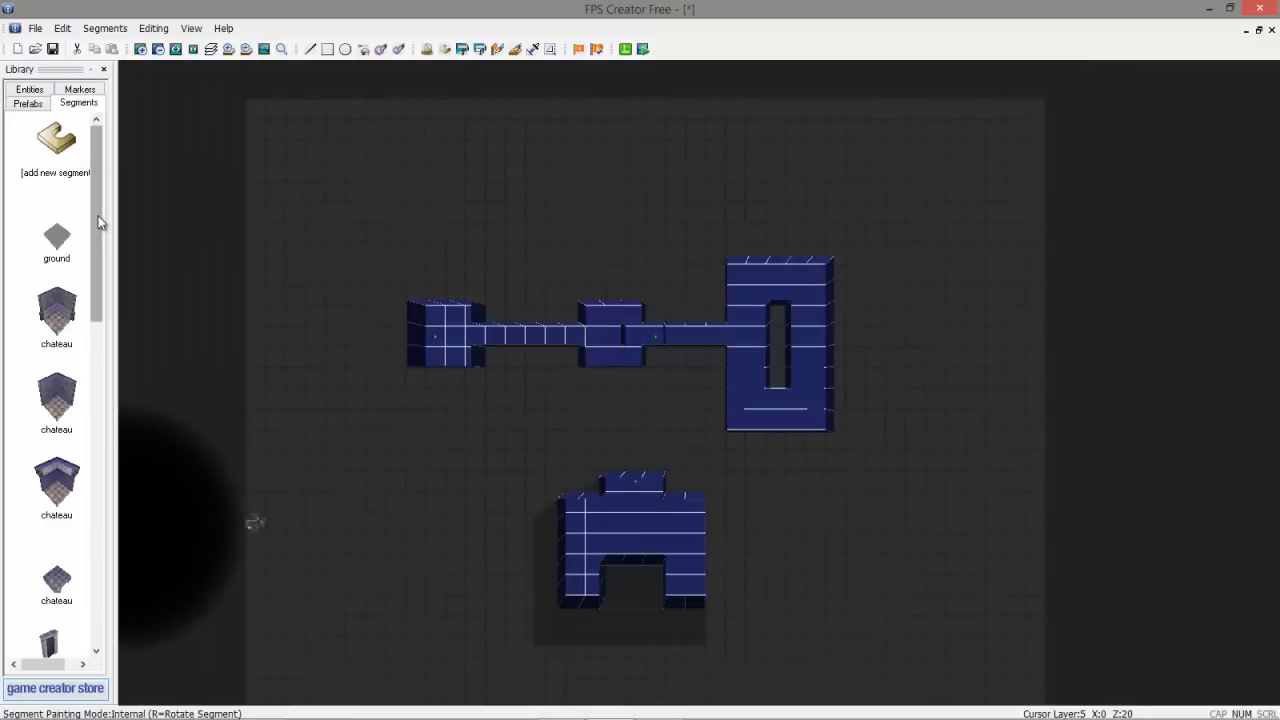
scroll(45, 150, down, 3)
Add the scifi characters Colonel X (Shot Gun) and Conker (Pistol) from the entity library and place both in the large room
click(30, 89)
click(57, 145)
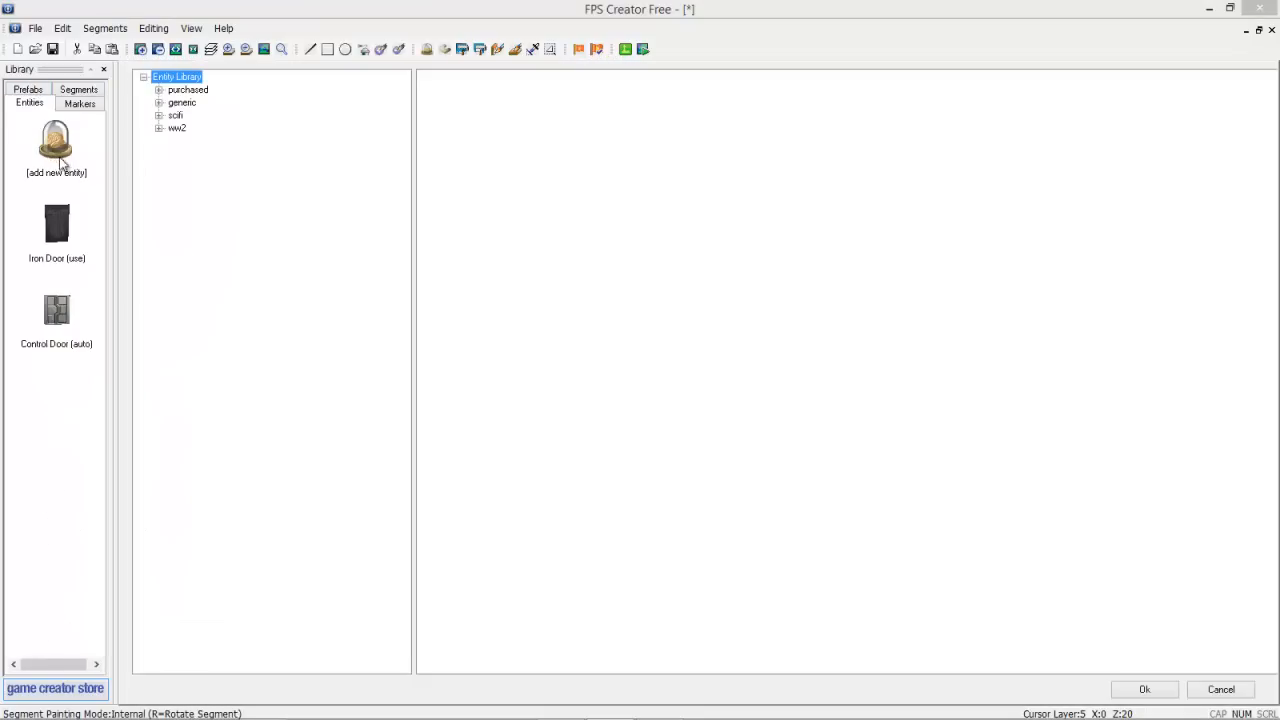
click(158, 116)
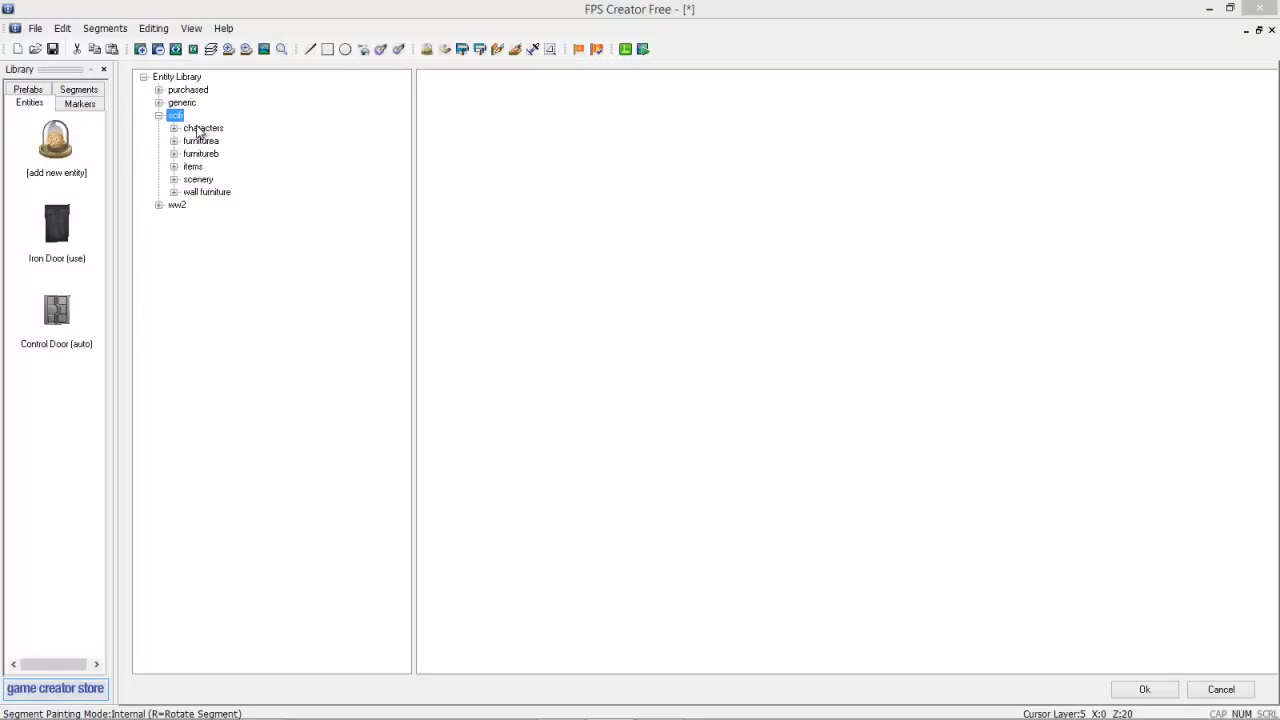
click(201, 129)
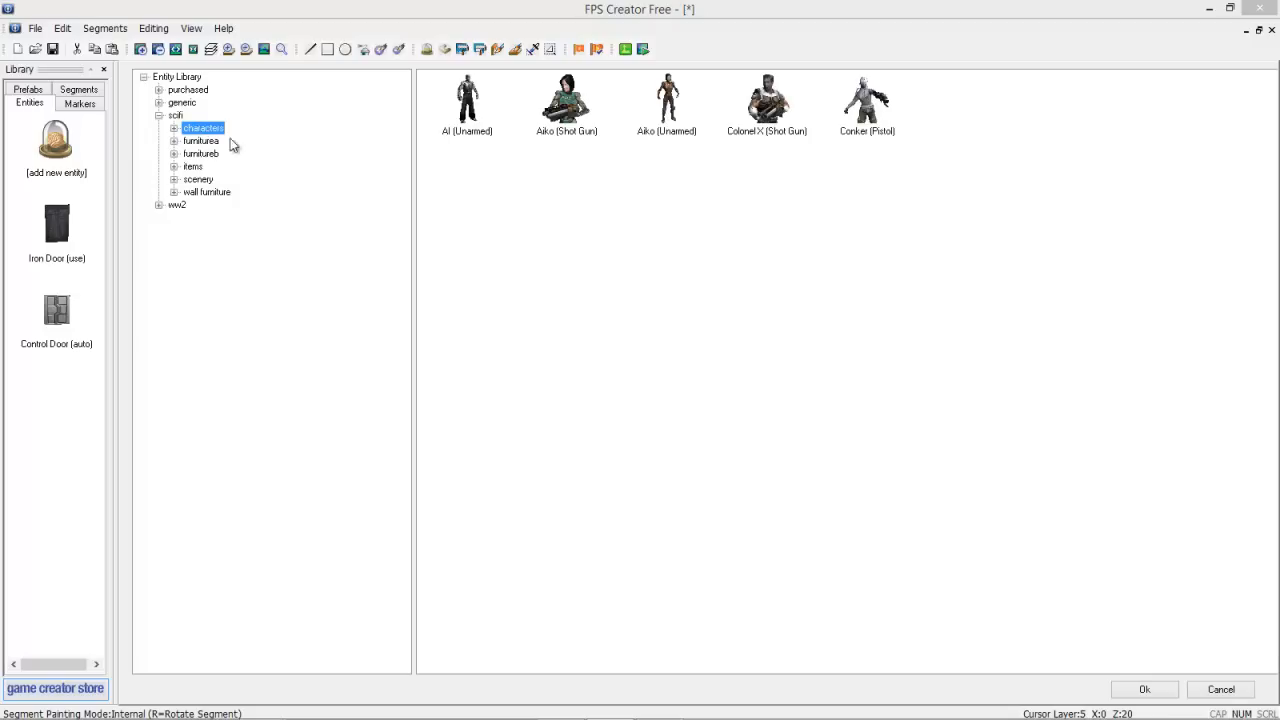
click(771, 111)
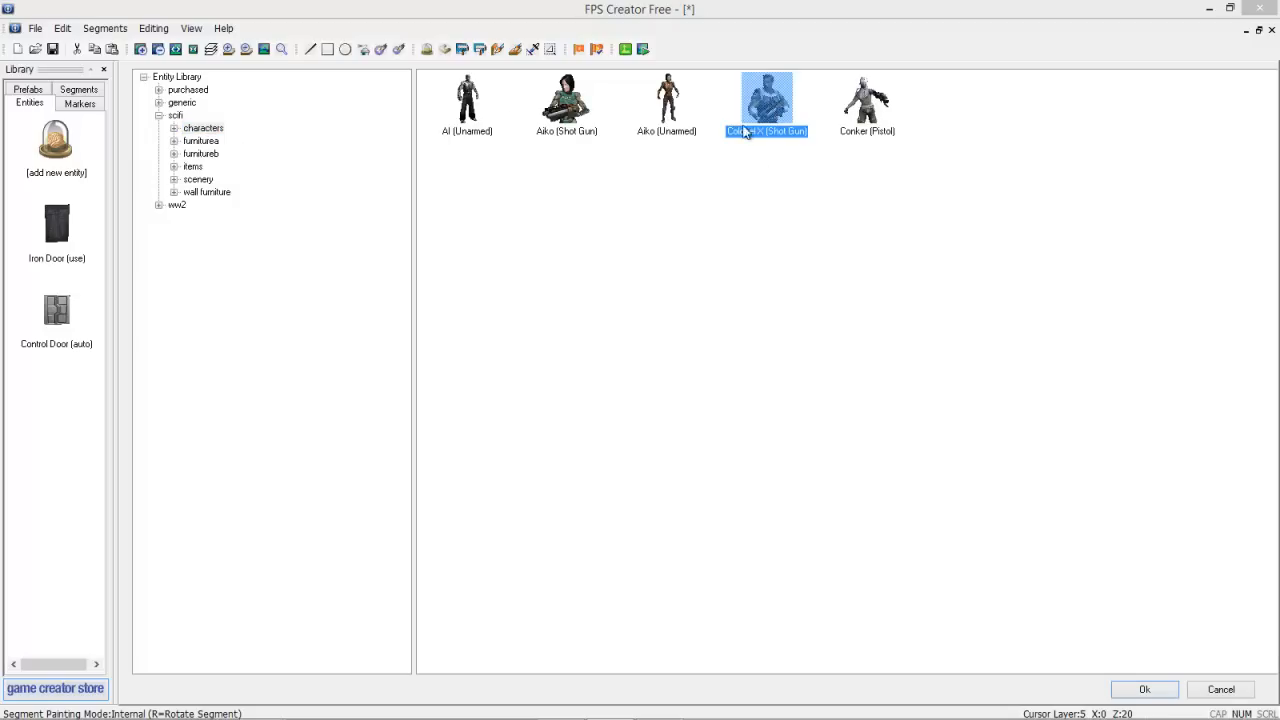
double_click(762, 107)
scroll(749, 343, up, 4)
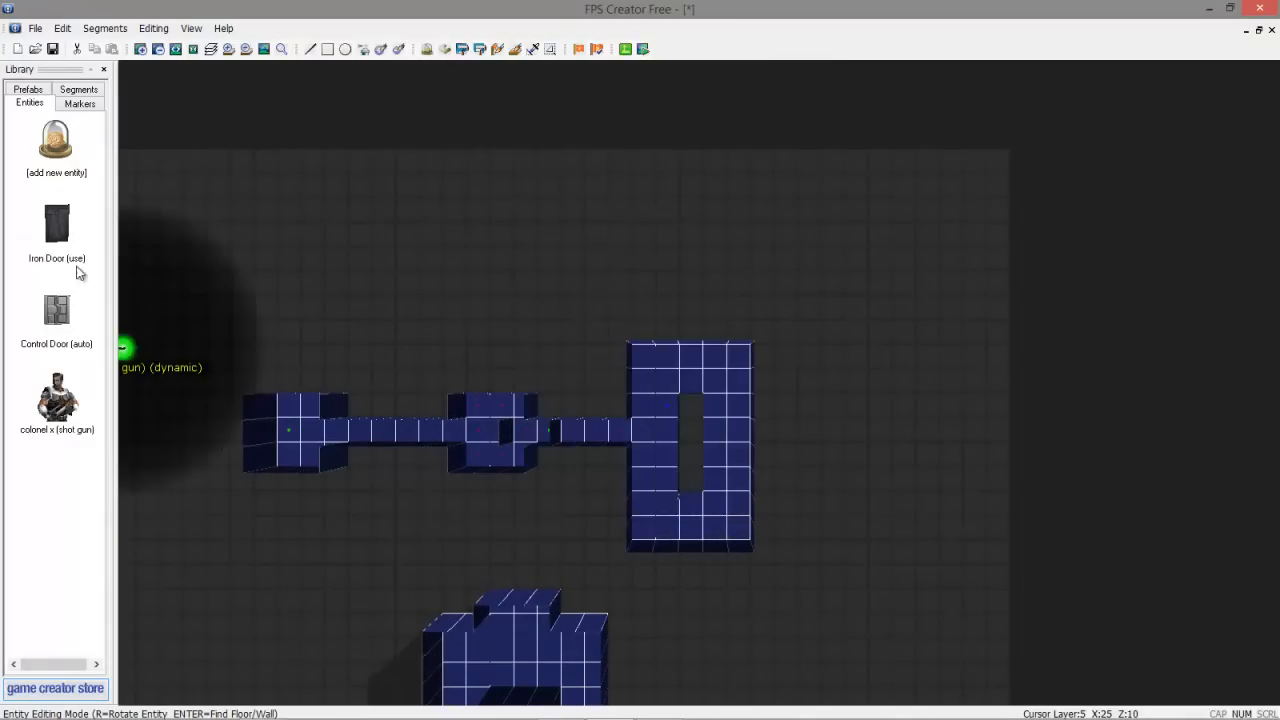
click(47, 135)
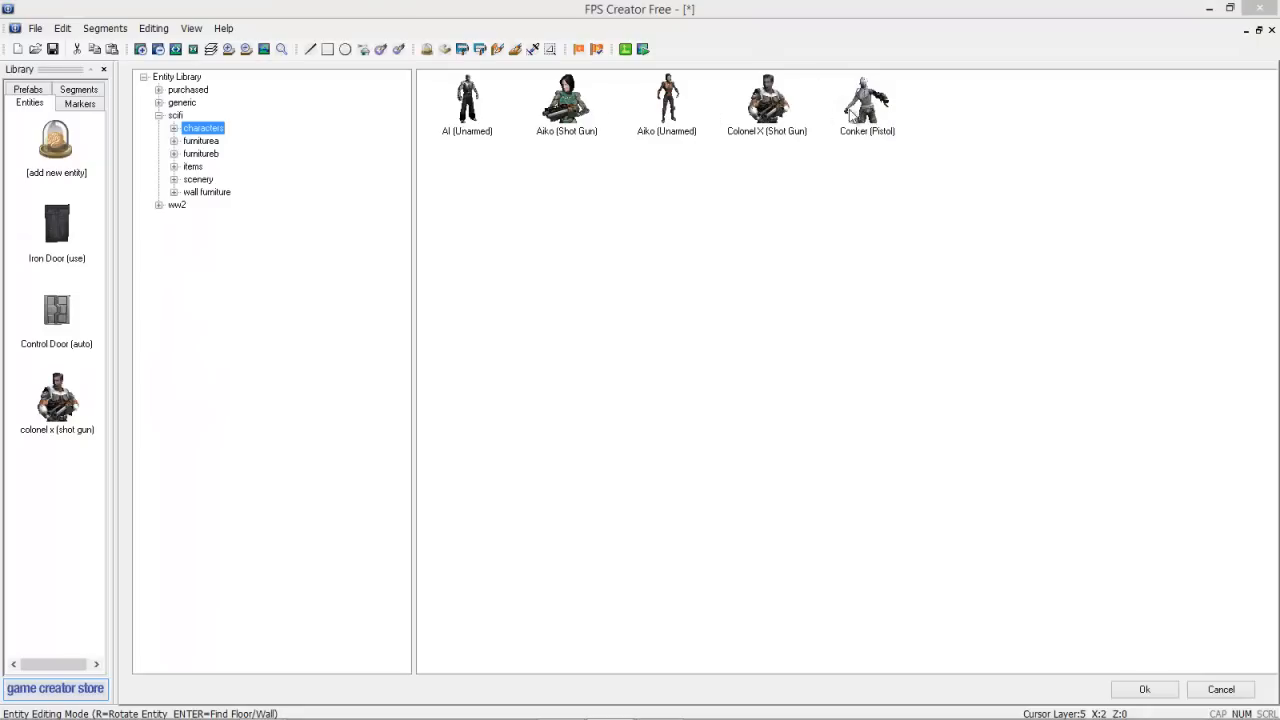
double_click(857, 106)
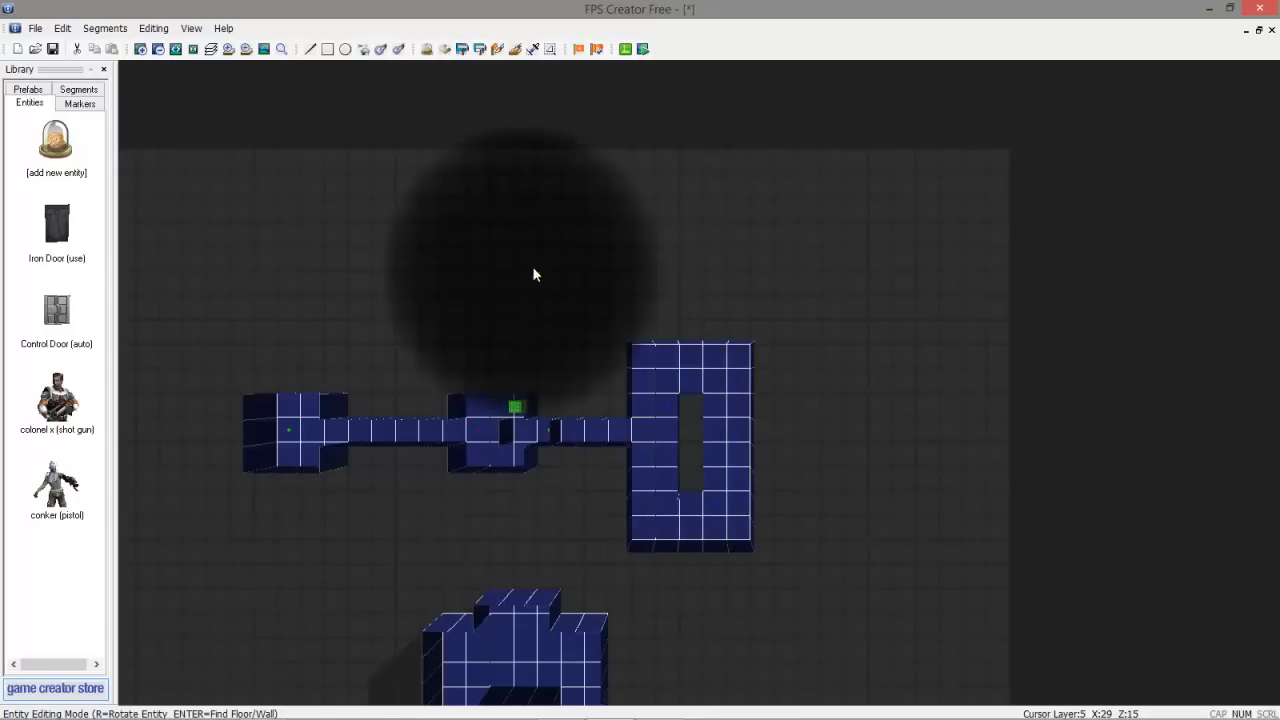
Examine the properties of the Colonel X character in the large room, including its AI scripts, respawn, health and physics settings
scroll(734, 332, up, 5)
scroll(600, 430, up, 3)
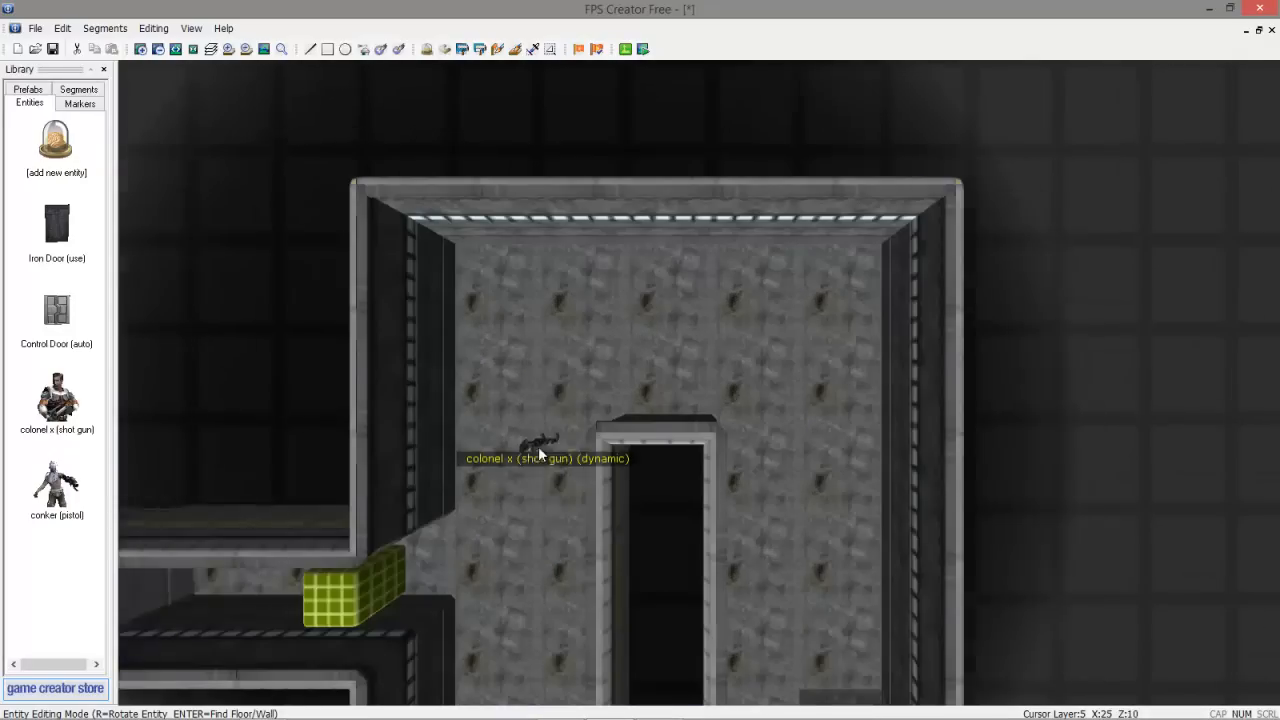
right_click(533, 449)
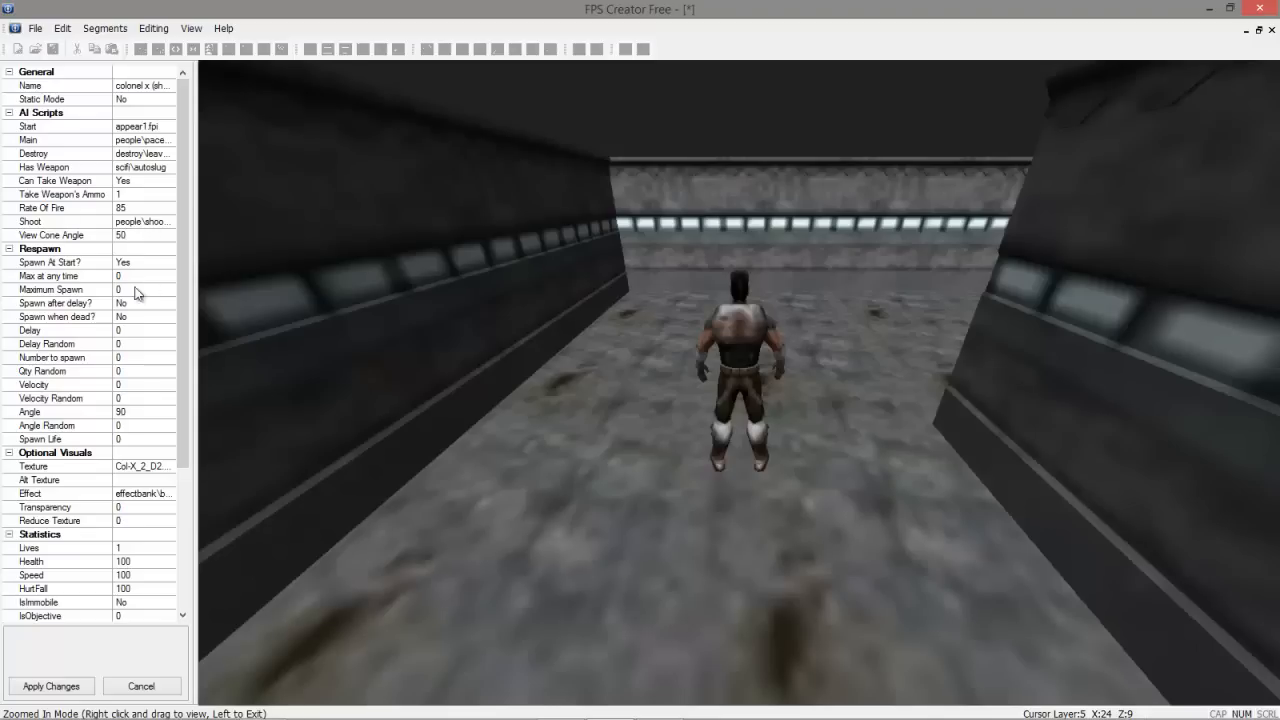
scroll(181, 330, down, 3)
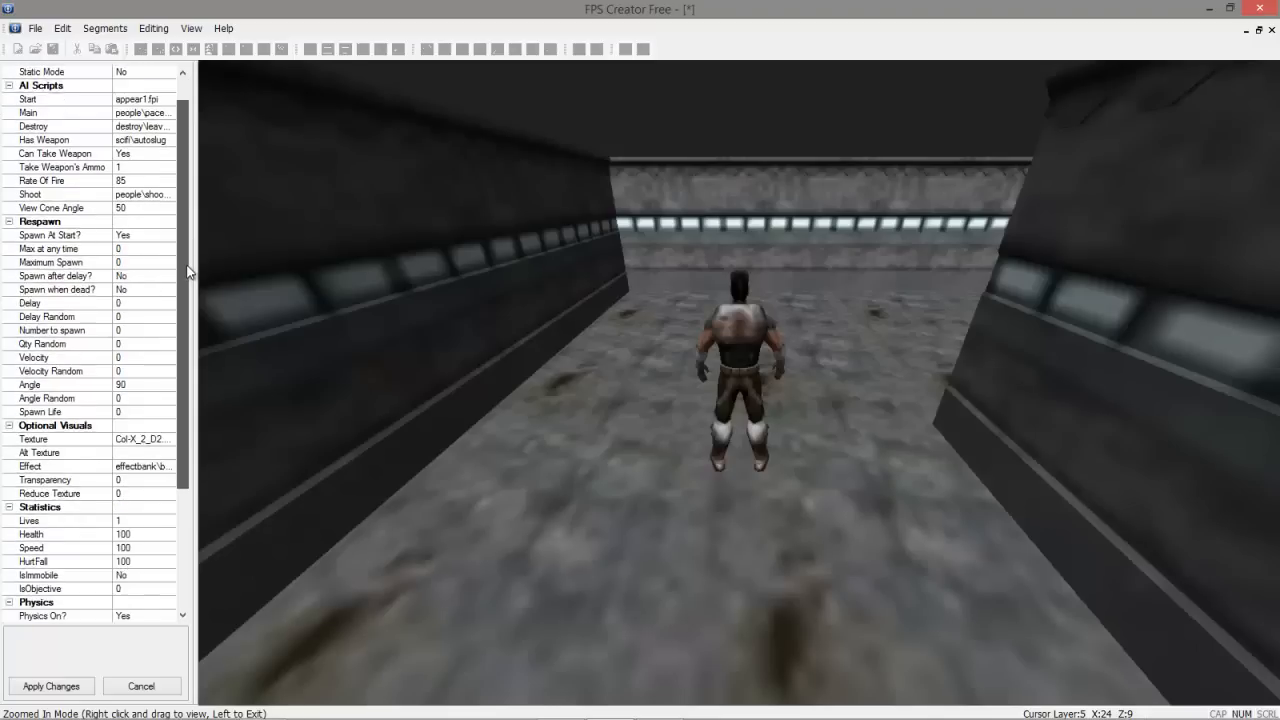
scroll(181, 330, down, 2)
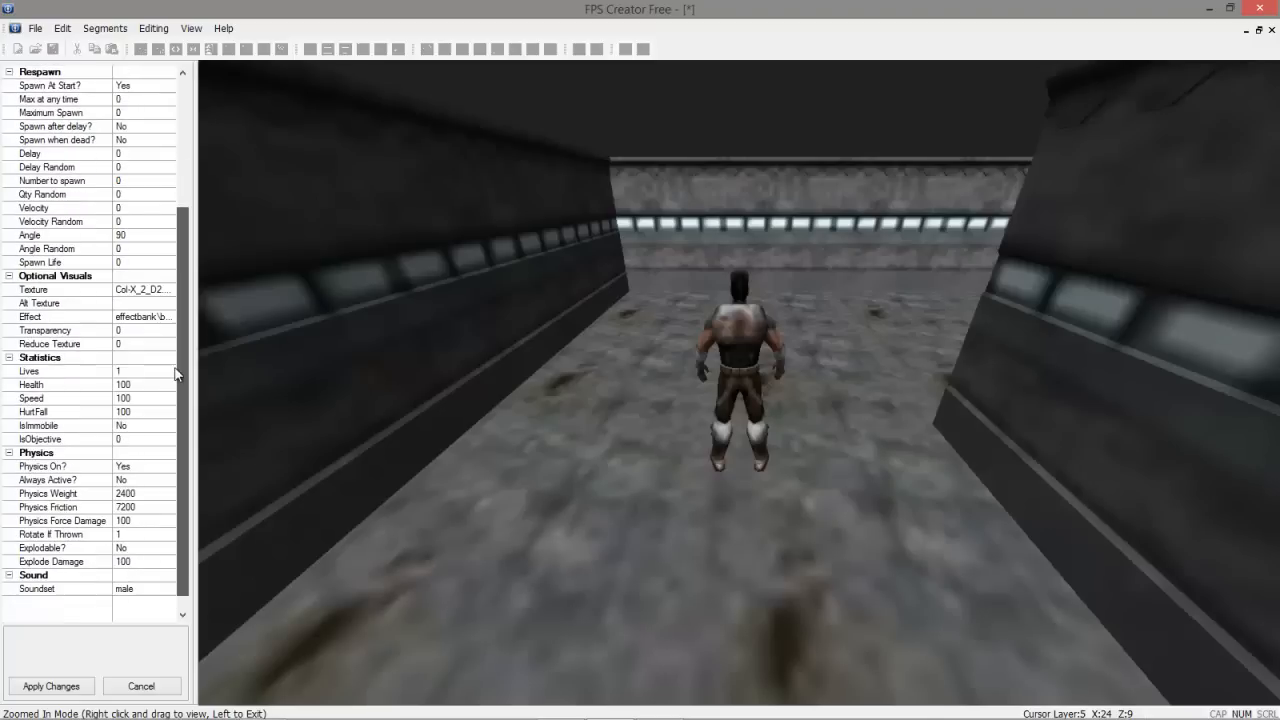
click(134, 384)
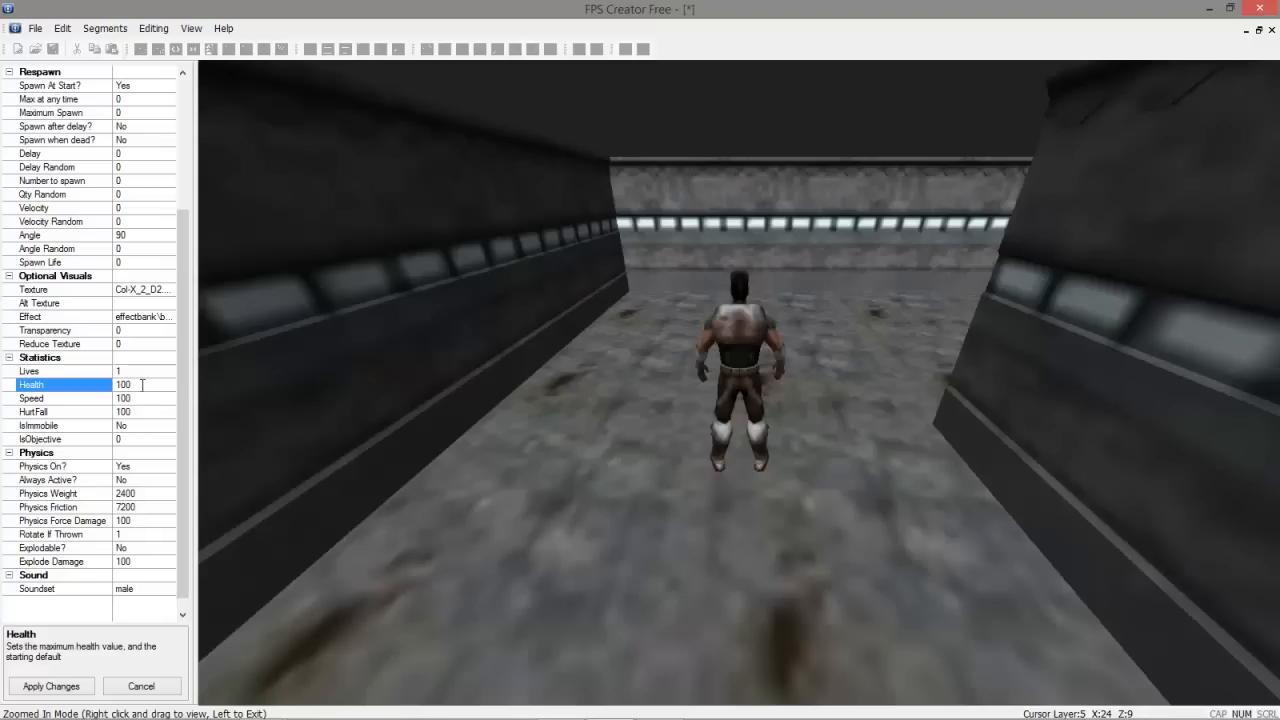
scroll(180, 397, down, 1)
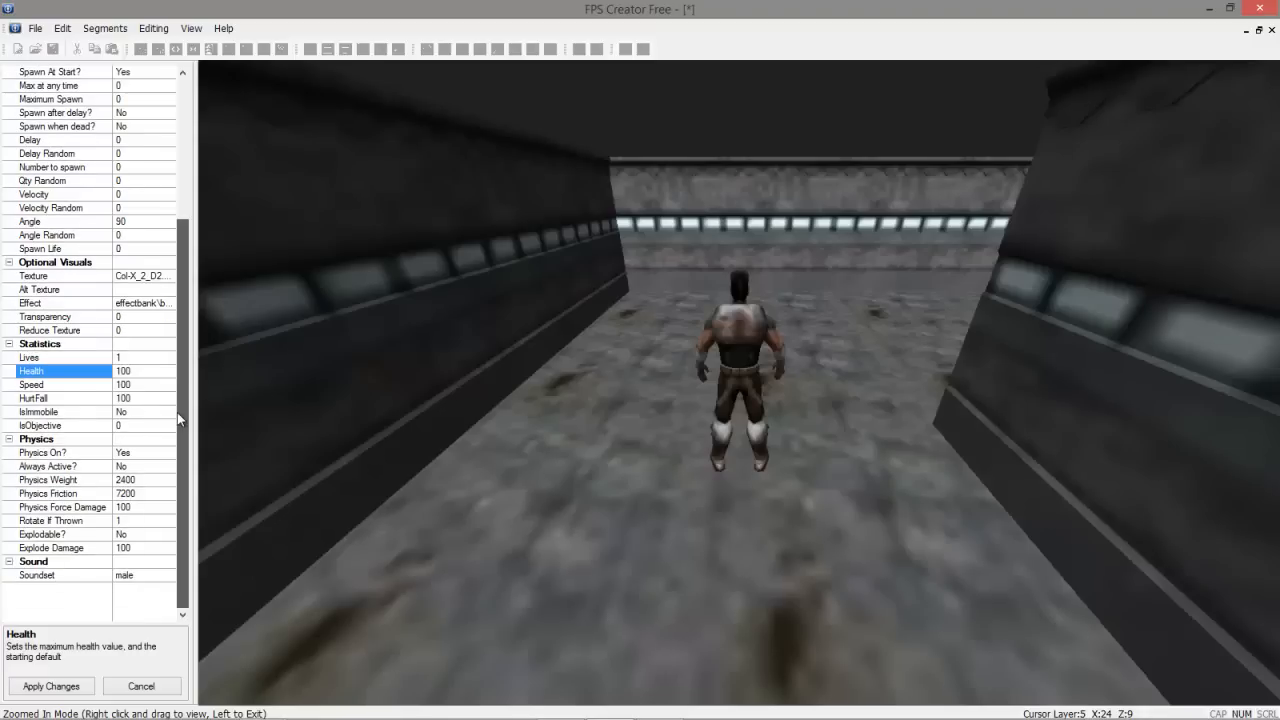
scroll(177, 412, up, 5)
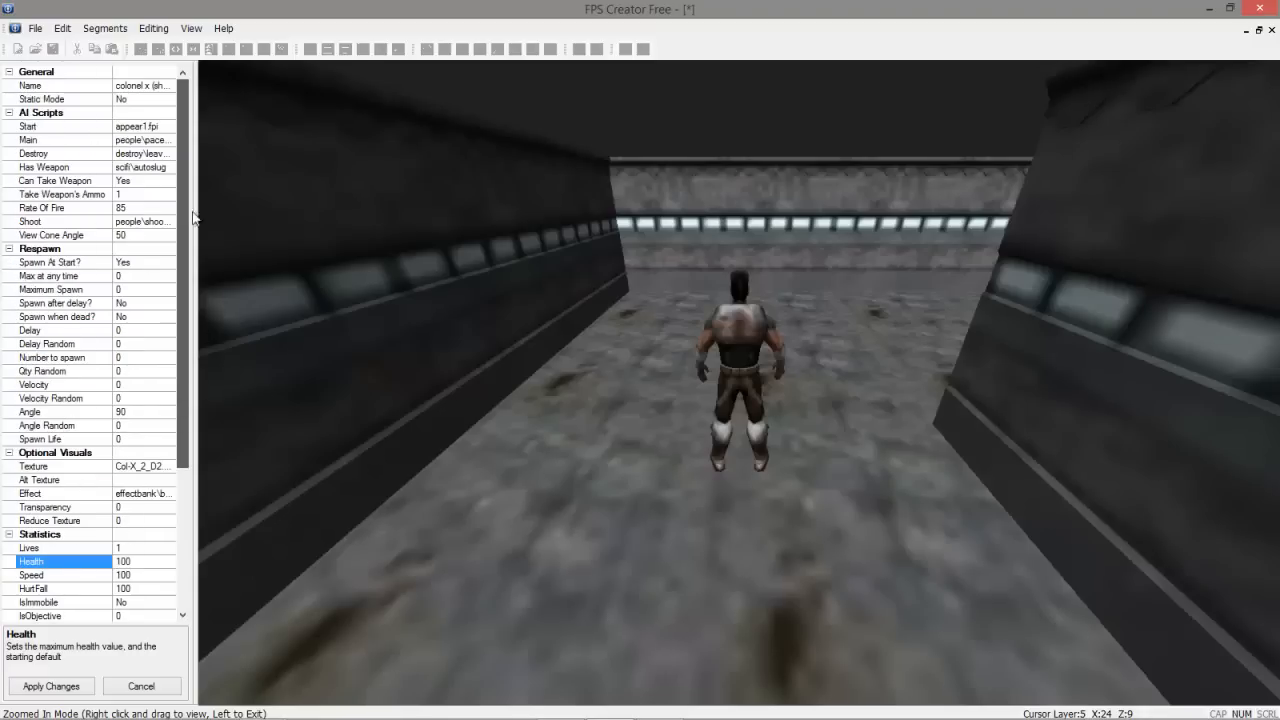
click(136, 687)
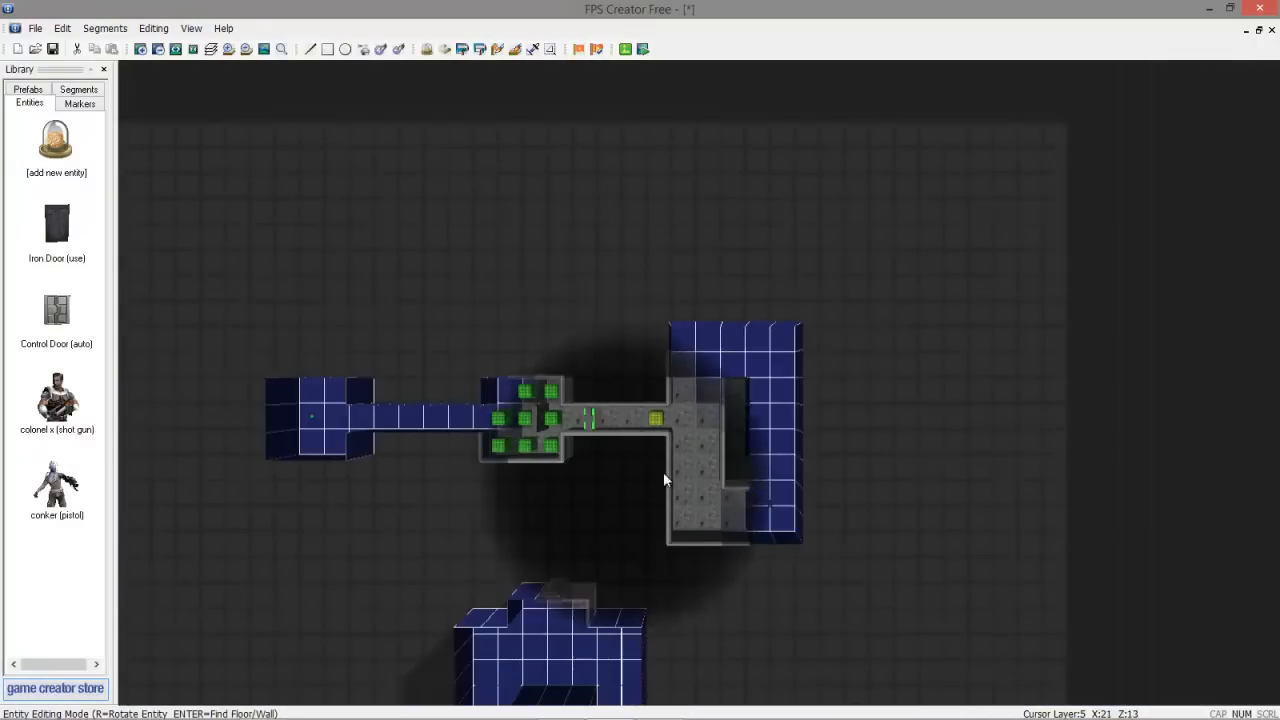
click(28, 89)
click(57, 140)
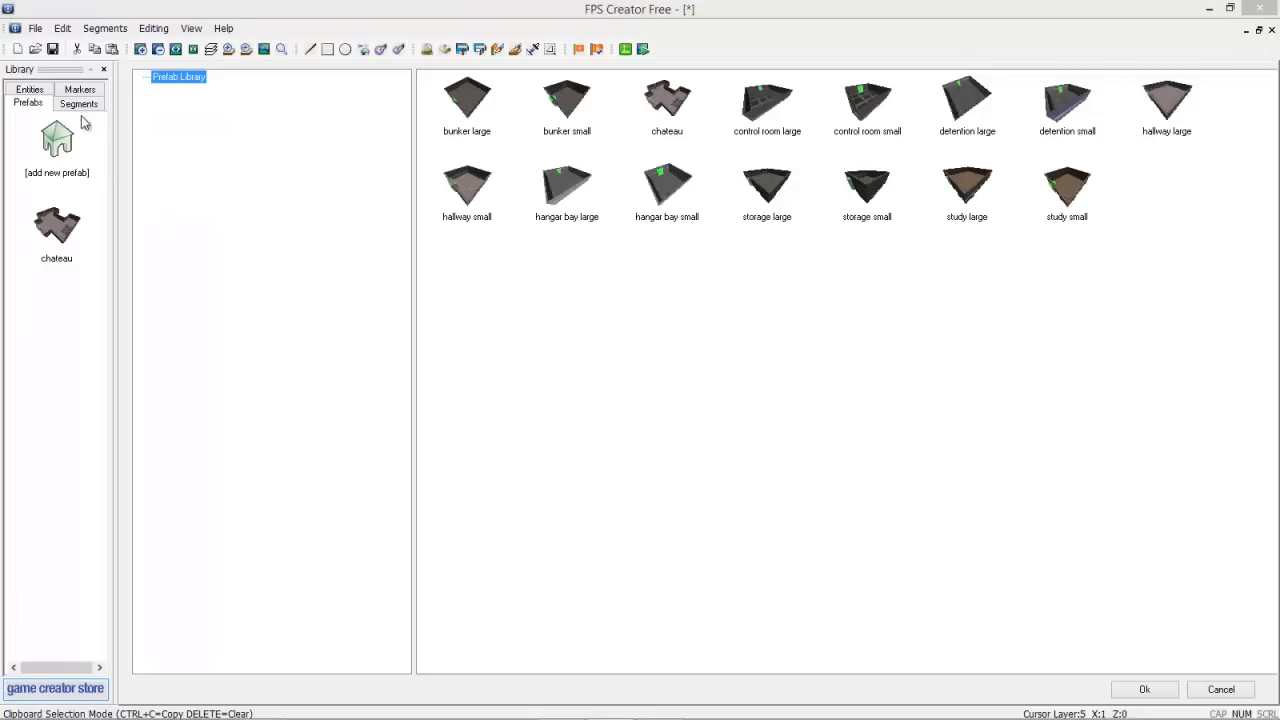
click(1216, 688)
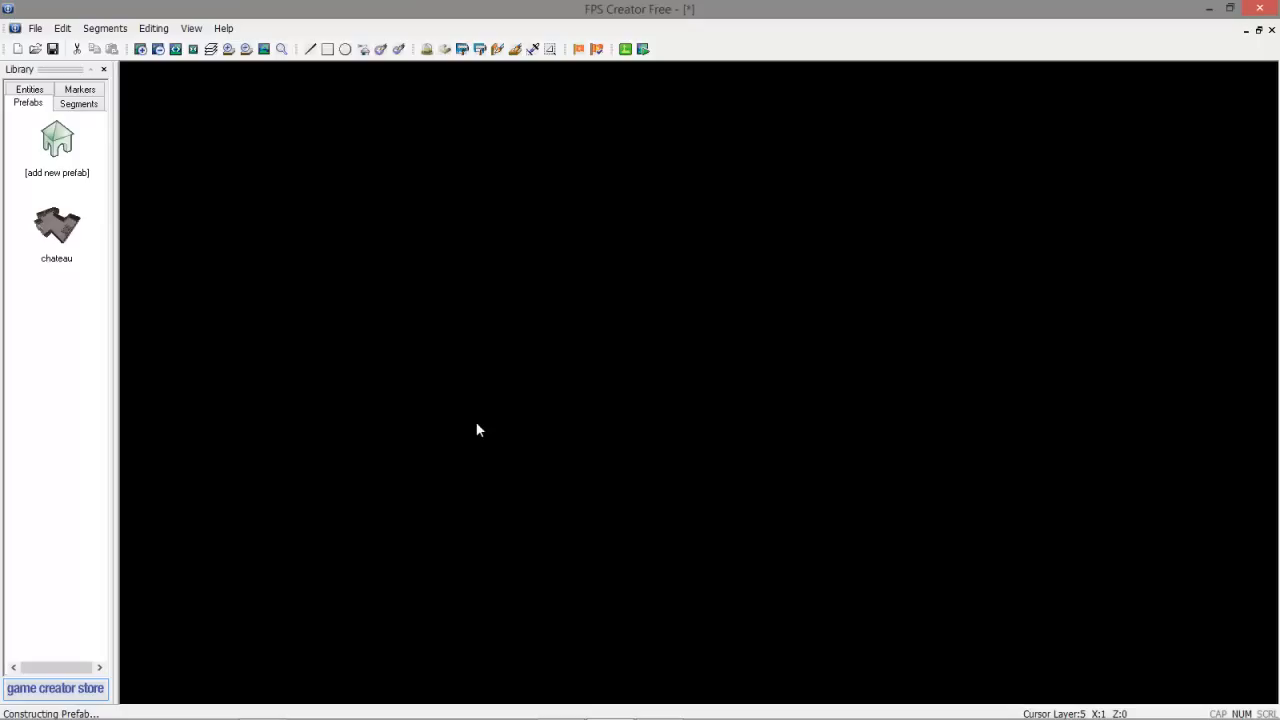
Add the Teleporter IN segment from the scifi scenery and place it in the large room beside the lower end of the central opening
click(89, 105)
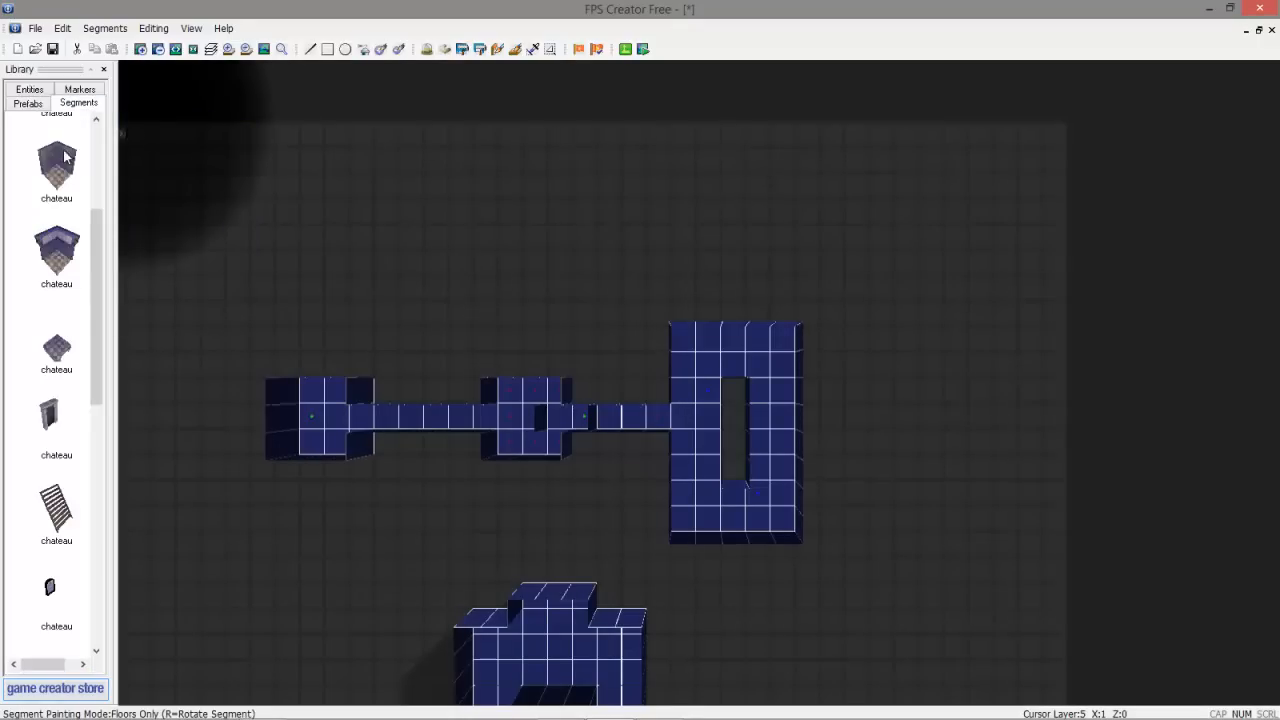
scroll(60, 250, up, 3)
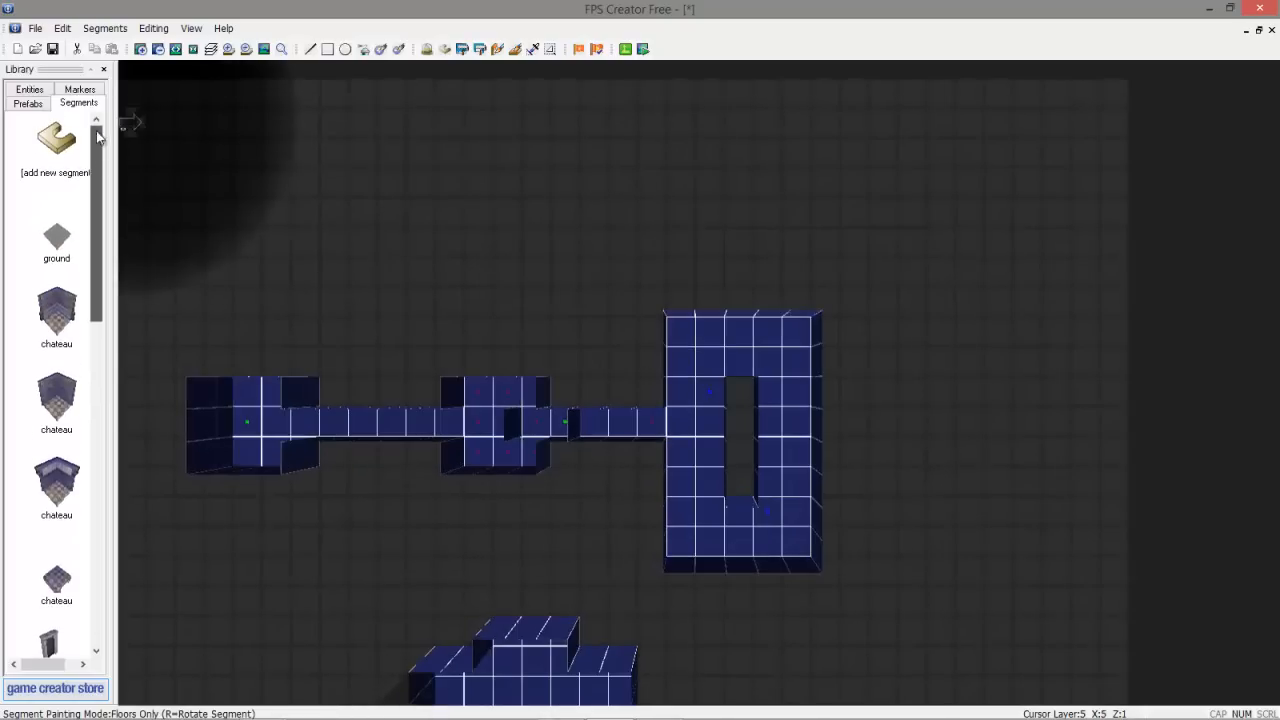
click(62, 150)
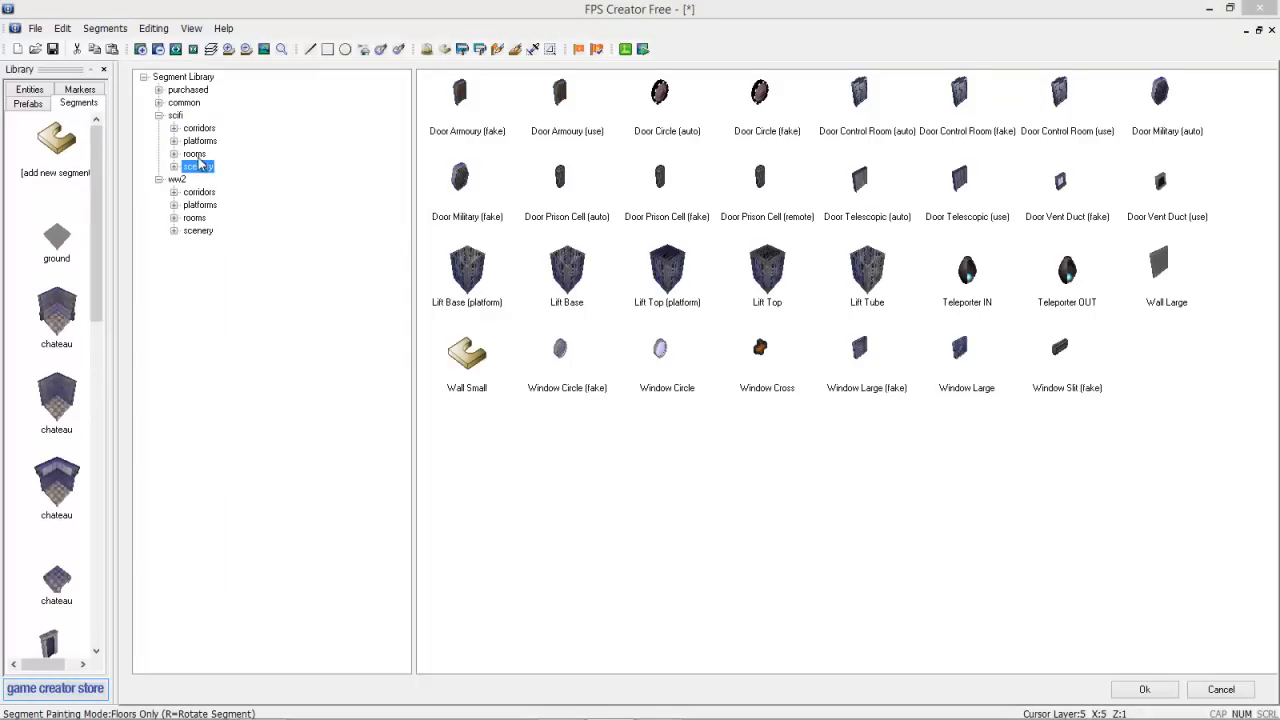
double_click(967, 275)
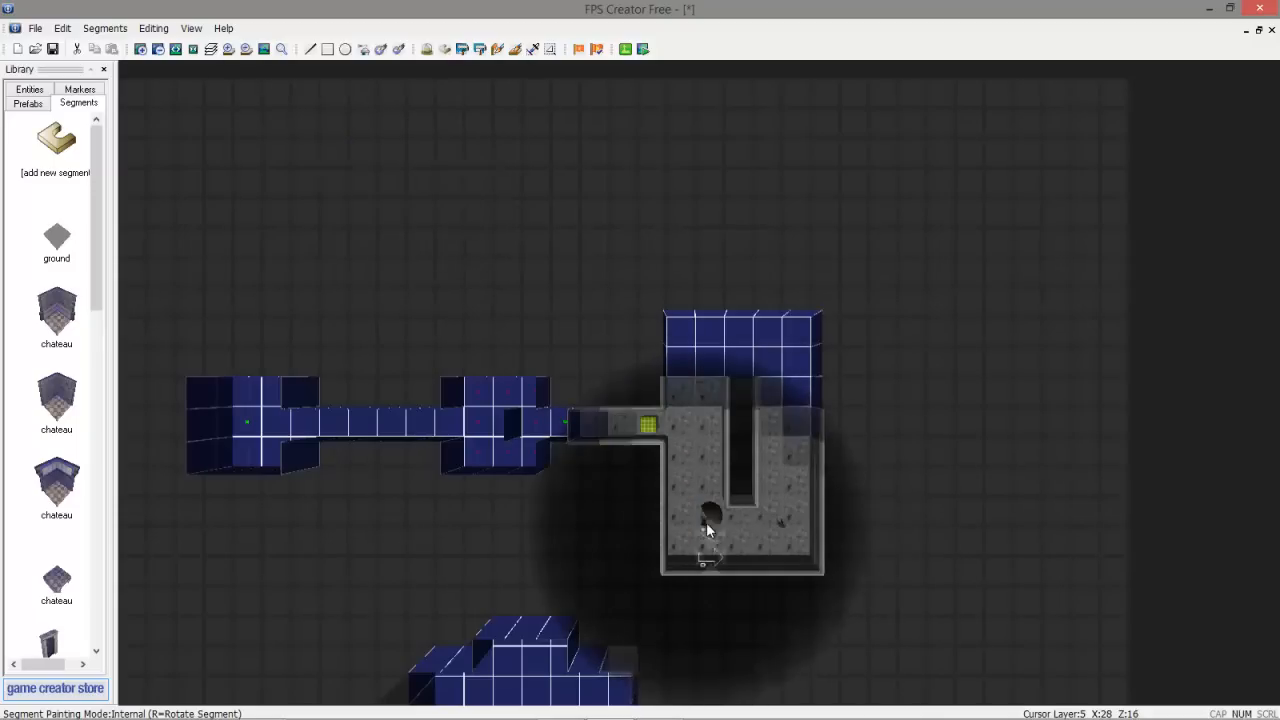
Add the Teleporter OUT segment from the scifi scenery and place it in the chateau by the wing opposite the Win Zones
click(55, 148)
click(1060, 285)
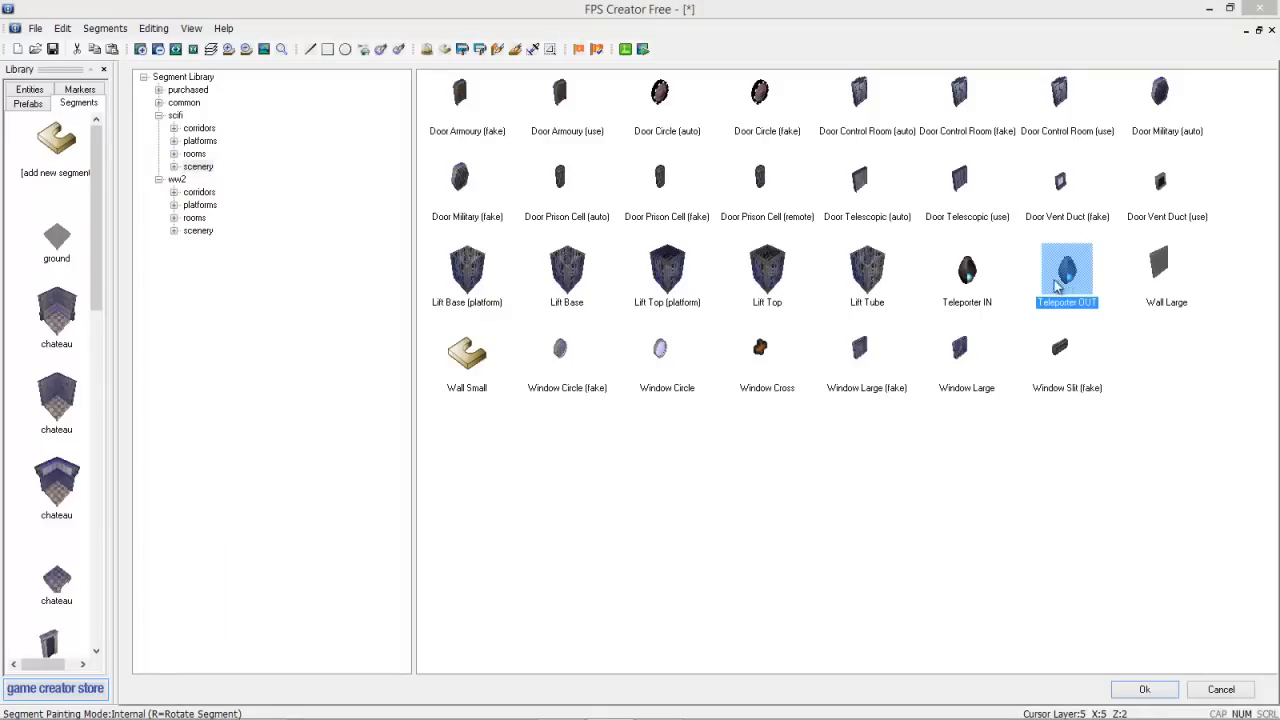
double_click(1068, 282)
scroll(500, 570, up, 5)
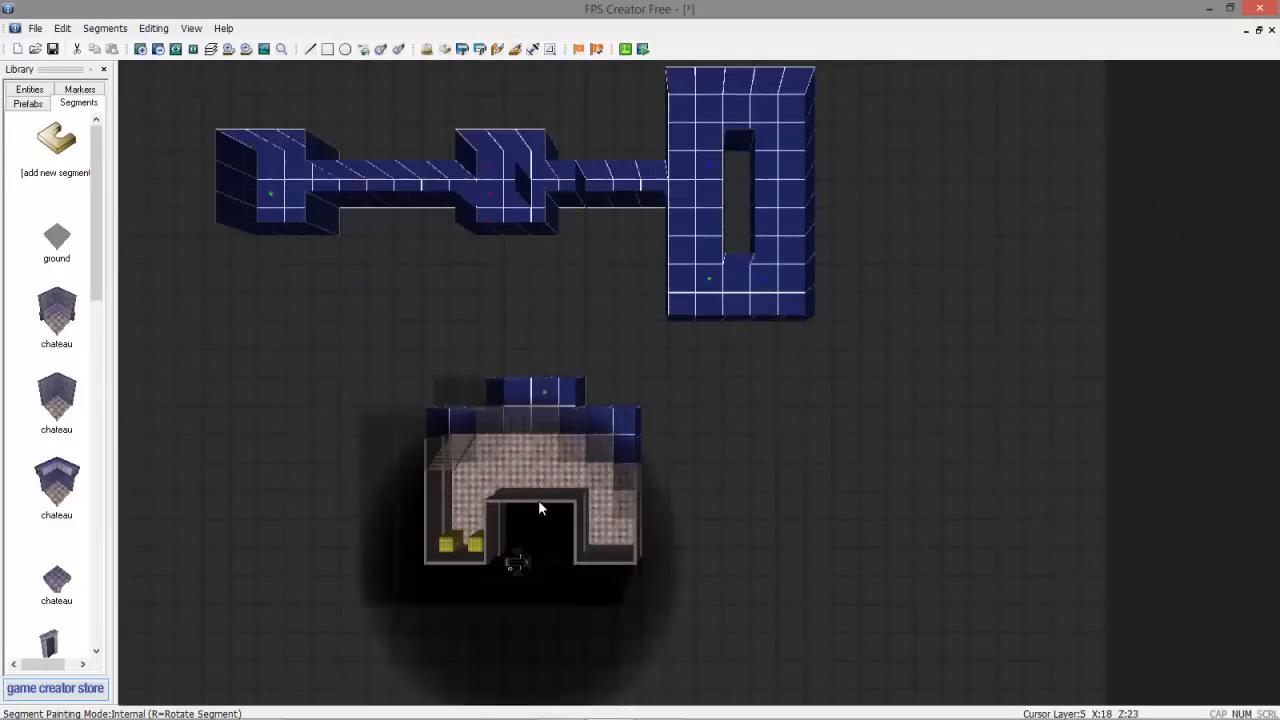
scroll(550, 457, up, 2)
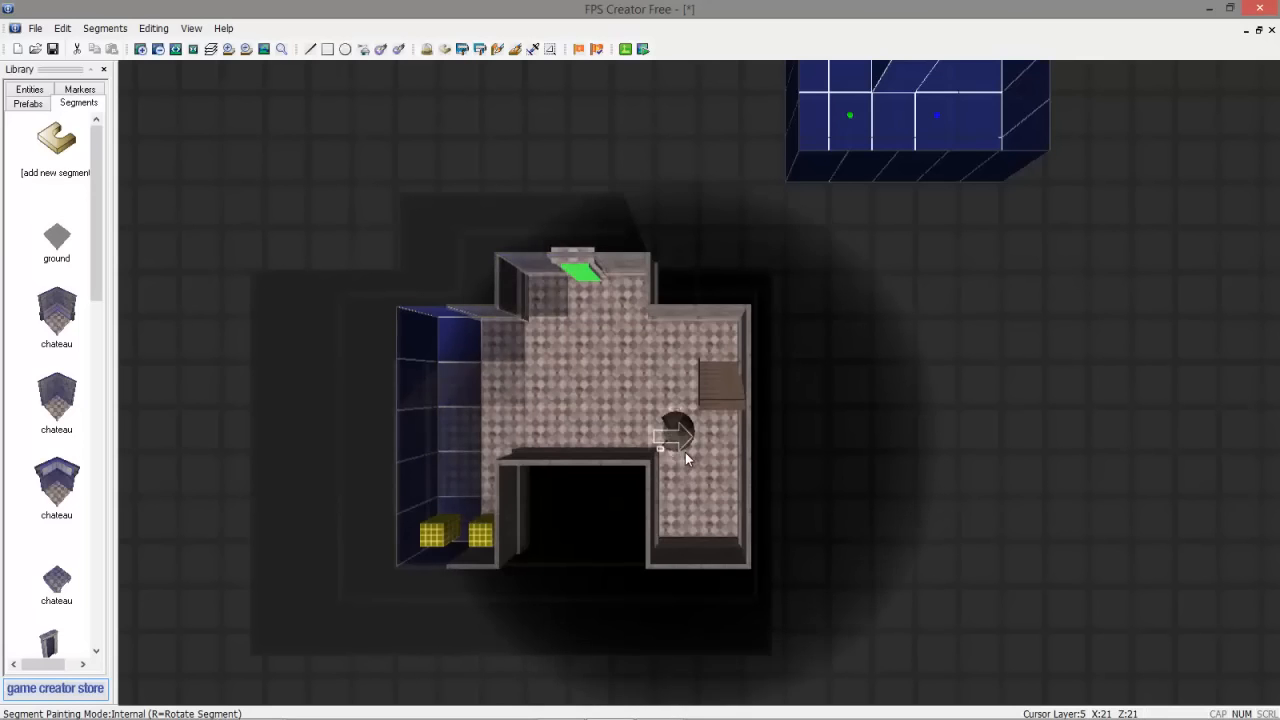
scroll(685, 452, up, 2)
scroll(668, 470, up, 2)
key(Left)
key(Down)
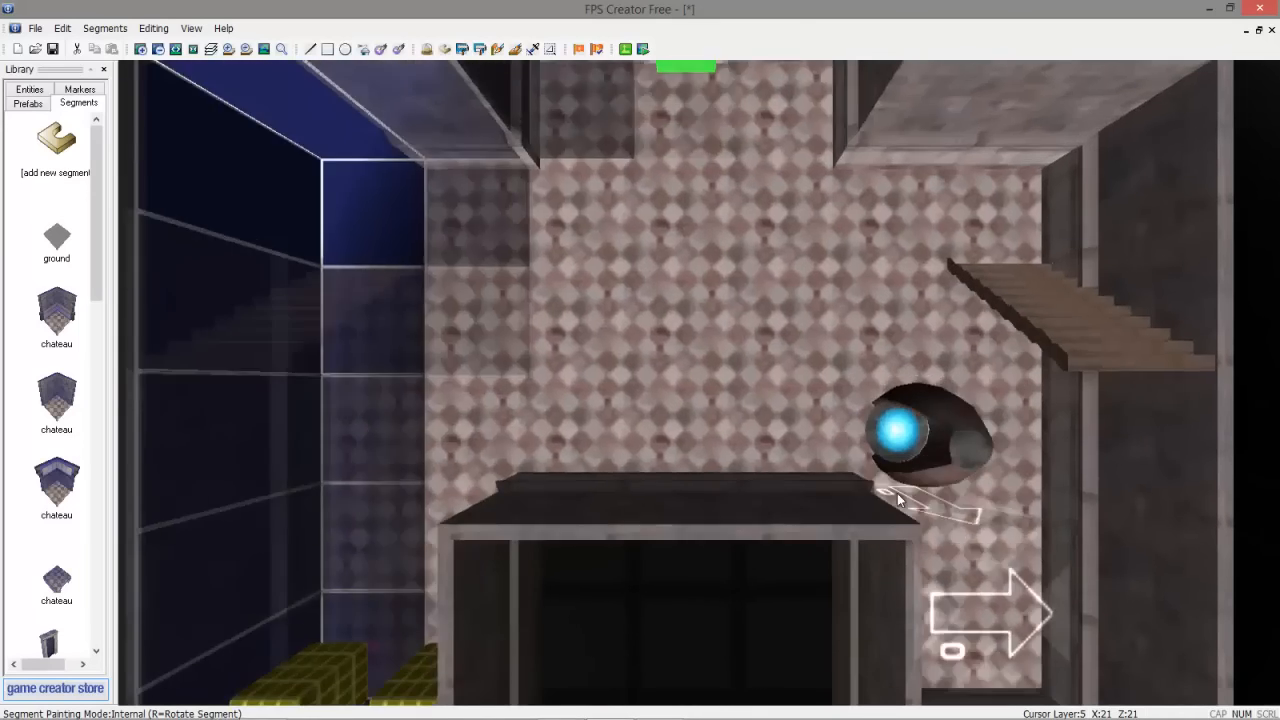
scroll(880, 440, down, 2)
key(Down)
scroll(740, 350, down, 3)
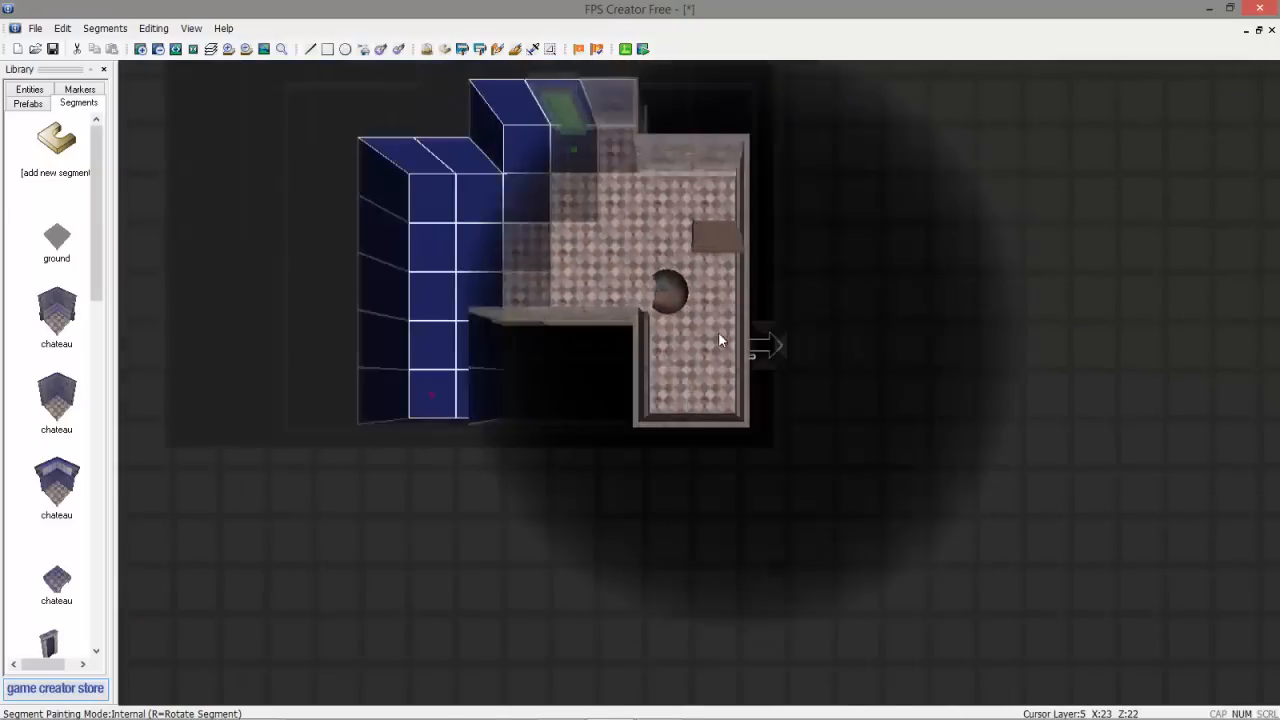
Examine the chateau's upper floors on layers 6 and 7, then return to layer 6 around the staircase and balcony
scroll(64, 176, up, 1)
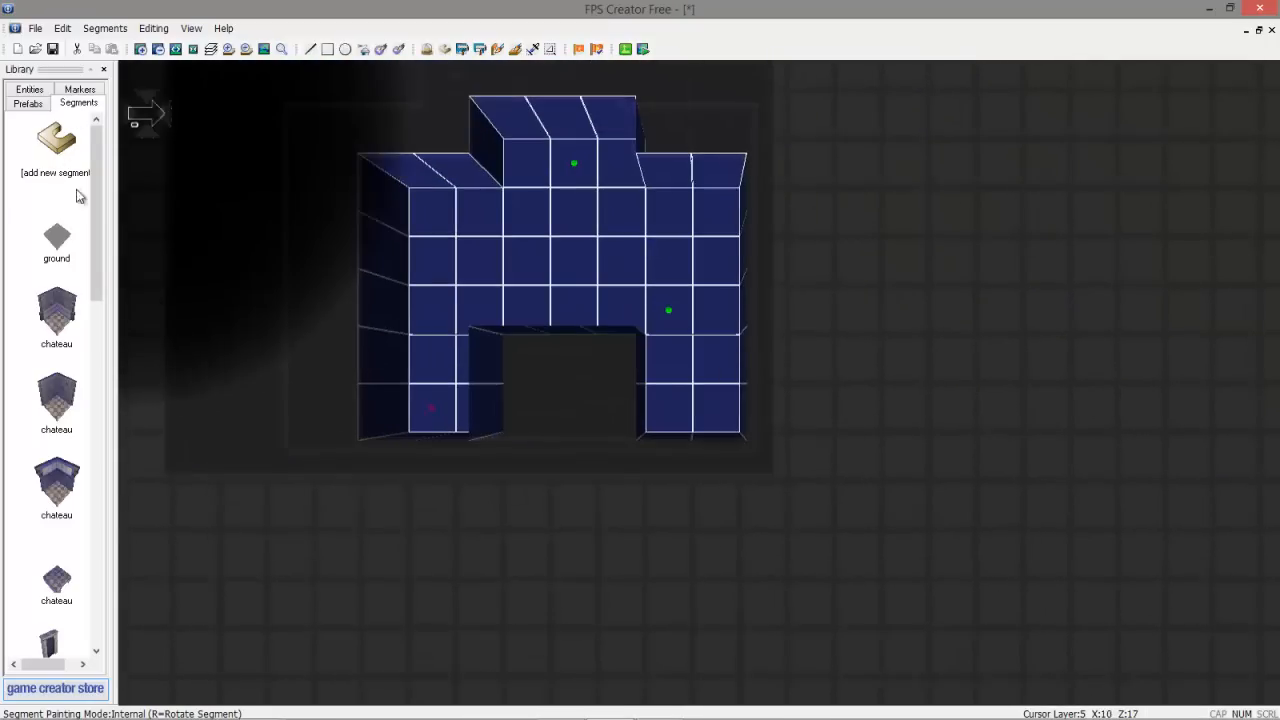
scroll(99, 215, down, 1)
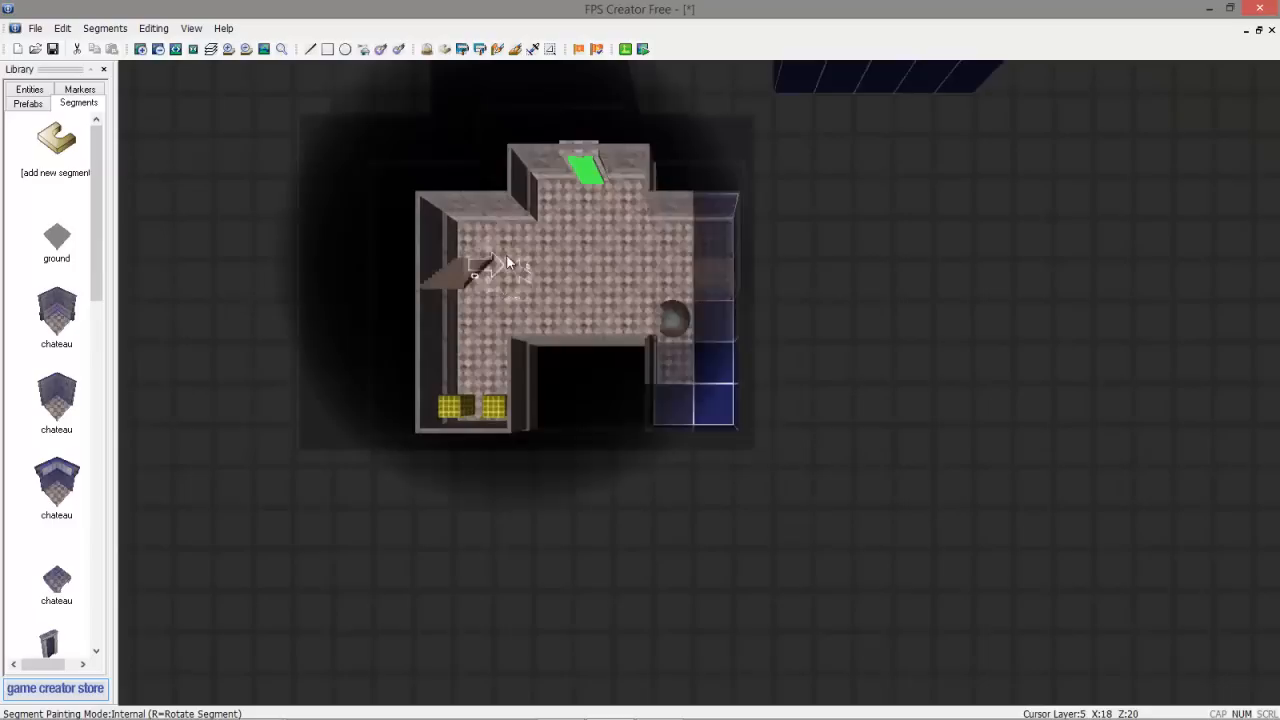
key(Left)
key(Up)
key(Right)
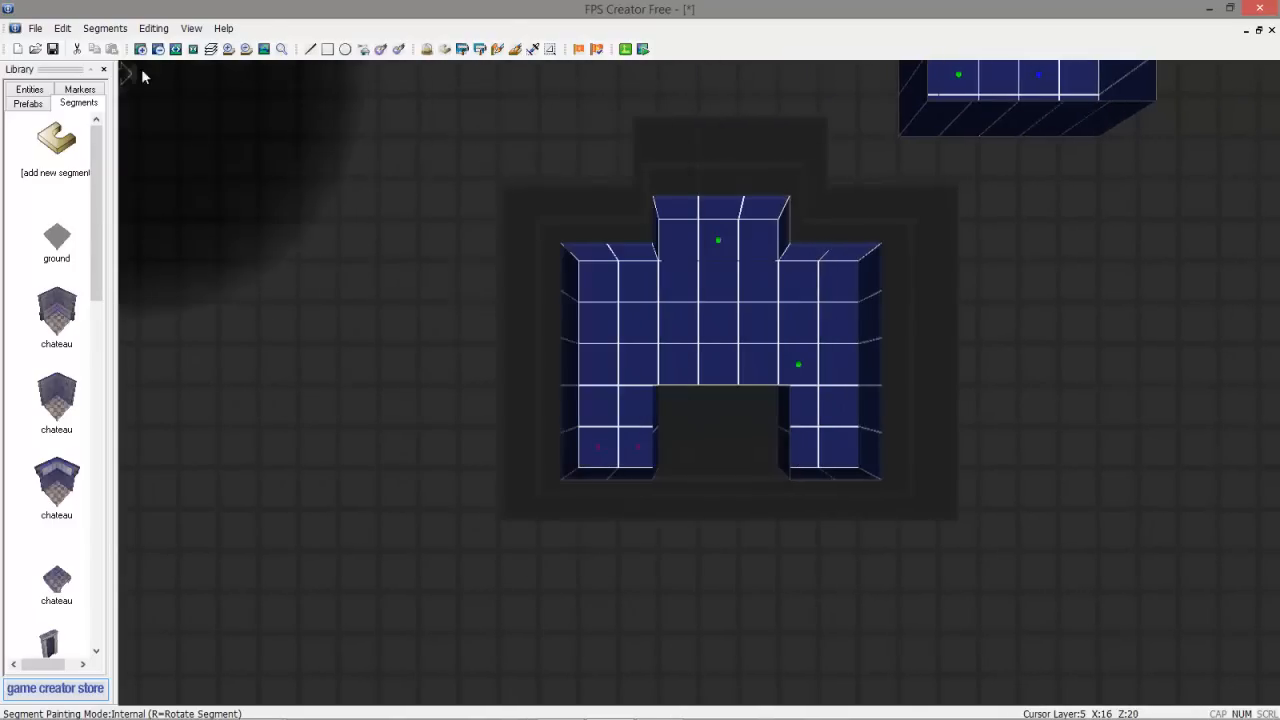
click(245, 50)
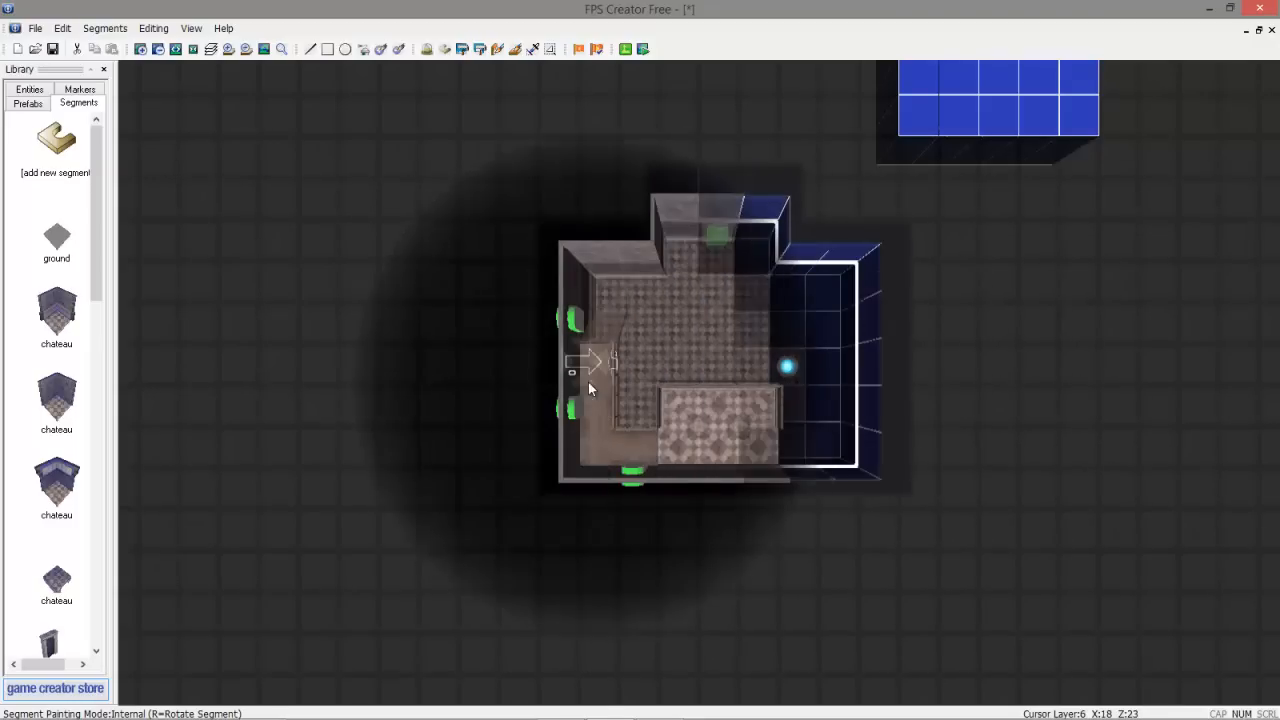
click(229, 52)
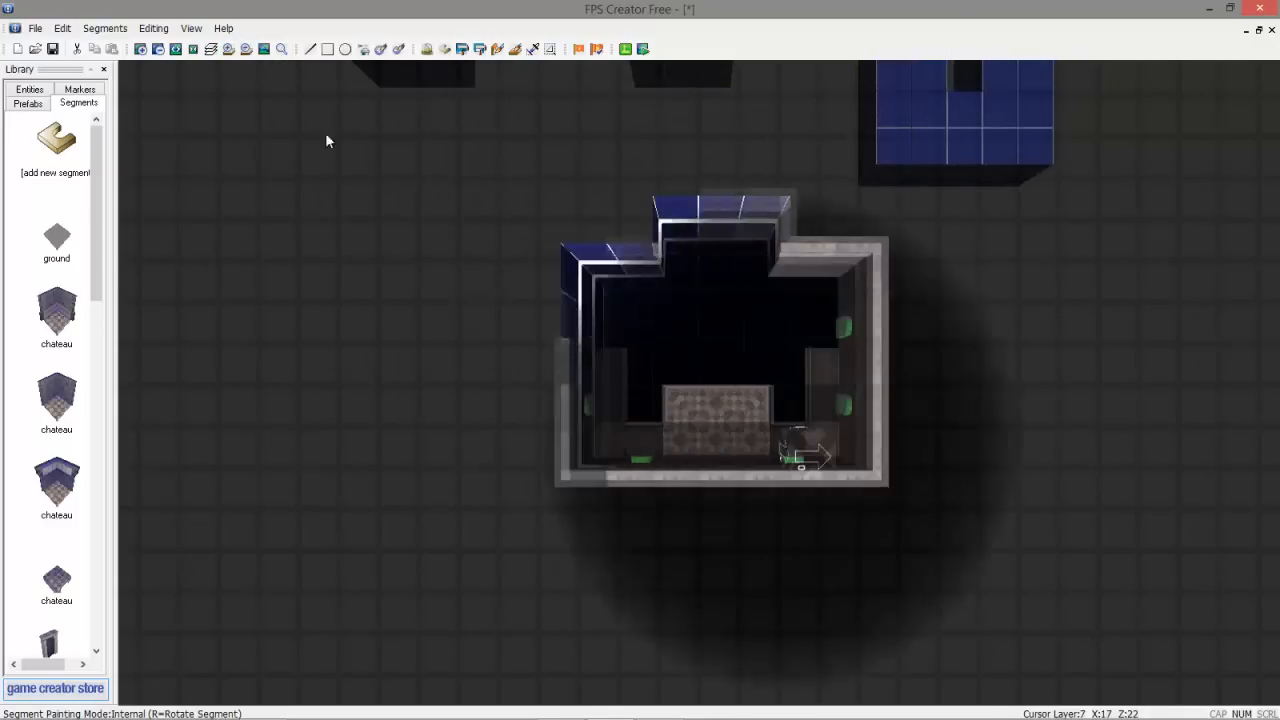
click(246, 51)
scroll(606, 420, up, 3)
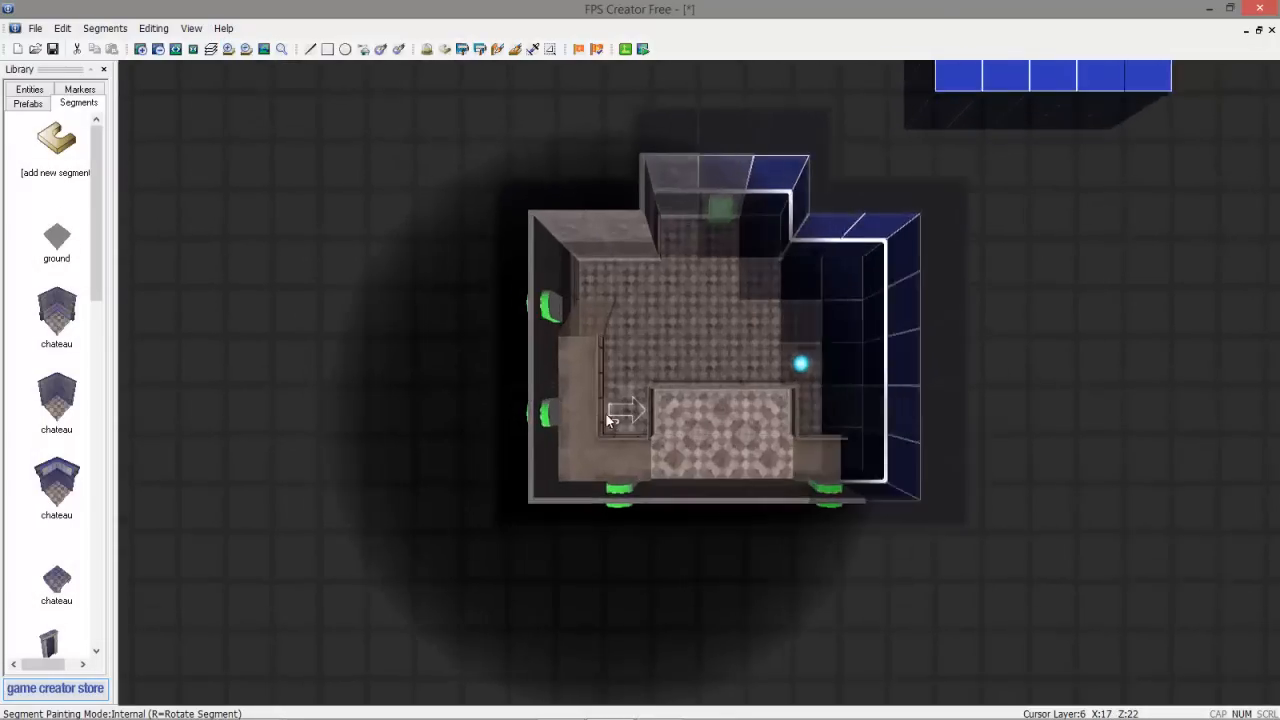
scroll(603, 428, up, 2)
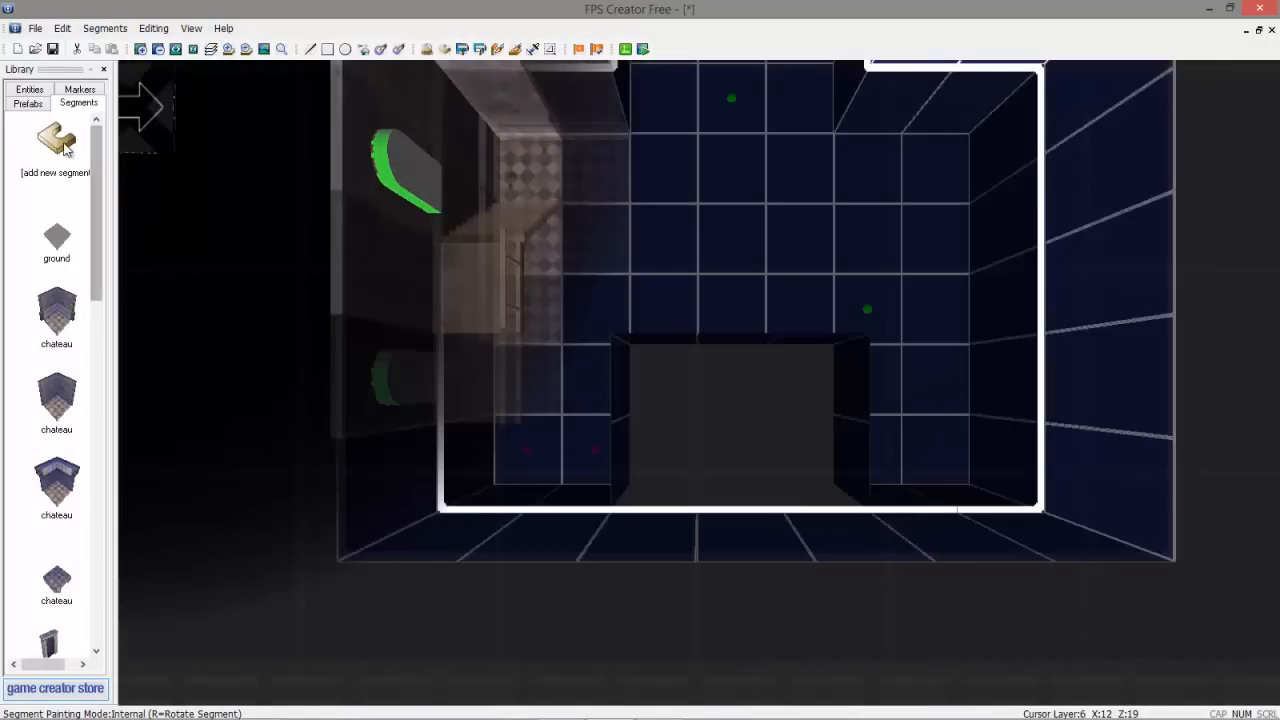
click(58, 142)
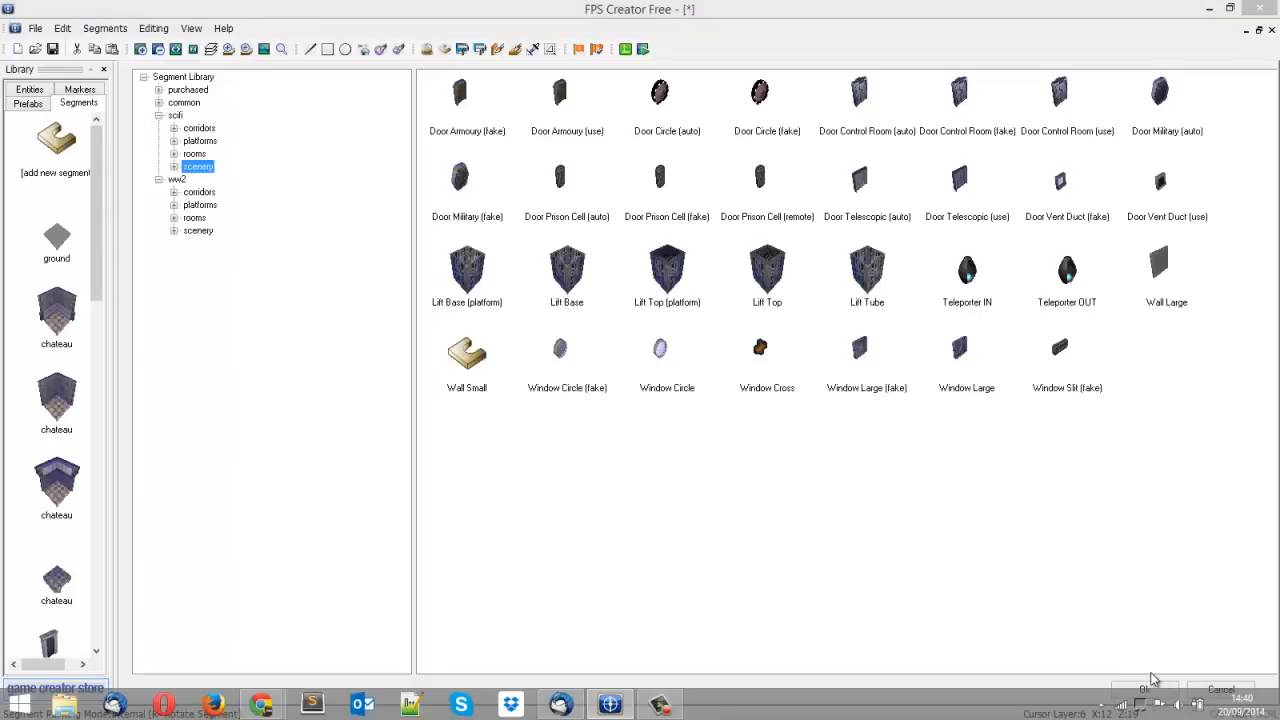
click(193, 155)
click(201, 140)
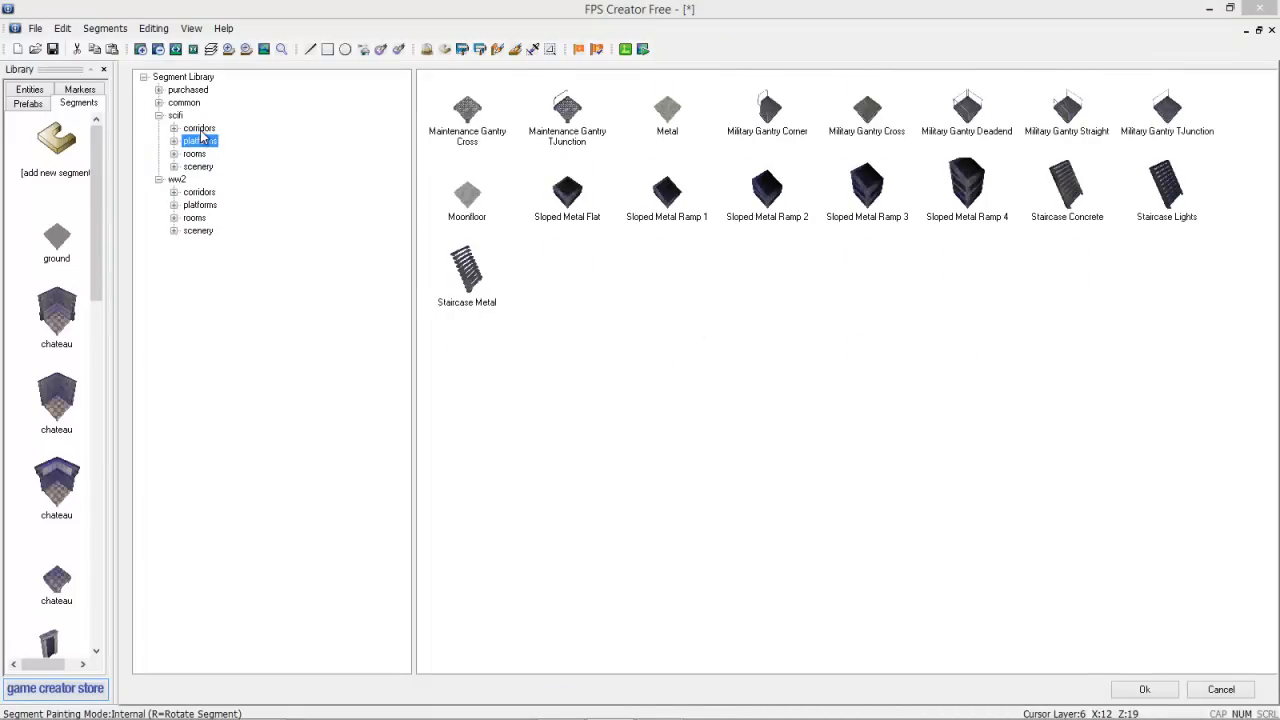
click(199, 128)
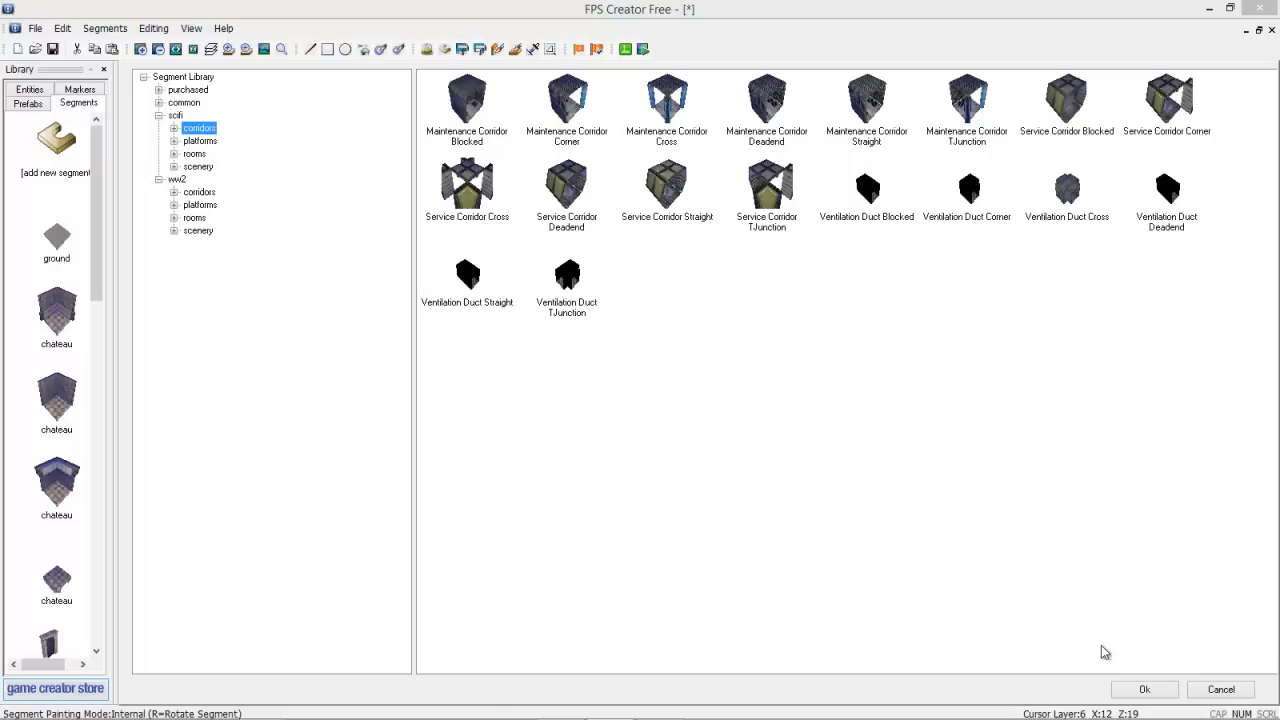
click(1221, 688)
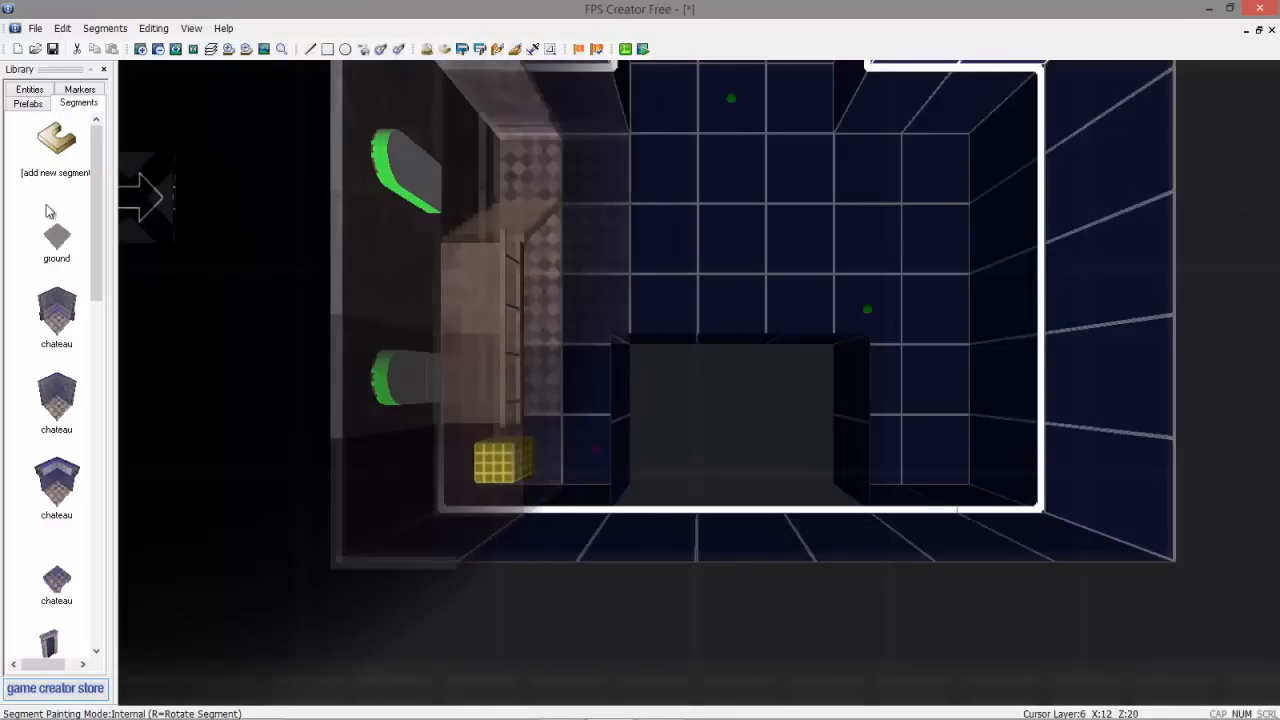
click(58, 148)
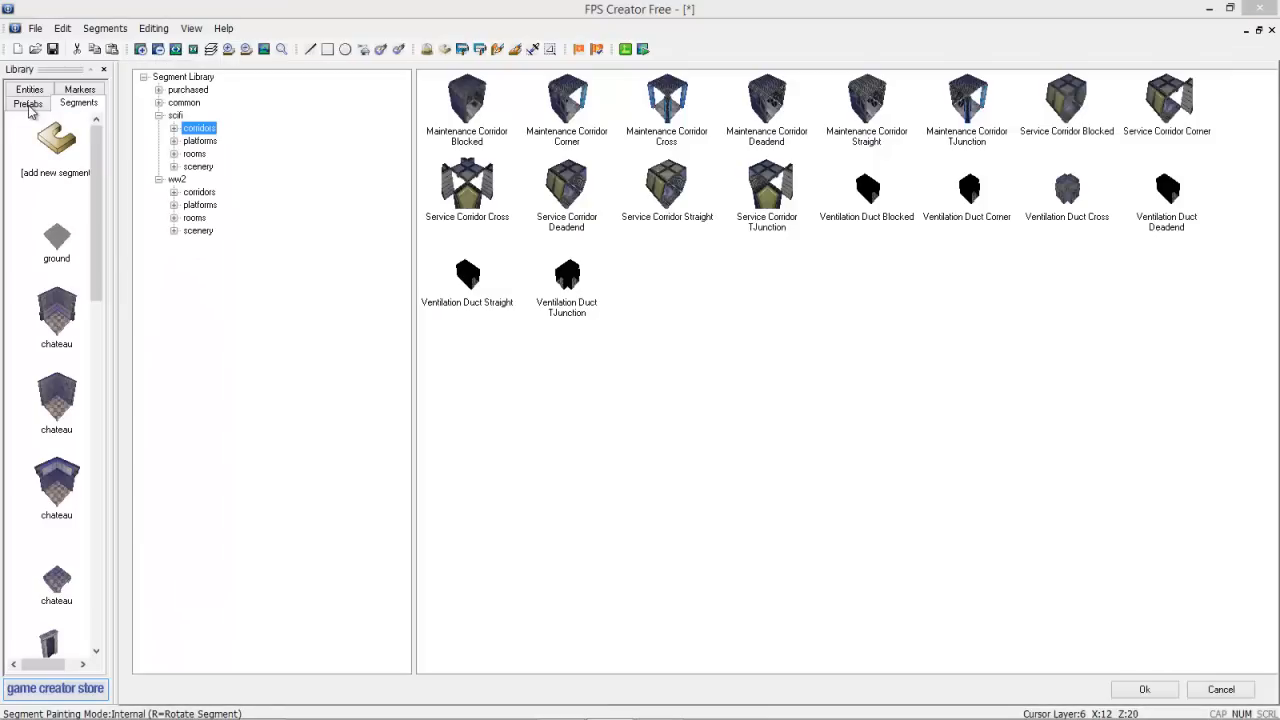
click(1221, 689)
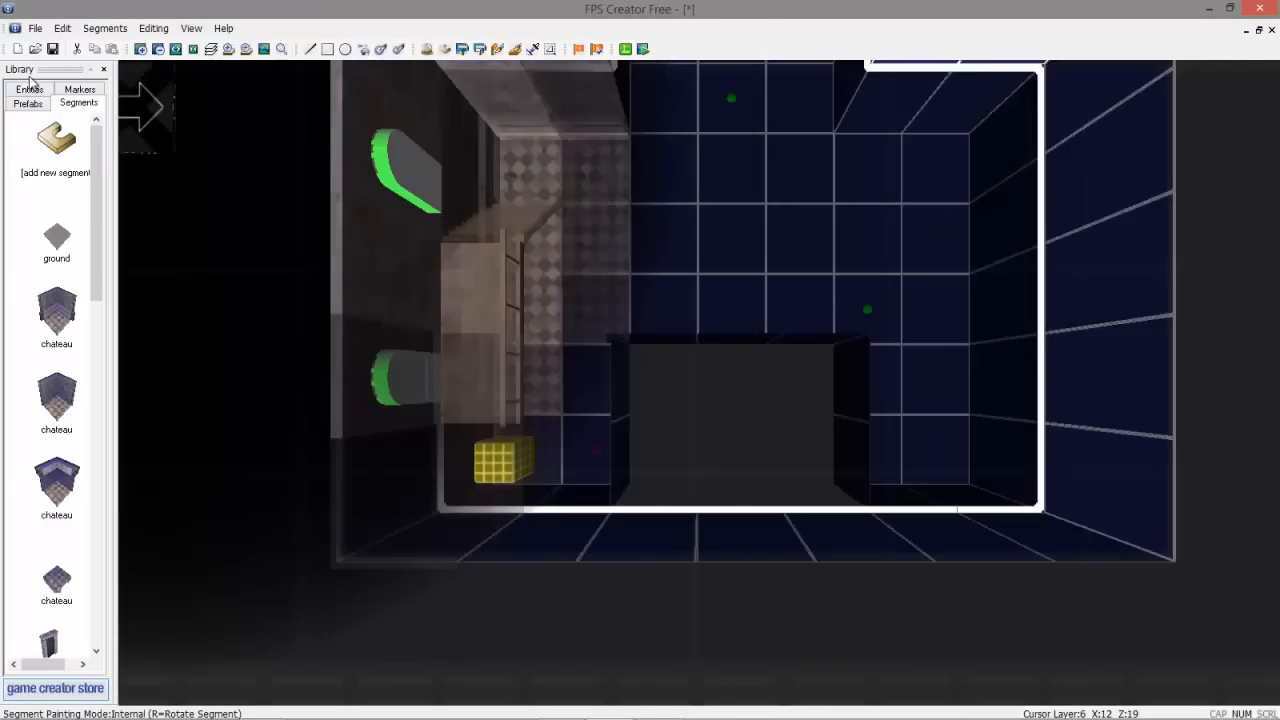
Add the scifi character Aiko (Shot Gun) and place it on layer 6 in the middle of the chateau's central floor area
click(29, 89)
click(58, 148)
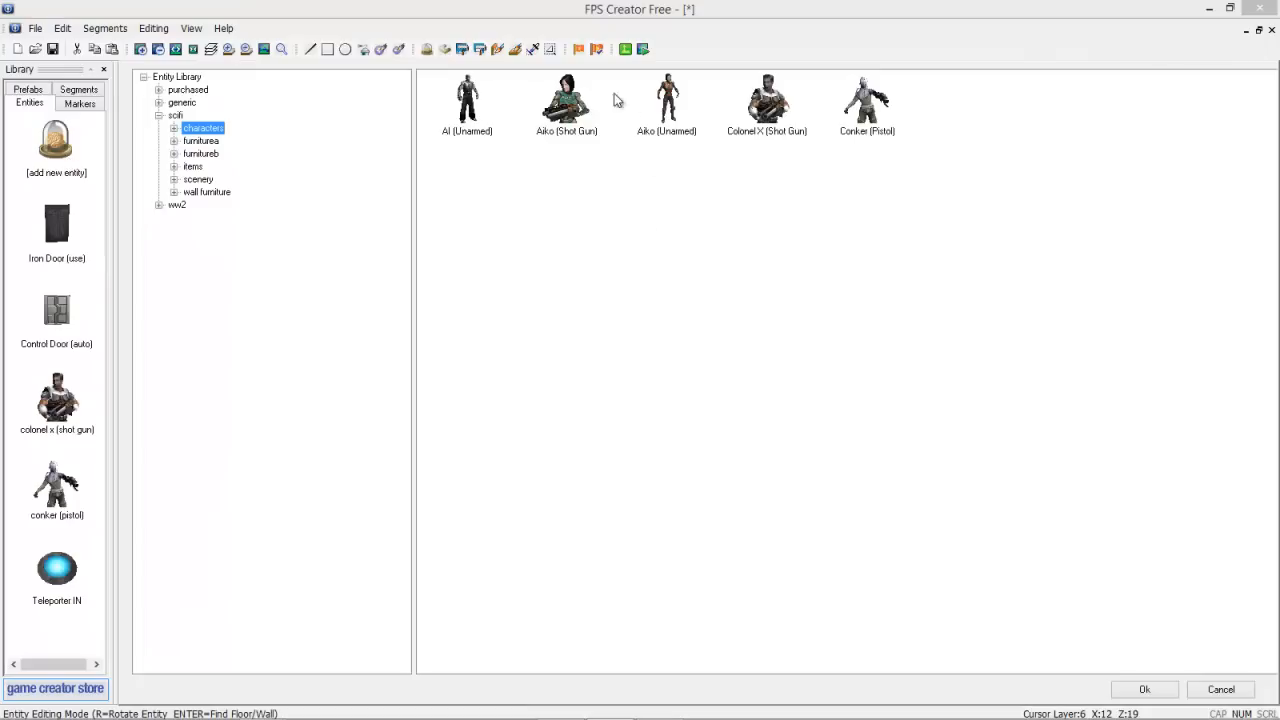
click(573, 96)
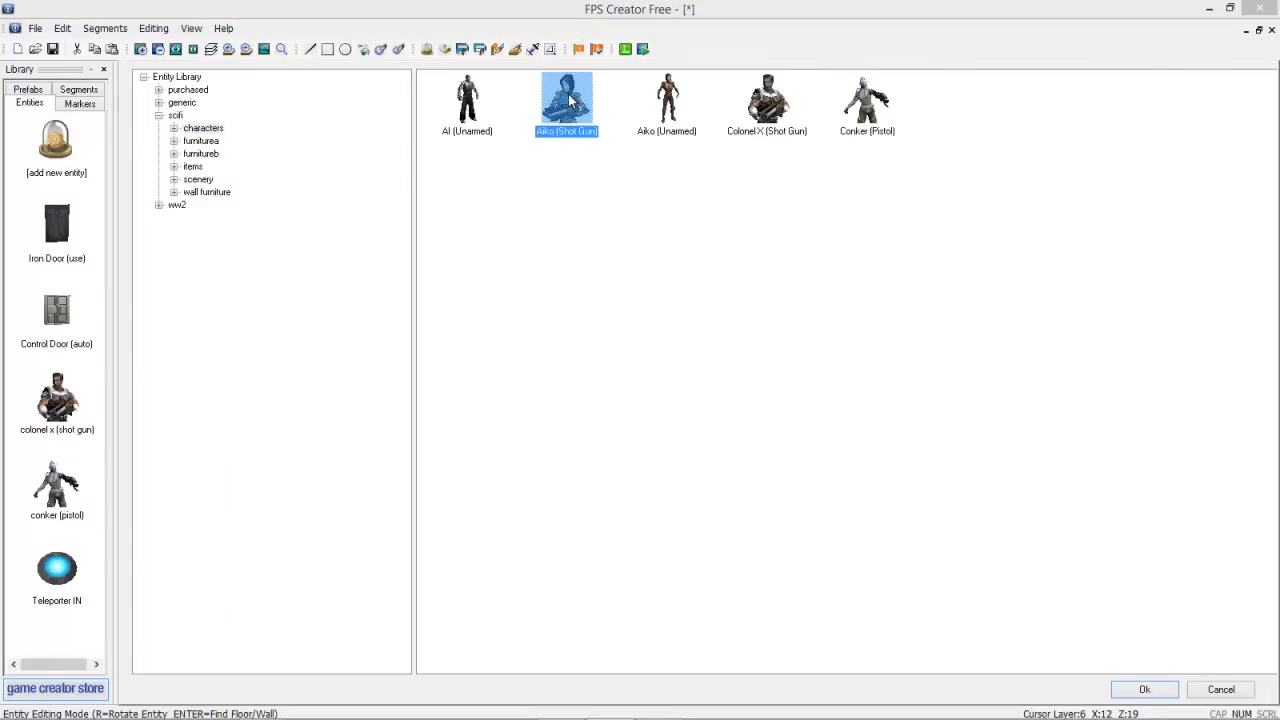
double_click(572, 98)
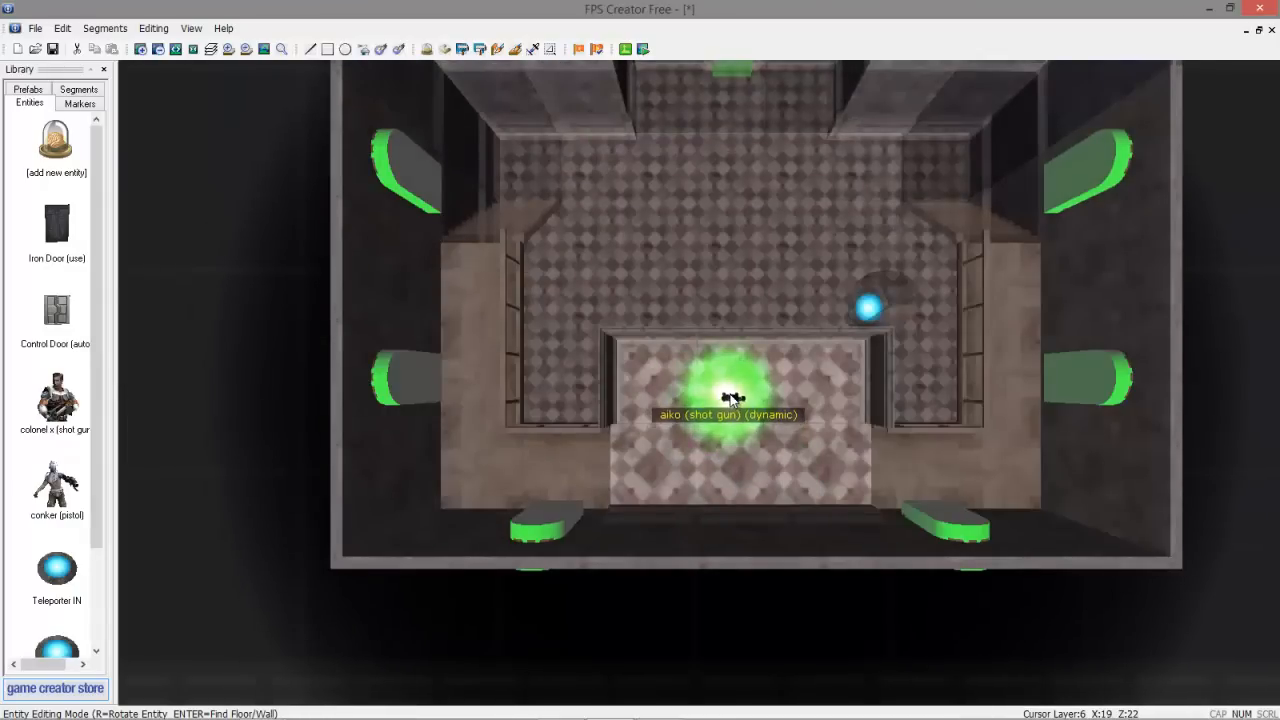
click(741, 458)
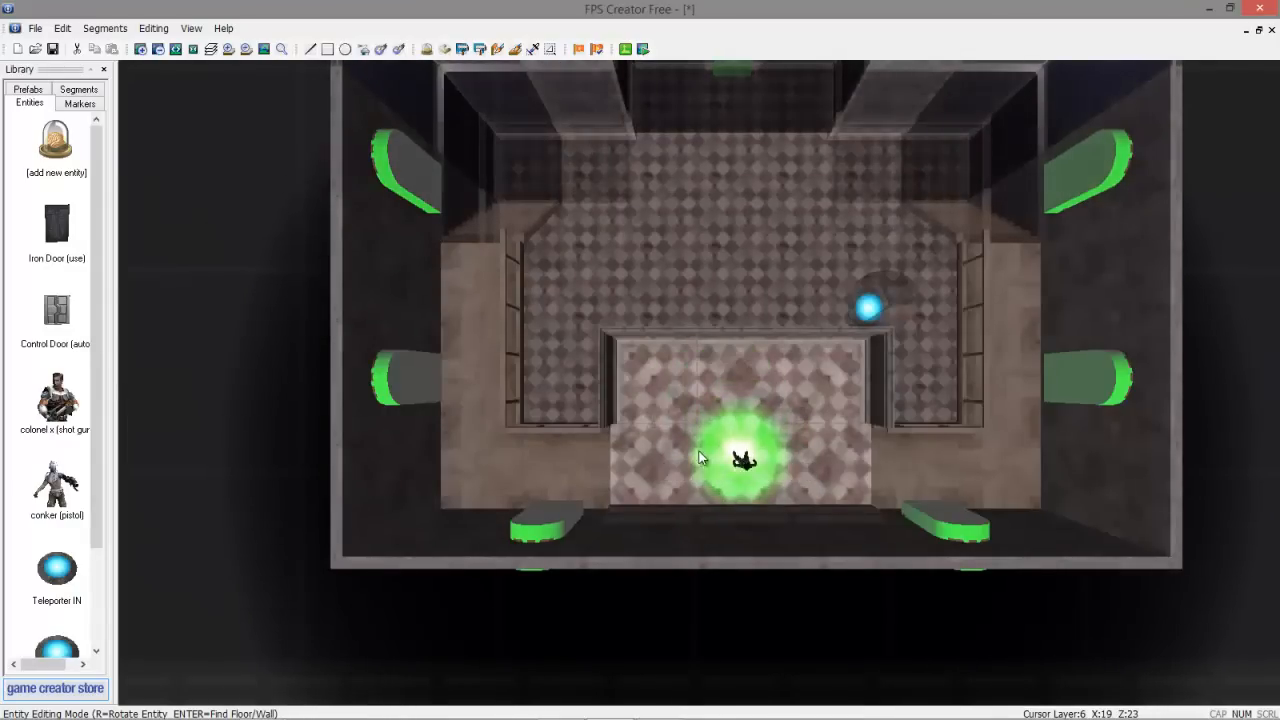
In the Aiko character's AI settings, set Rate Of Fire to 100, View Cone Angle to 90 and Take Weapon's Ammo to 5
right_click(746, 461)
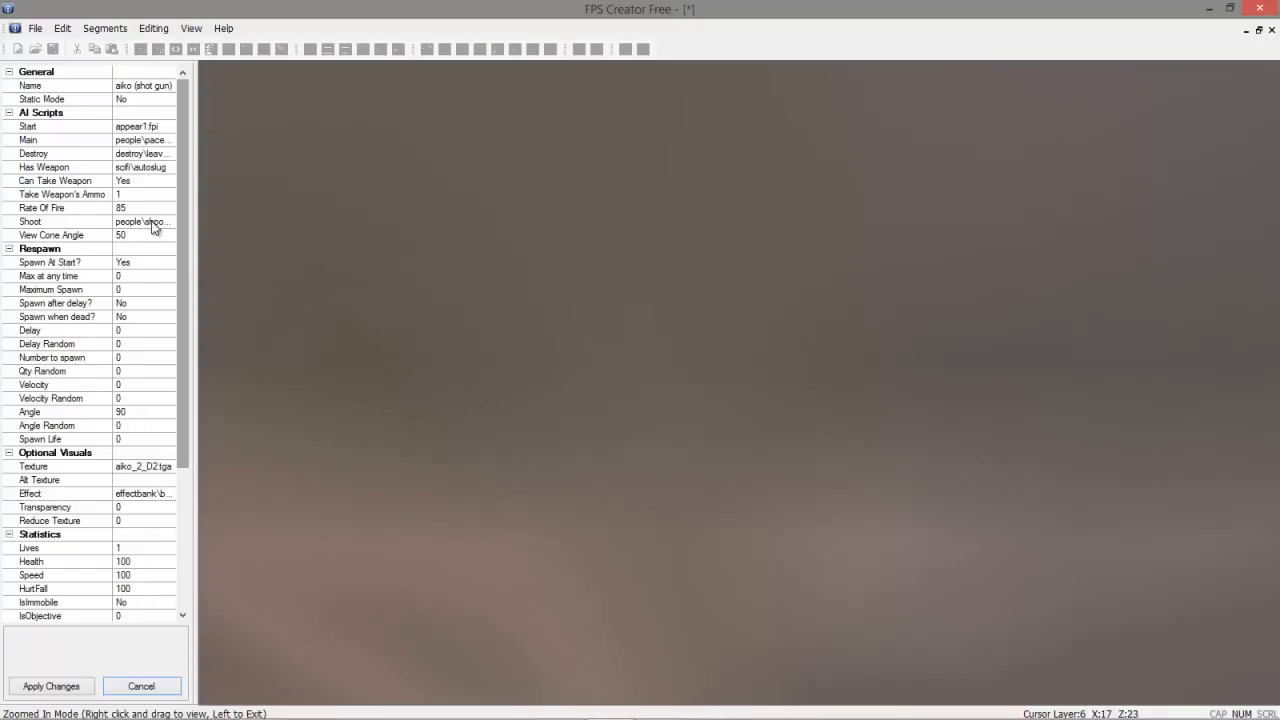
click(144, 207)
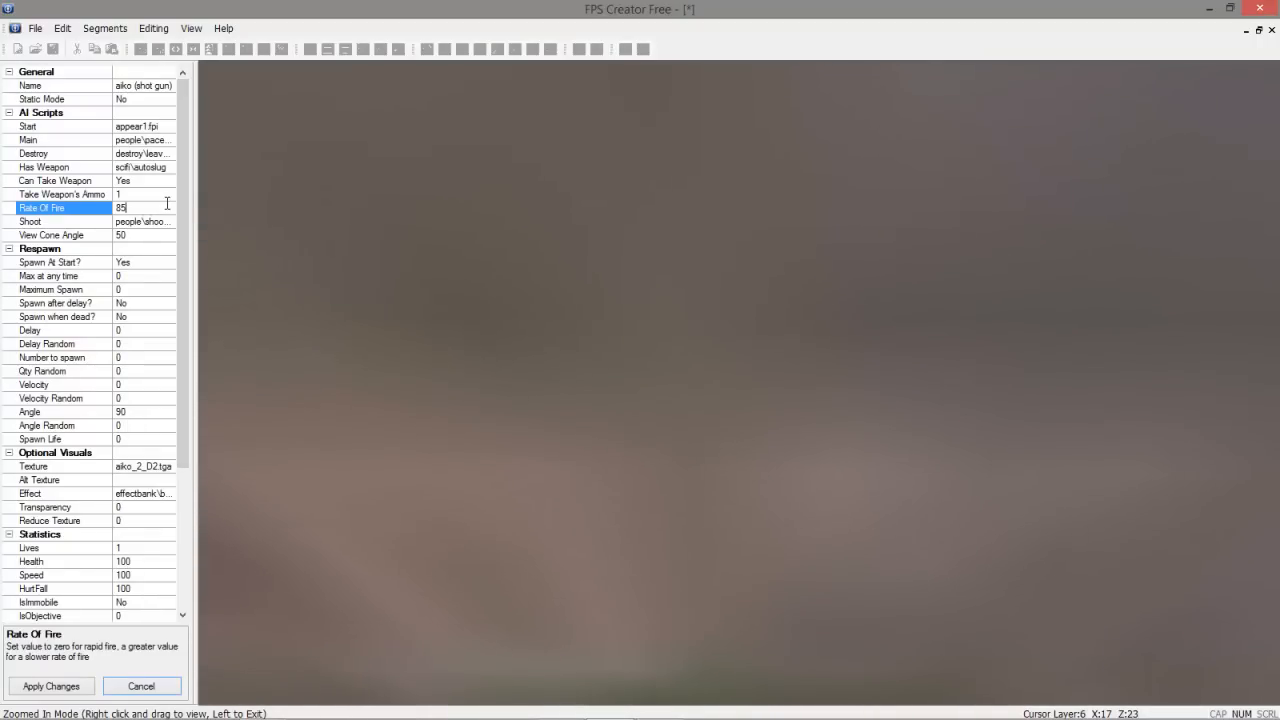
text(100)
click(133, 236)
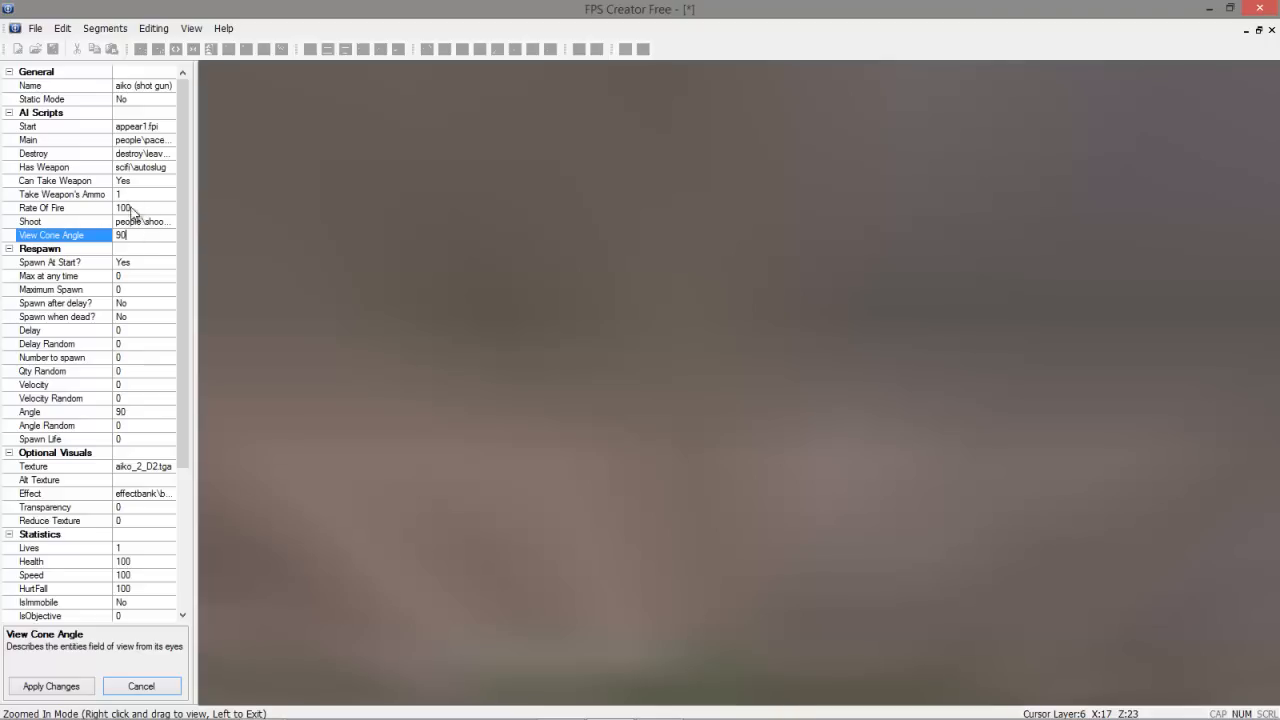
click(125, 194)
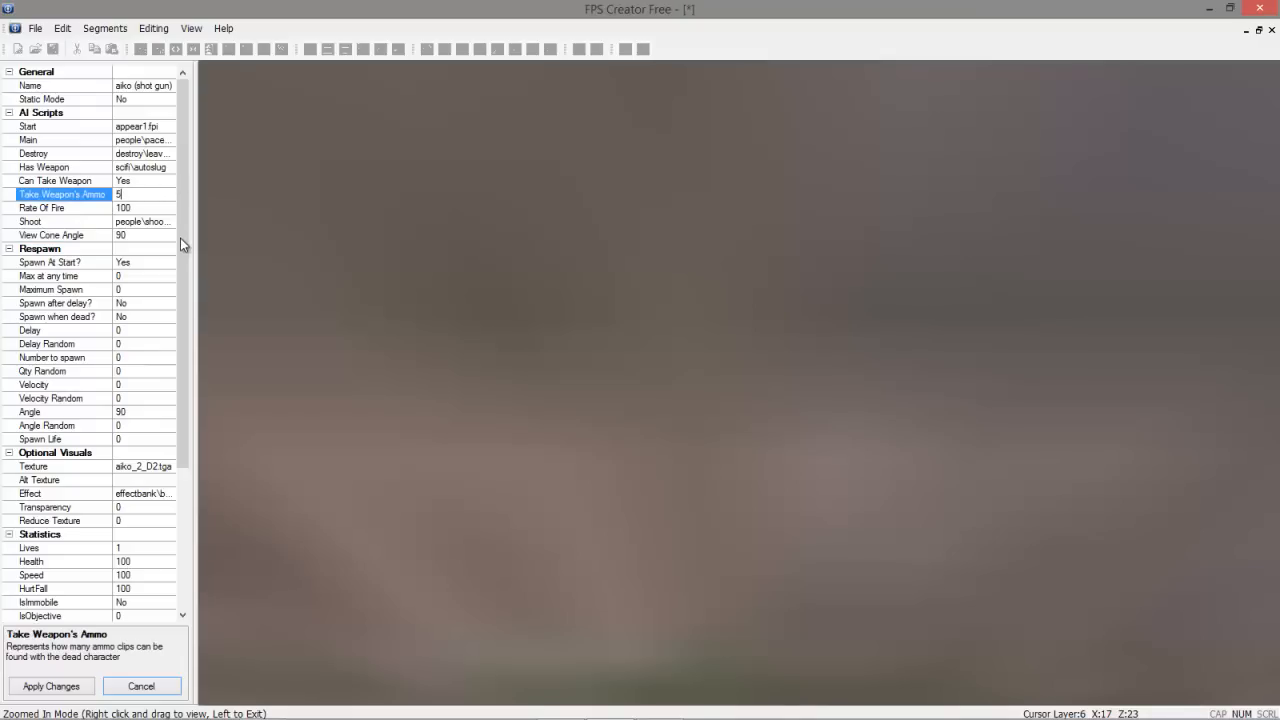
Set the Aiko character's Health to 1000, Speed to 120 and IsImmobile to Yes
drag(182, 249, 181, 390)
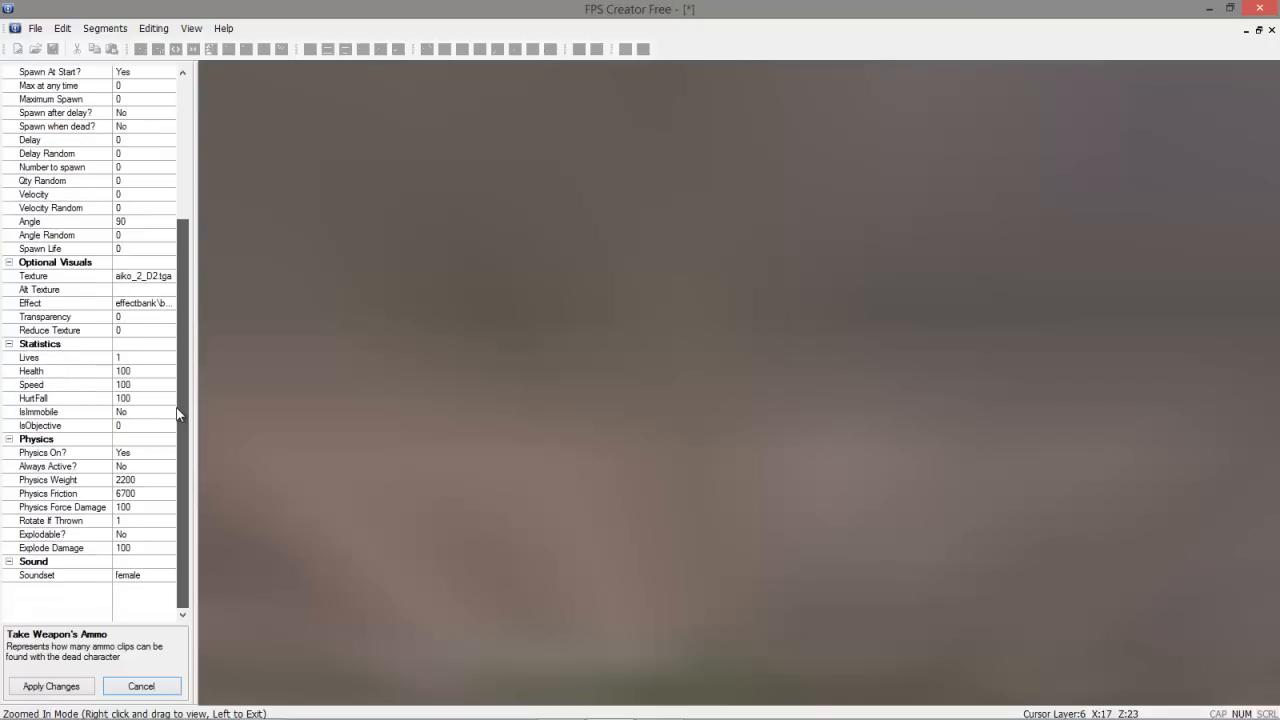
click(137, 357)
click(143, 371)
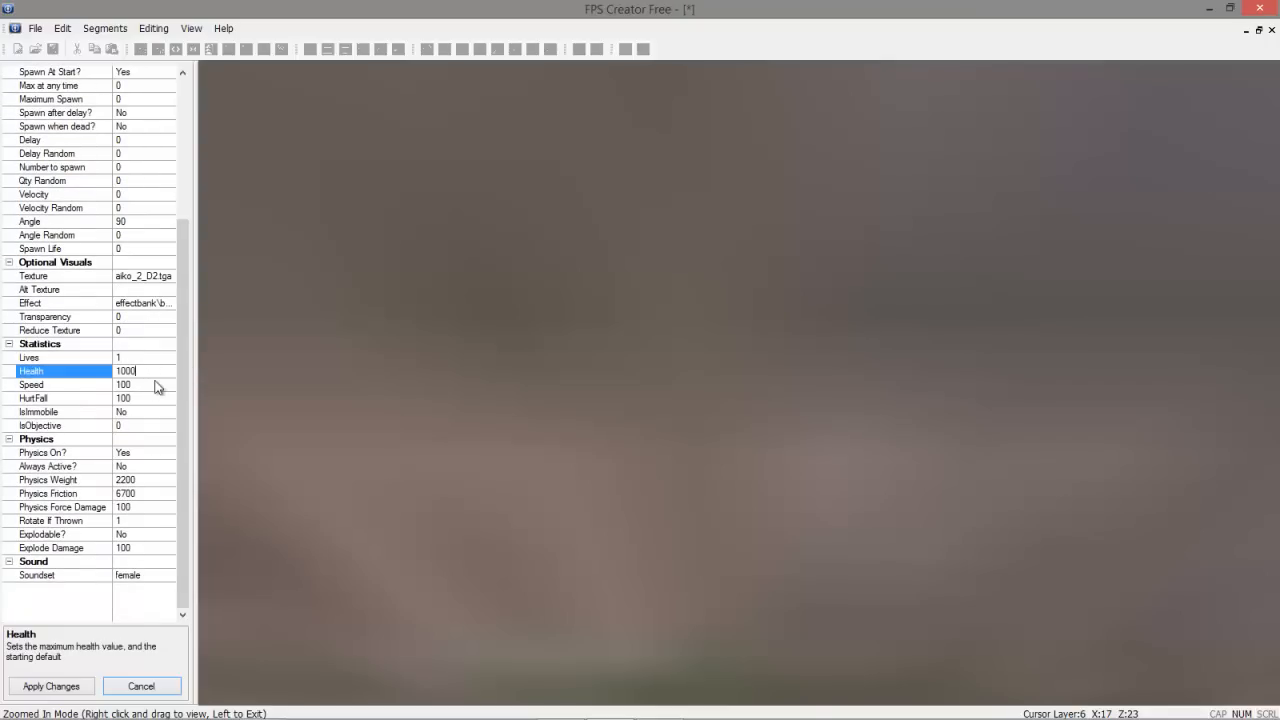
click(147, 384)
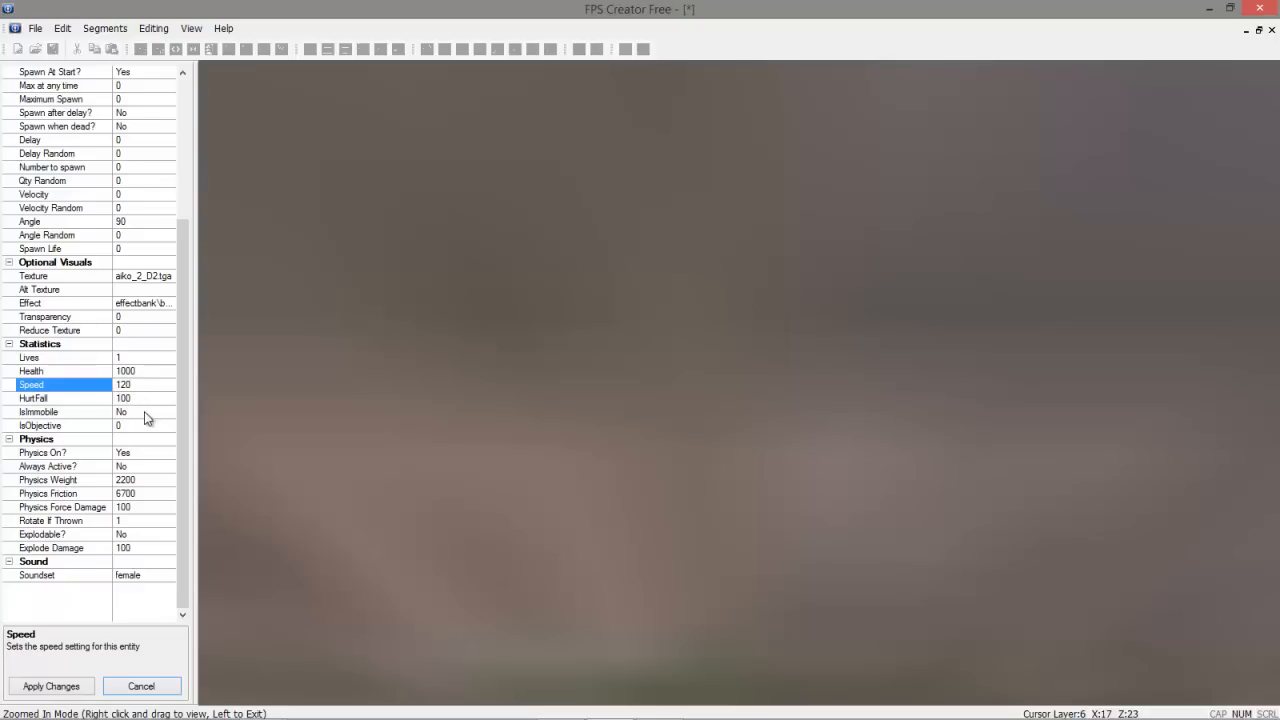
click(144, 412)
click(170, 412)
click(137, 438)
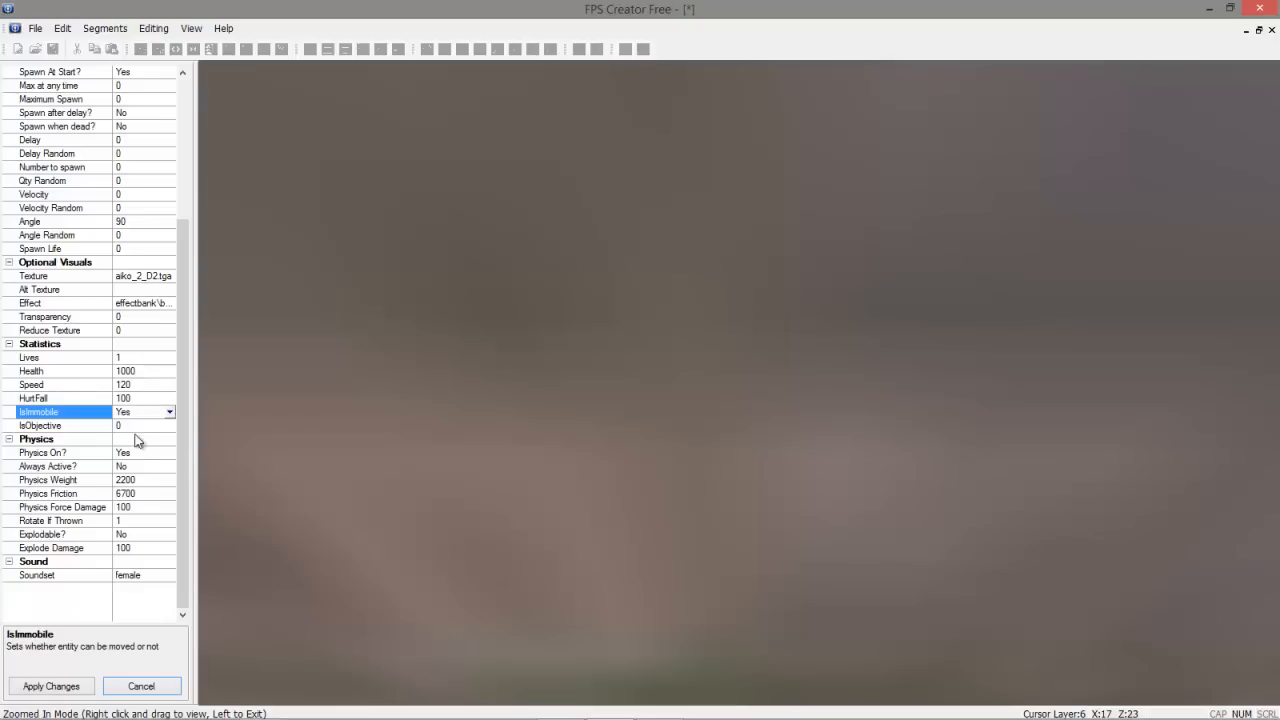
Set the Aiko character's IsObjective value to 1 and apply the property changes, returning to the level map
click(124, 425)
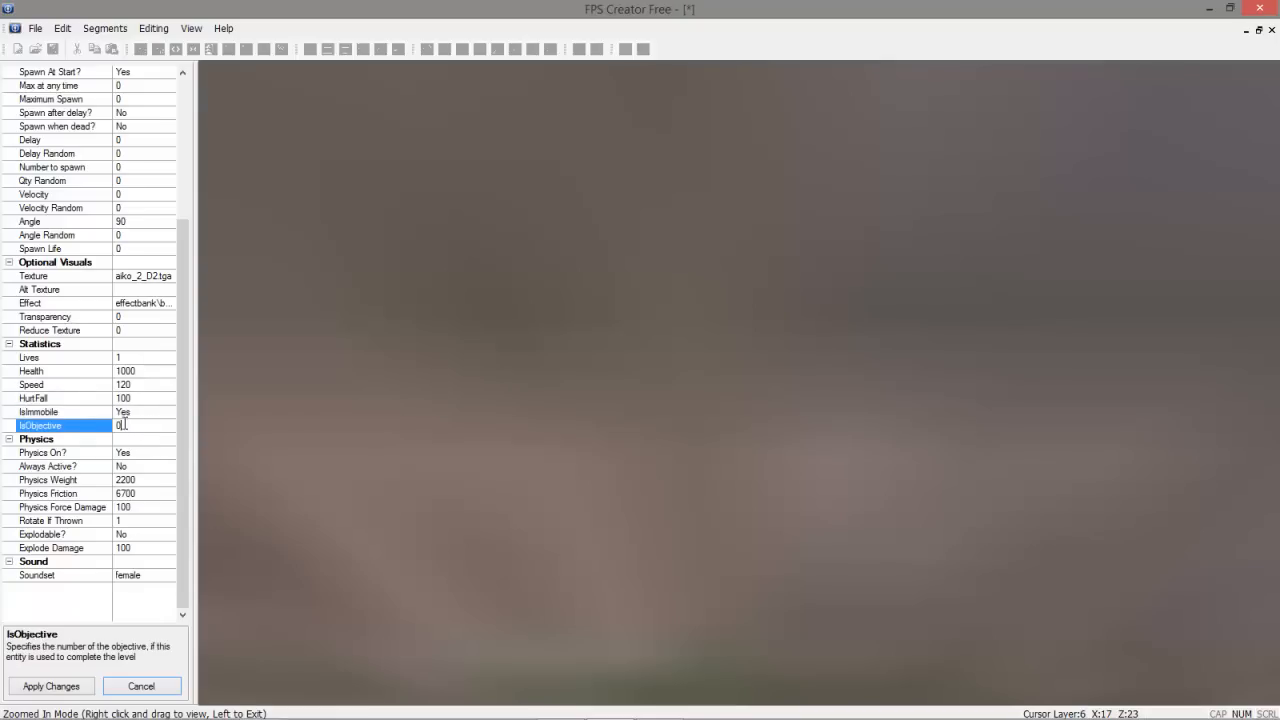
key(BackSpace)
text(1)
drag(180, 470, 197, 271)
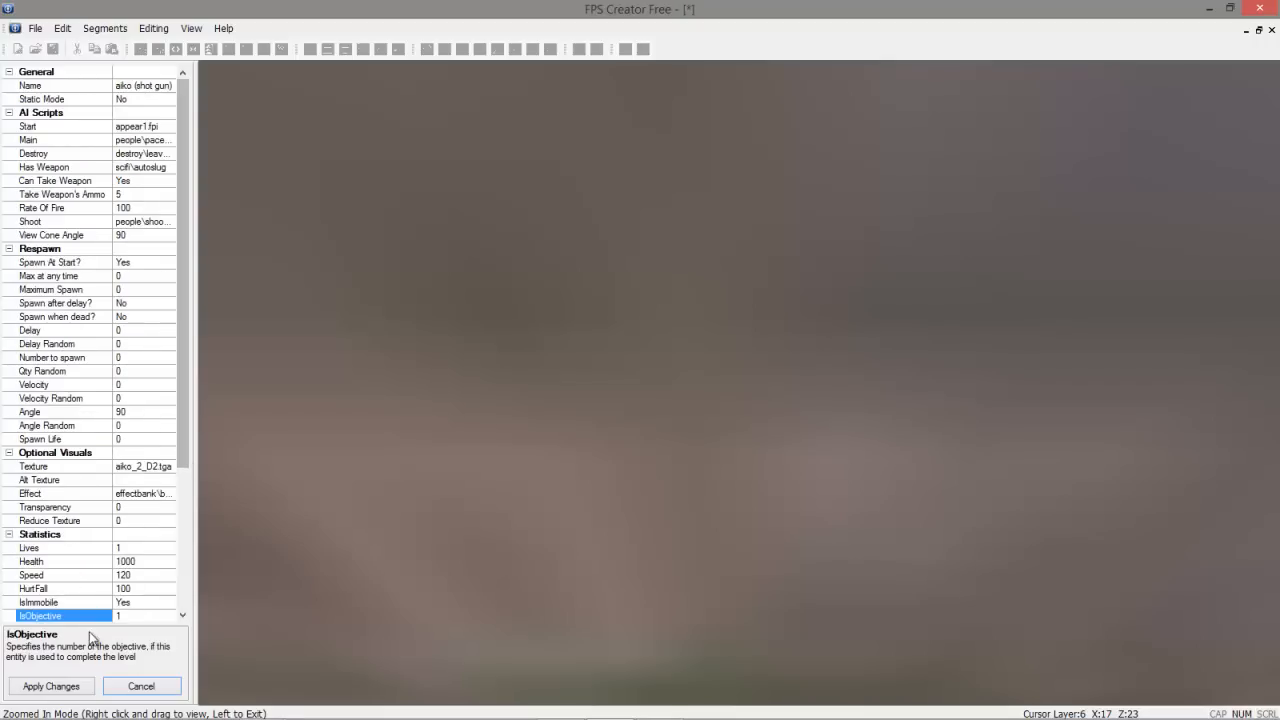
click(51, 686)
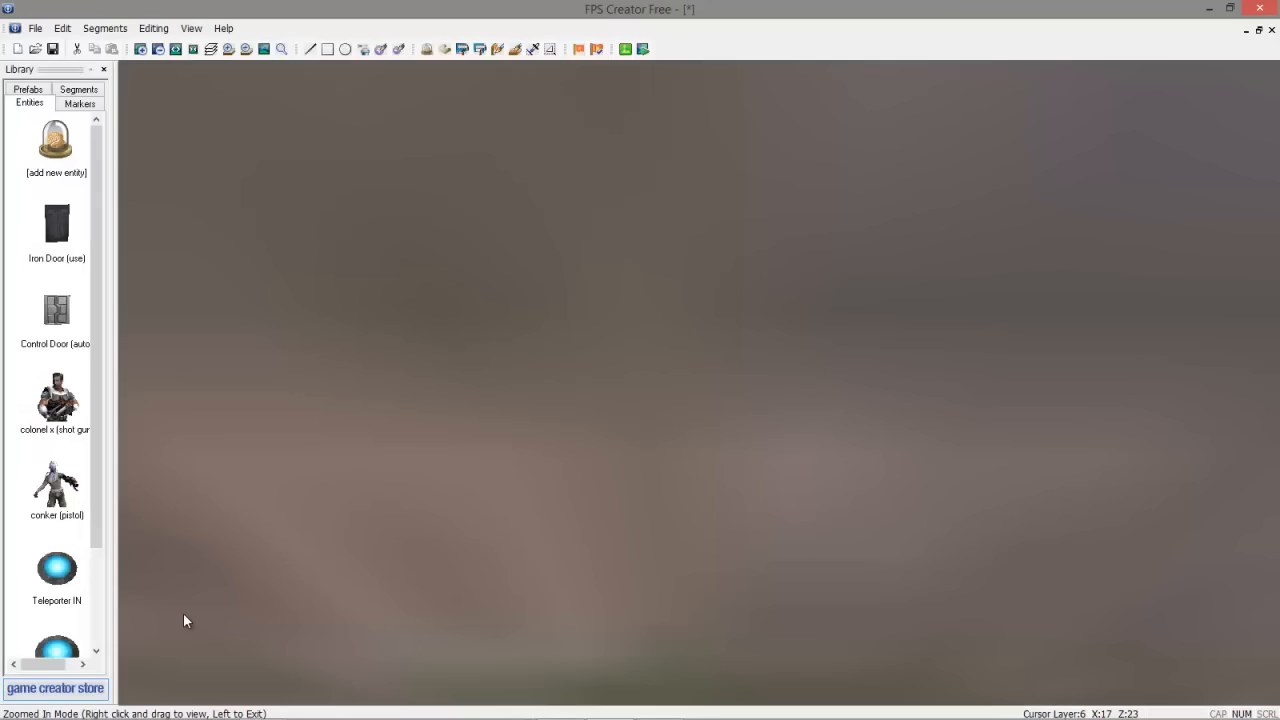
scroll(481, 205, up, 3)
scroll(686, 265, down, 5)
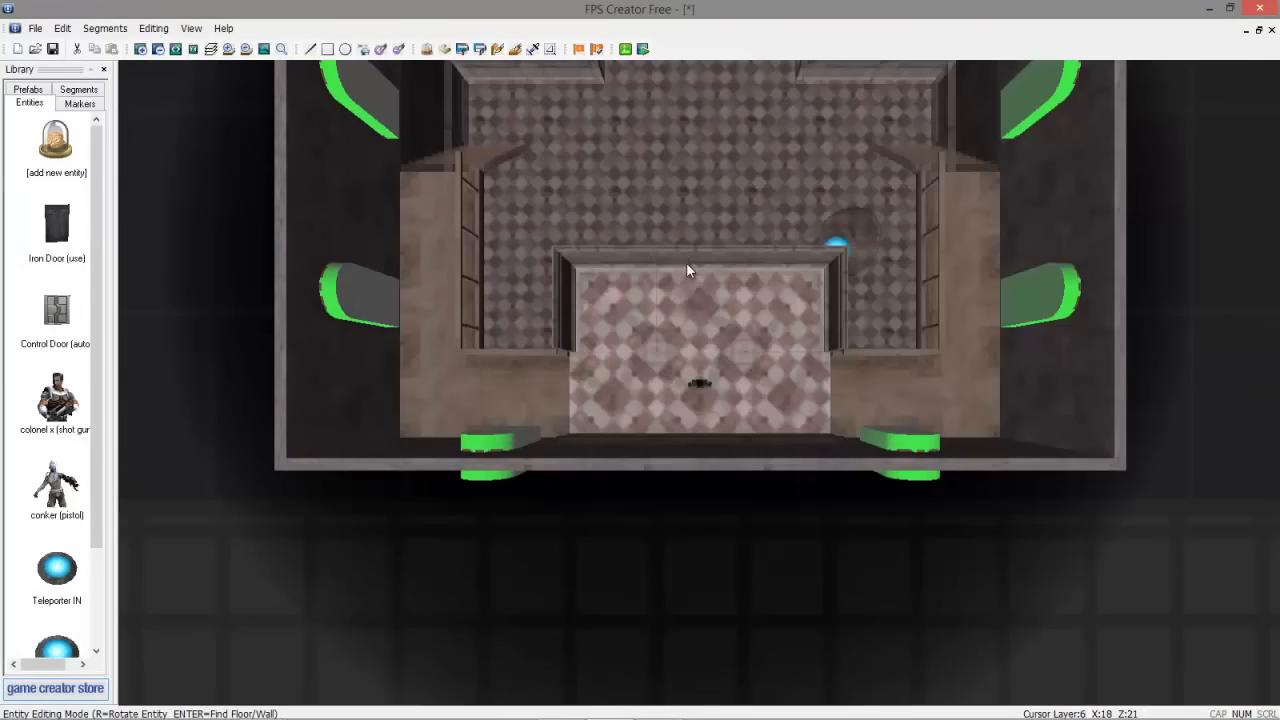
Run a quick preview of the level, look over the rooms and corridors, and return to the editor
key(Up)
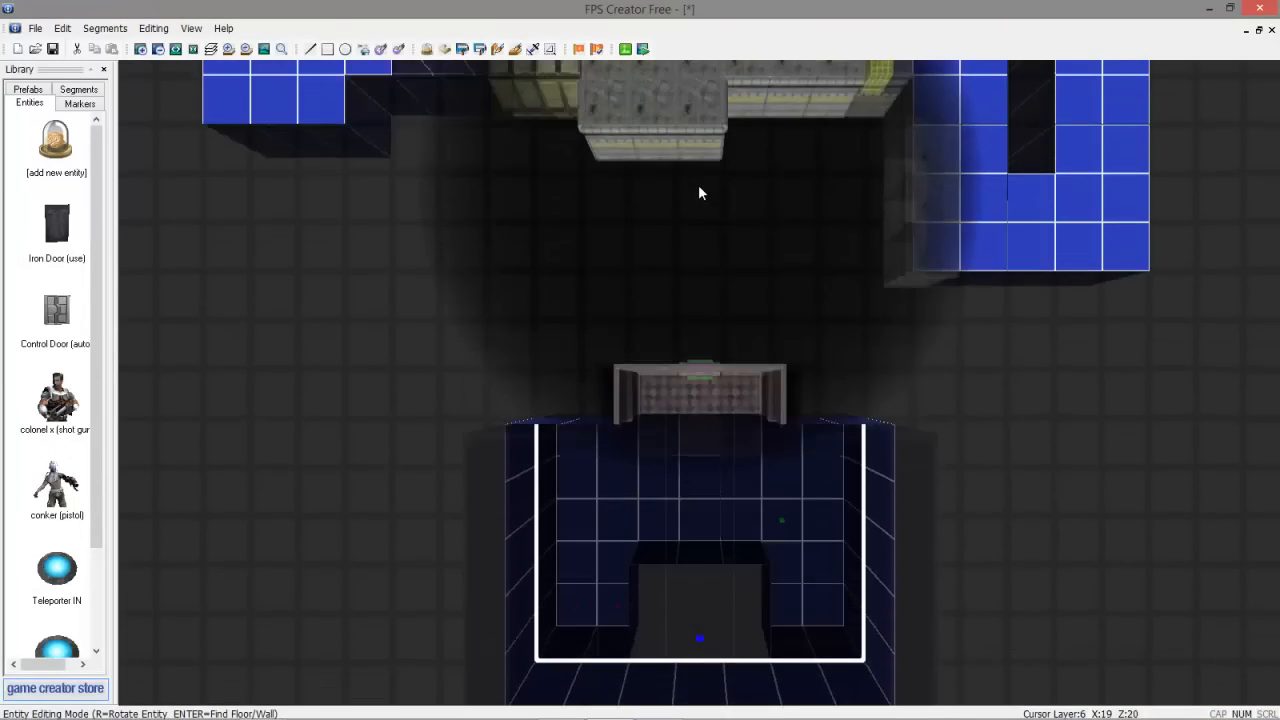
key(Down)
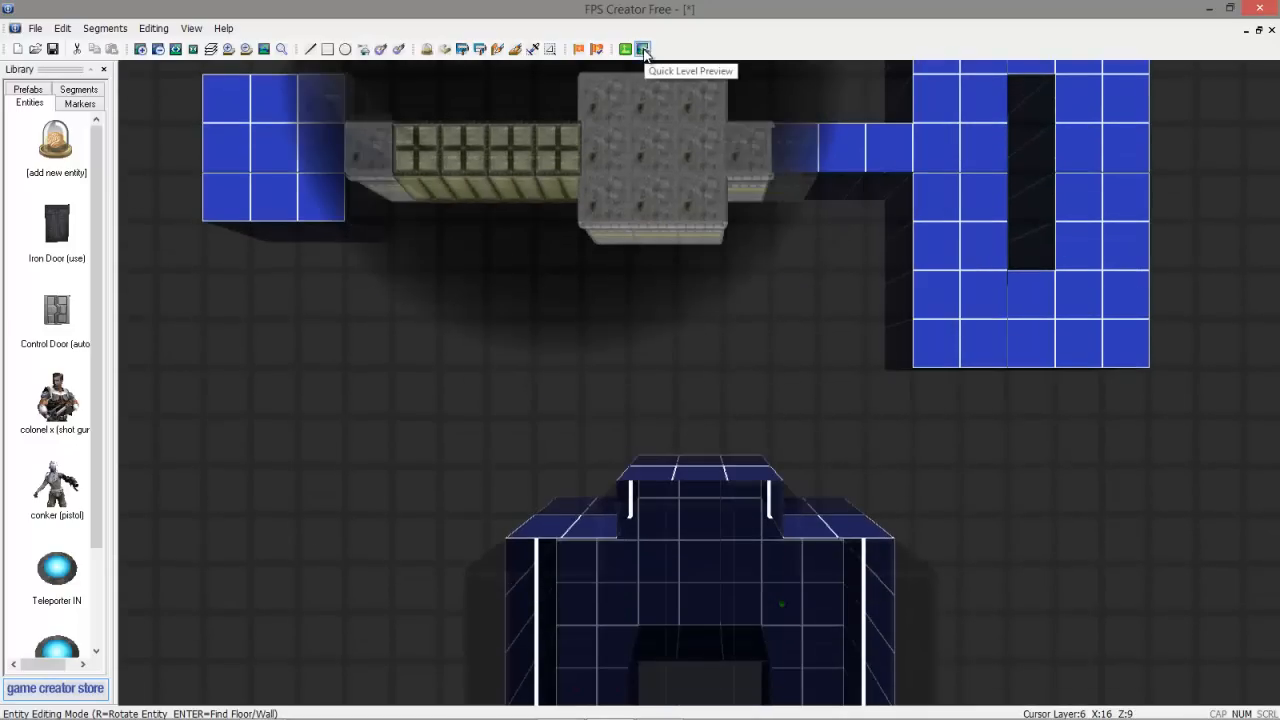
click(643, 50)
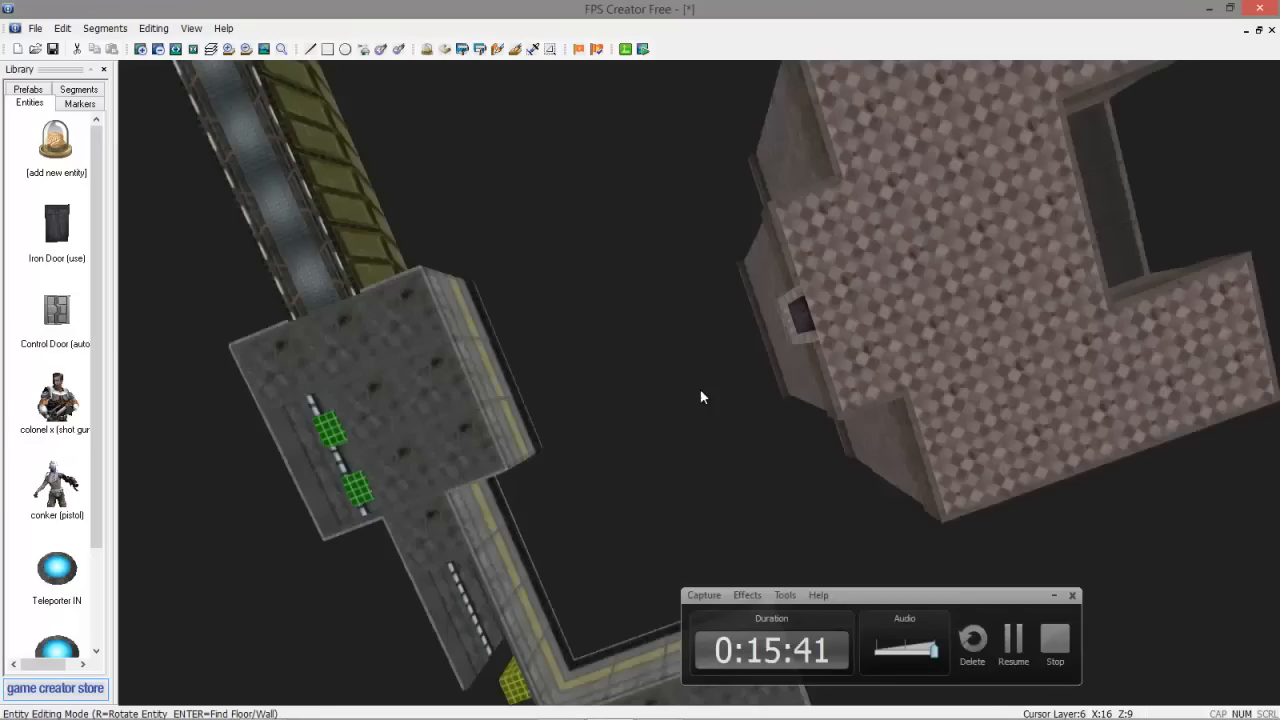
mouse_move(700, 389)
right_down()
mouse_move(701, 371)
mouse_move(709, 389)
mouse_move(689, 391)
mouse_move(709, 406)
mouse_move(700, 371)
mouse_move(700, 390)
mouse_move(677, 389)
mouse_move(701, 384)
mouse_move(681, 368)
mouse_move(701, 391)
right_up()
key(Escape)
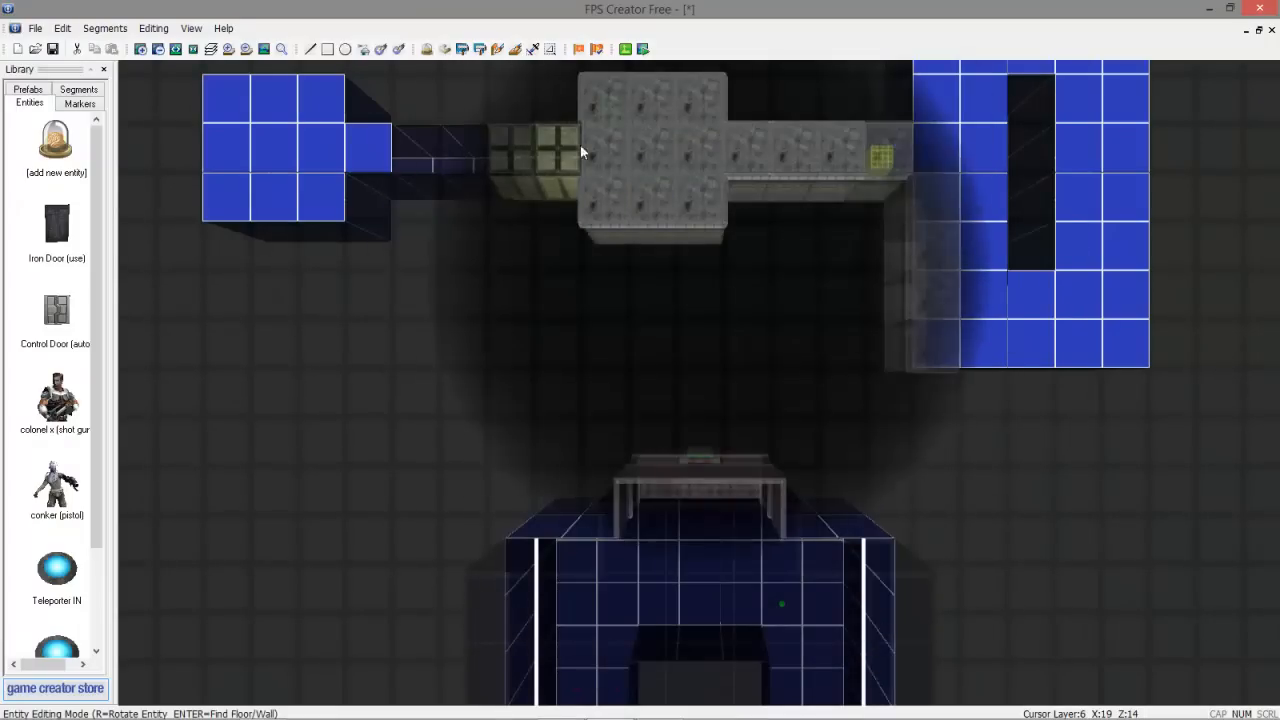
Examine the start room and its corridor across layers 6 to 4, then return to layer 5 at the room filled with green zones
key(Left)
key(Up)
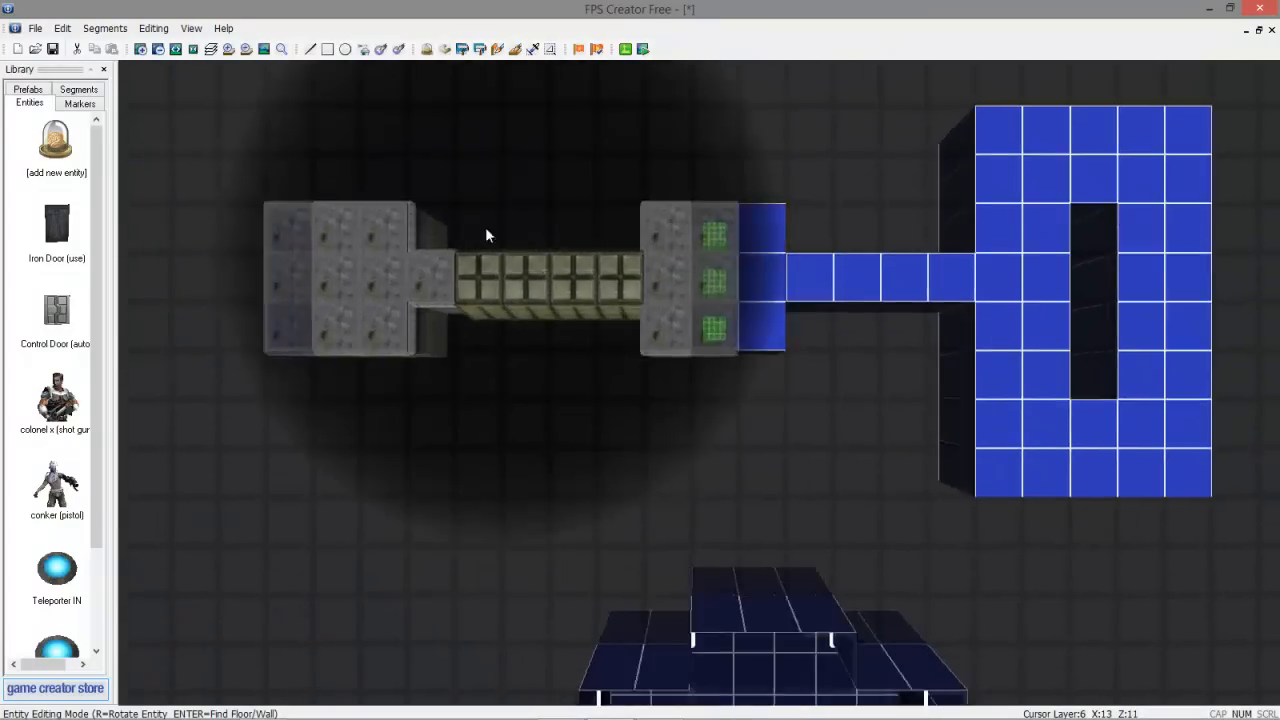
key(Down)
click(246, 49)
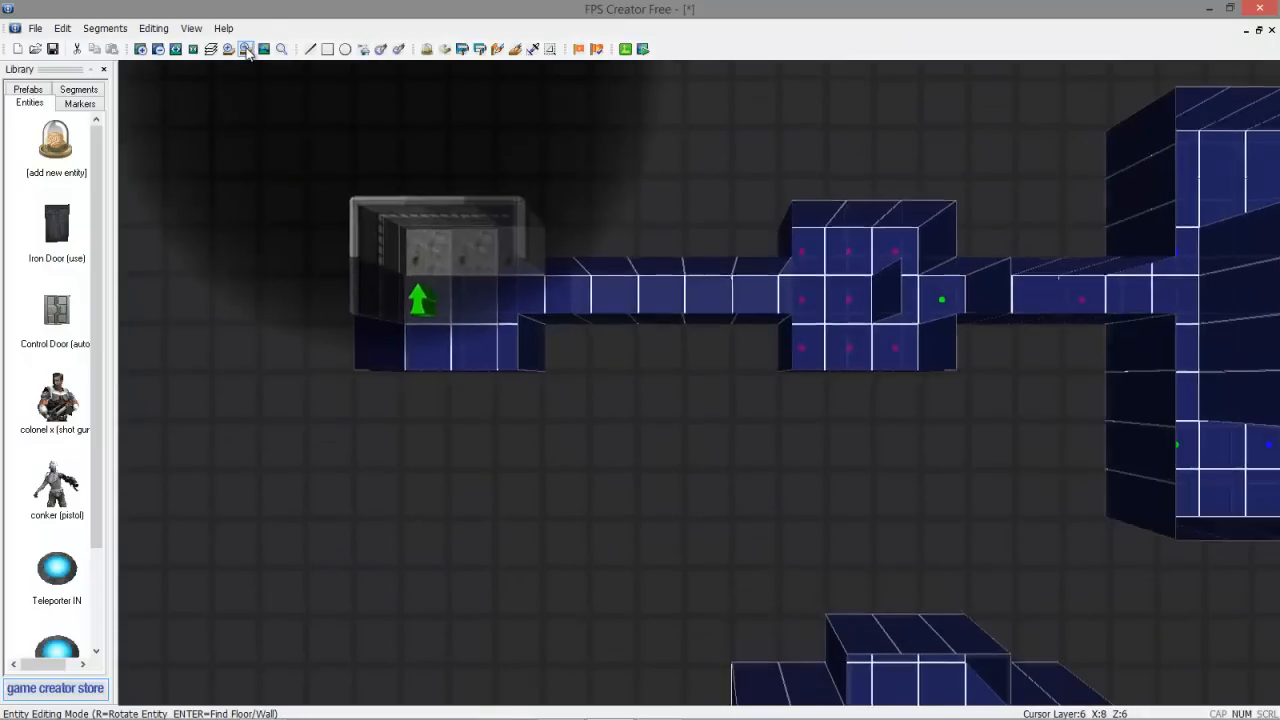
key(Left)
key(Up)
click(246, 49)
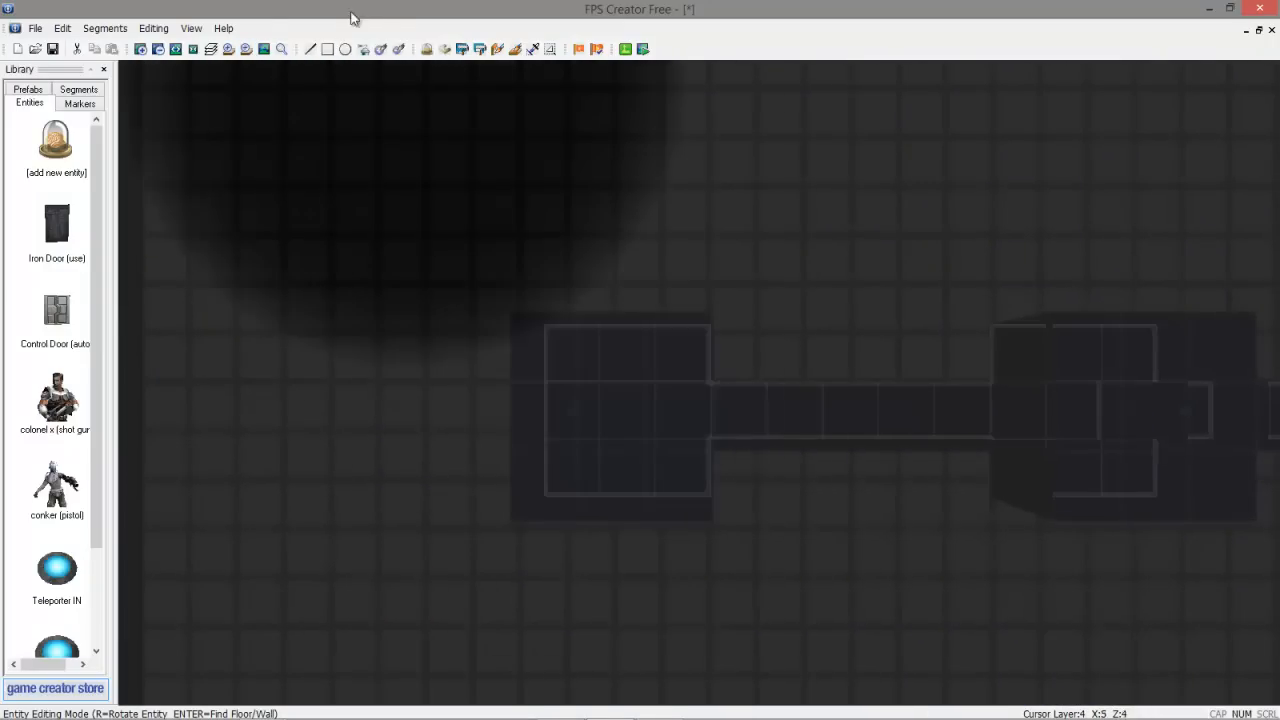
click(229, 49)
key(Down)
key(Right)
key(Right)
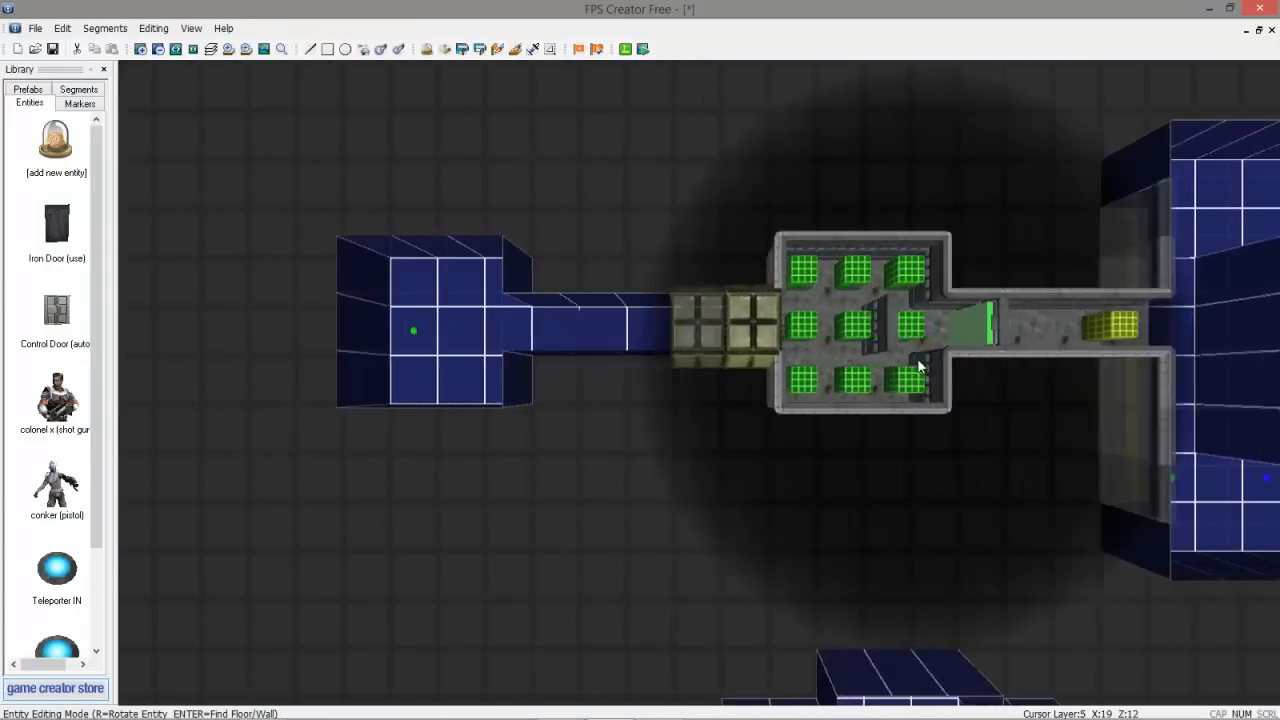
Run a test of the level, walk through the rooms past the characters and along the corridor to the door, and return to the editor
click(643, 49)
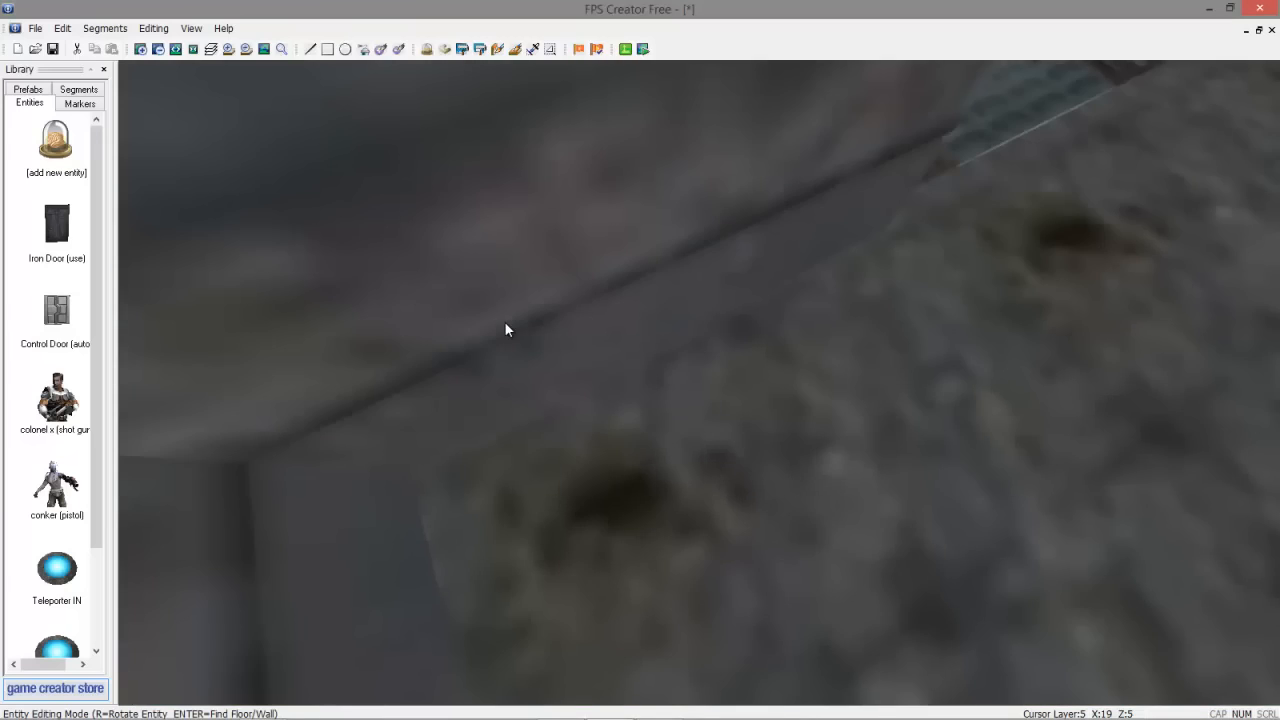
right_drag(505, 324, 699, 382)
key(w)
key(w)
key(w)
key(w)
key(w)
key(w)
key(w)
key(w)
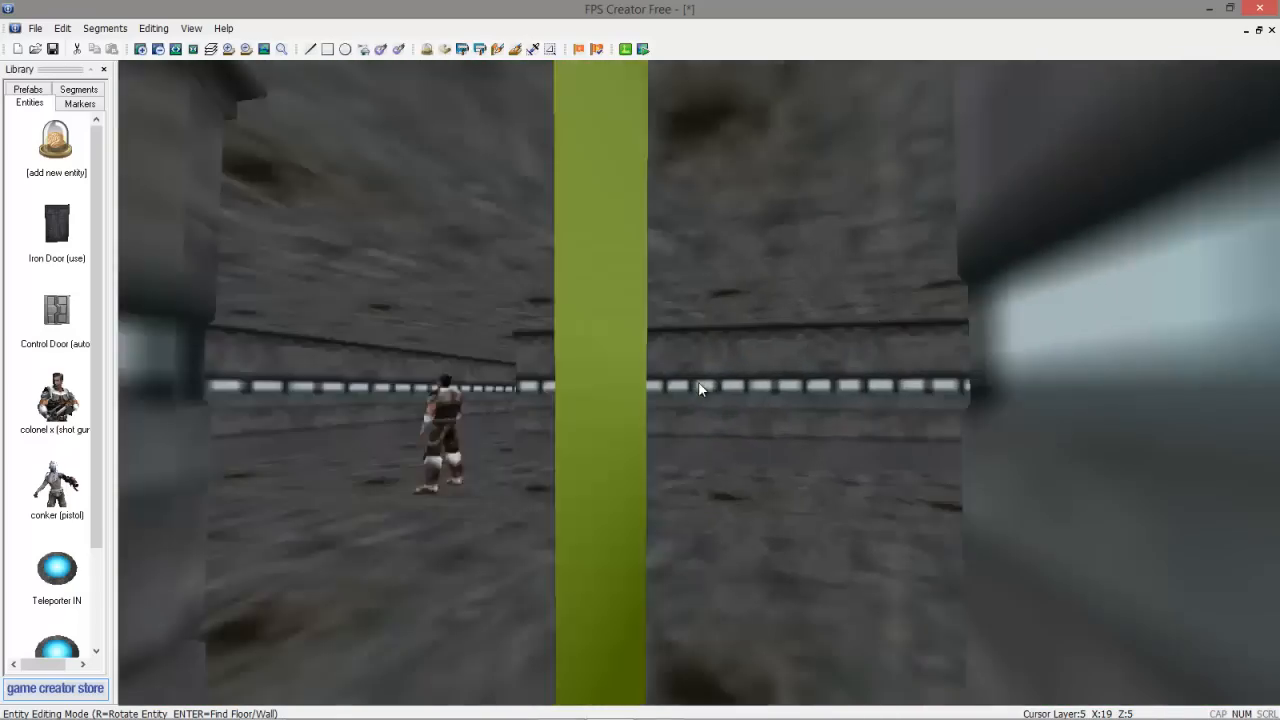
key(w)
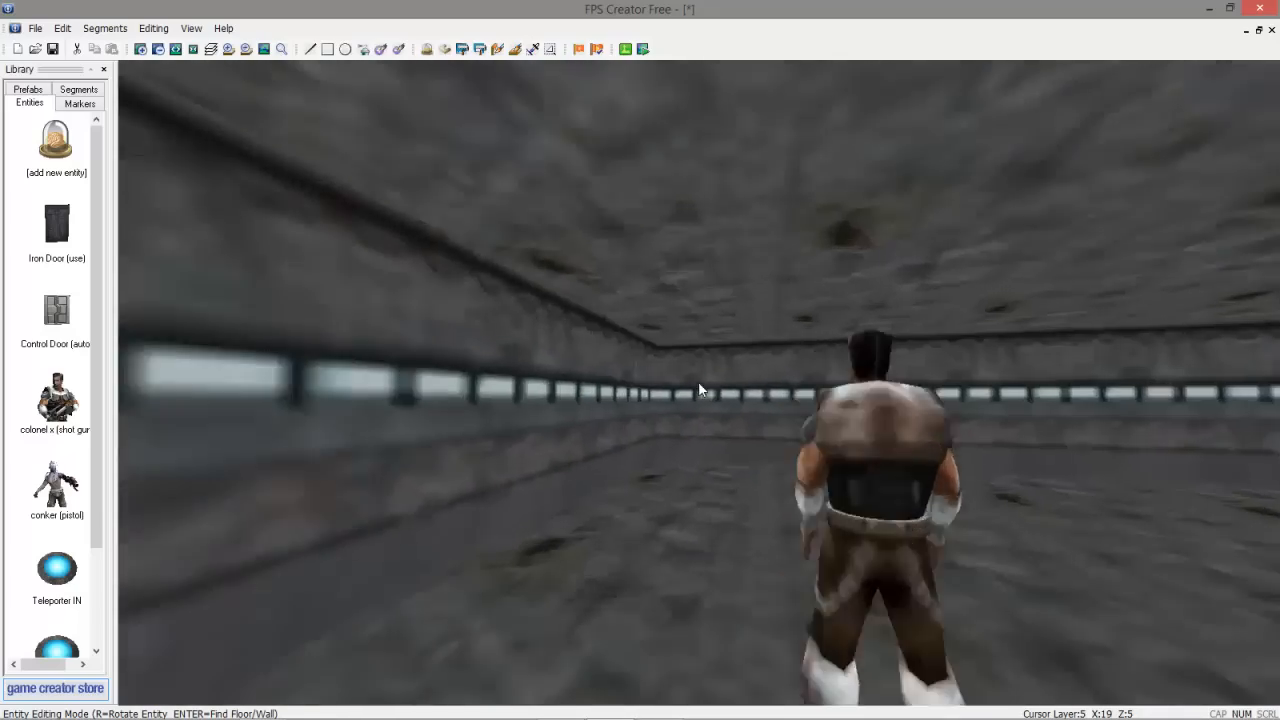
key(w)
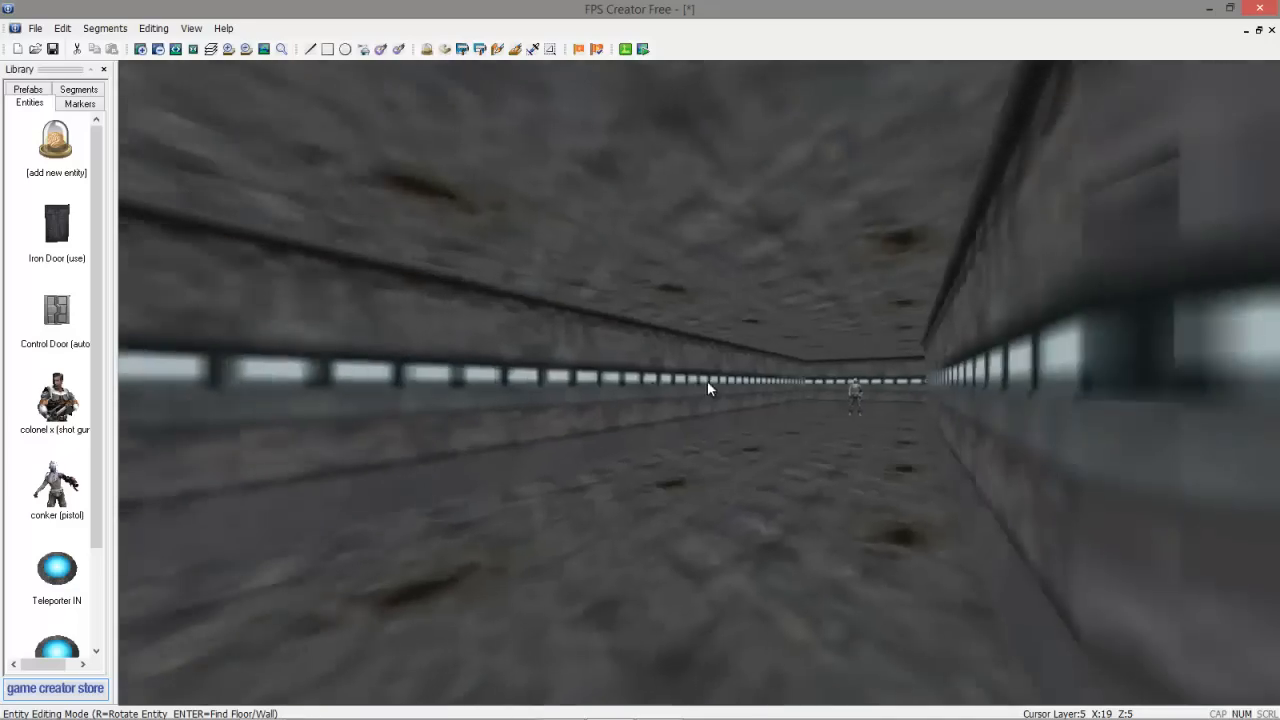
key(w)
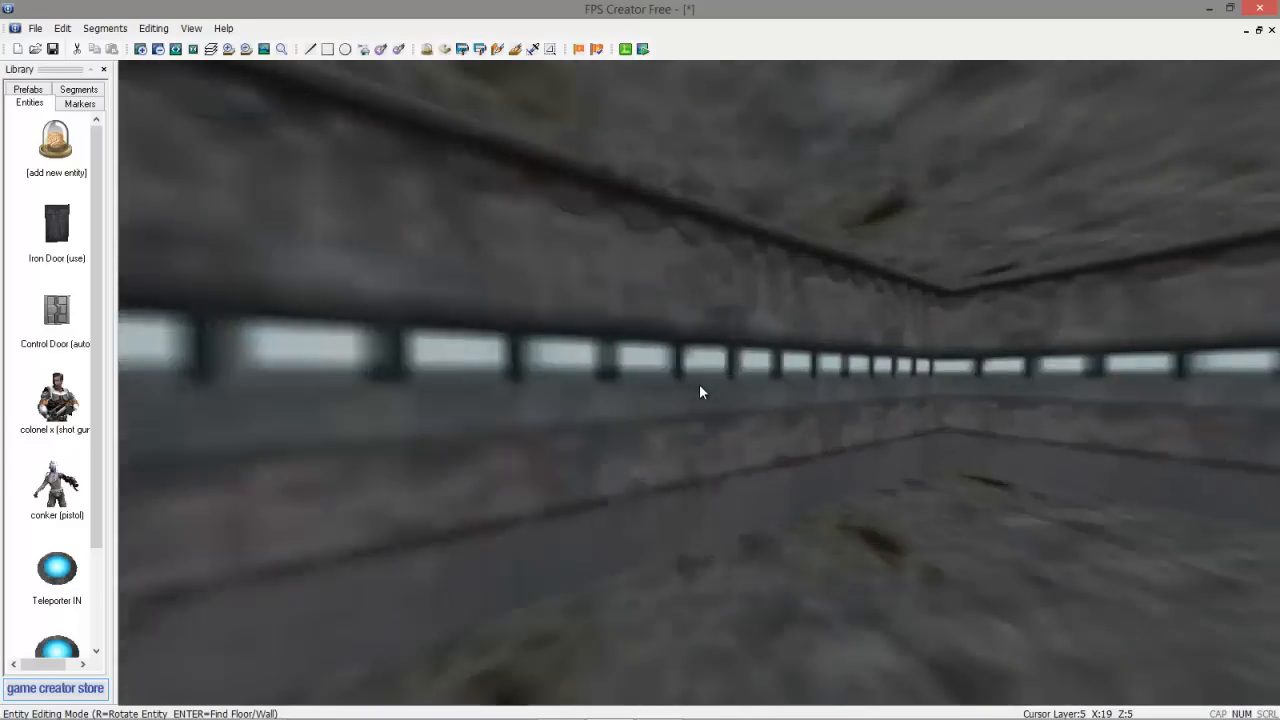
key(w)
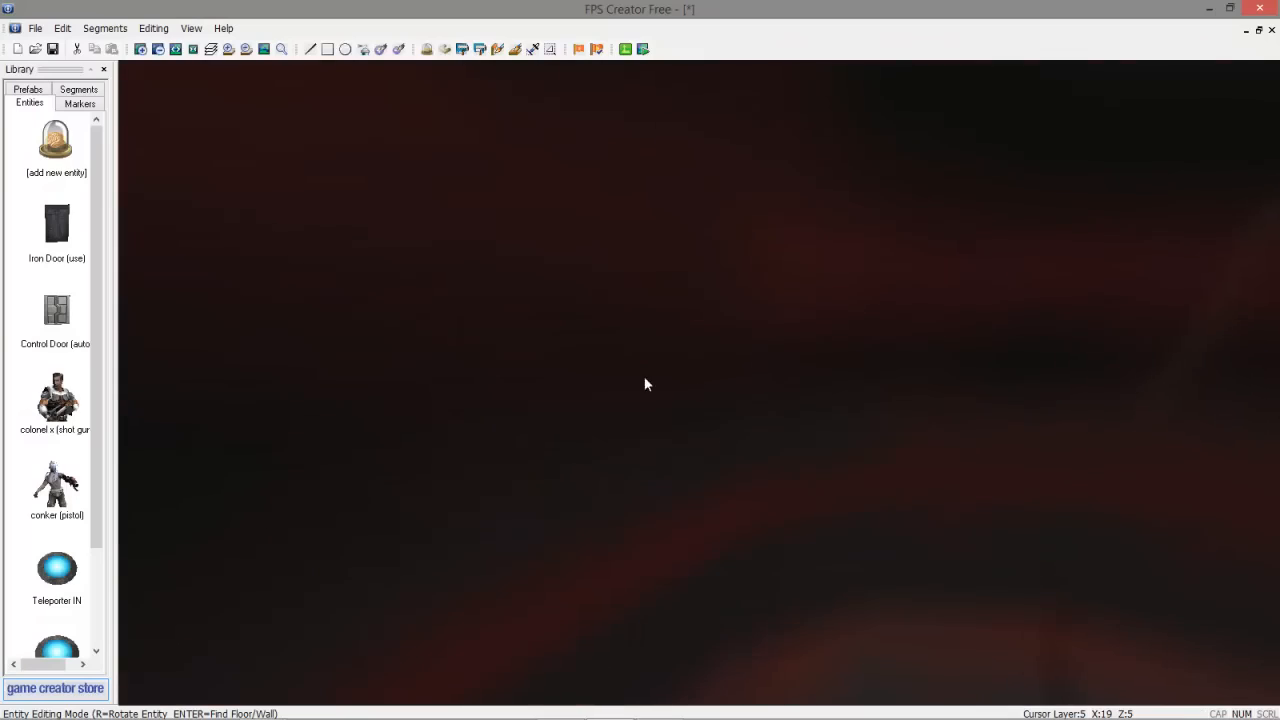
key(w)
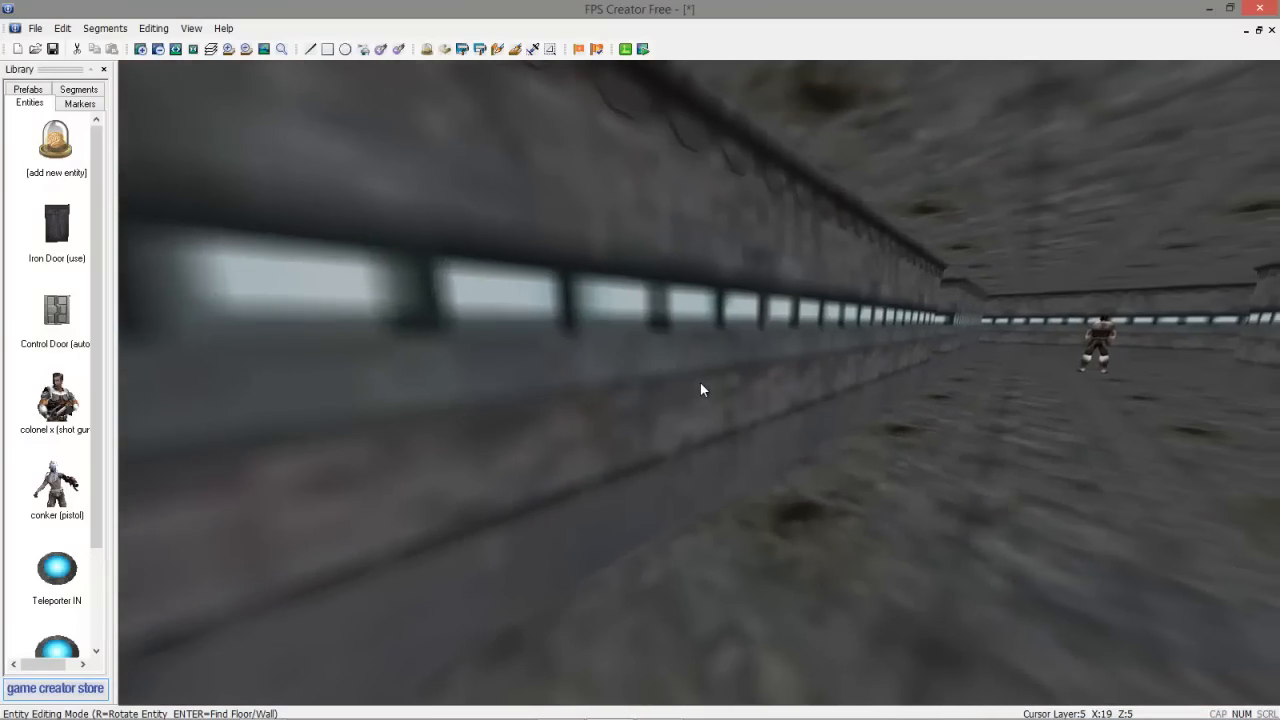
key(w)
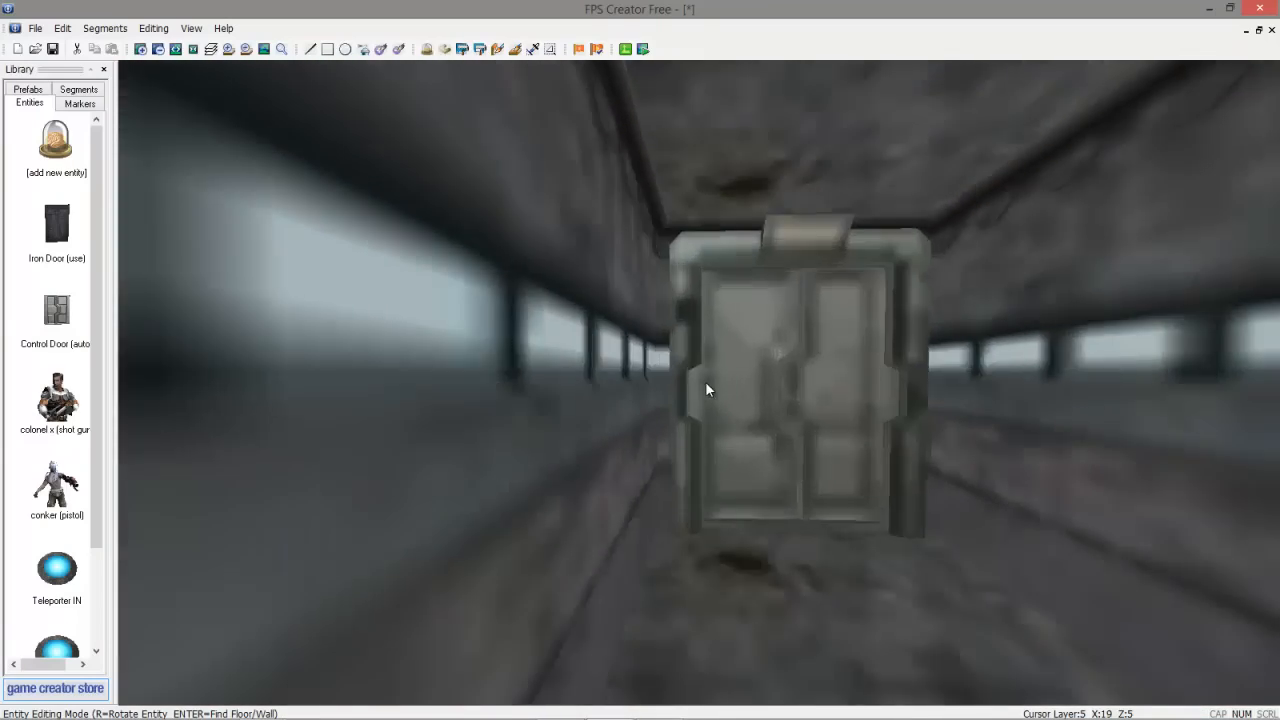
key(Escape)
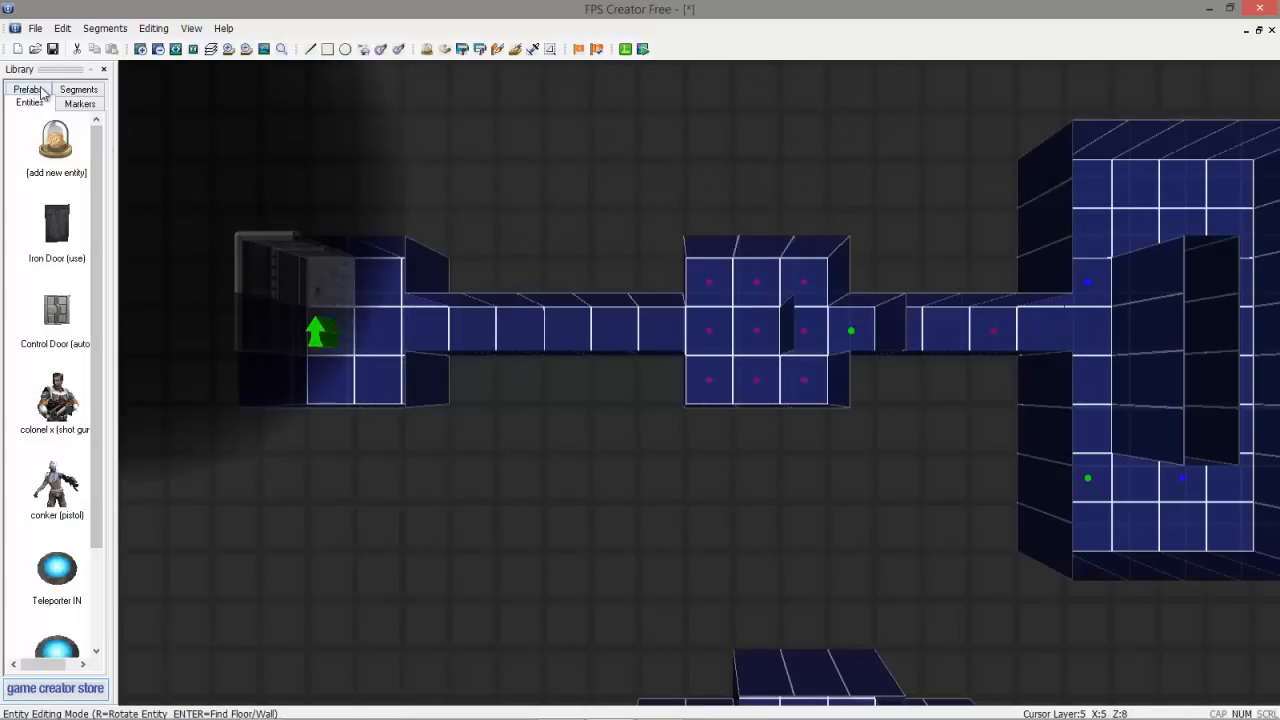
Place a white light from the marker library in the middle of the start room
click(74, 106)
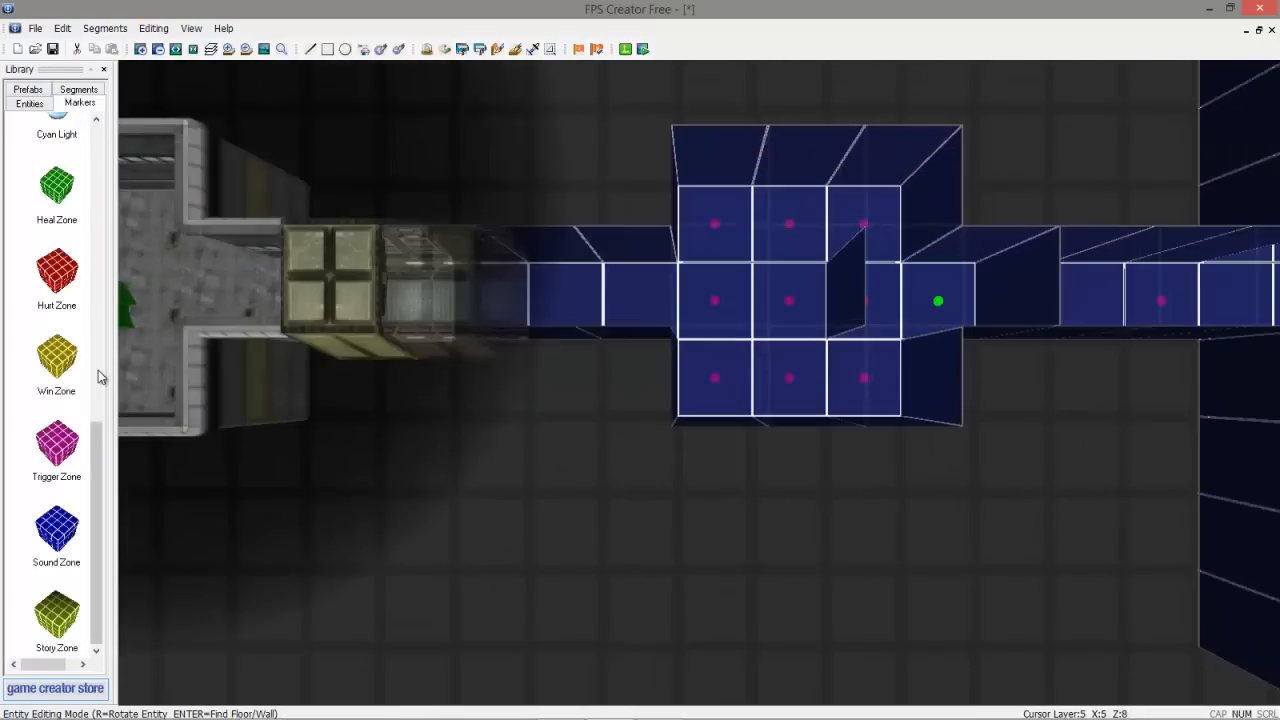
scroll(100, 260, up, 8)
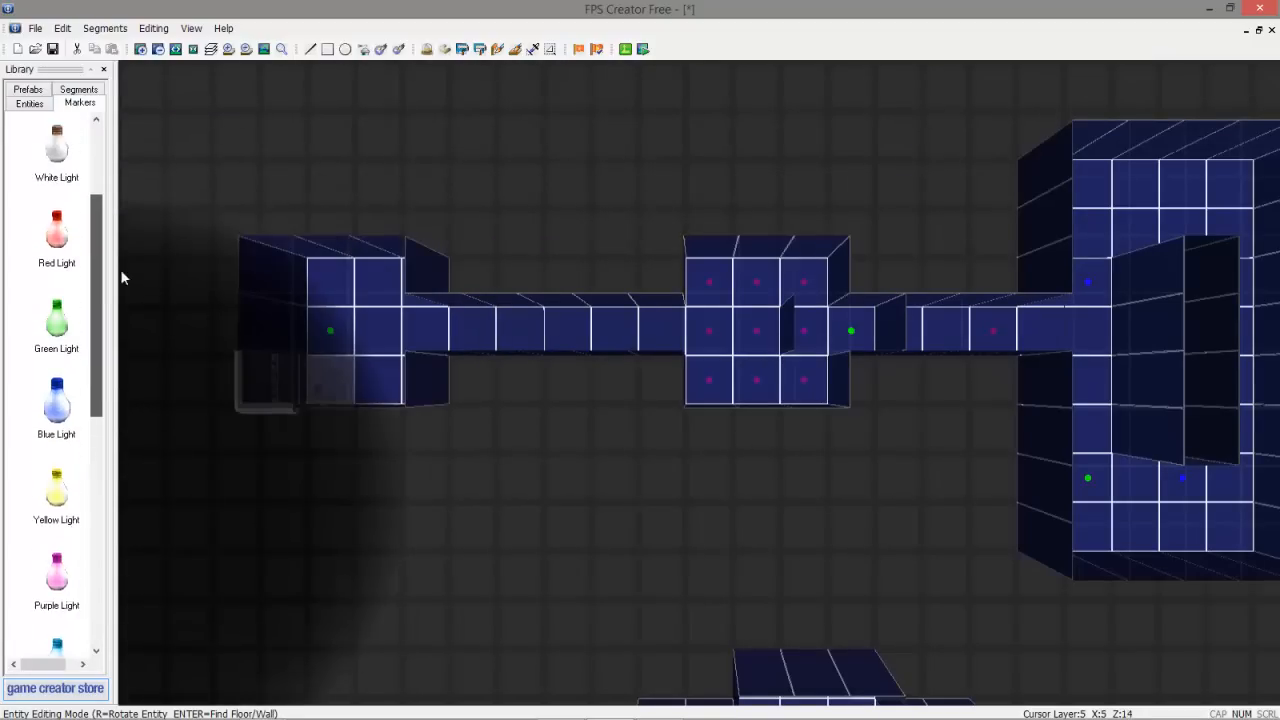
click(67, 230)
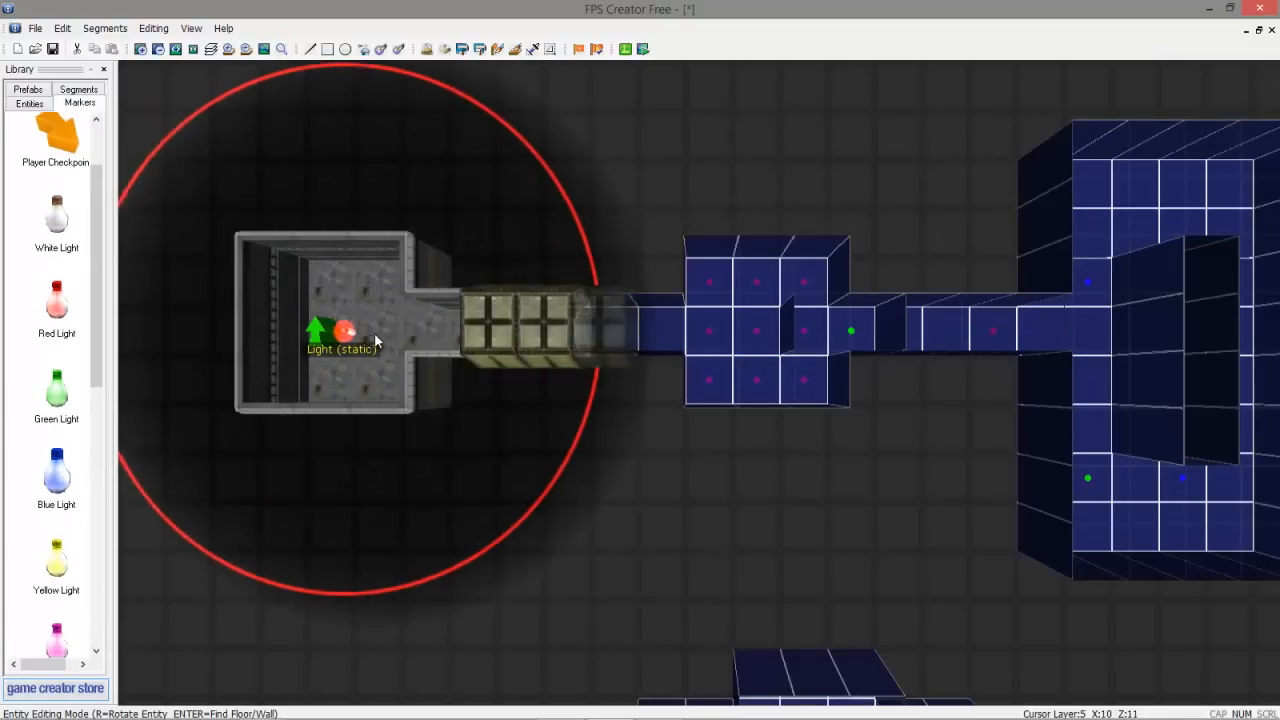
click(374, 332)
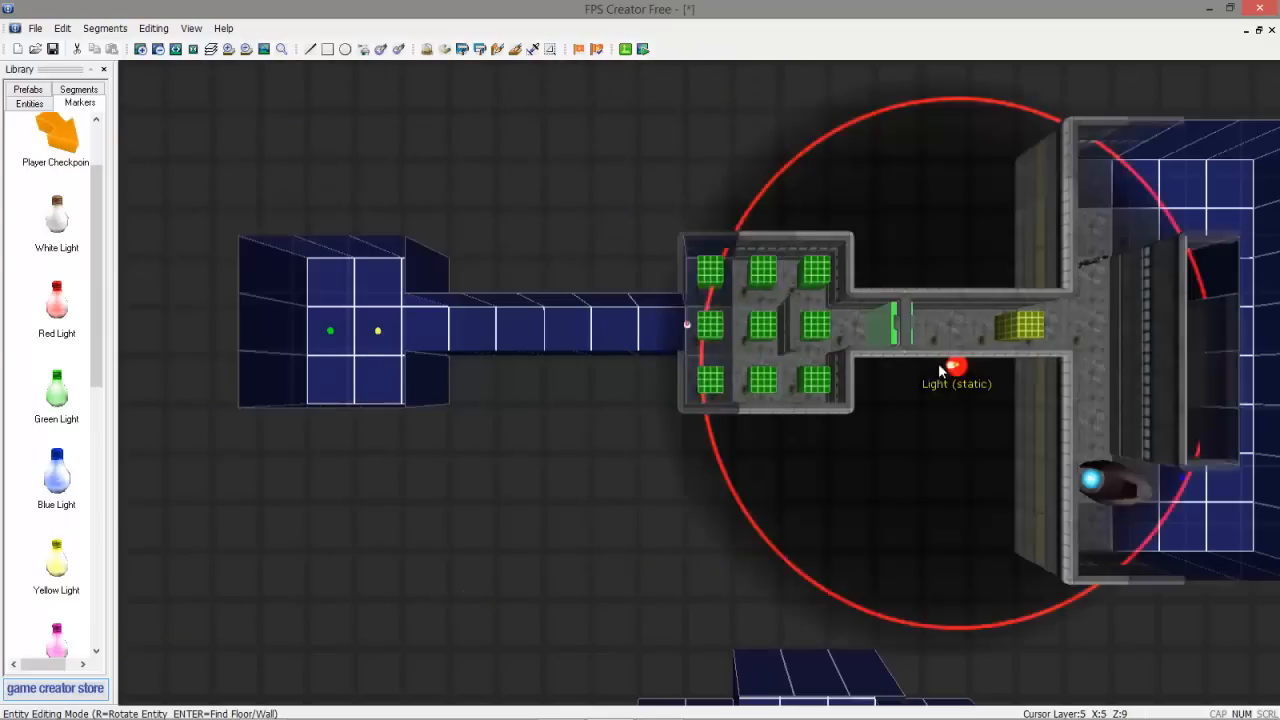
Place a blue light in the large room, between the corridor entrance and the teleporter
key(Right)
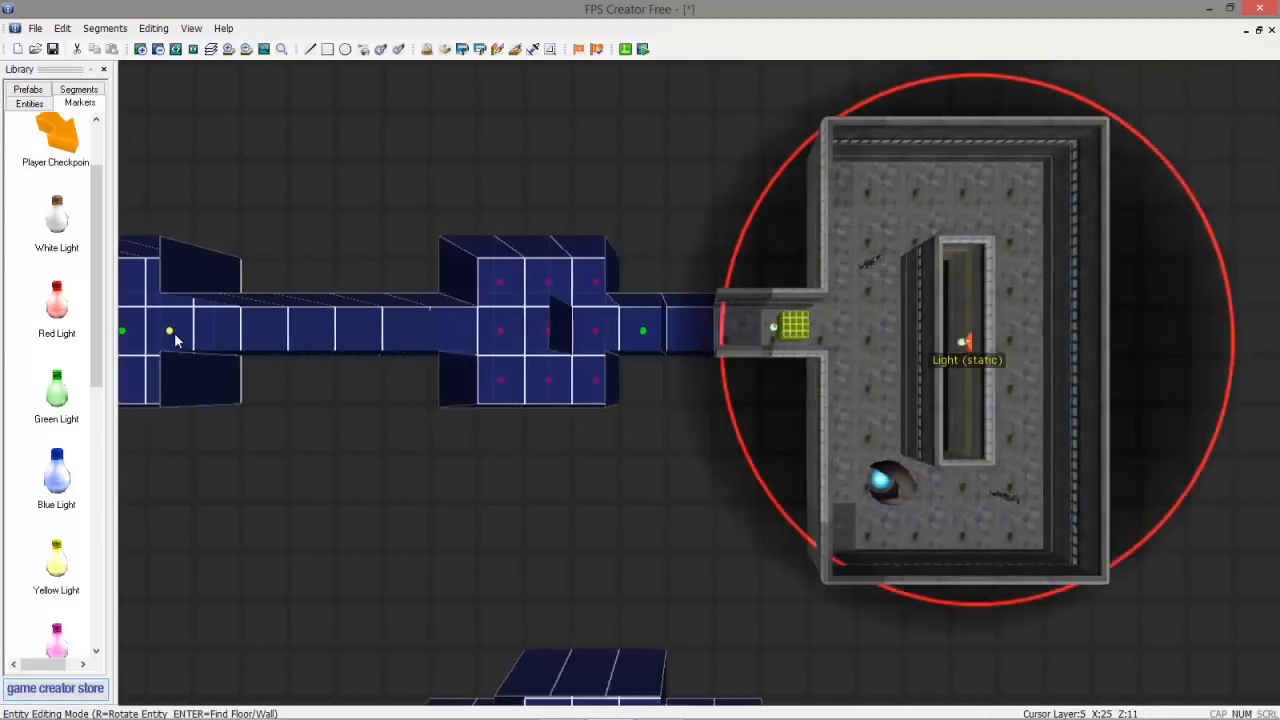
key(Down)
key(Down)
click(66, 467)
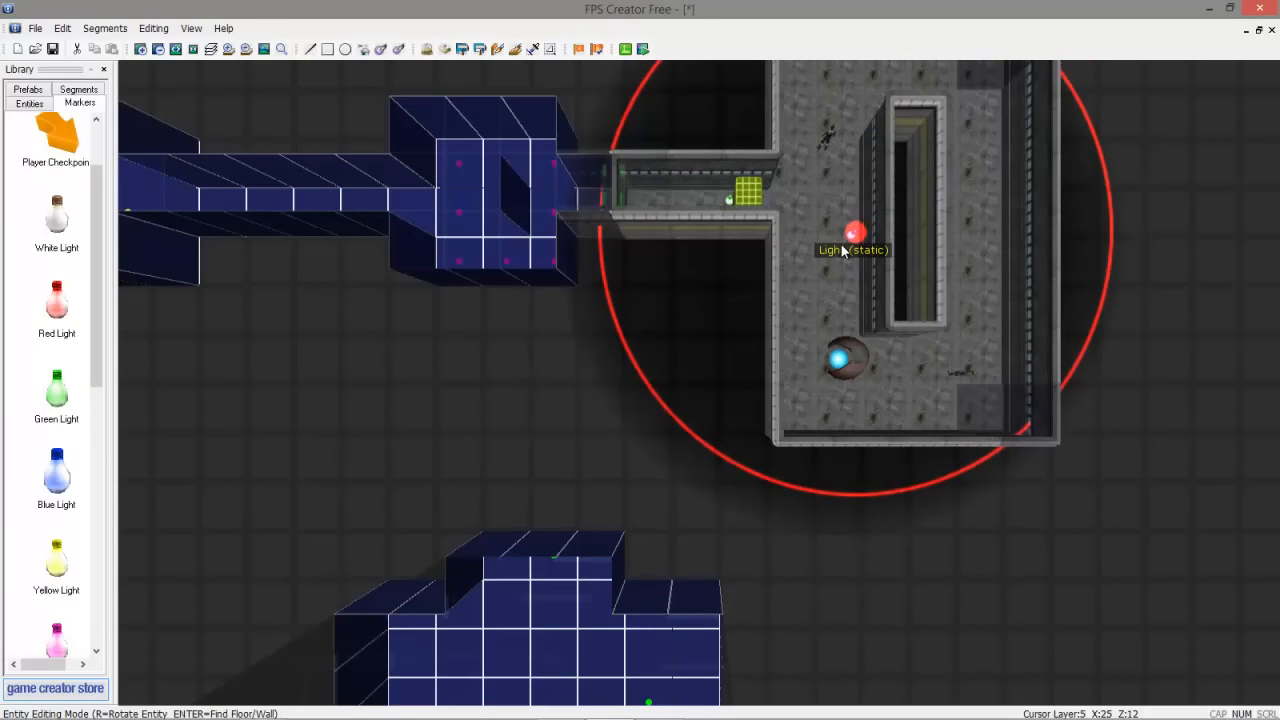
click(815, 274)
Place a yellow light near the centre of the tiled room on layer 5
key(Down)
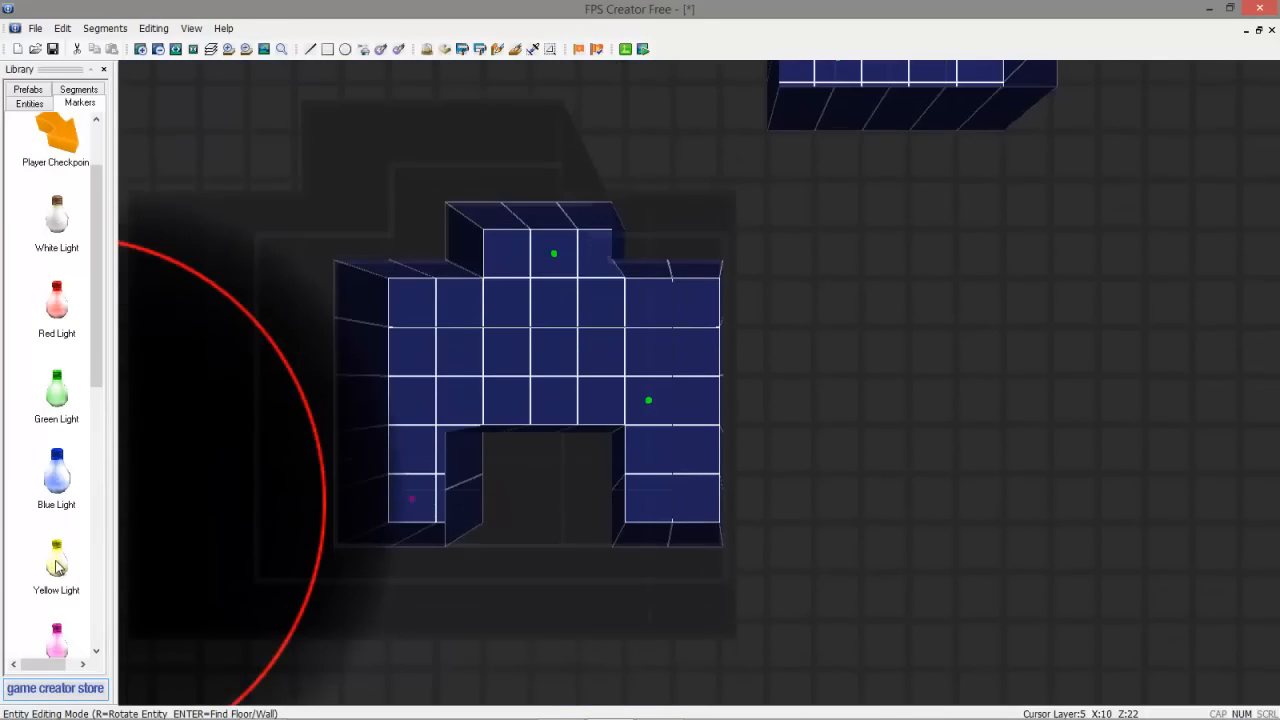
click(54, 560)
click(546, 321)
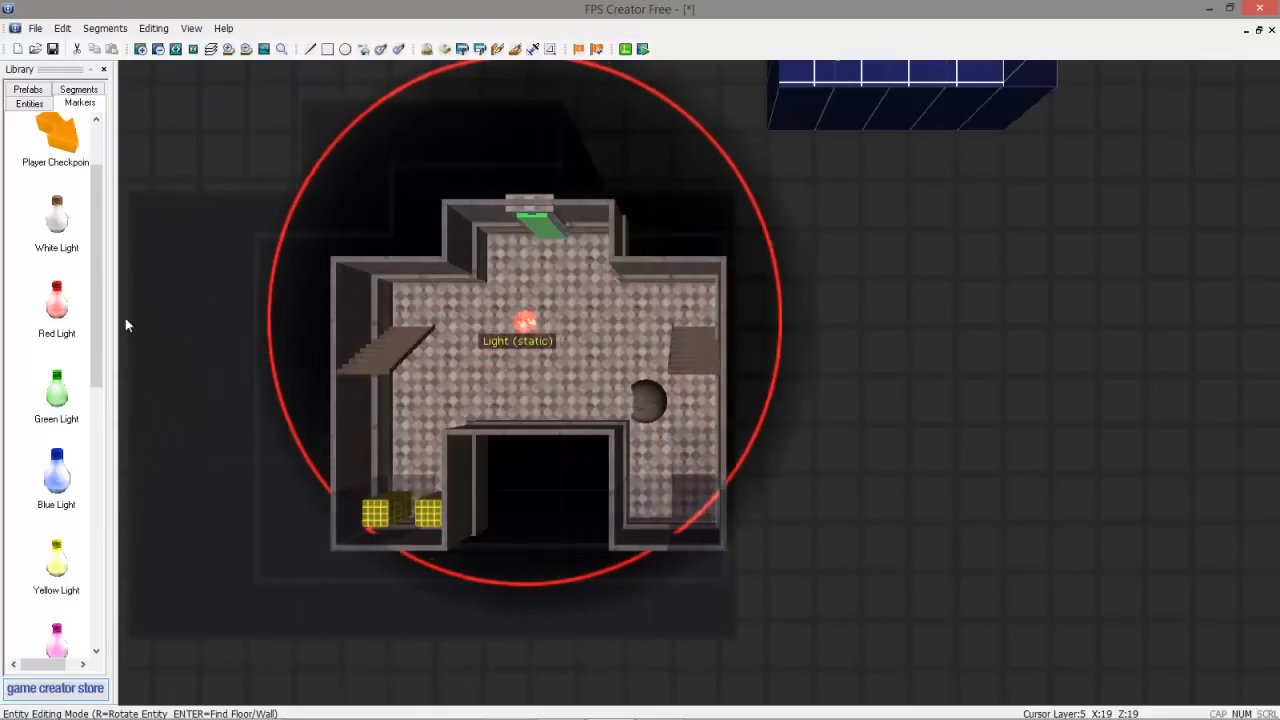
Move up to layer 6 and place a purple light over the tiled room's raised checkered platform
click(176, 50)
click(229, 51)
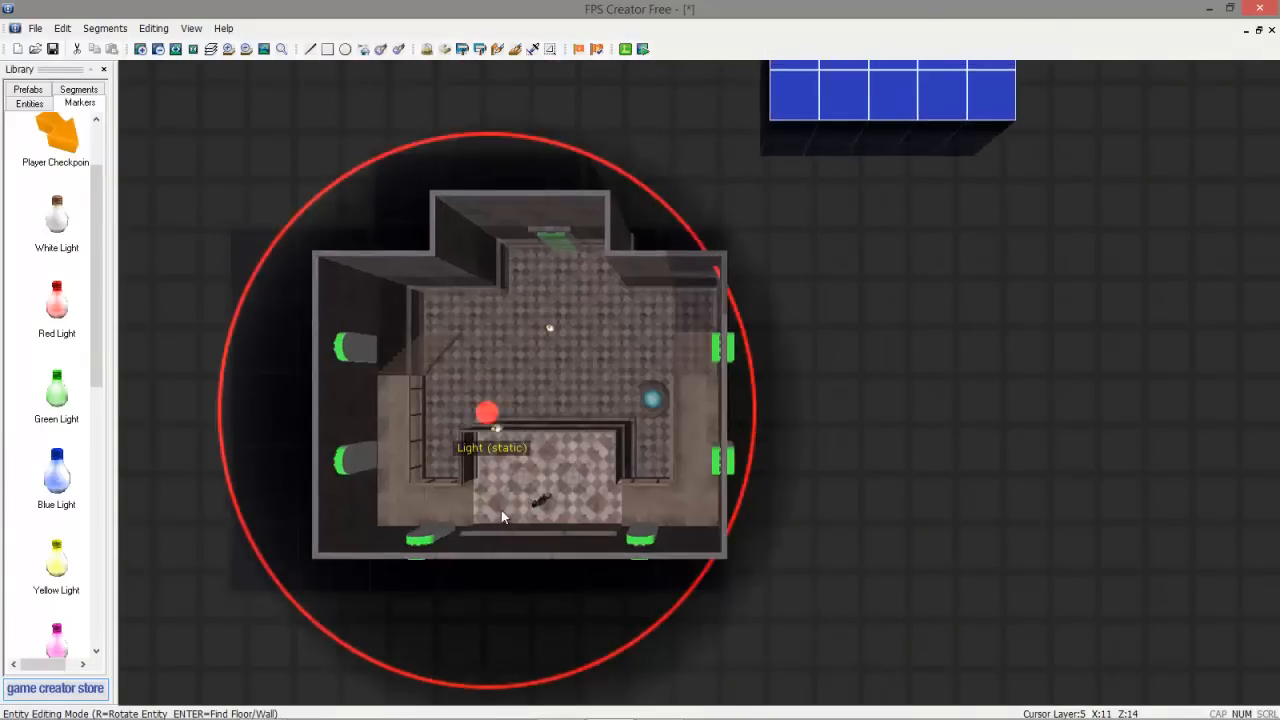
click(68, 642)
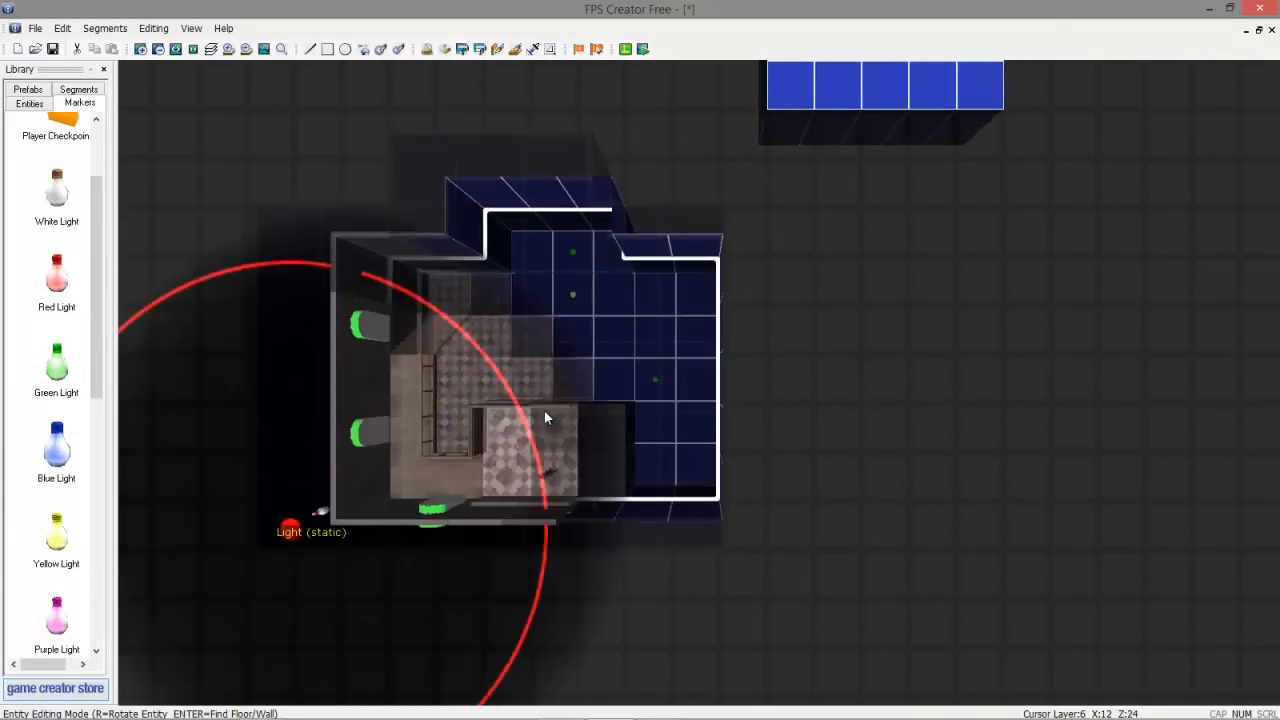
click(537, 445)
Go back down to layer 5 and bring the start room and its corridor into close view
drag(97, 349, 114, 216)
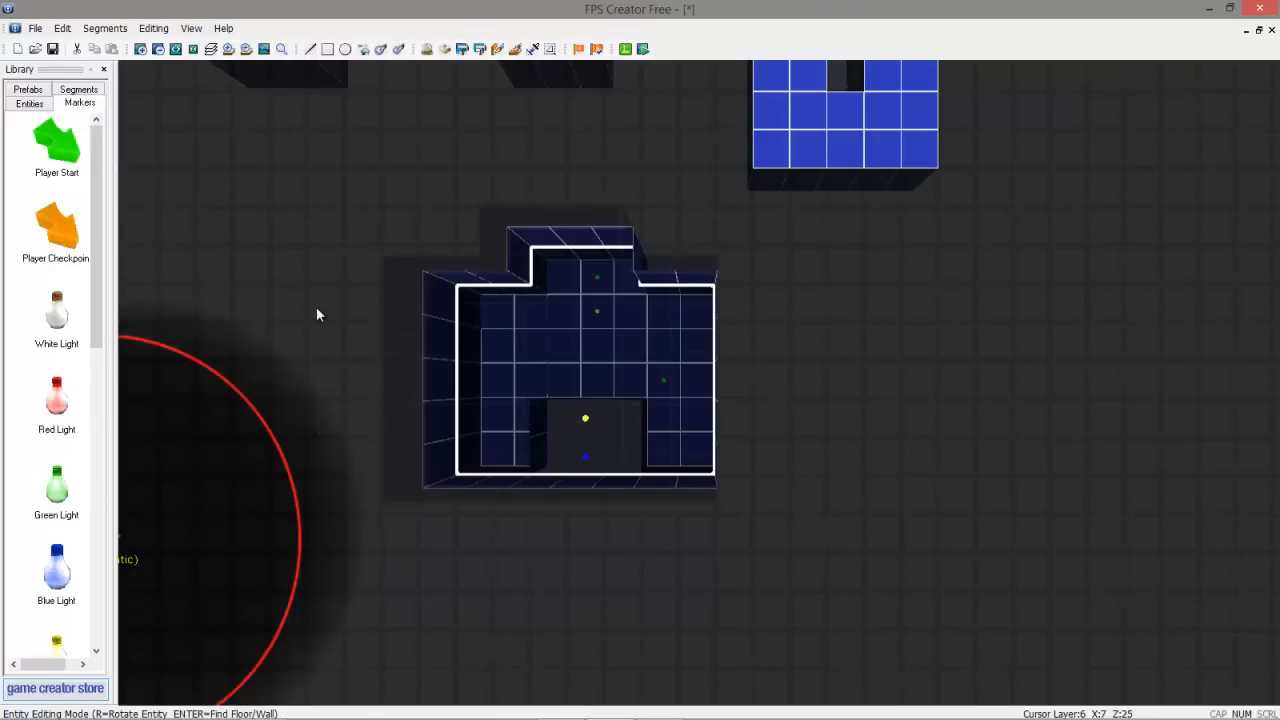
key(Up)
key(Left)
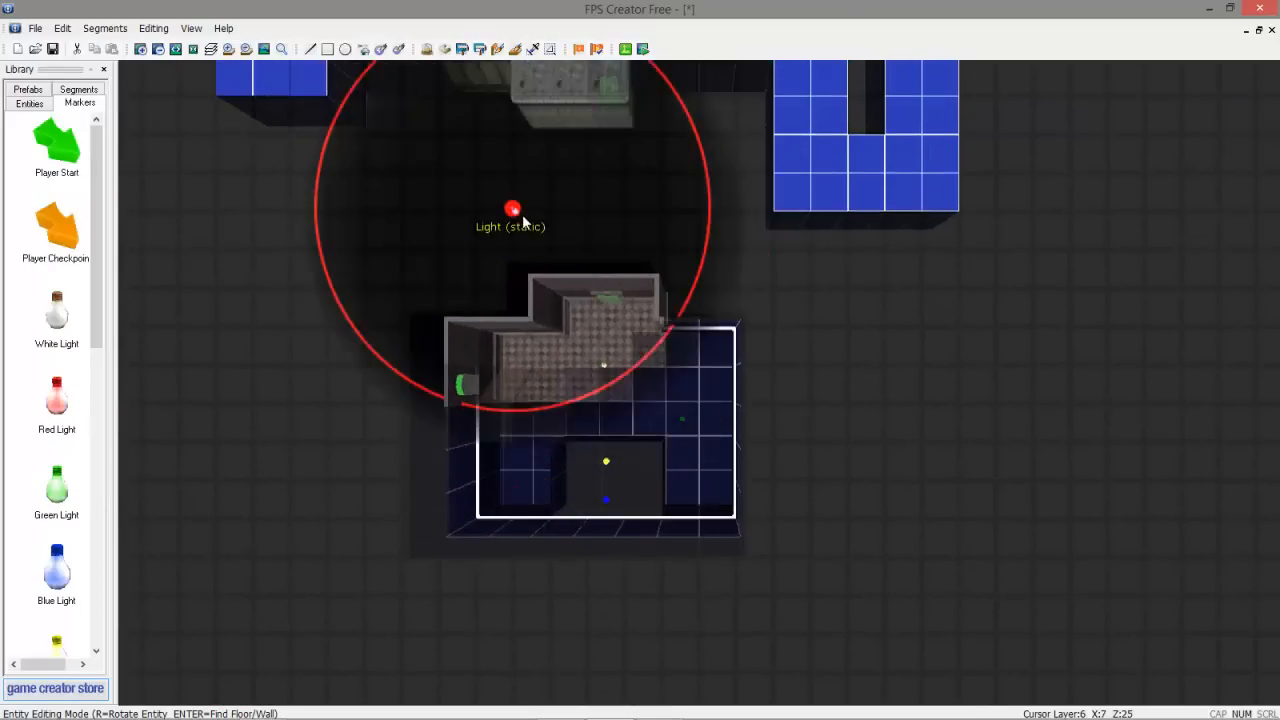
key(Up)
key(Left)
key(Up)
key(Left)
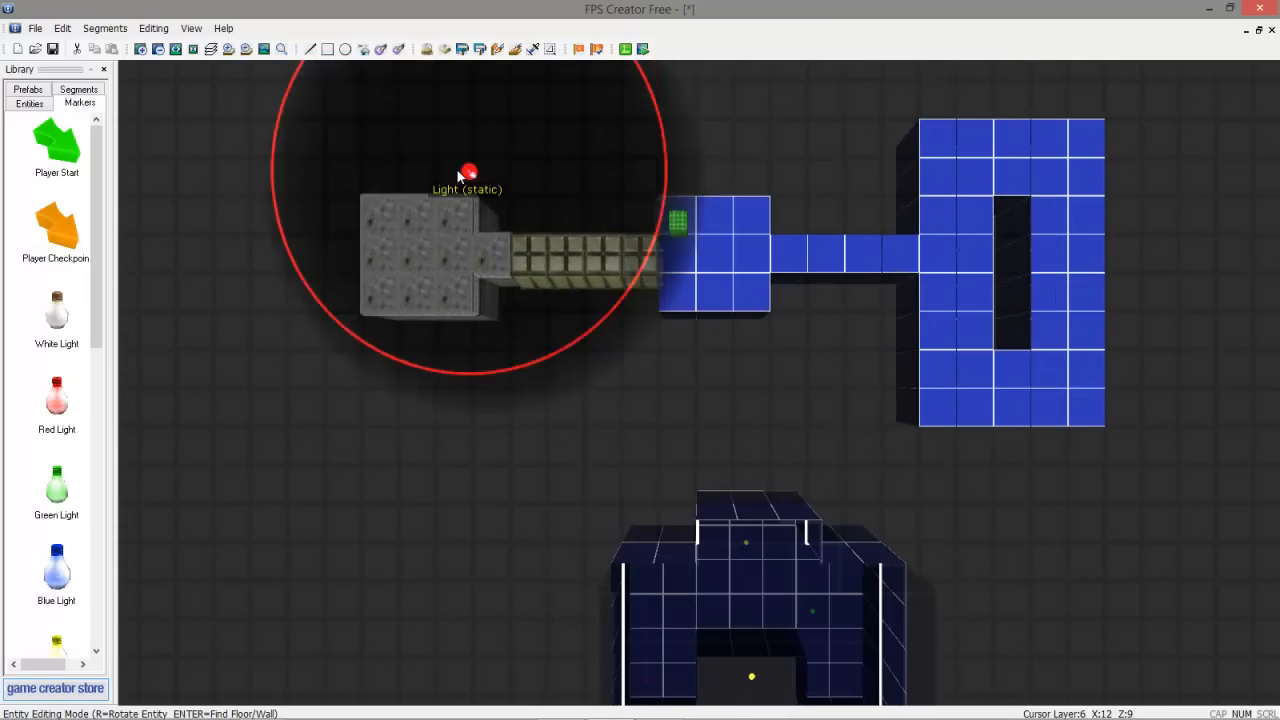
click(246, 50)
key(Left)
key(Up)
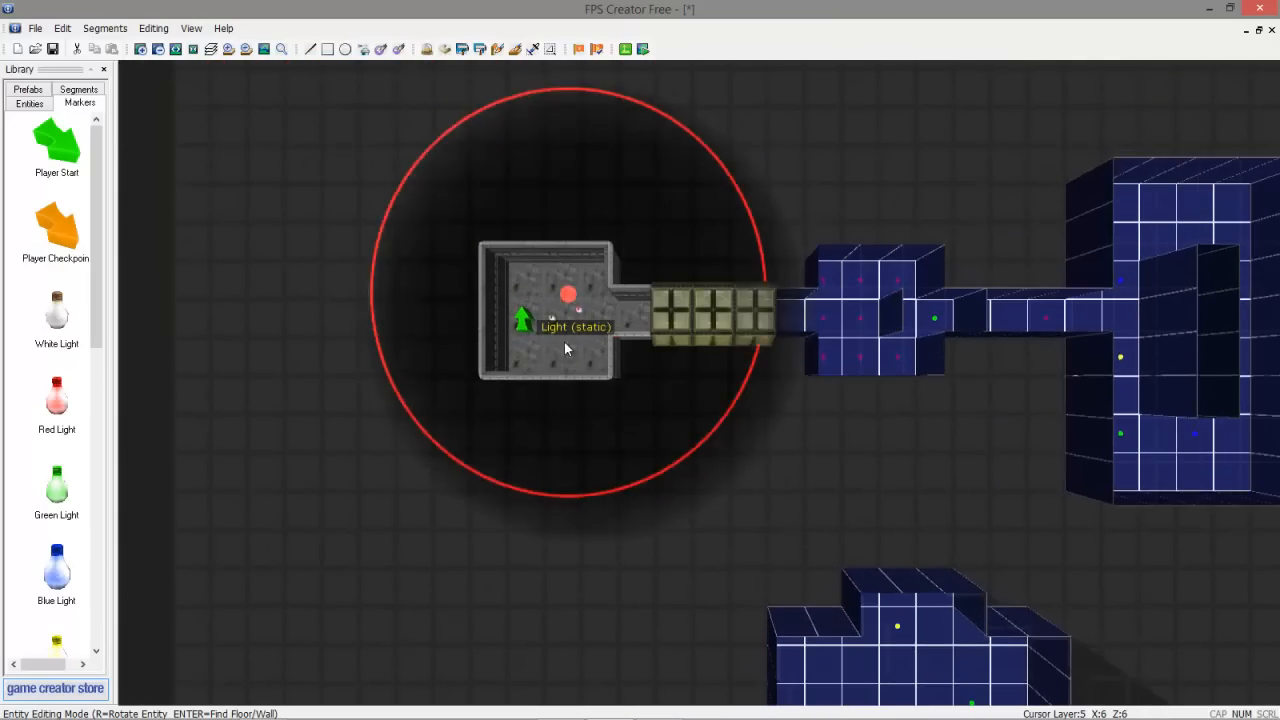
scroll(562, 340, up, 5)
scroll(559, 338, up, 1)
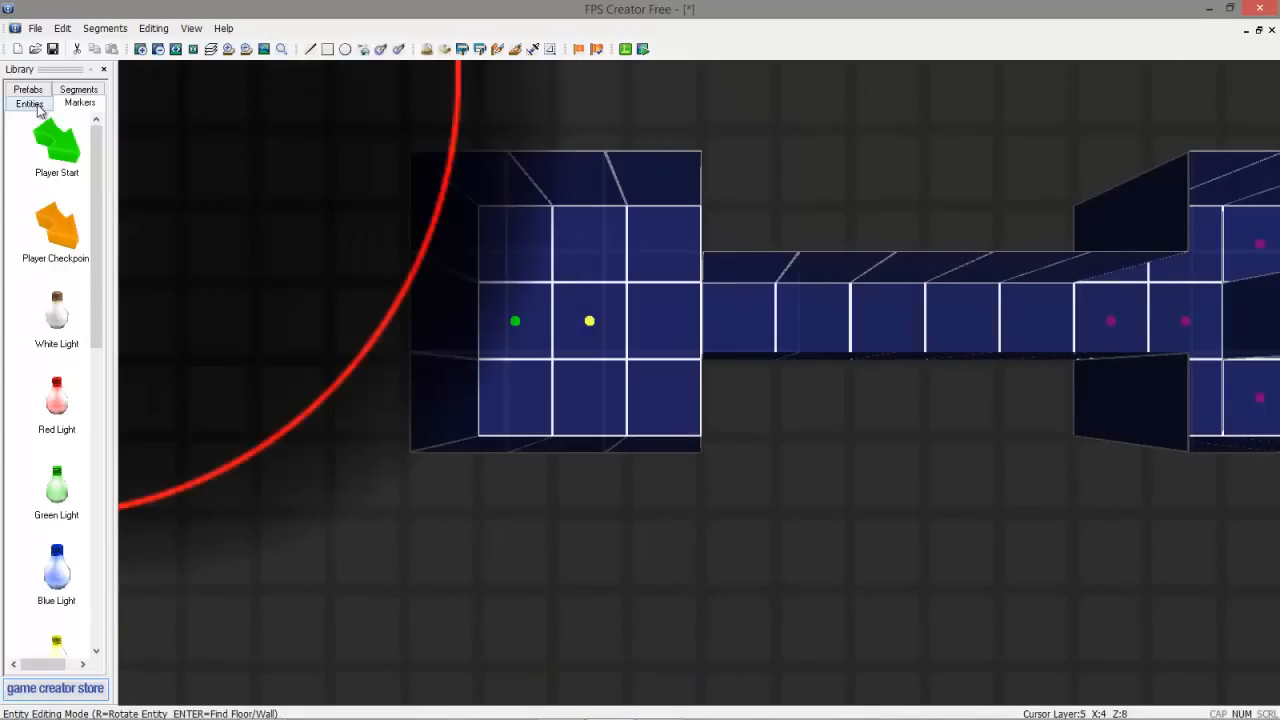
Add the autoslug from the scifi items to the entity library and place it at the start room's exit into the corridor
click(30, 104)
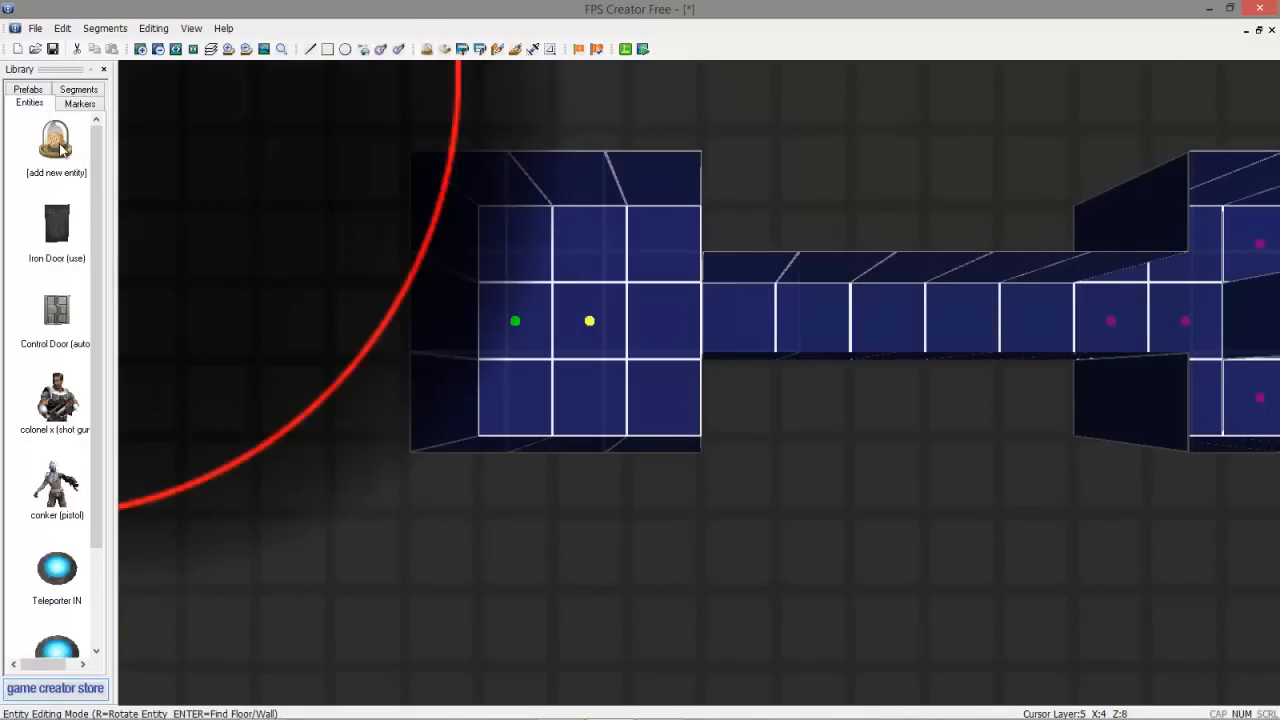
click(61, 147)
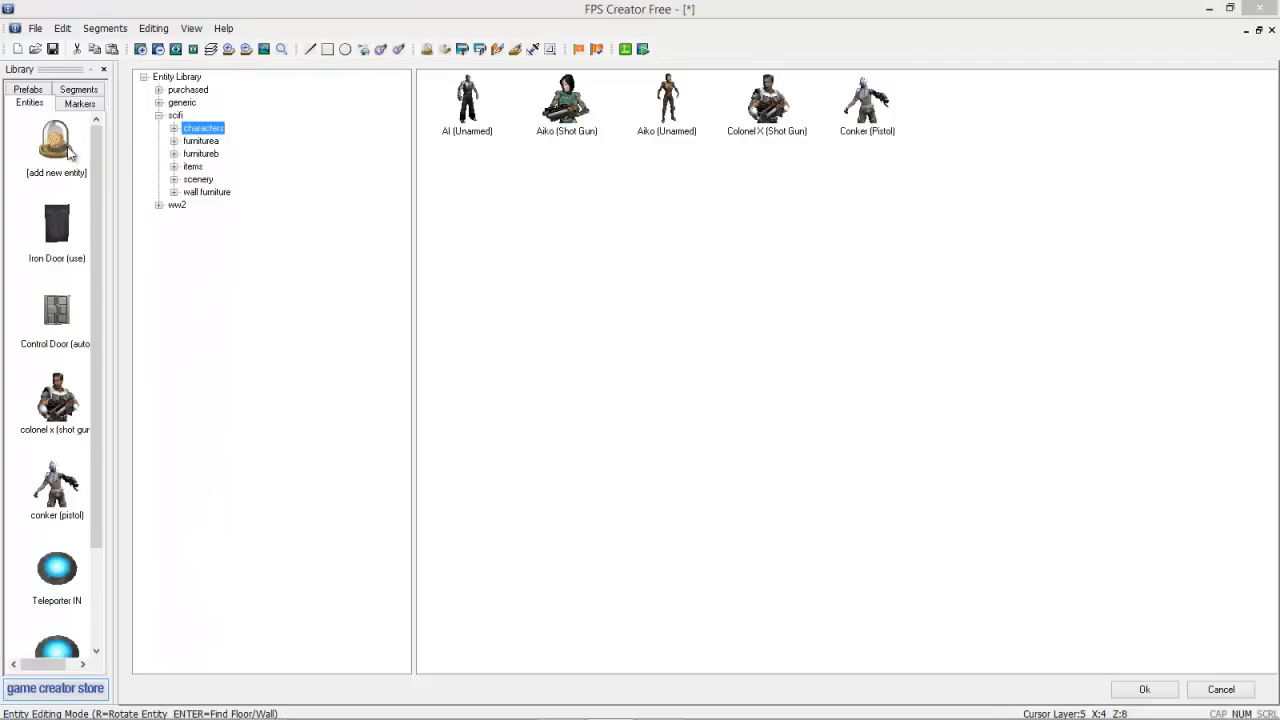
click(193, 167)
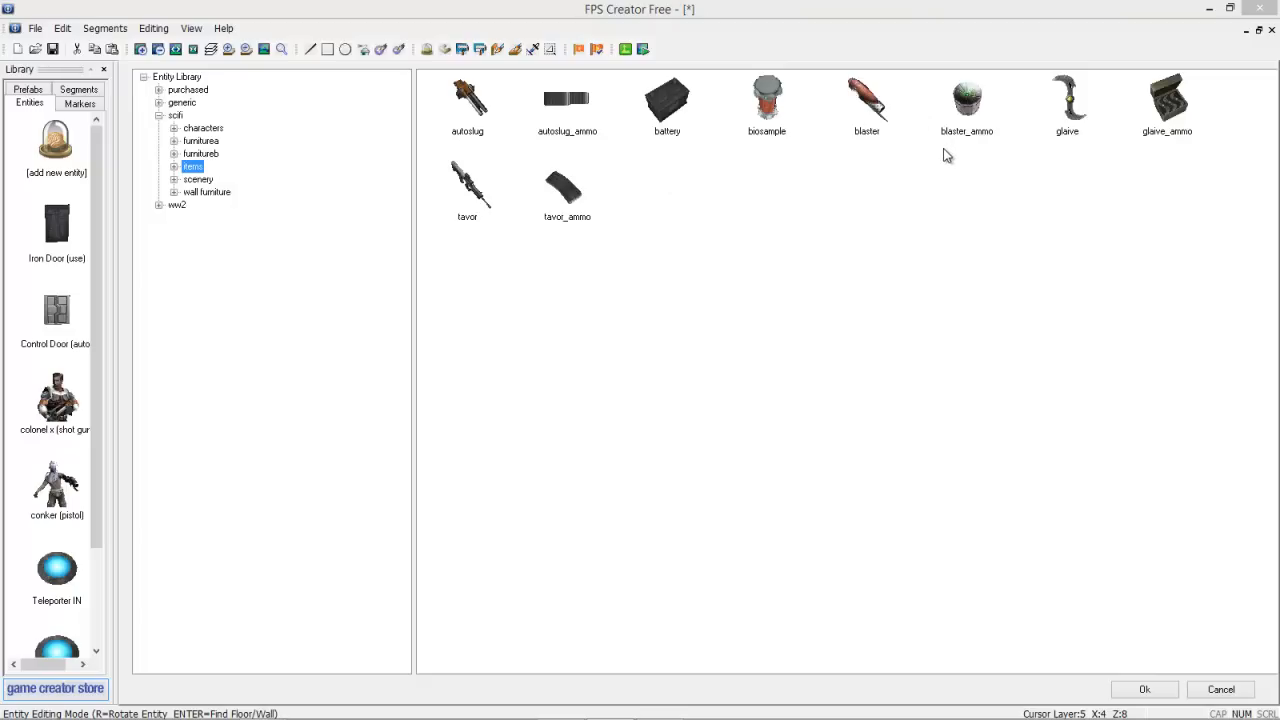
double_click(469, 104)
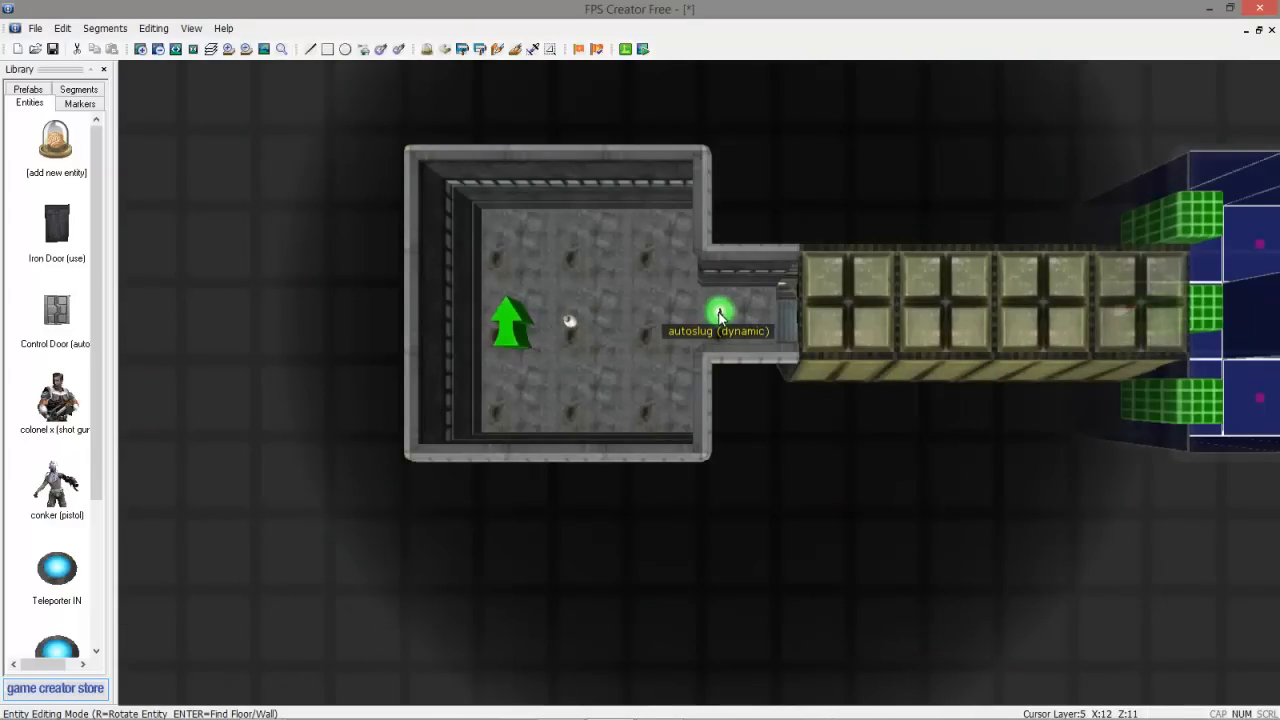
click(718, 318)
Add the blaster from the scifi items to the entity library and carry it through the corridor into the large room around the pit
key(Right)
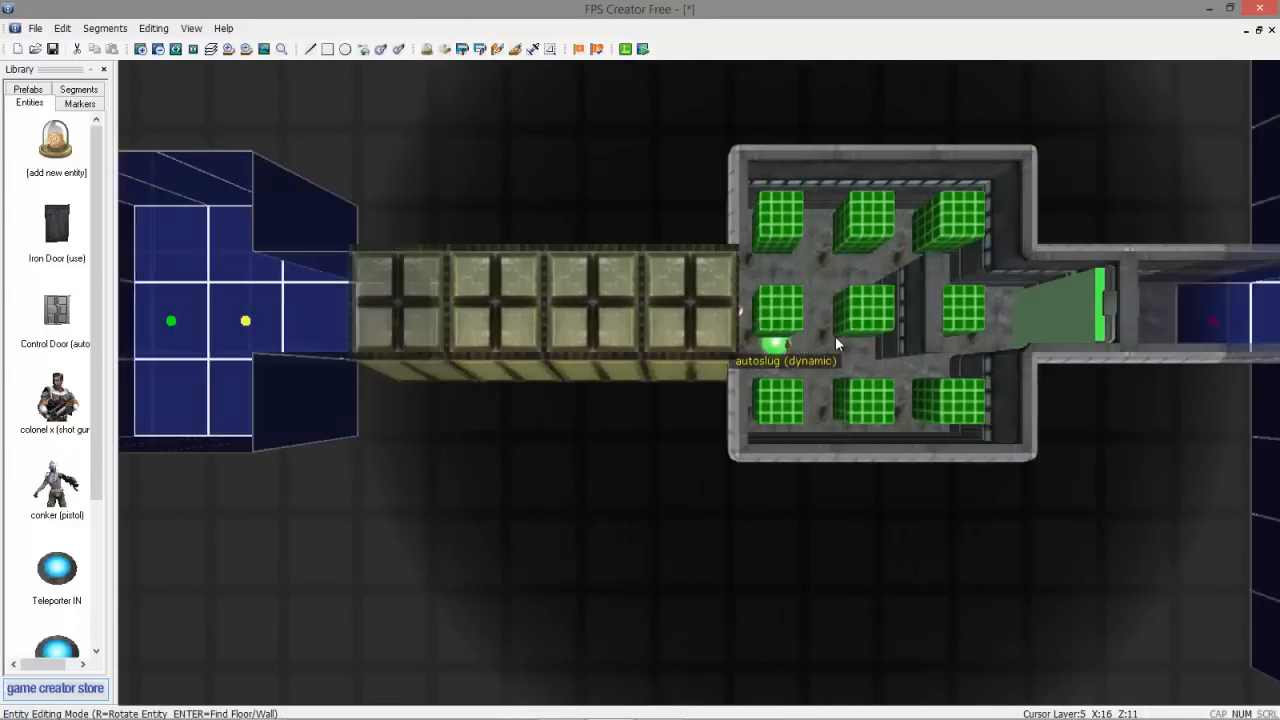
key(Right)
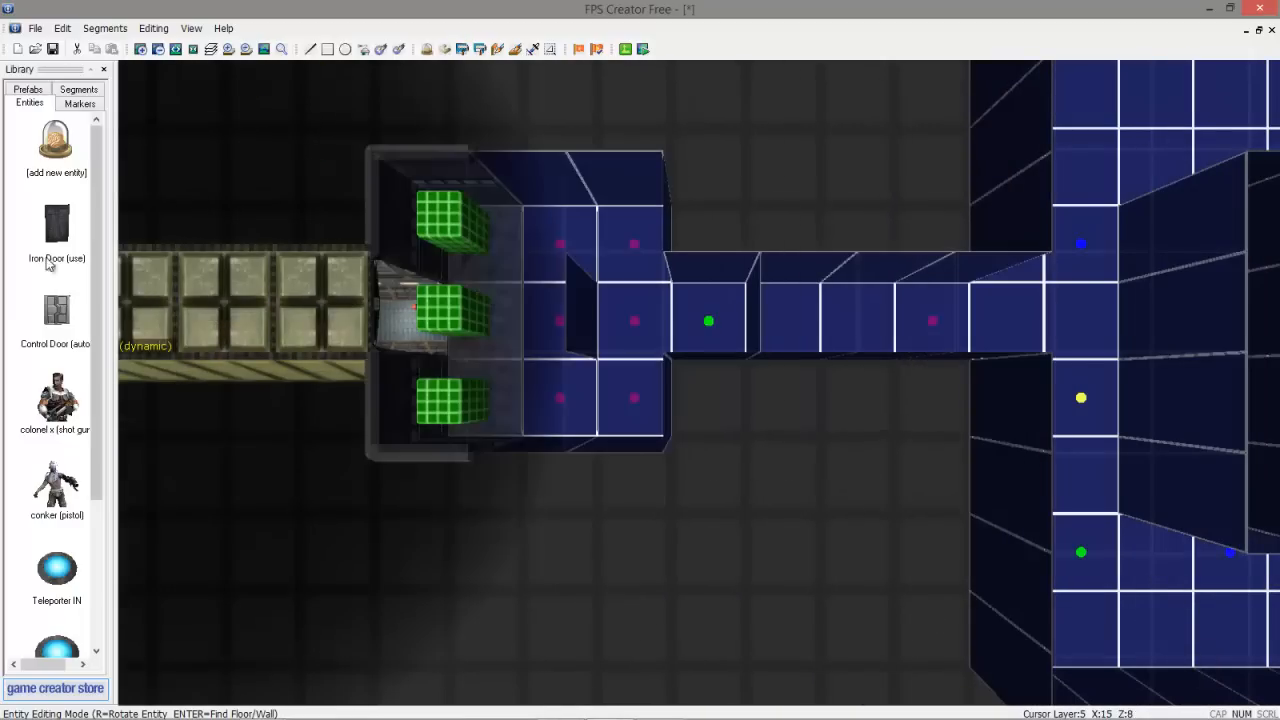
key(Left)
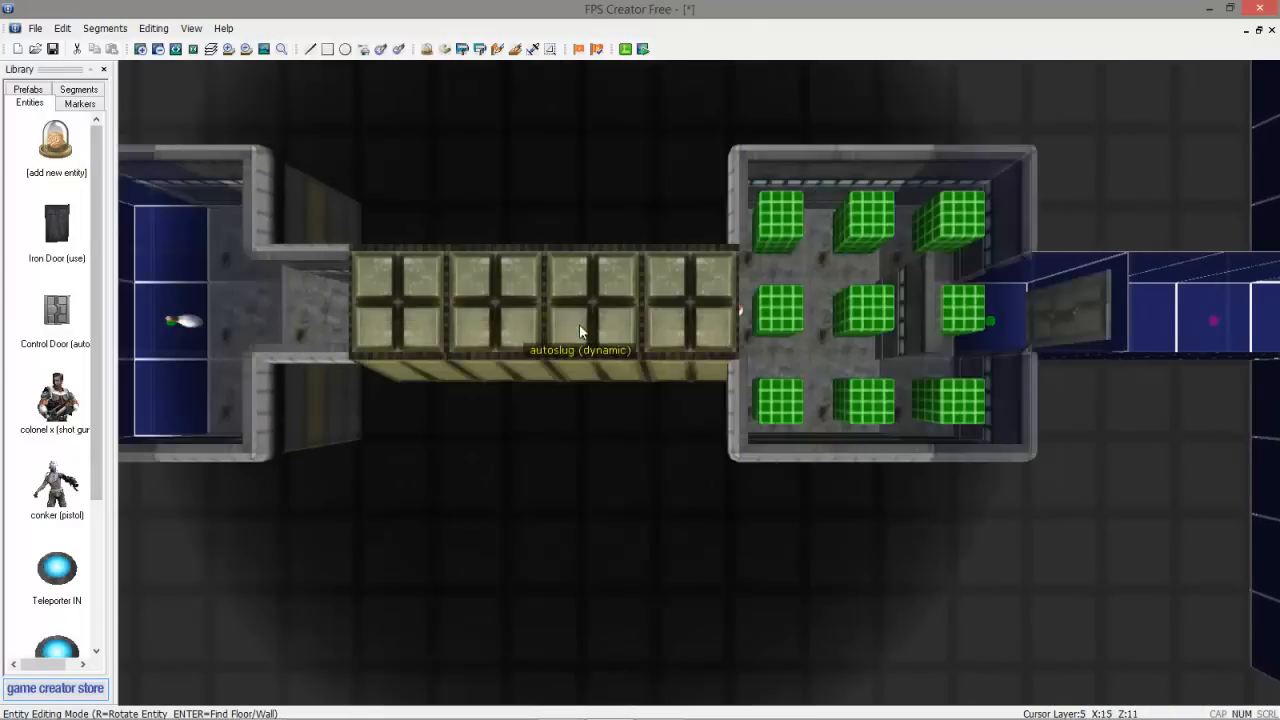
scroll(542, 388, up, 5)
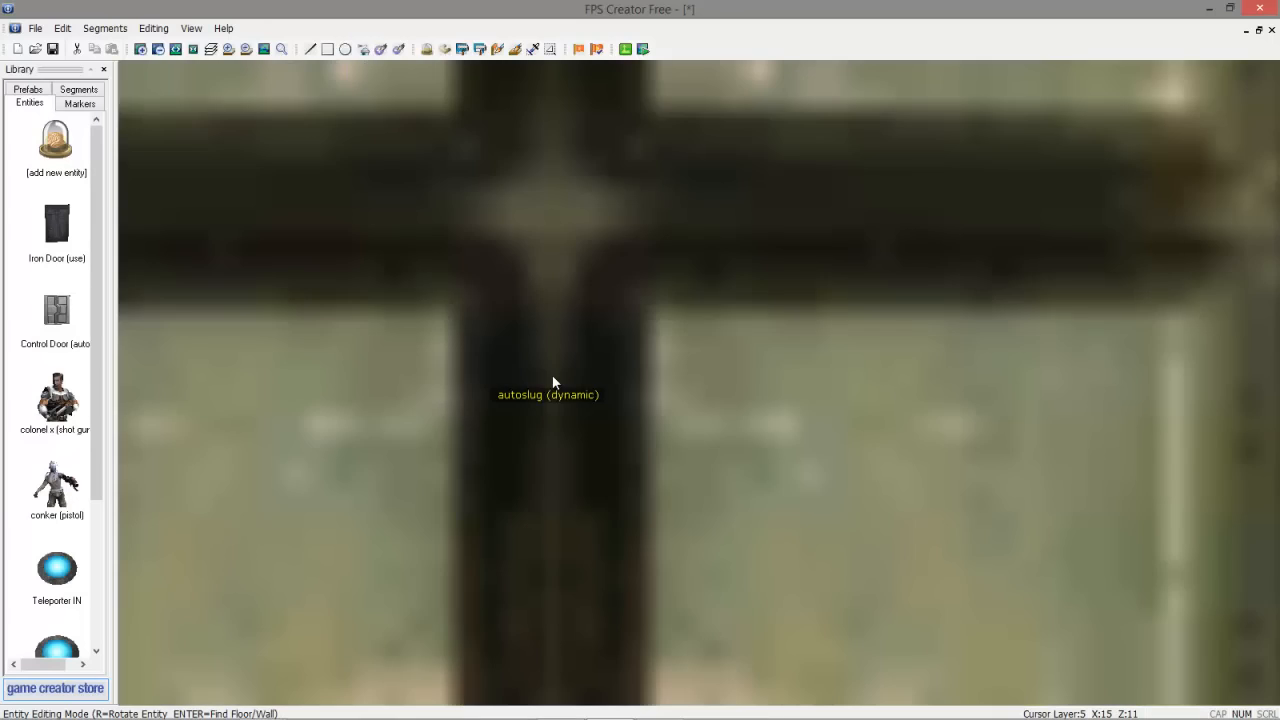
scroll(552, 374, down, 3)
scroll(563, 385, down, 3)
key(Right)
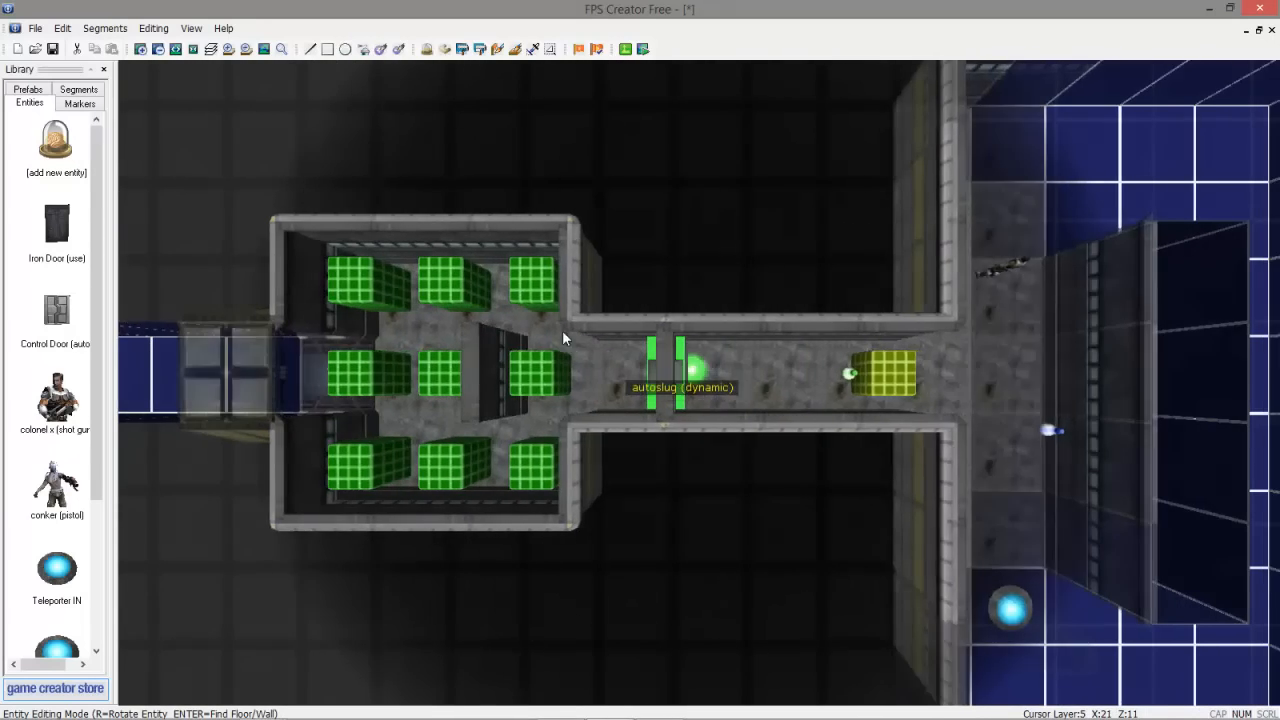
click(57, 142)
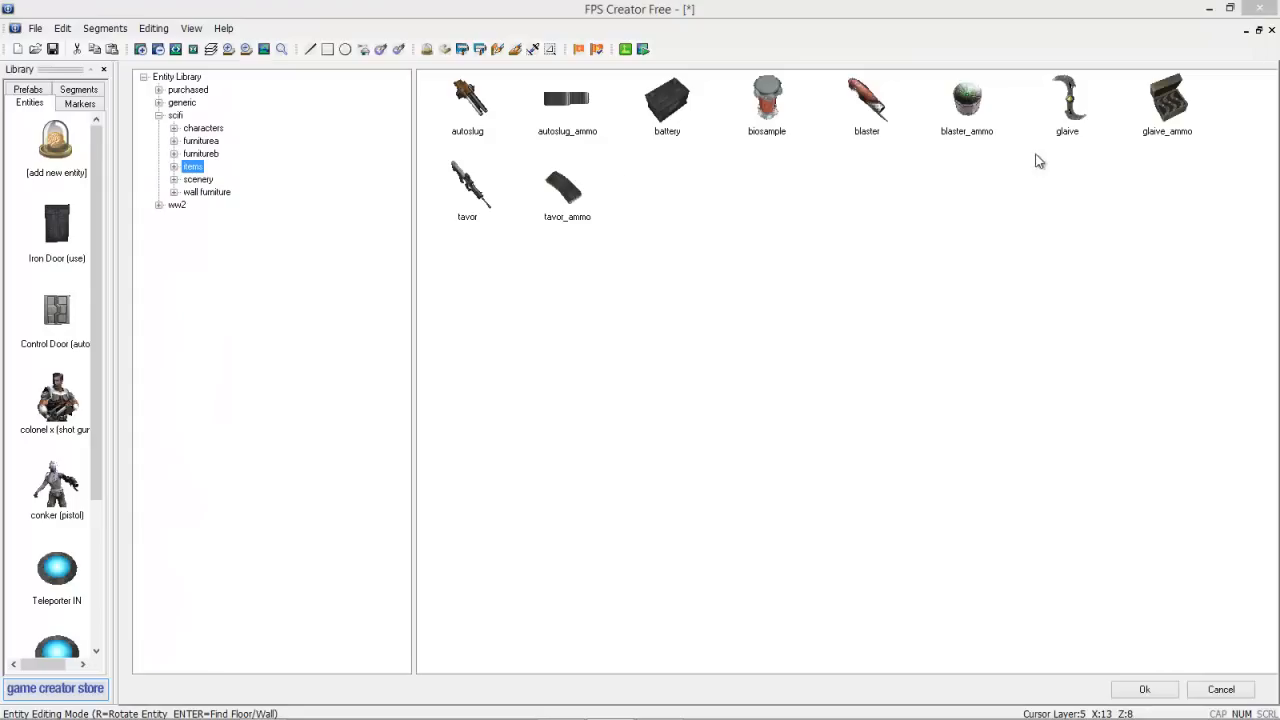
double_click(861, 106)
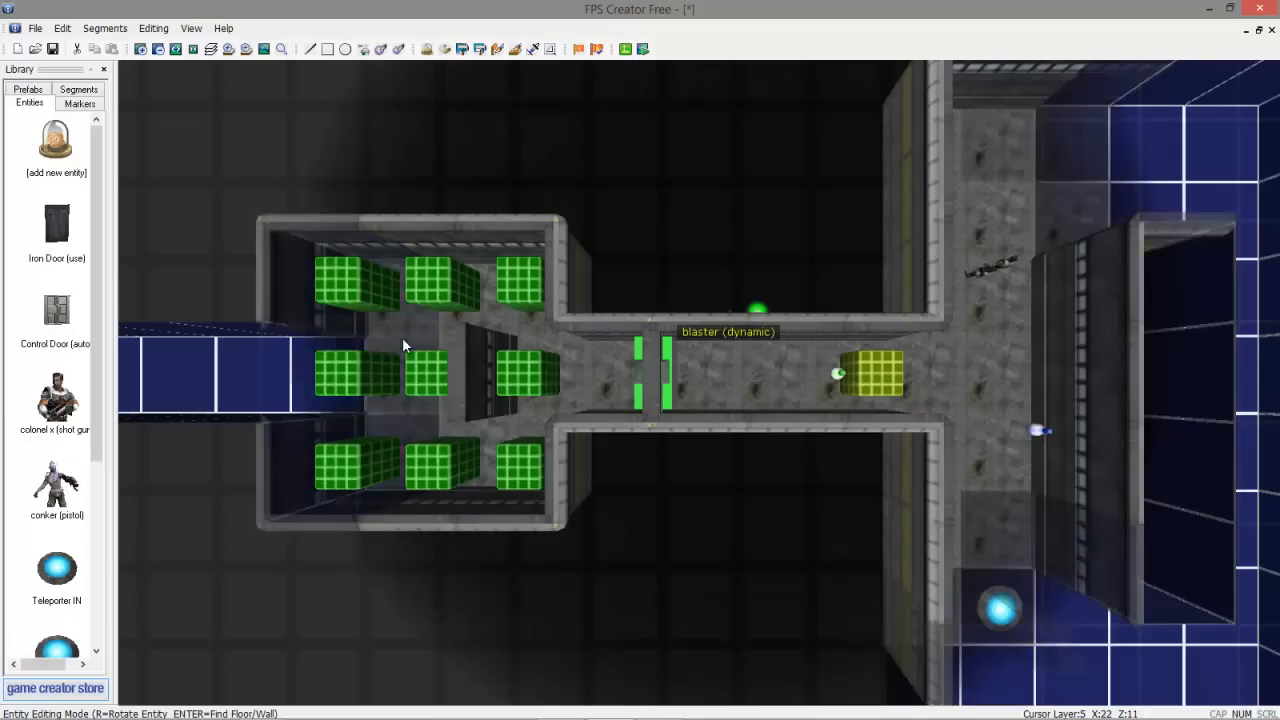
key(Left)
key(Right)
key(Right)
key(Left)
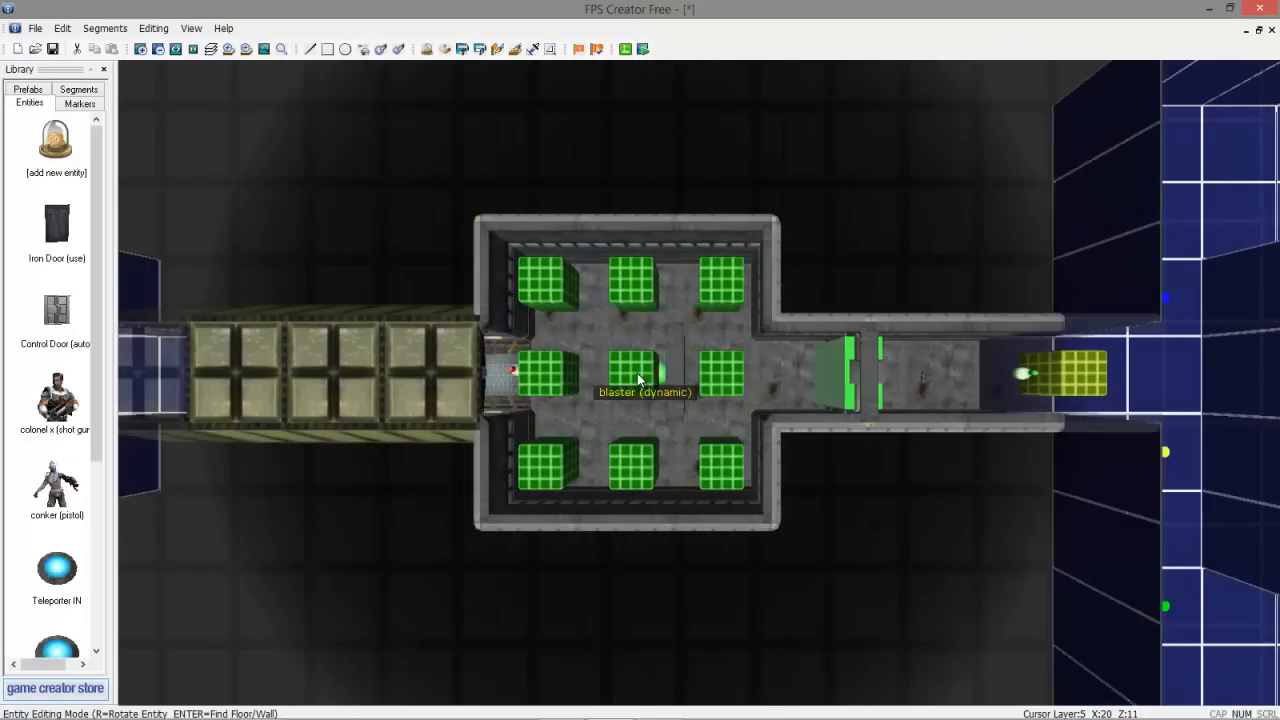
key(Right)
key(Right)
key(Right)
key(Right)
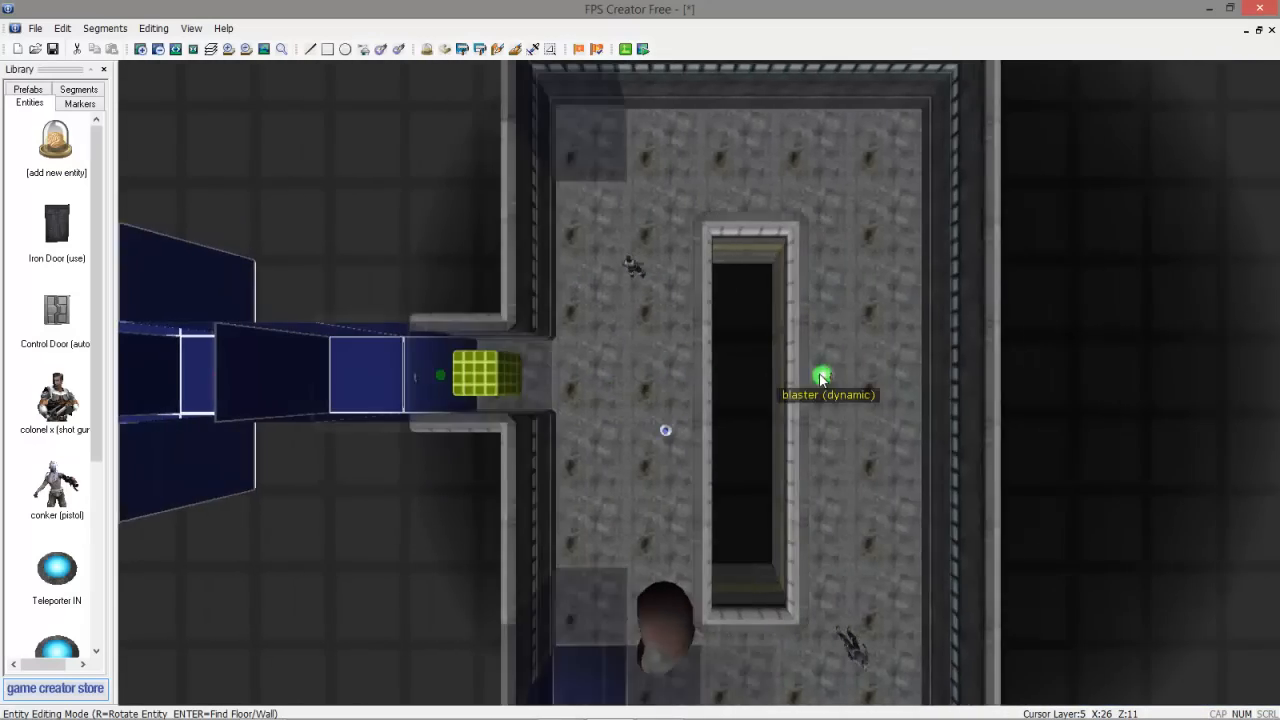
Add autoslug_ammo and blaster_ammo from the scifi items and place them along the east side of the large room around the pit
click(72, 148)
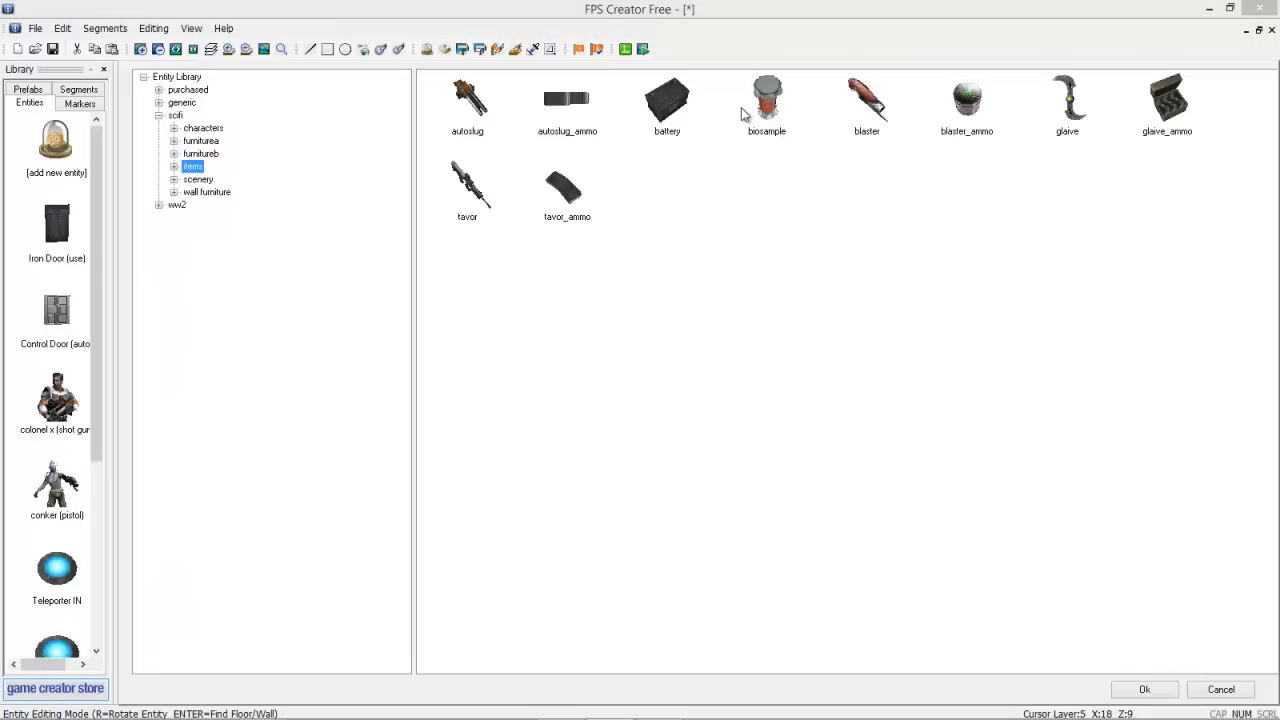
click(572, 112)
double_click(572, 112)
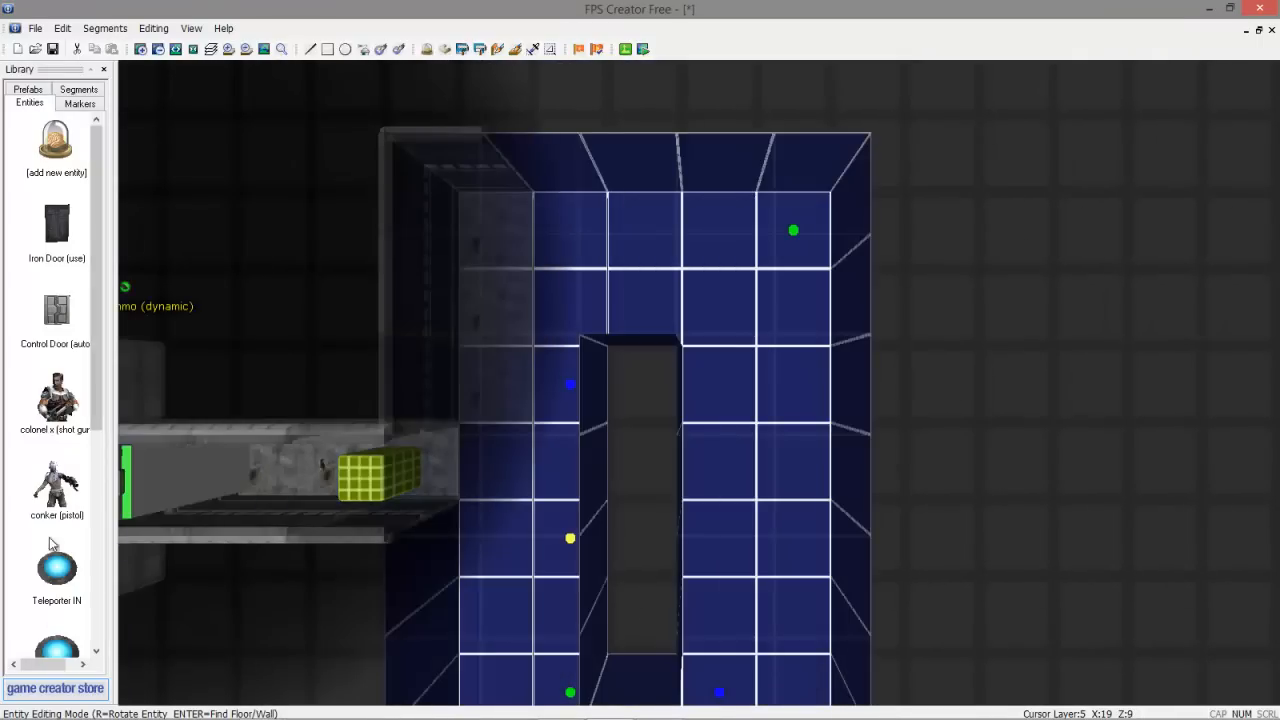
click(76, 176)
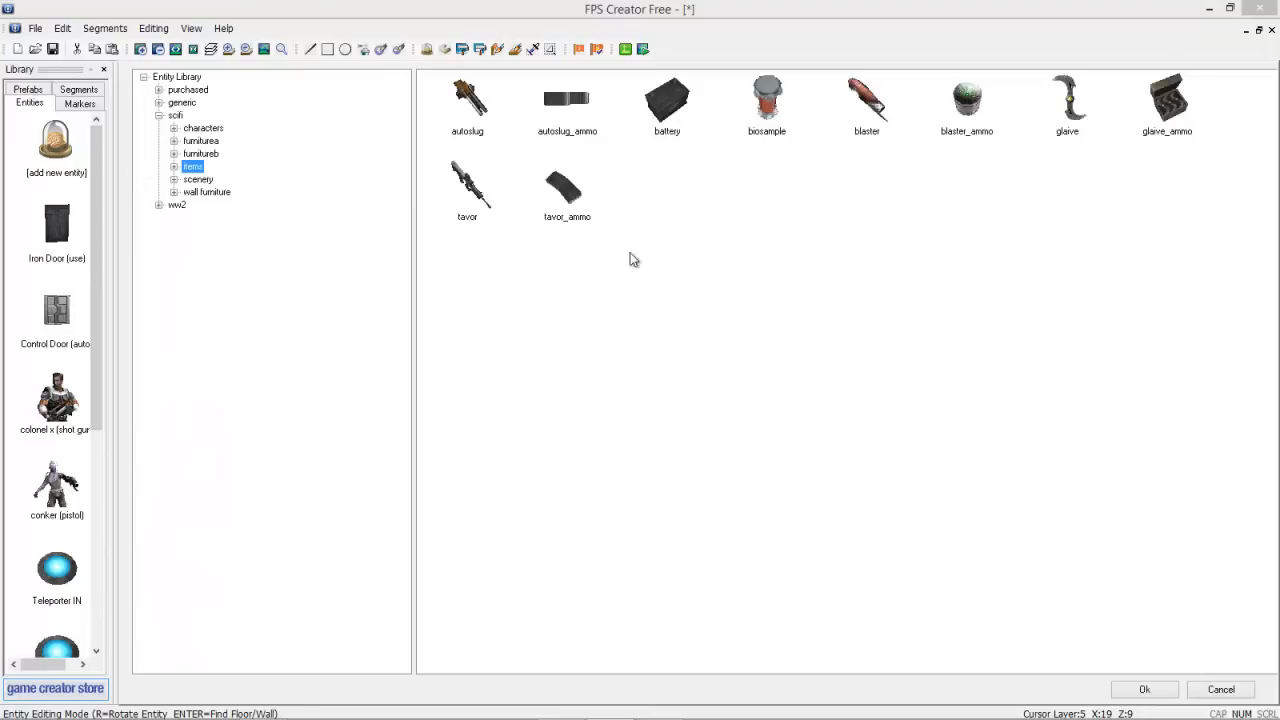
click(973, 116)
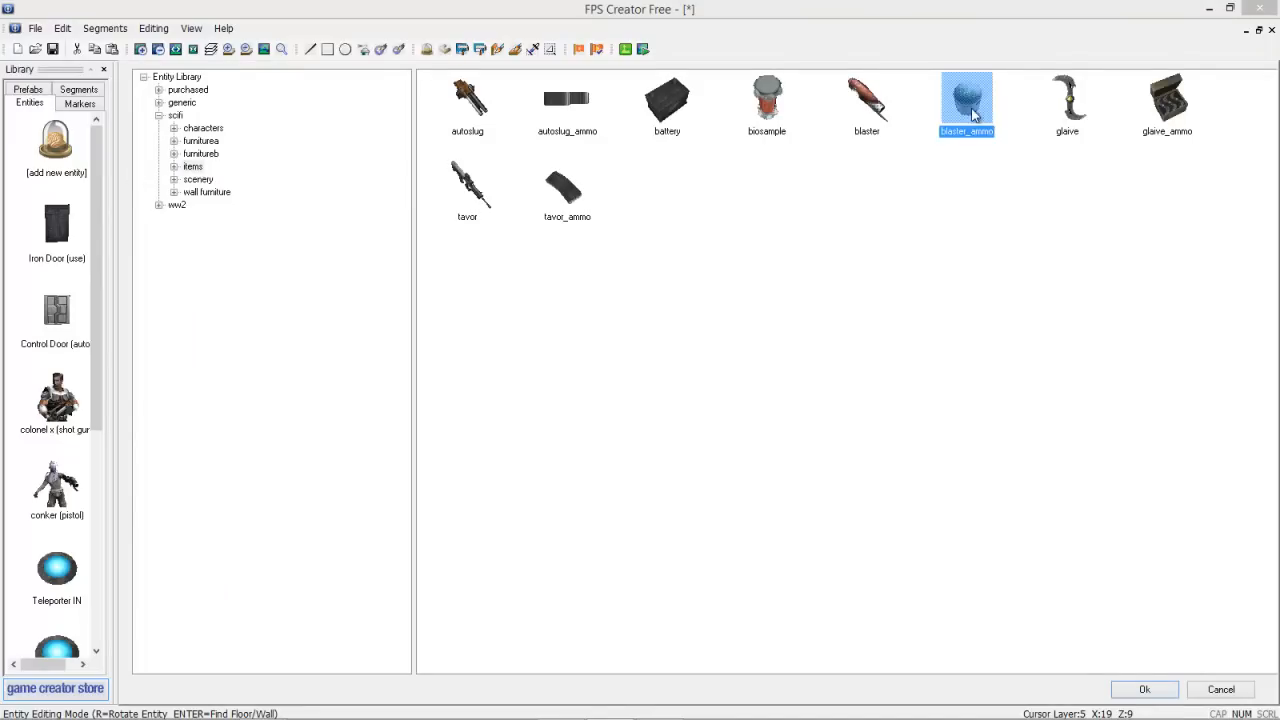
double_click(969, 121)
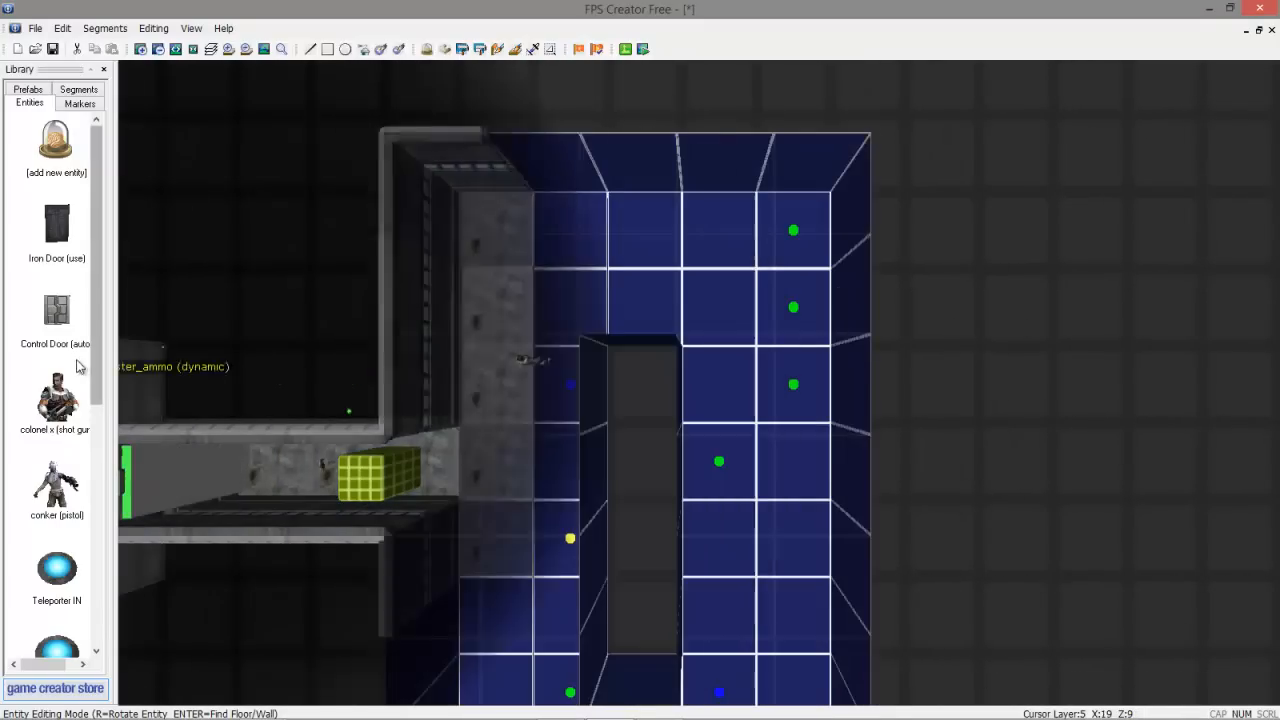
Add small_health_2 and the millsno36 grenade from the ww2 items and place them east of the large room's pit
click(57, 142)
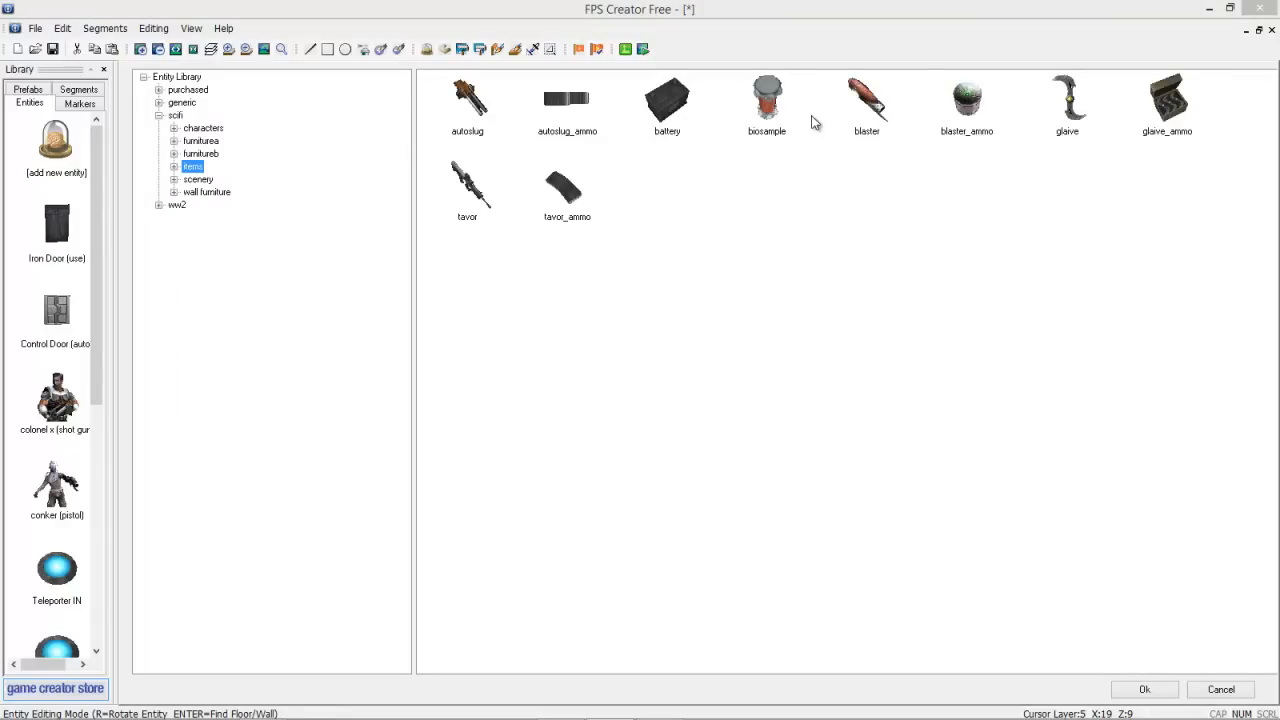
click(160, 205)
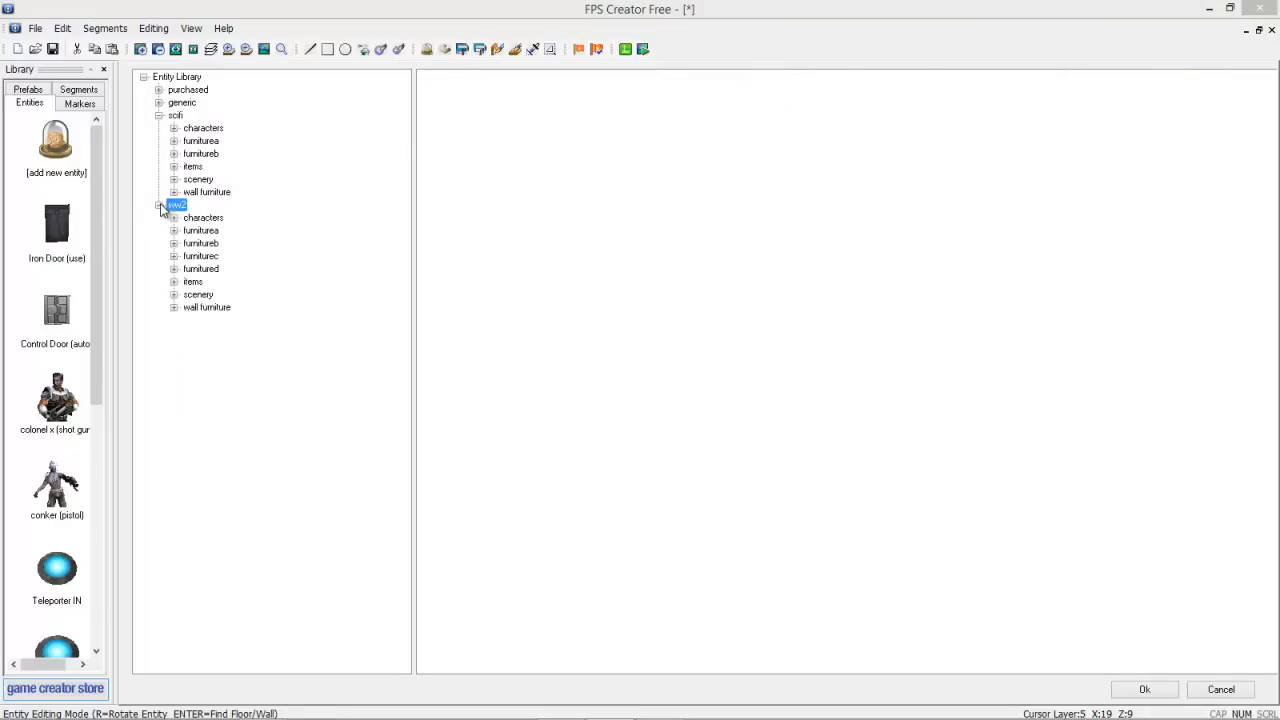
click(192, 283)
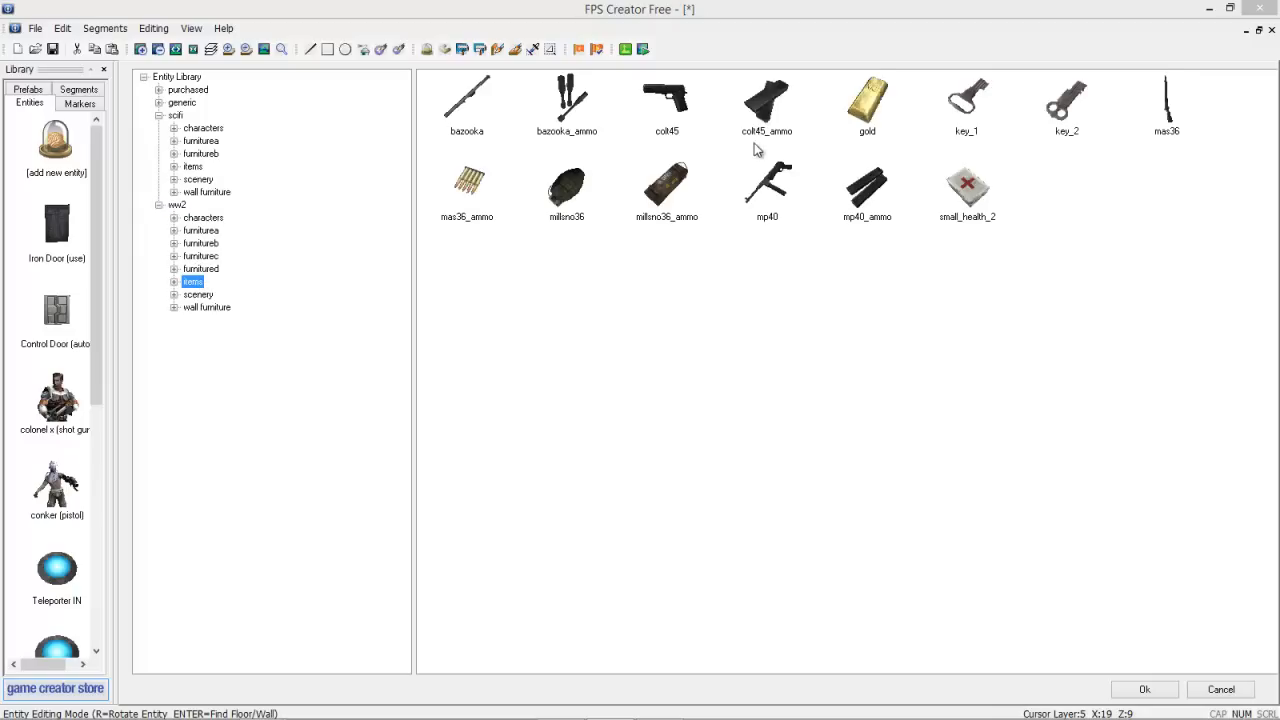
double_click(968, 190)
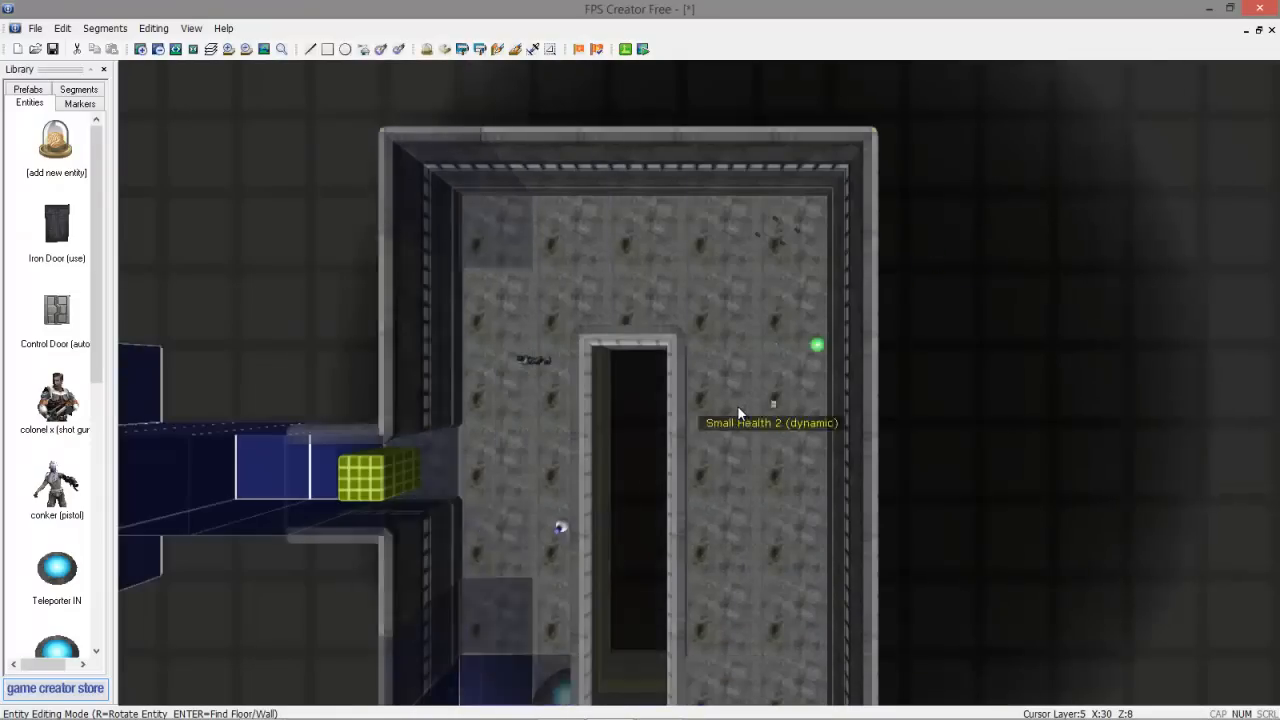
click(727, 304)
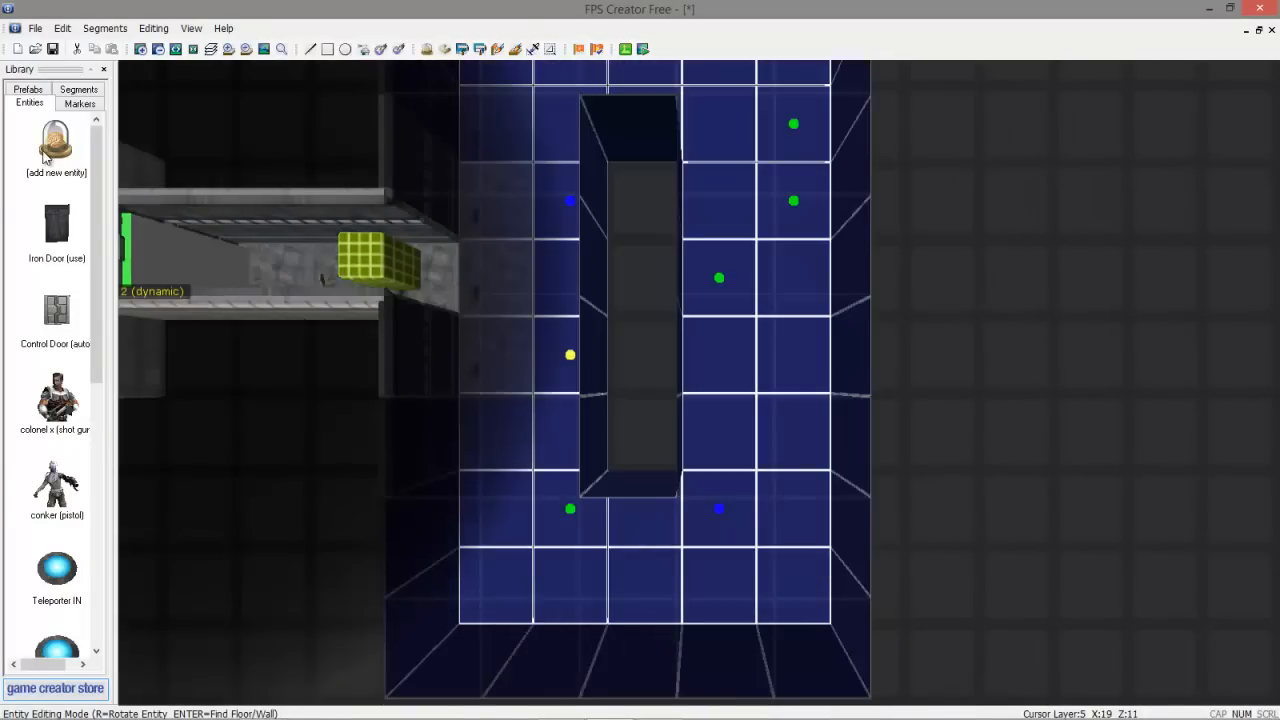
click(50, 150)
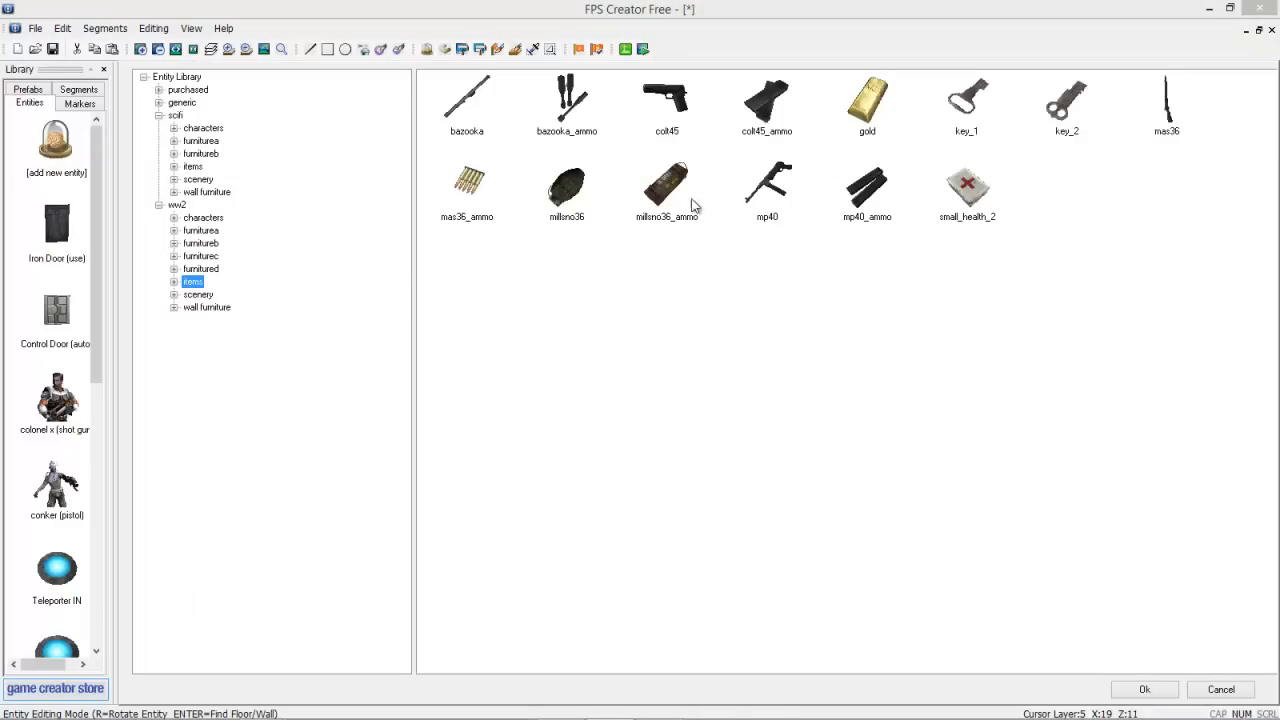
double_click(558, 185)
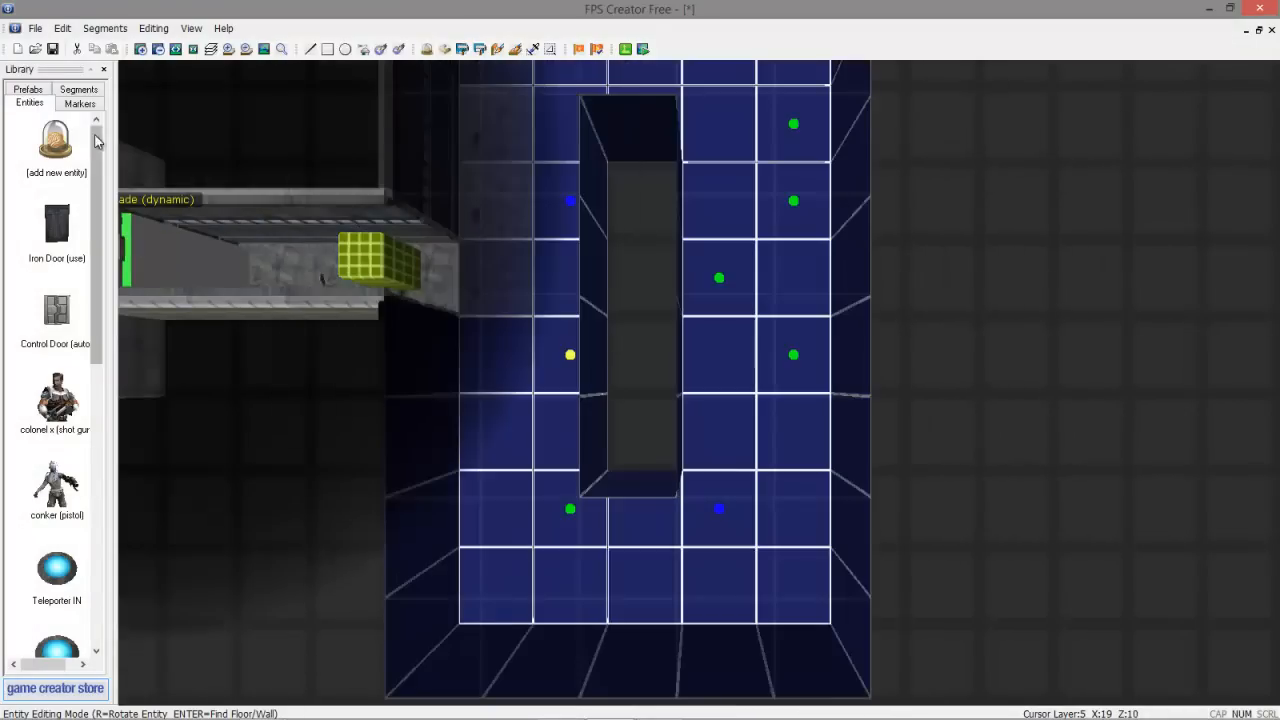
Add chaira from the ww2 furniturec folder to the entity library and bring it into the large room west of the pit
click(57, 140)
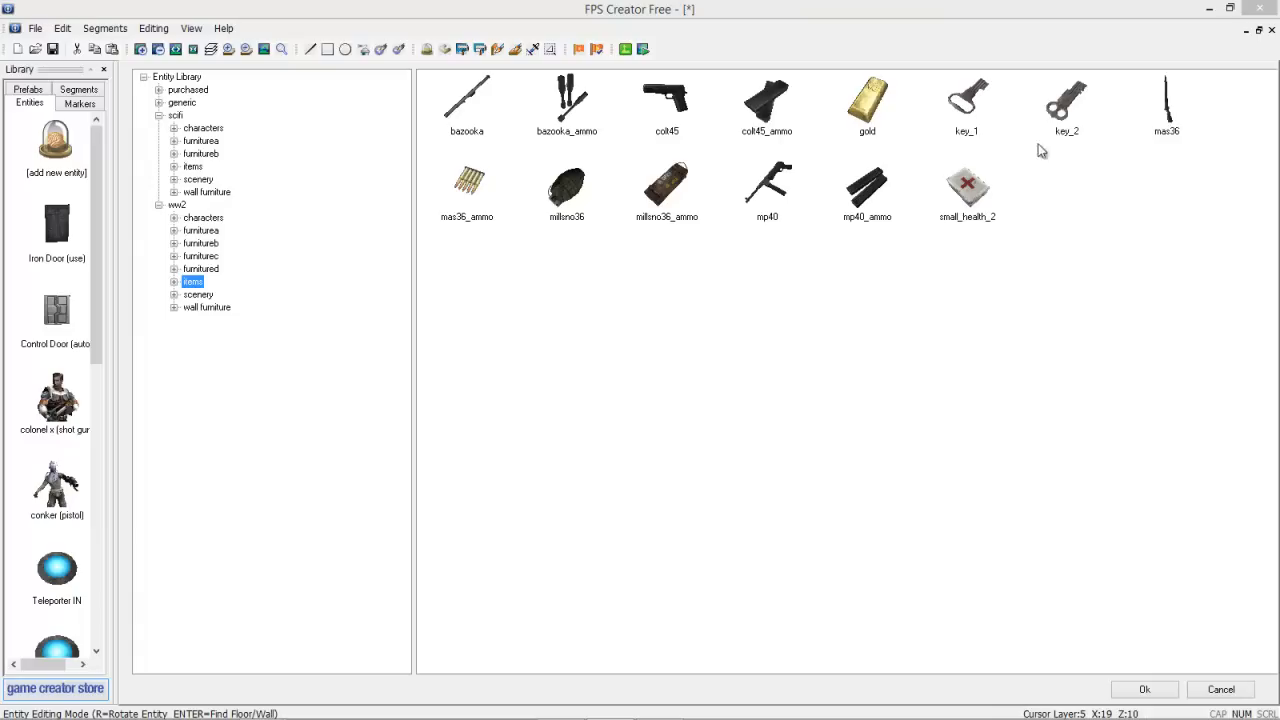
click(210, 269)
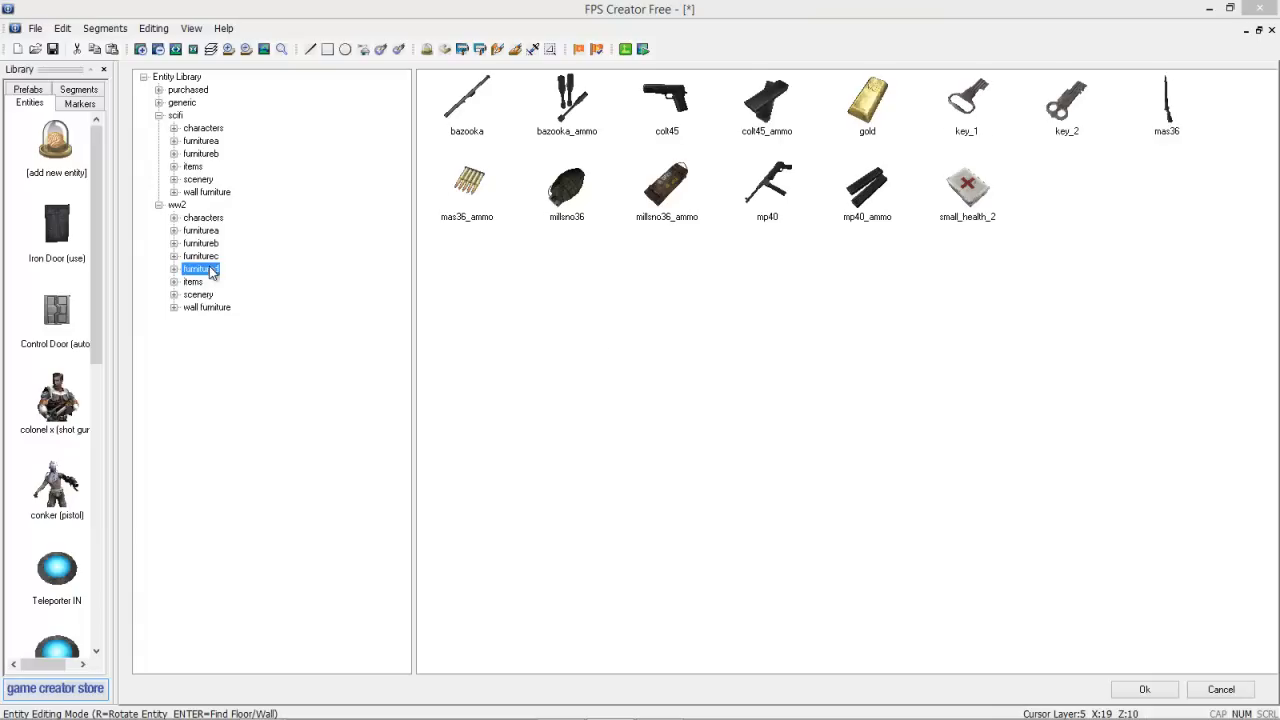
click(213, 257)
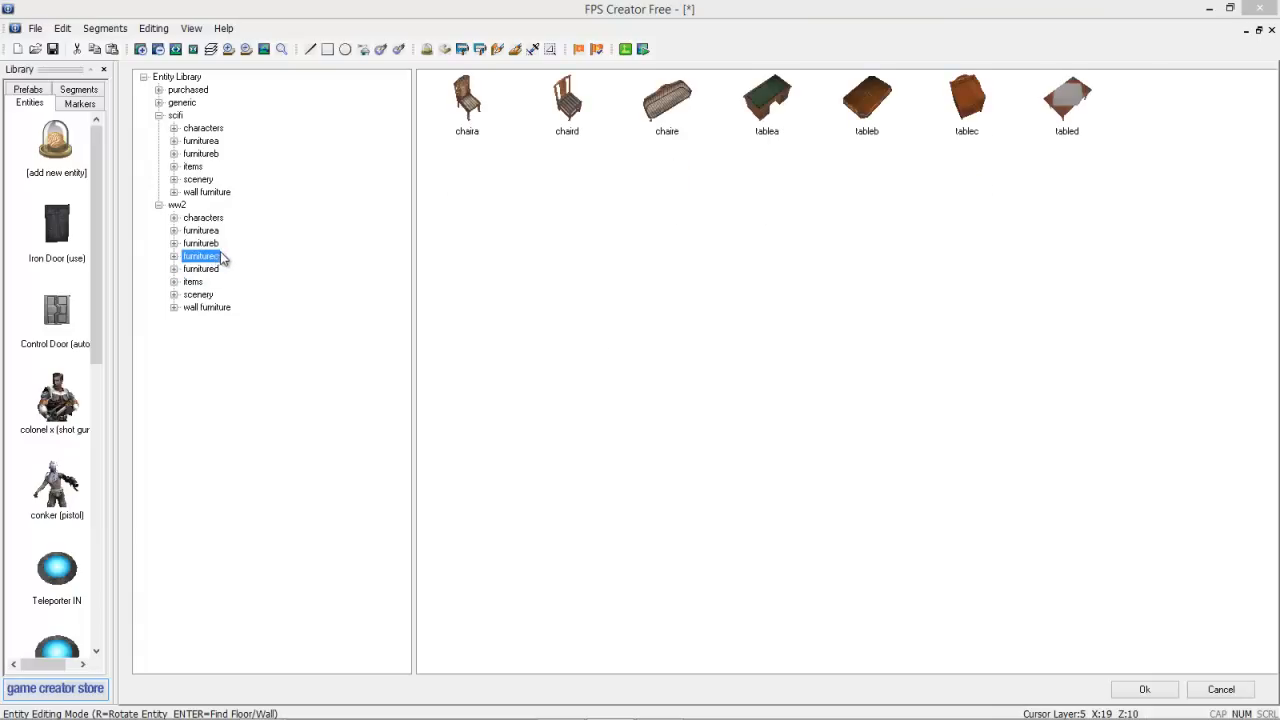
click(474, 116)
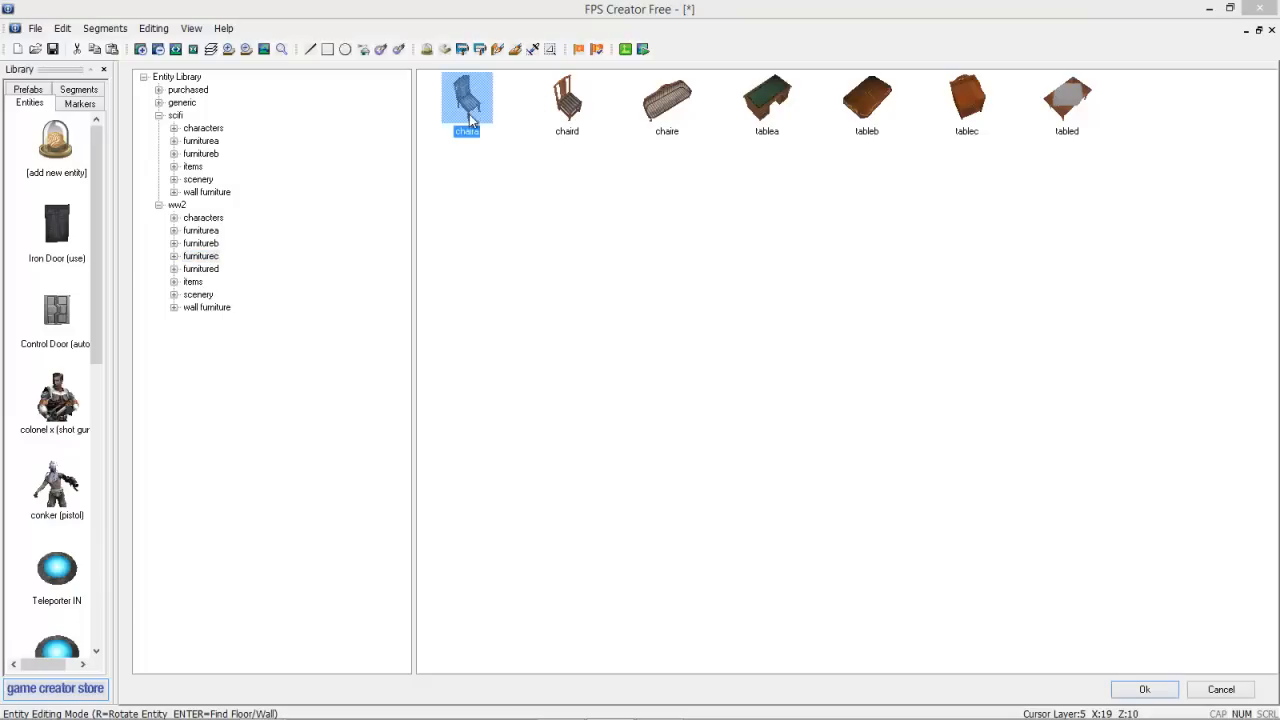
double_click(469, 114)
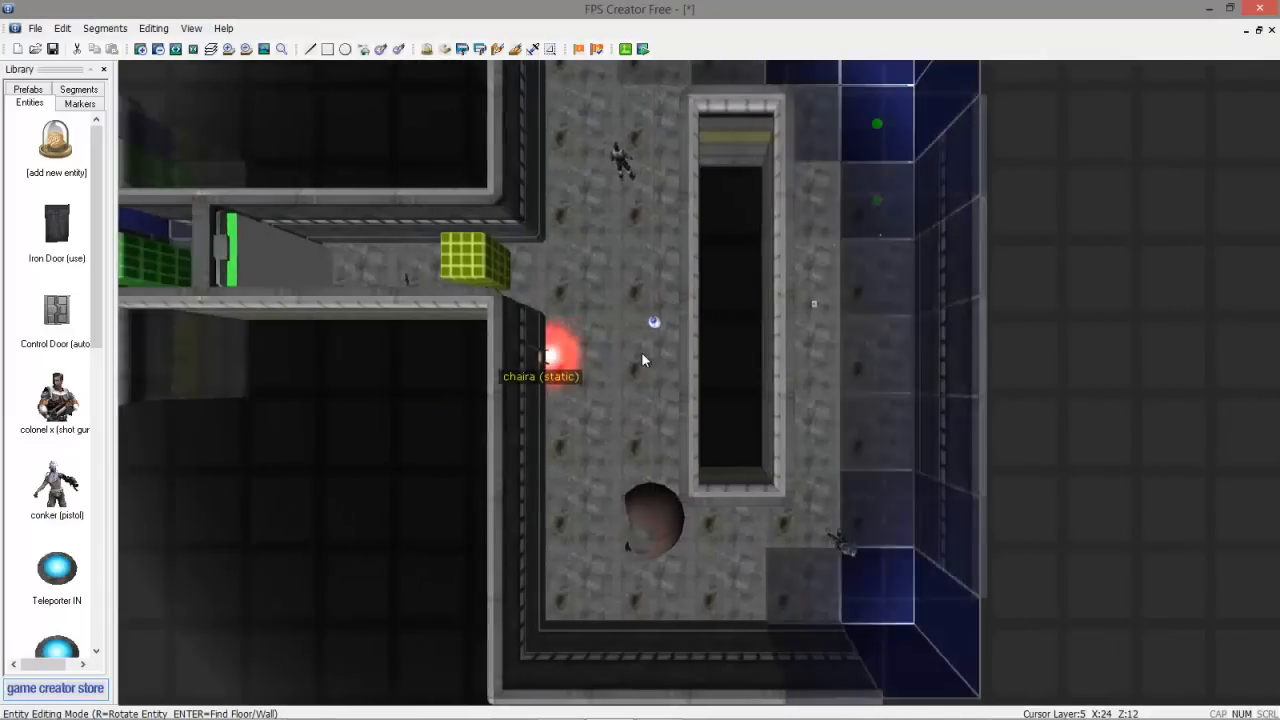
key(Left)
key(Down)
key(Up)
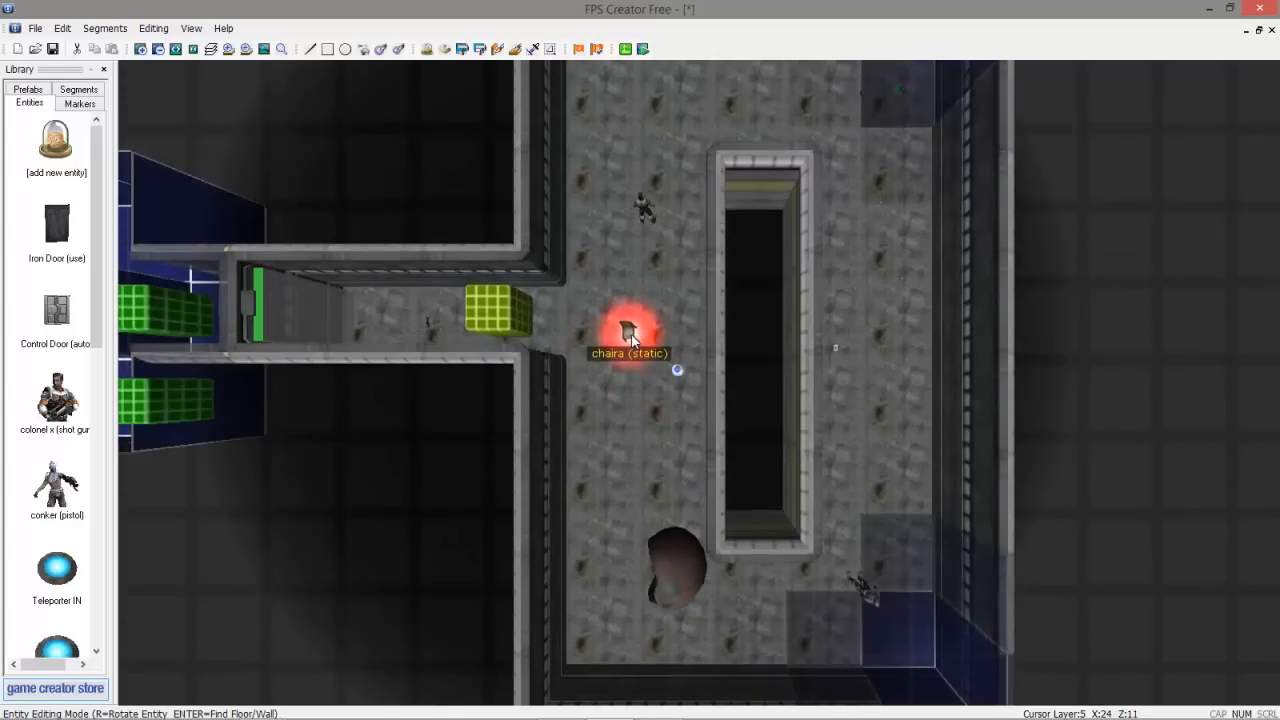
click(629, 392)
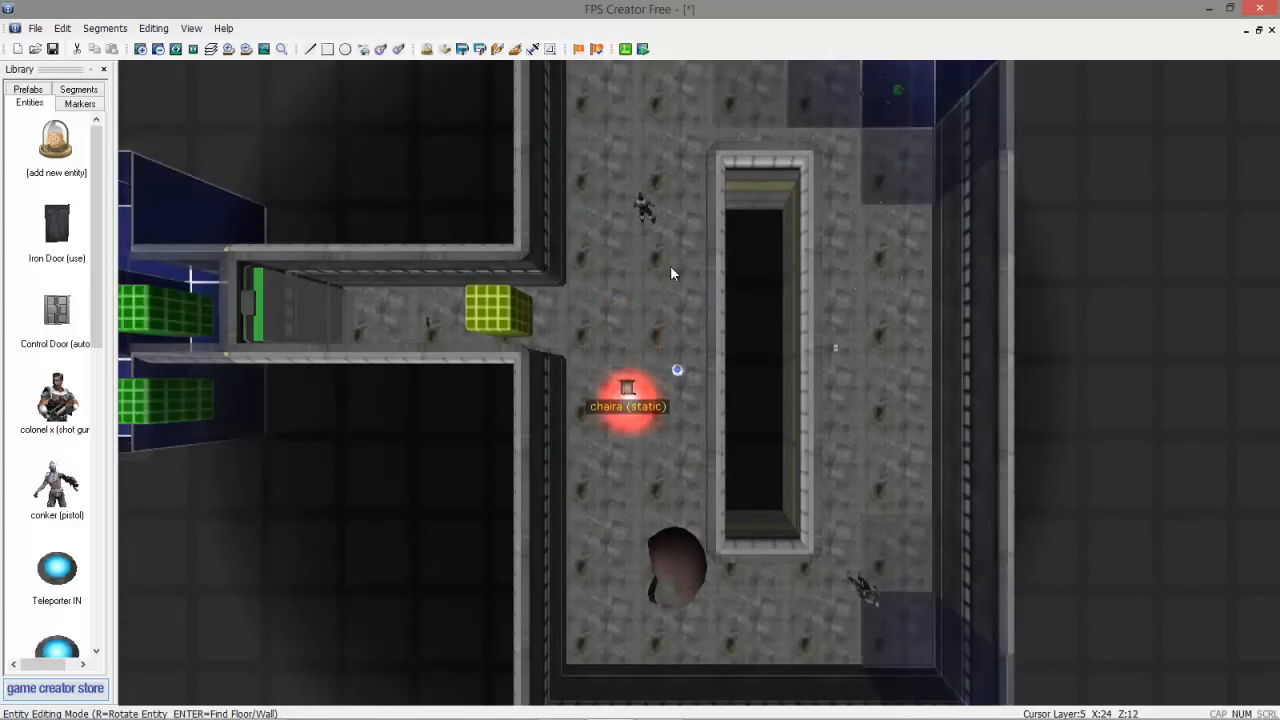
Make the chair dynamic, rotate it diagonally, and place it beside the character on the large room's west side
scroll(732, 245, up, 2)
scroll(711, 278, down, 3)
key(Up)
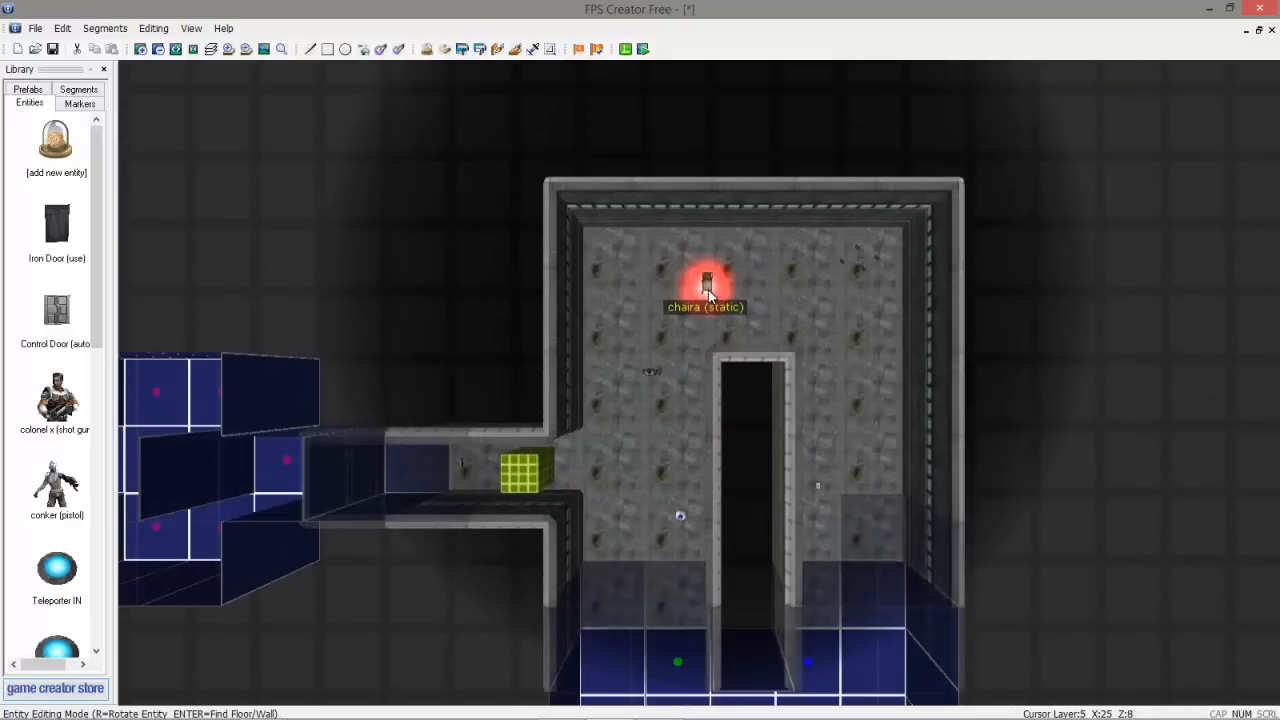
scroll(709, 292, up, 2)
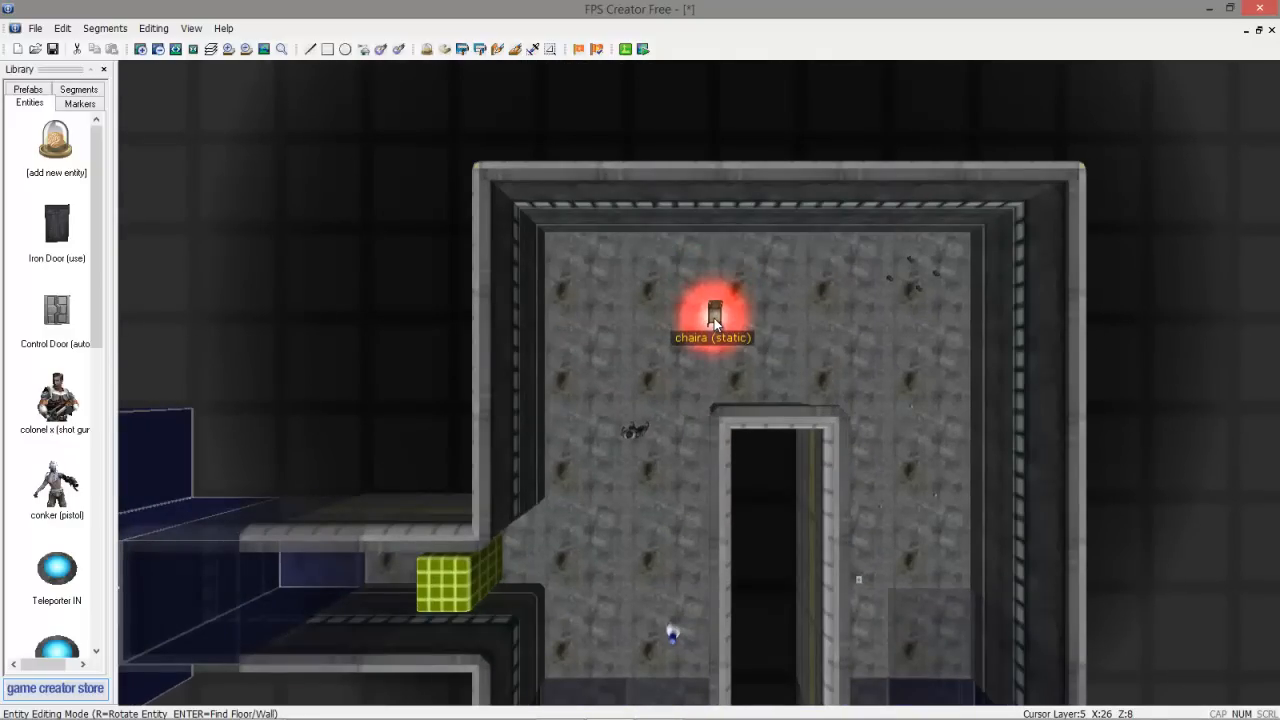
key(y)
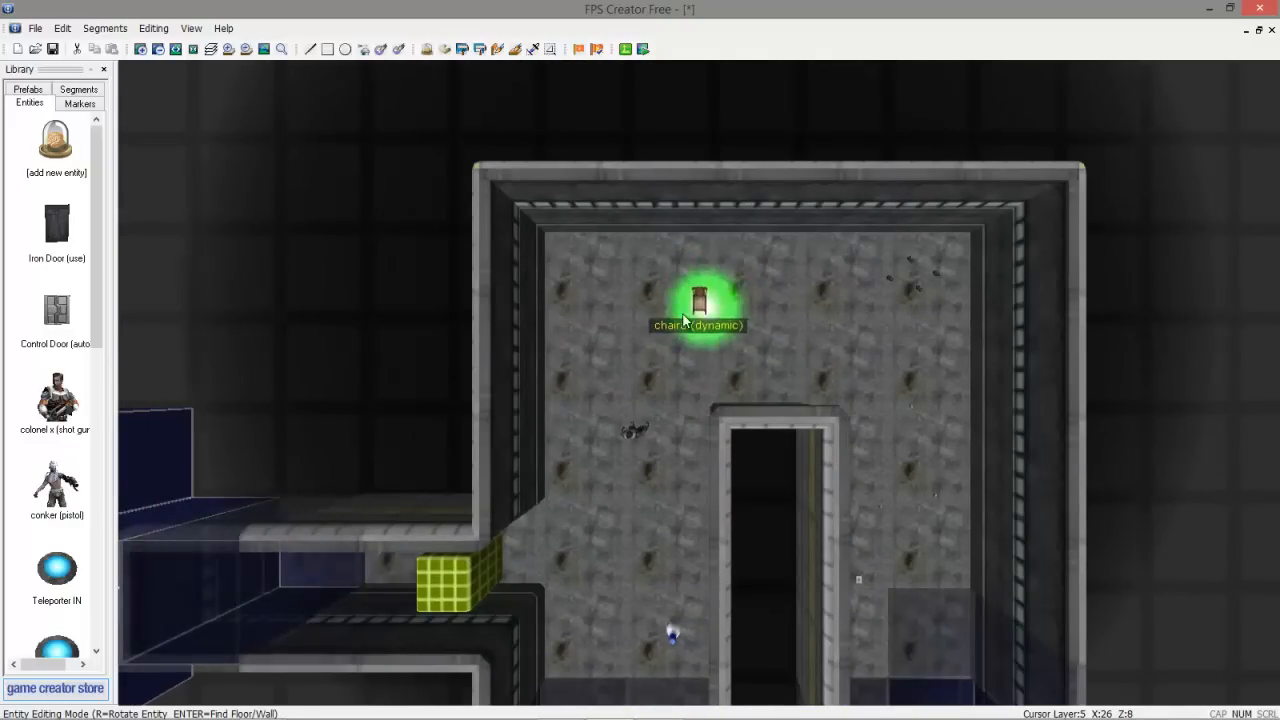
key(r)
key(r)
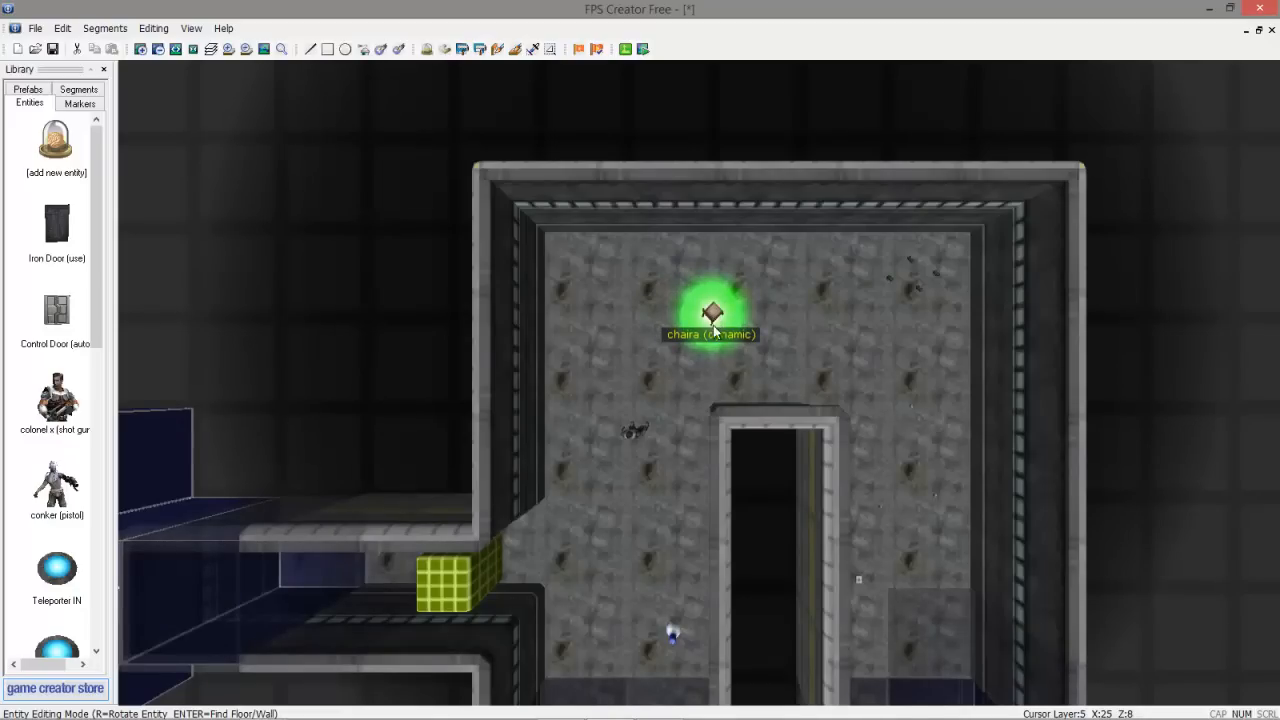
click(612, 478)
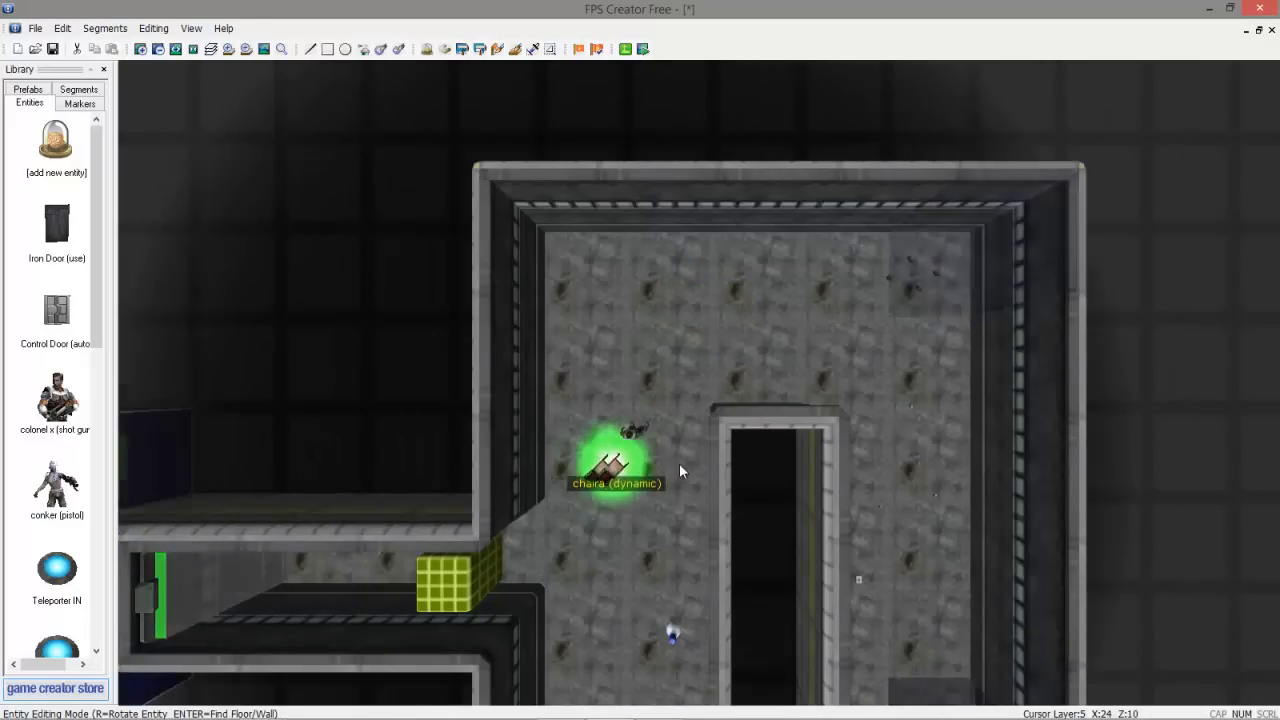
scroll(679, 463, up, 8)
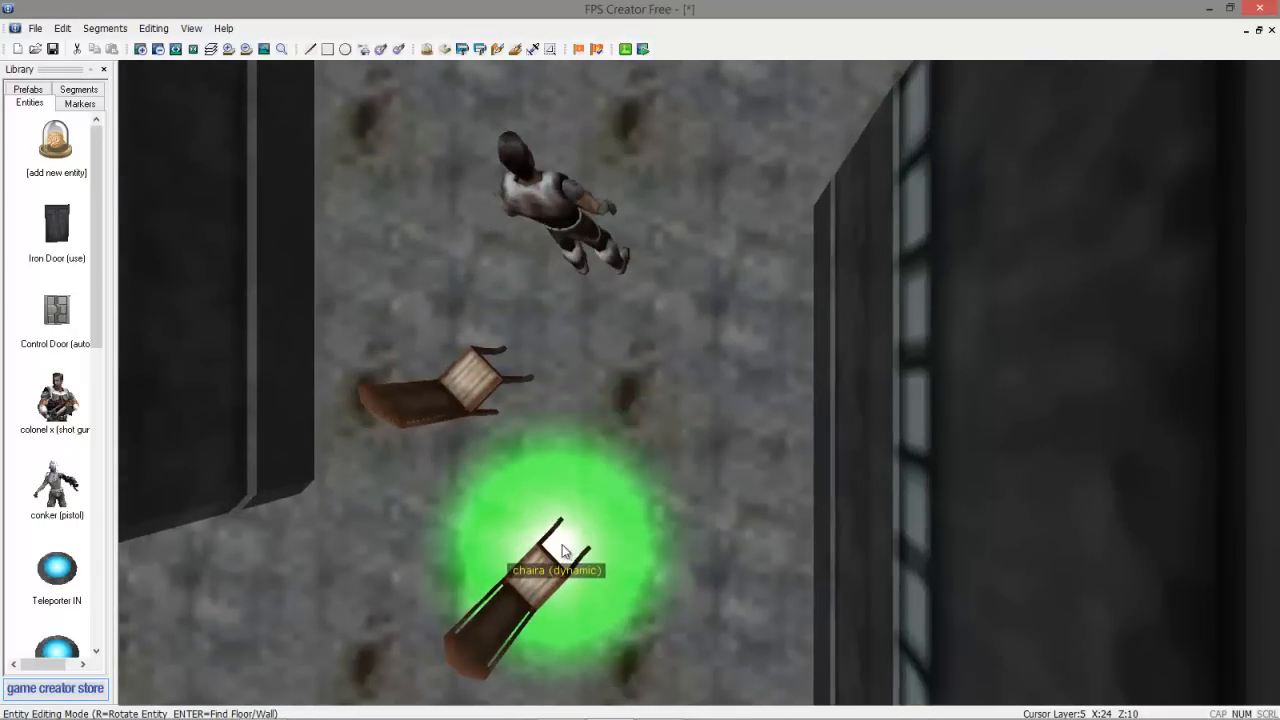
scroll(560, 545, down, 8)
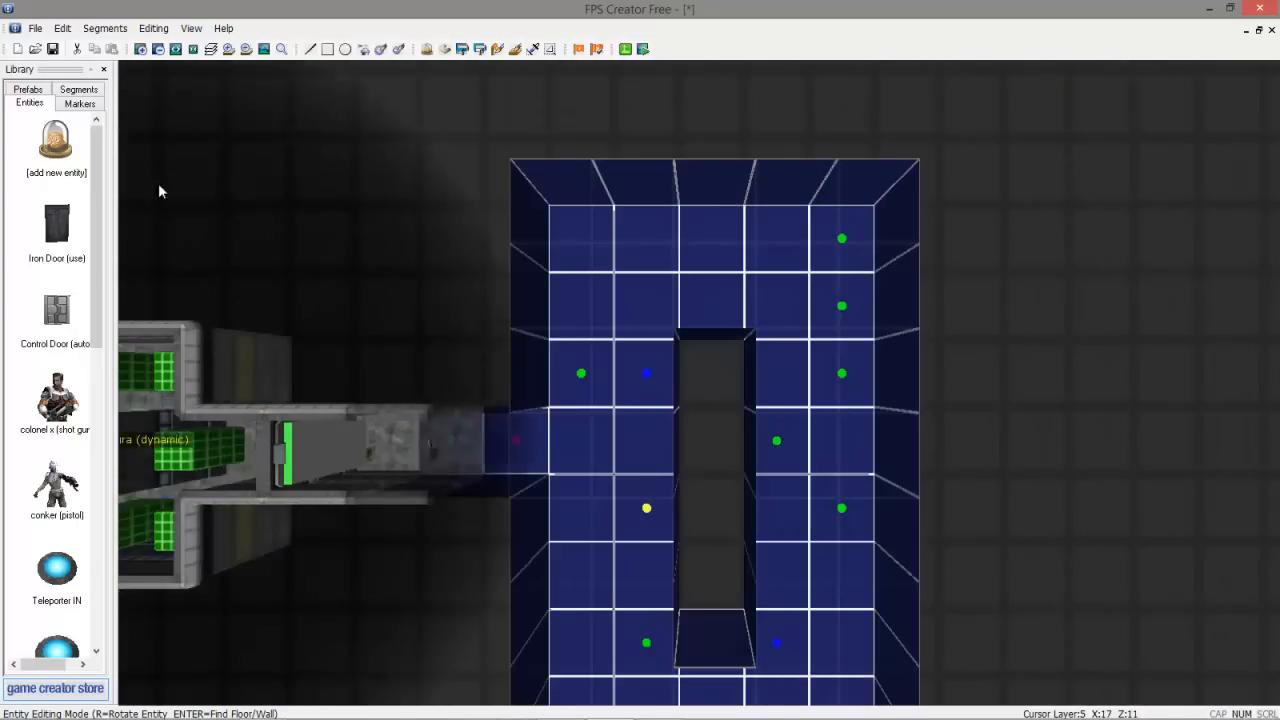
Add the structurald fireplace from the ww2 furnitureb folder and place it against the large room's north wall
click(56, 140)
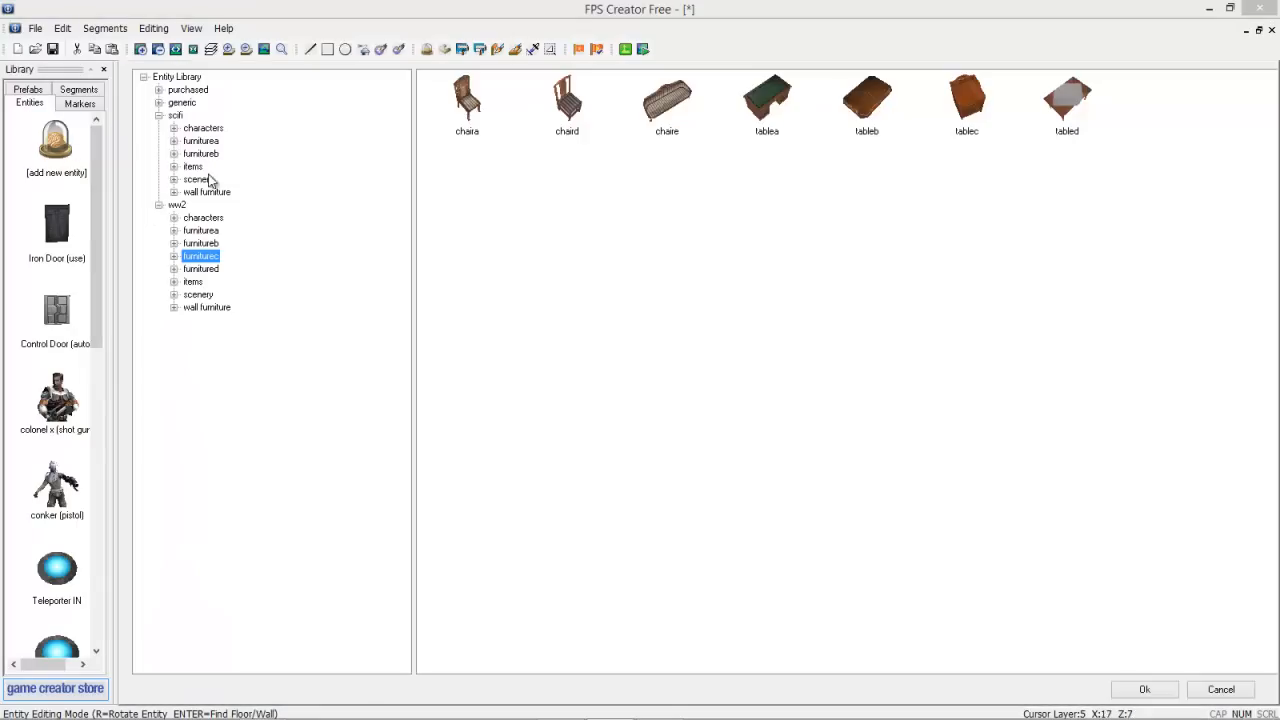
click(201, 244)
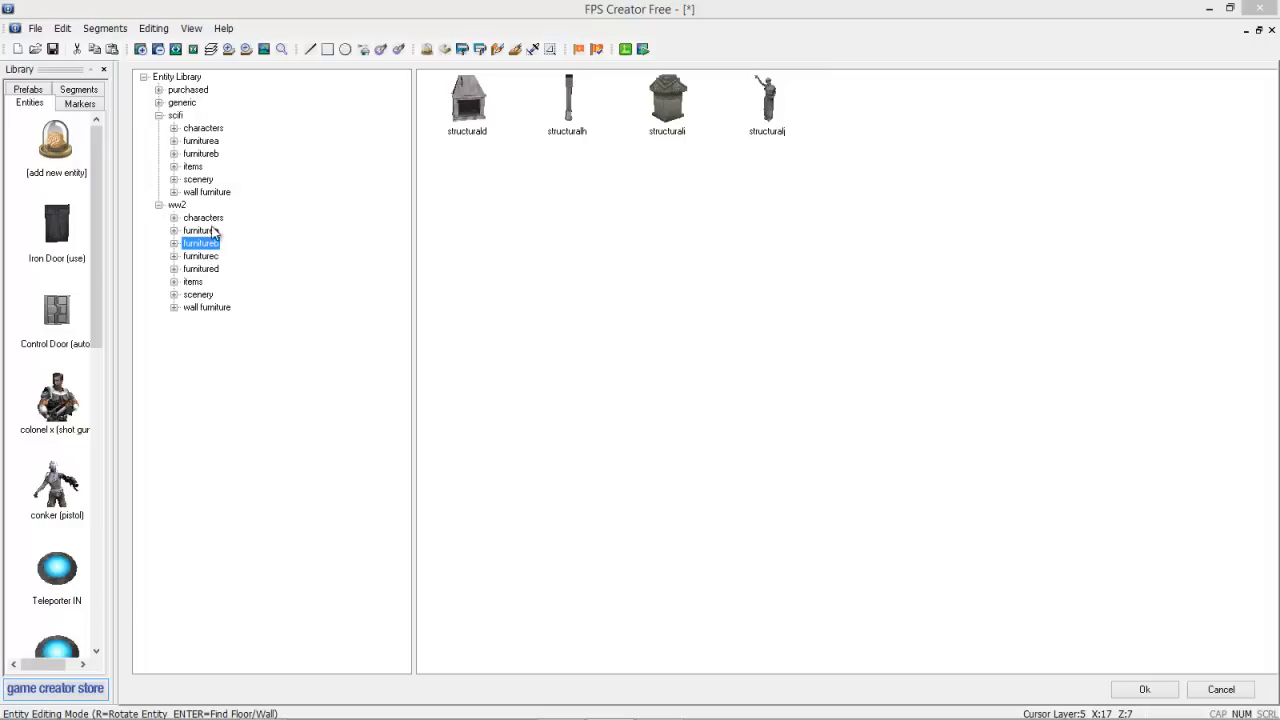
click(200, 231)
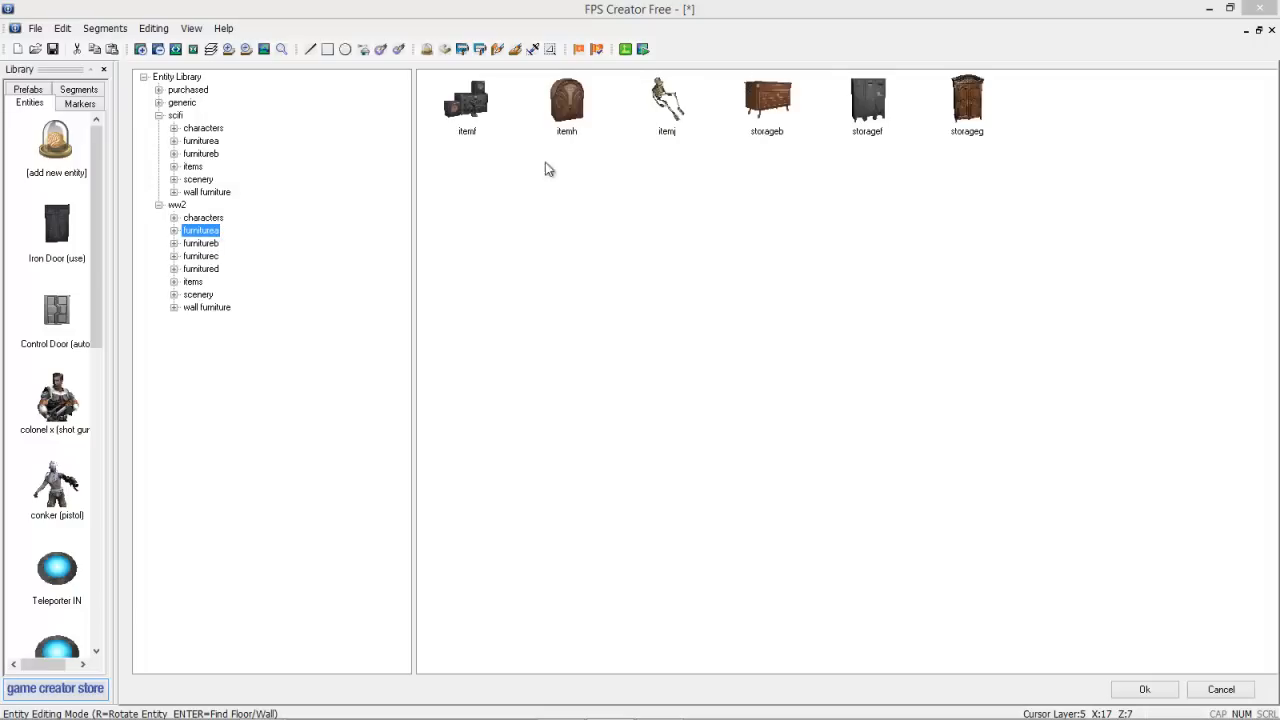
click(199, 248)
click(465, 112)
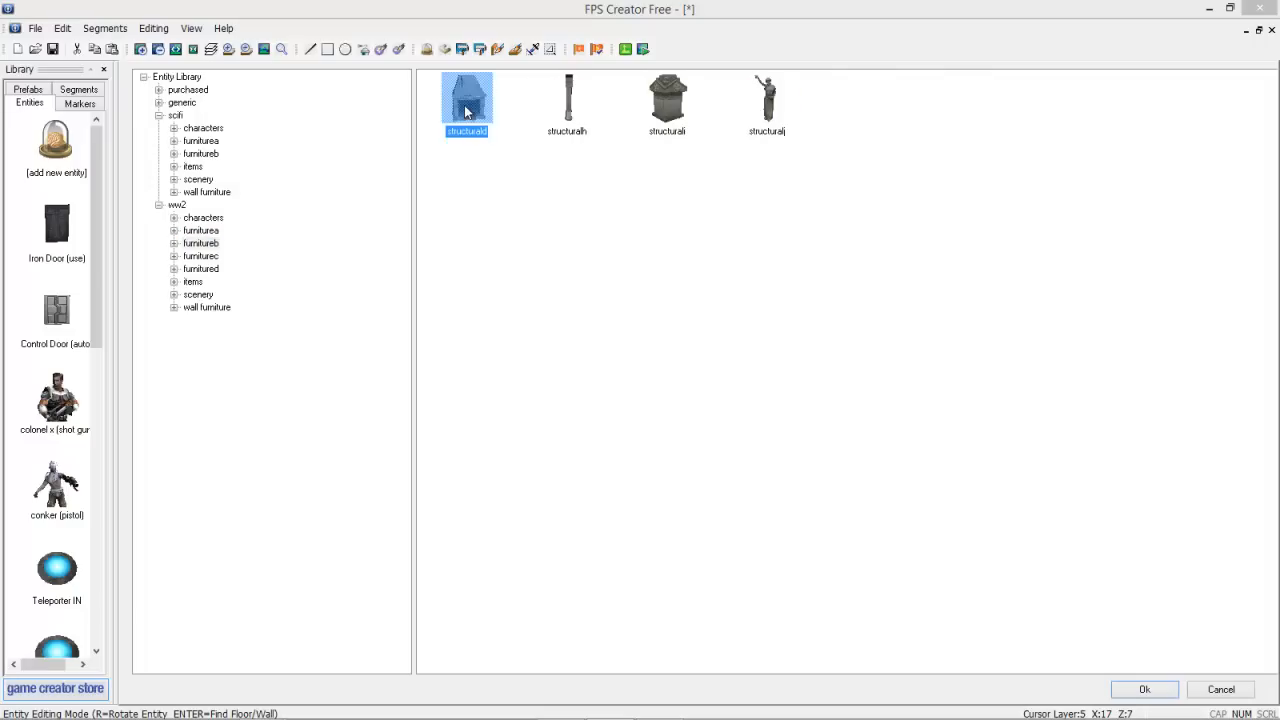
double_click(464, 107)
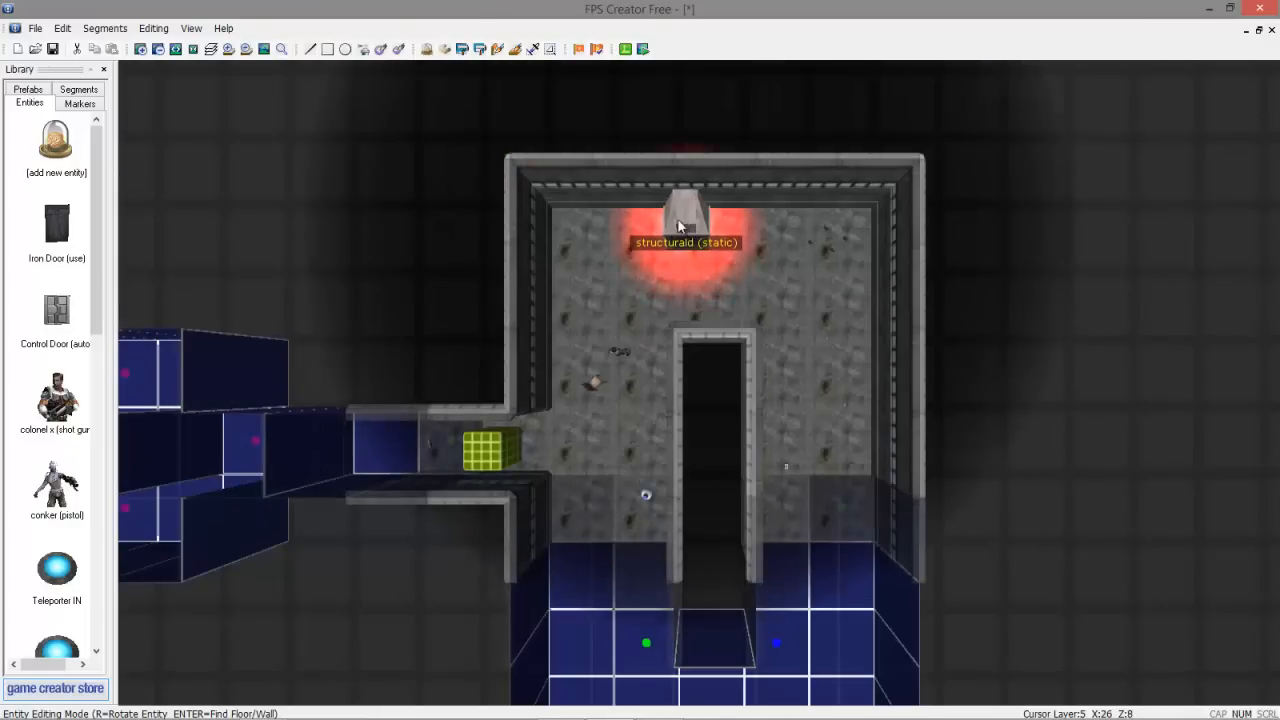
scroll(738, 227, up, 5)
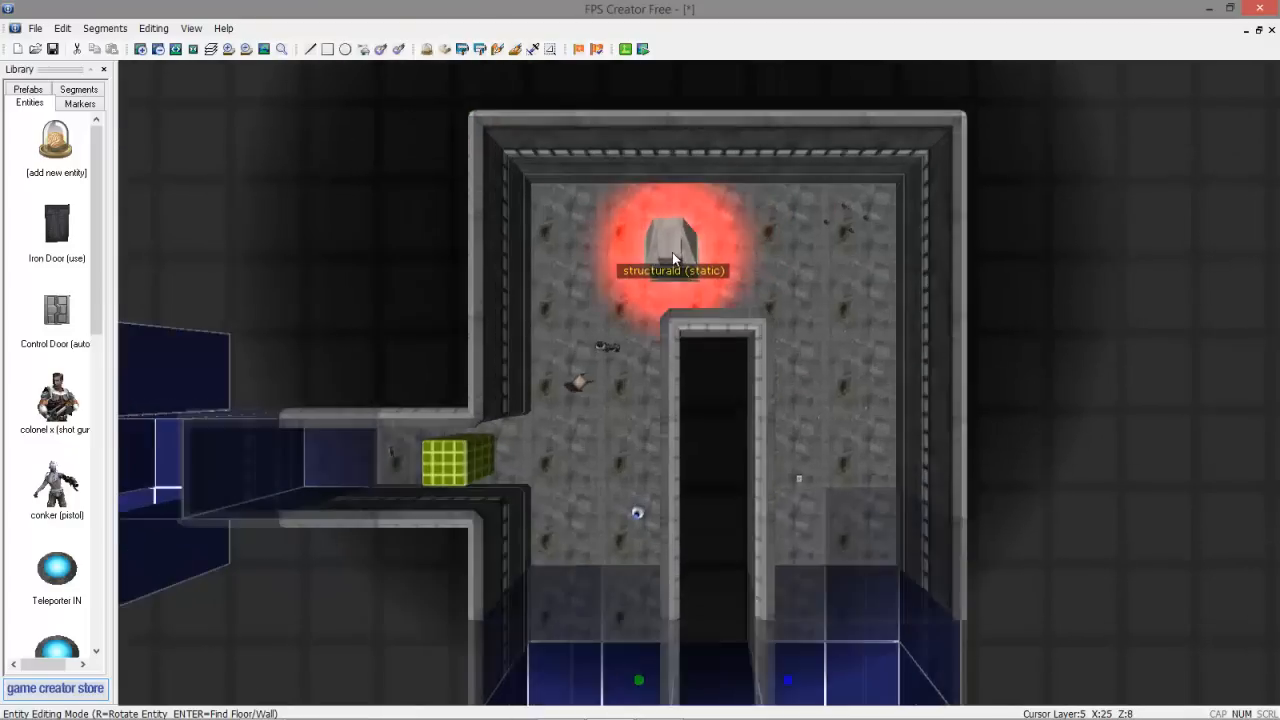
drag(625, 168, 633, 105)
click(633, 105)
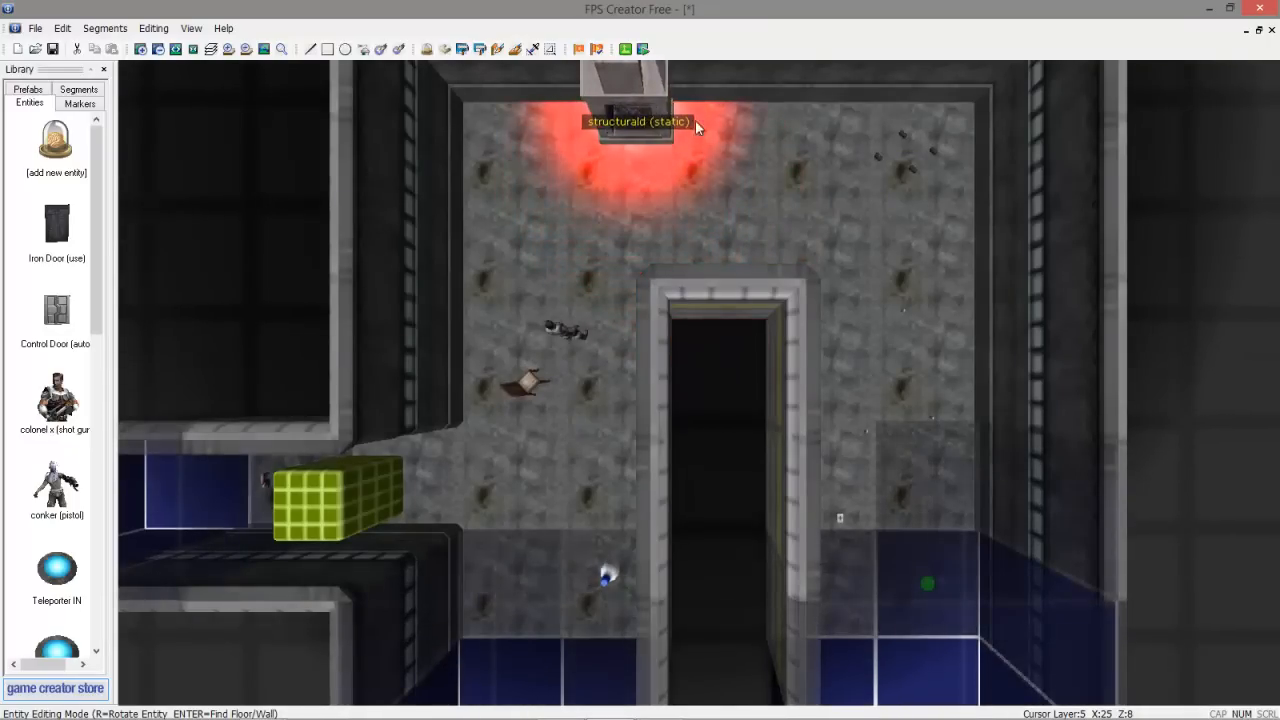
Examine the level's overall layout, from the start room and large room to the separate room in the south
scroll(915, 165, down, 5)
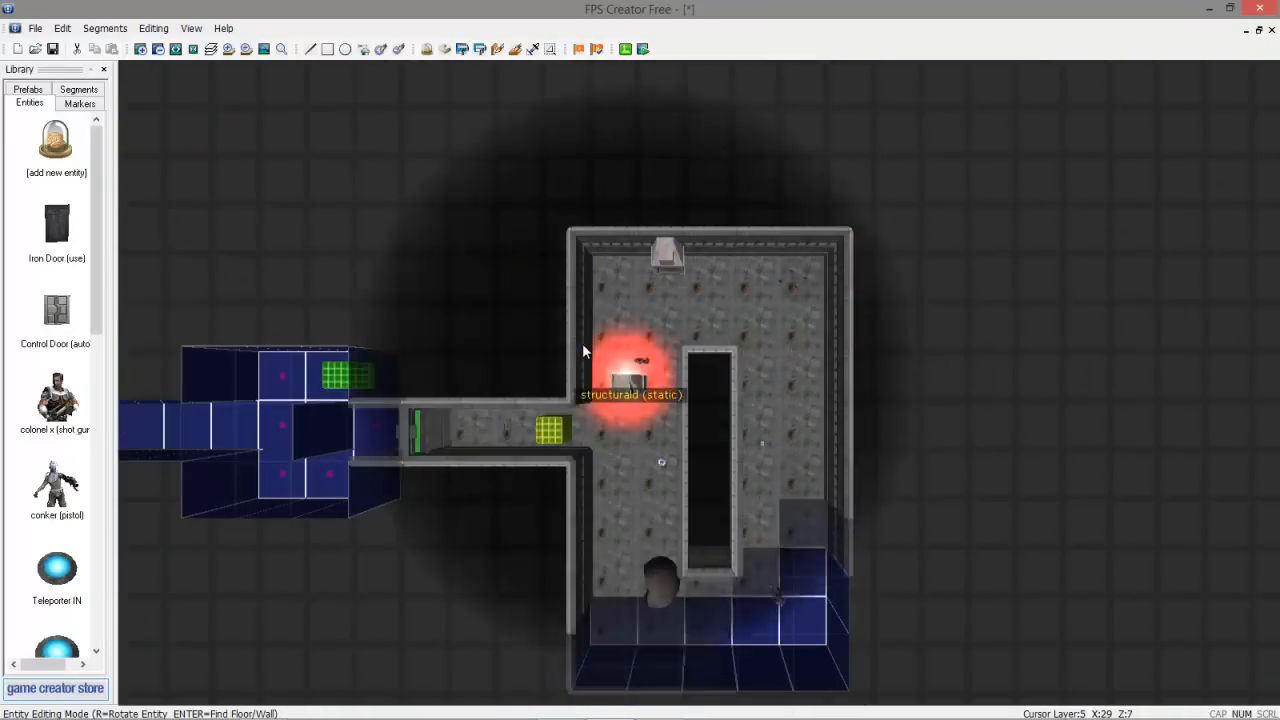
scroll(6, 314, down, 4)
scroll(383, 414, down, 1)
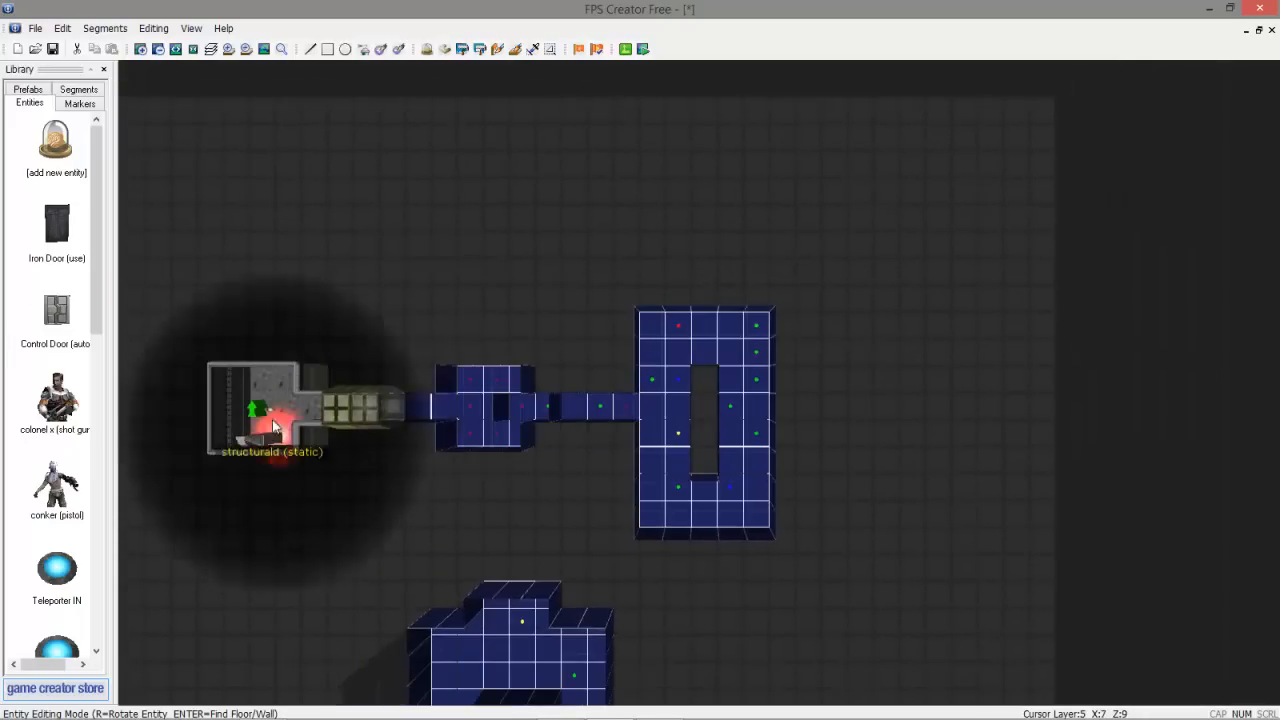
key(Left)
key(Down)
key(Left)
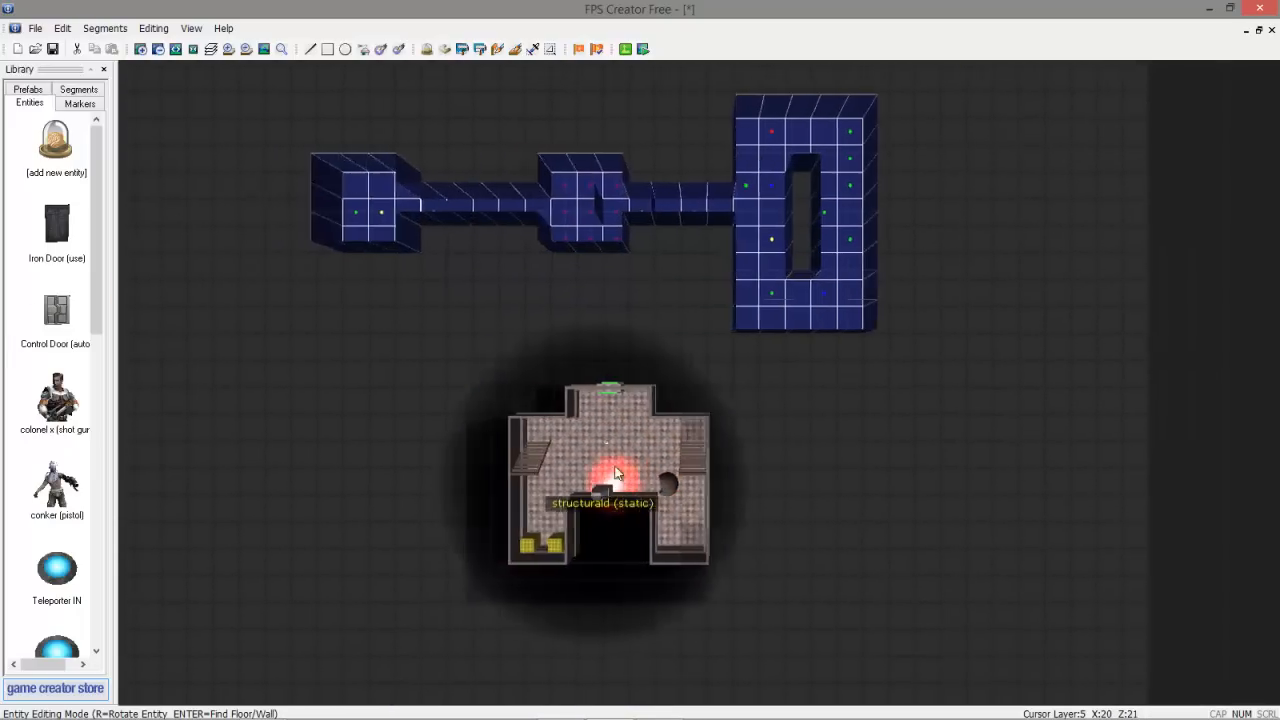
key(Up)
scroll(837, 334, up, 1)
key(Right)
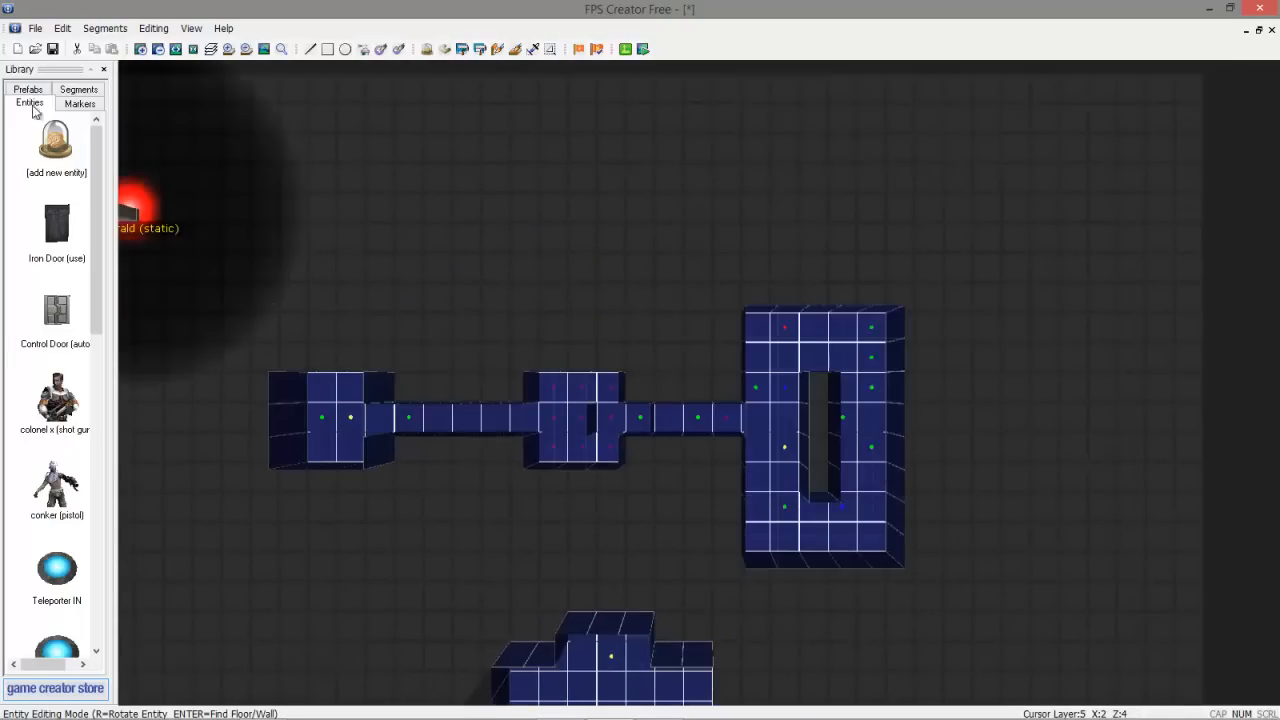
Examine the ww2 characters, furniture, items, wall furniture and scenery available in the entity library
click(58, 132)
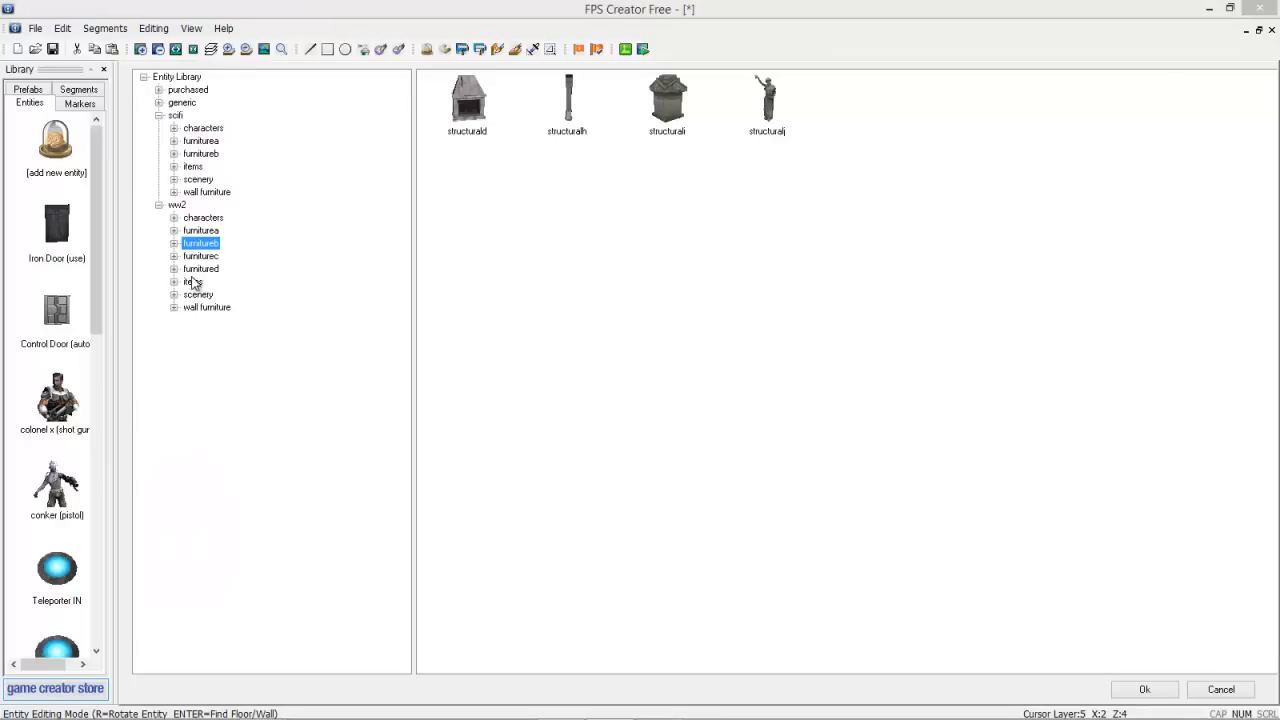
click(199, 269)
click(200, 230)
click(205, 218)
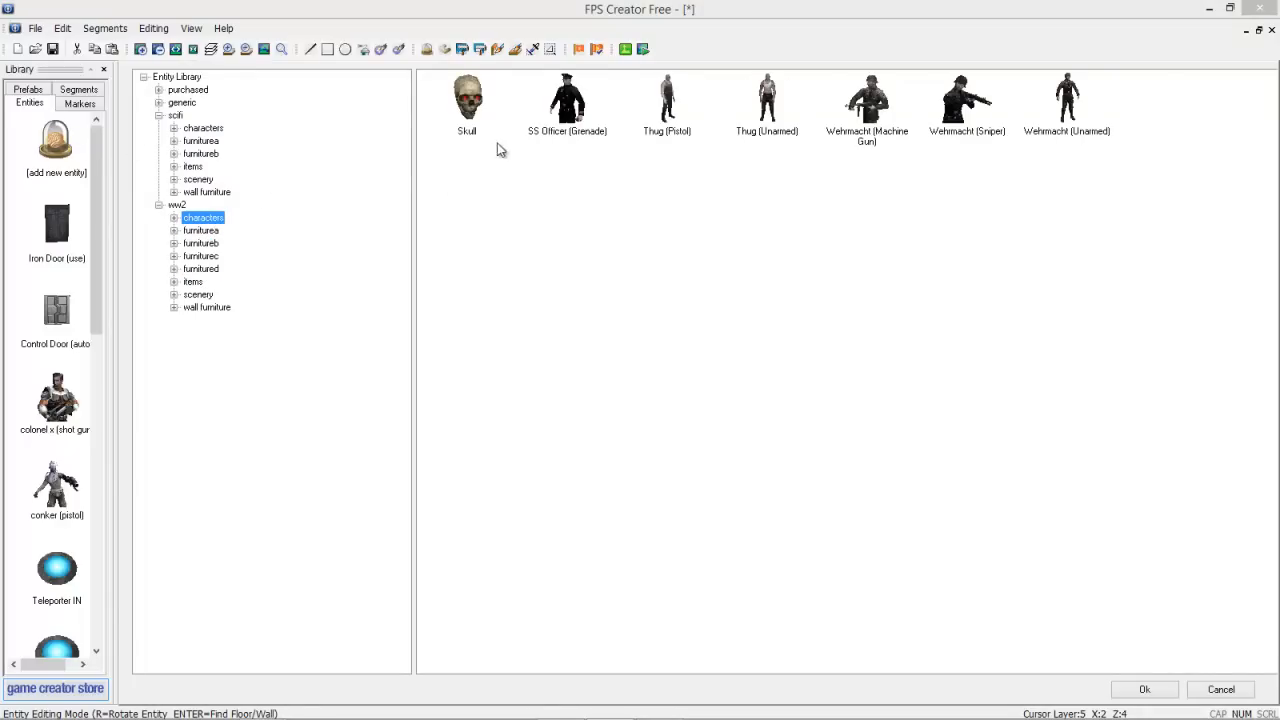
click(200, 232)
click(205, 244)
click(206, 269)
click(195, 283)
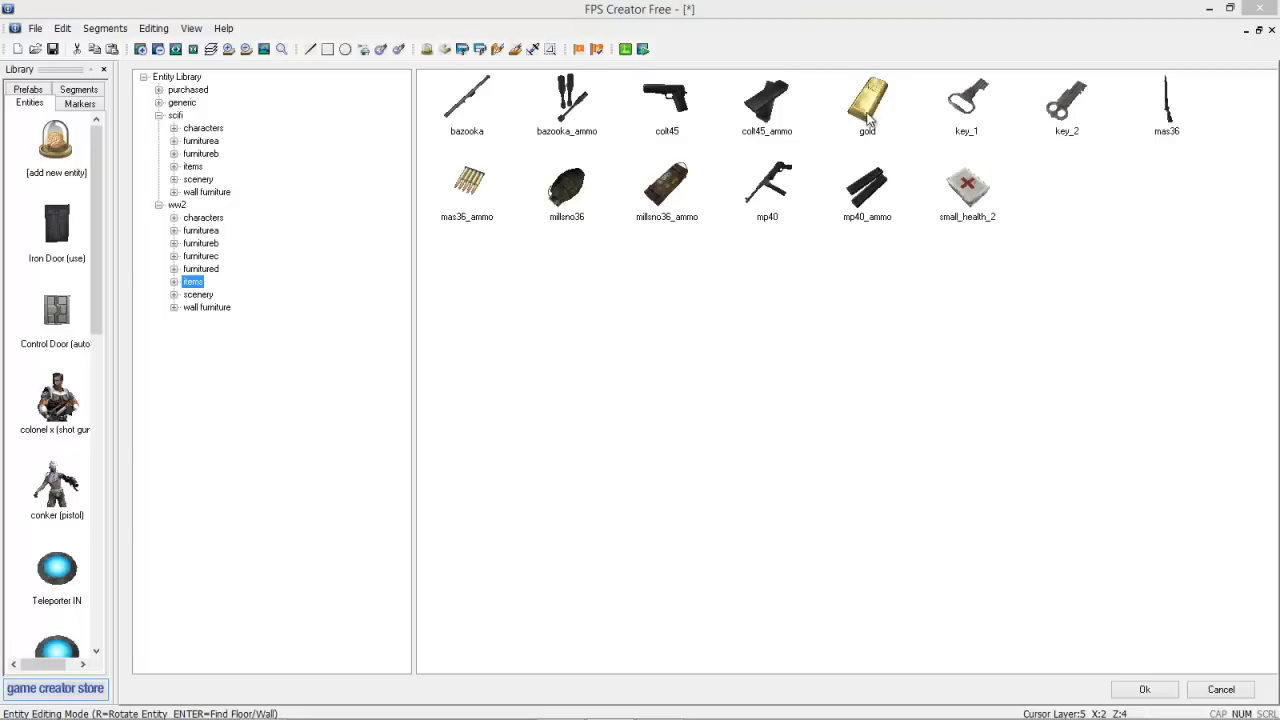
click(210, 308)
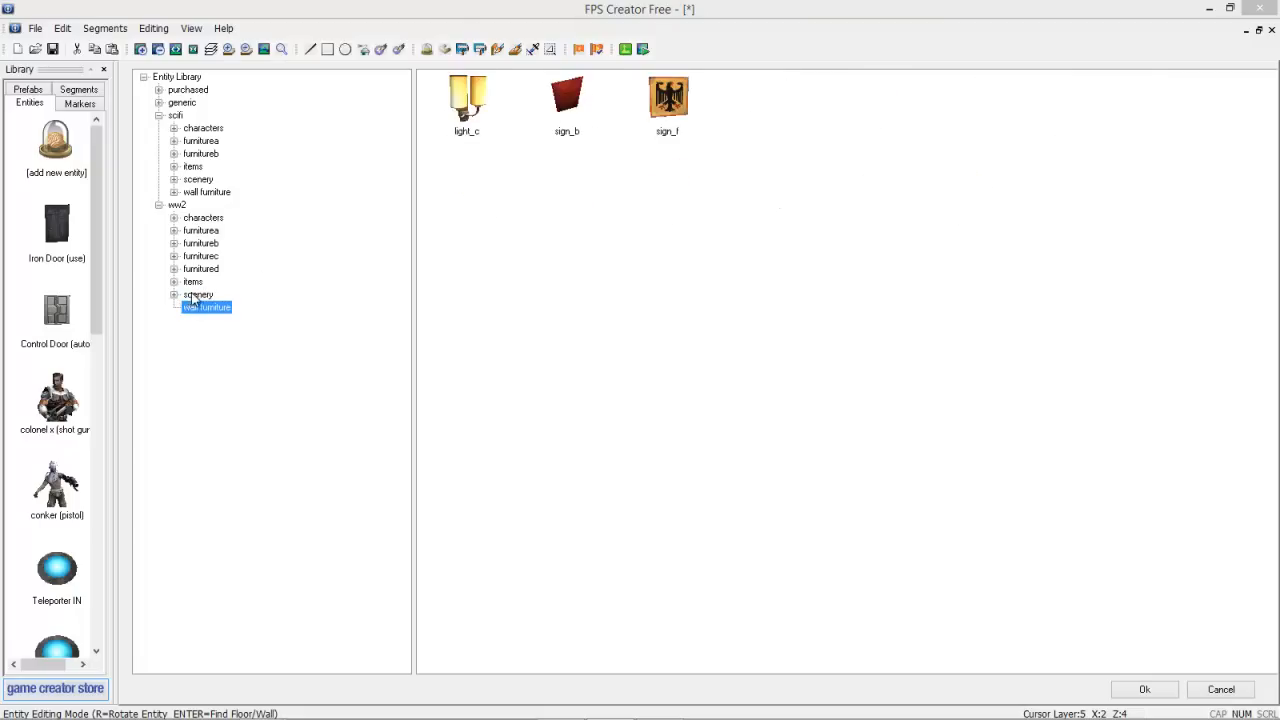
click(200, 296)
Examine the scifi wall furniture, scenery, items, furniture and characters in the entity library, then leave it without adding anything
click(200, 190)
click(195, 180)
click(204, 194)
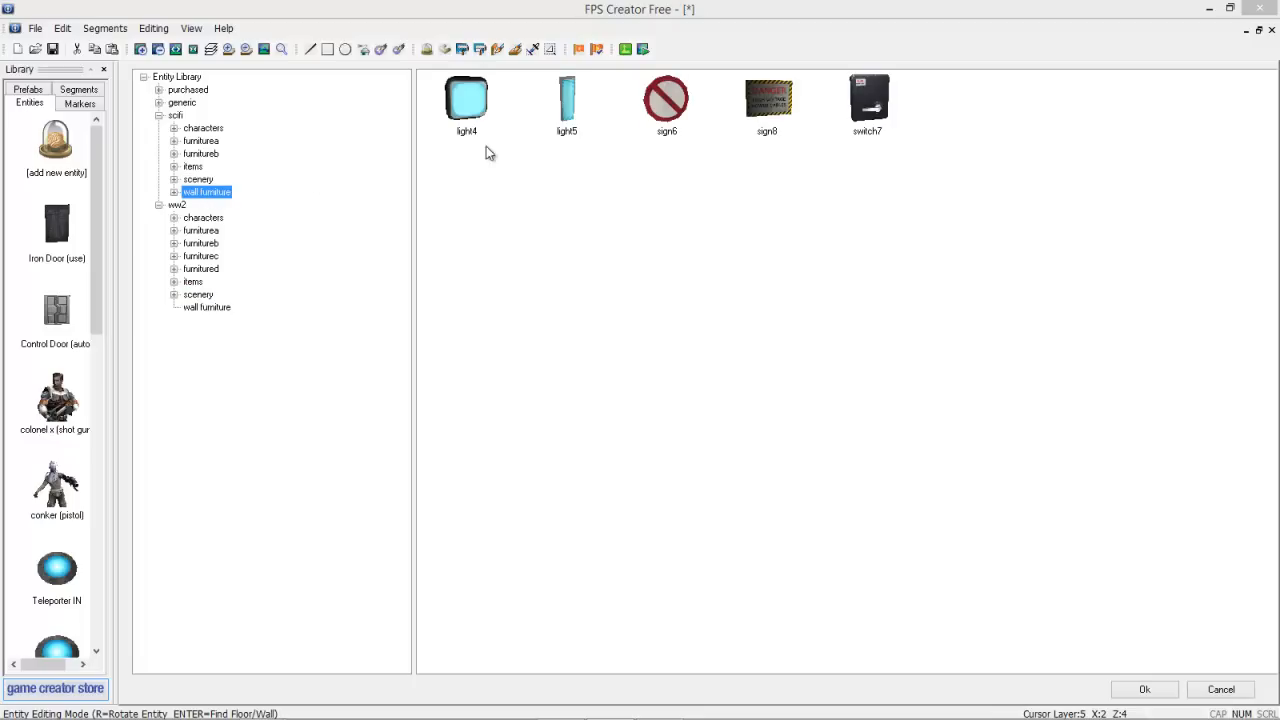
click(192, 167)
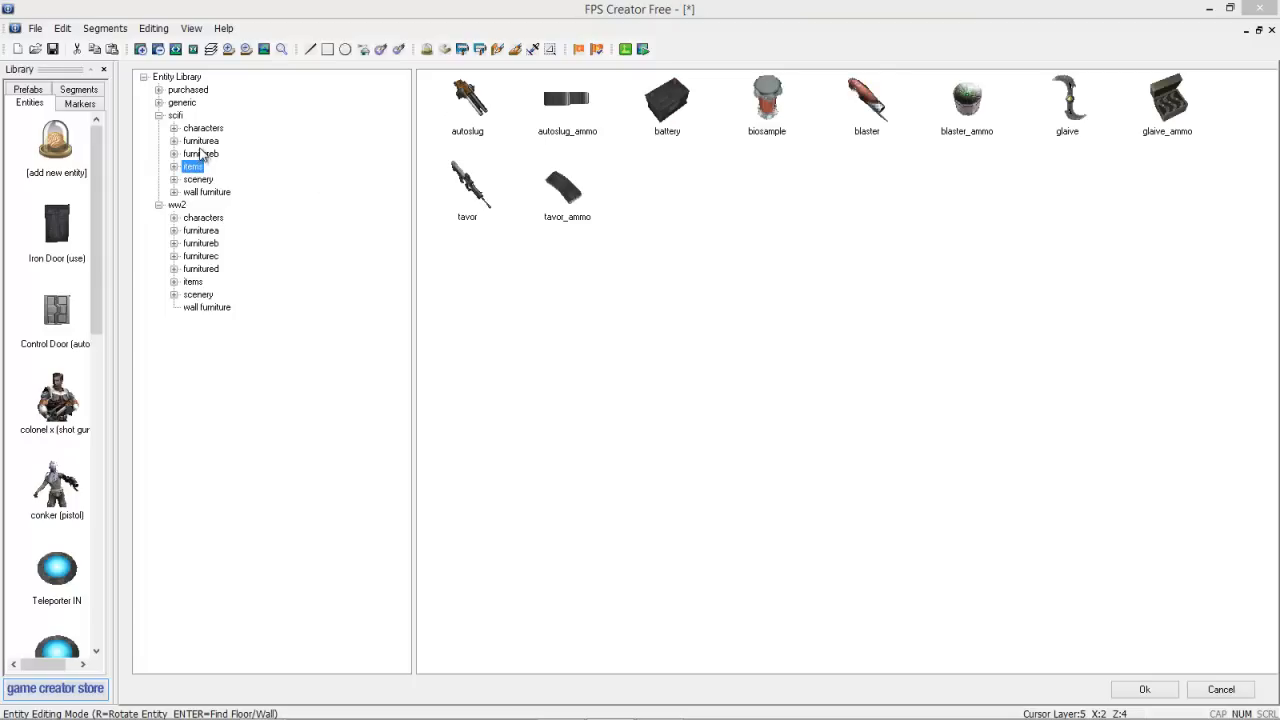
click(205, 154)
click(205, 141)
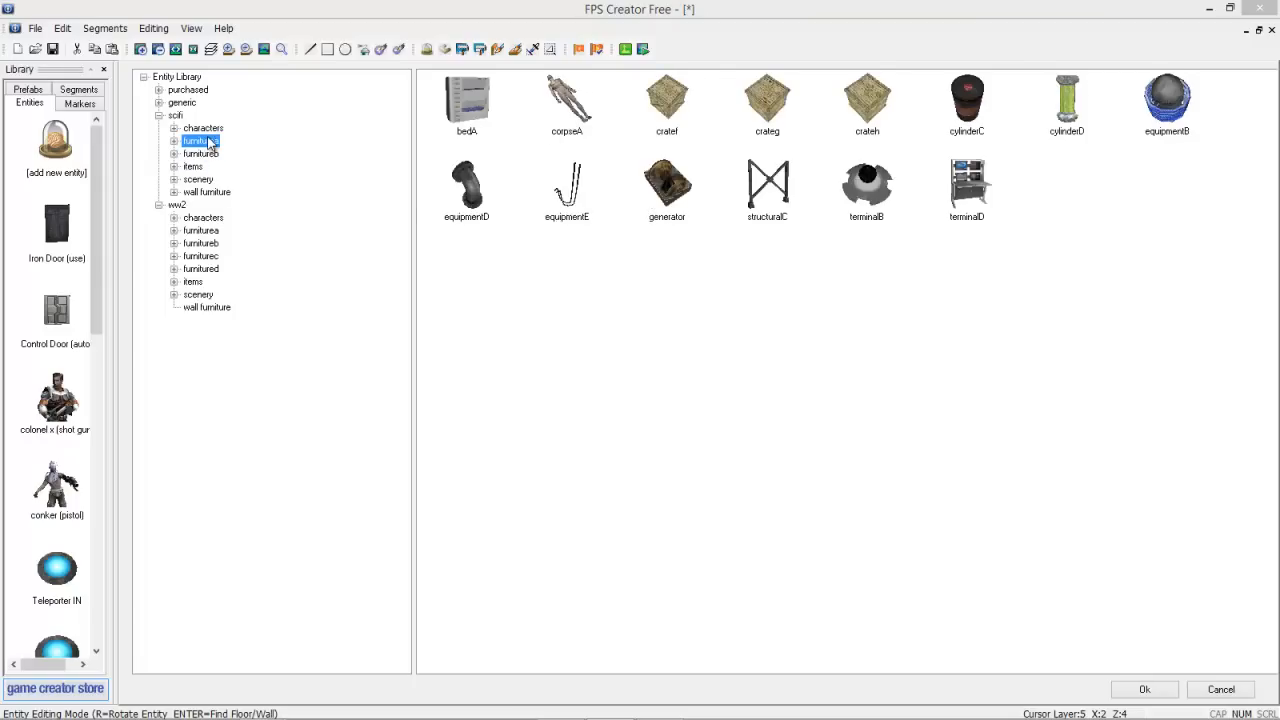
click(206, 129)
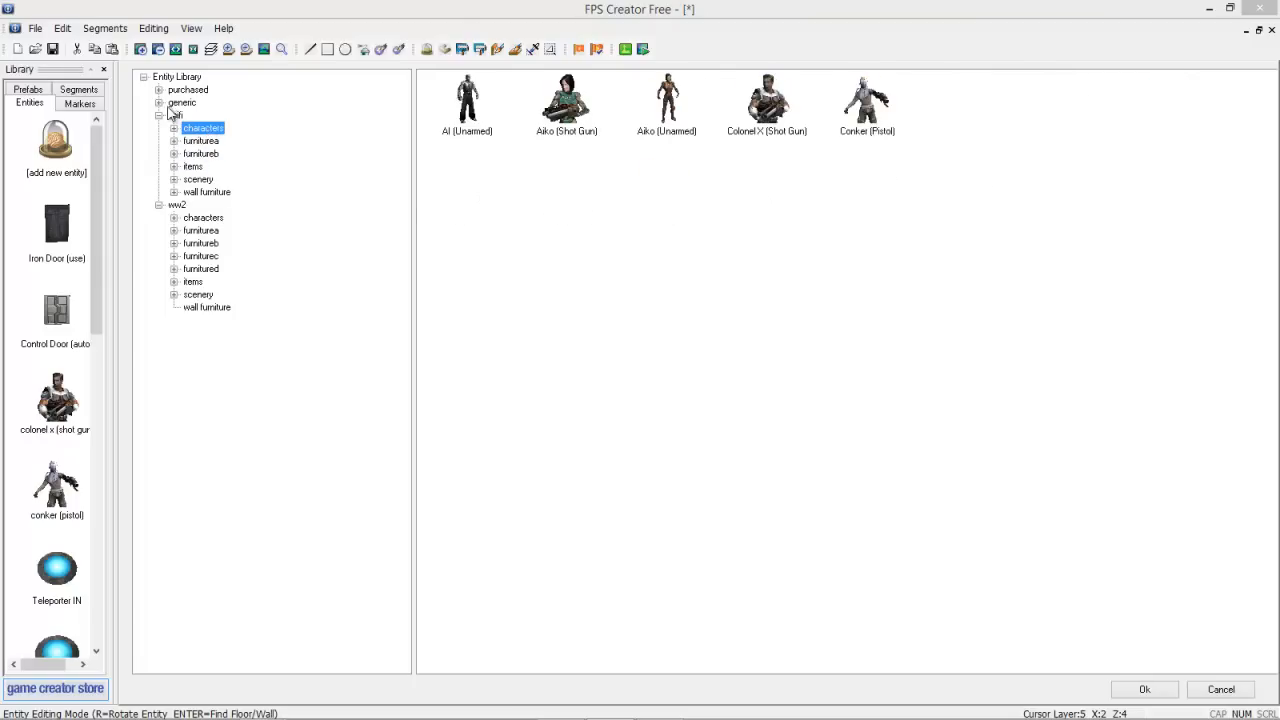
click(1221, 690)
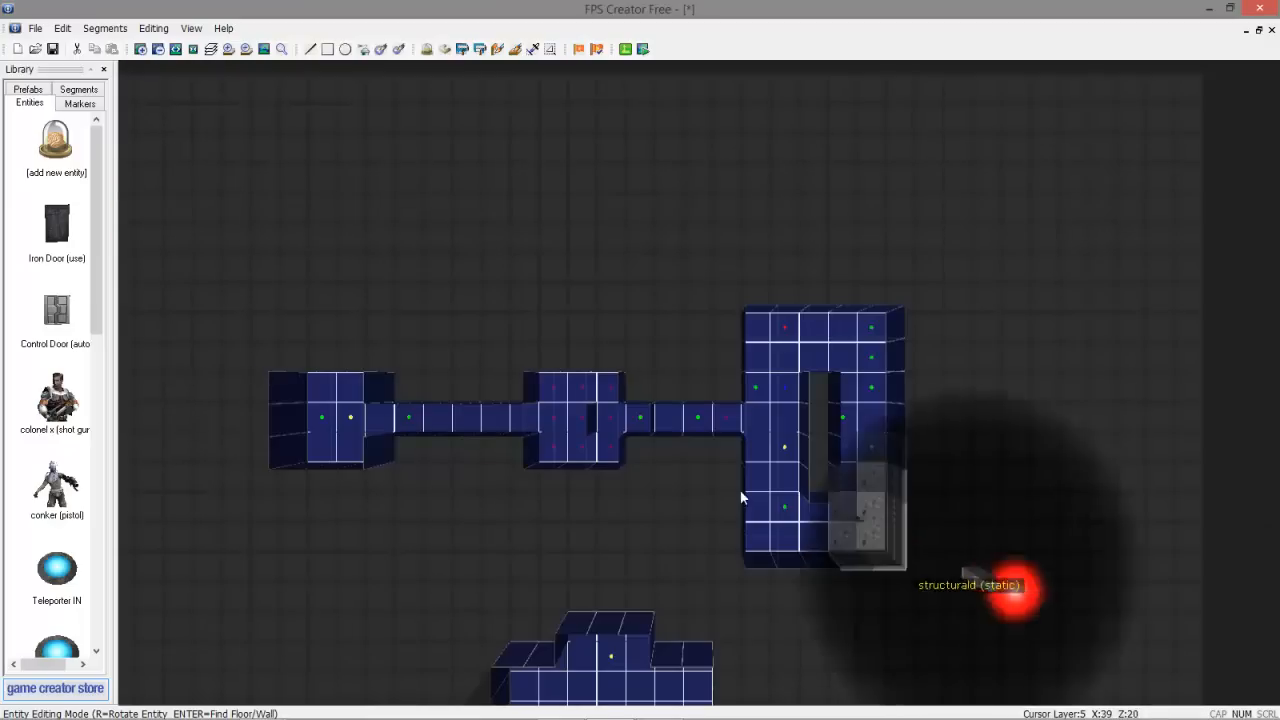
Place a Player Checkpoint marker in the separate south room, near the northeast corner of its central recess
key(Down)
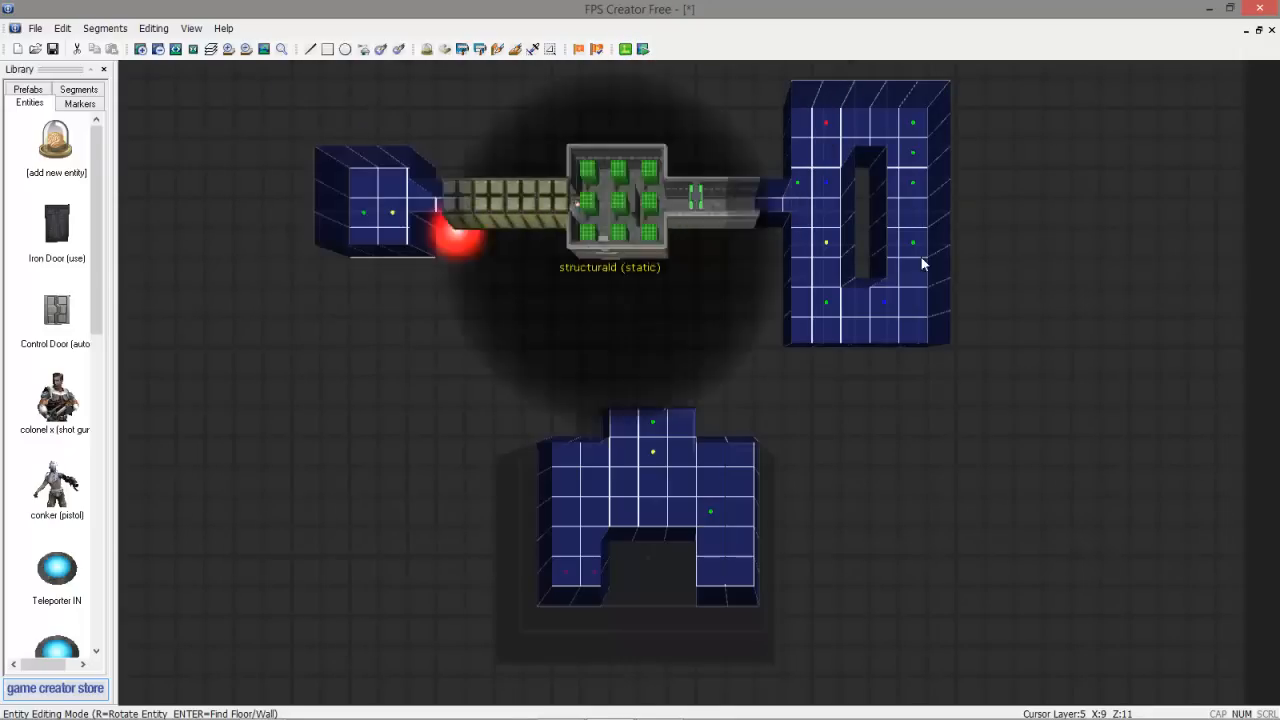
click(80, 105)
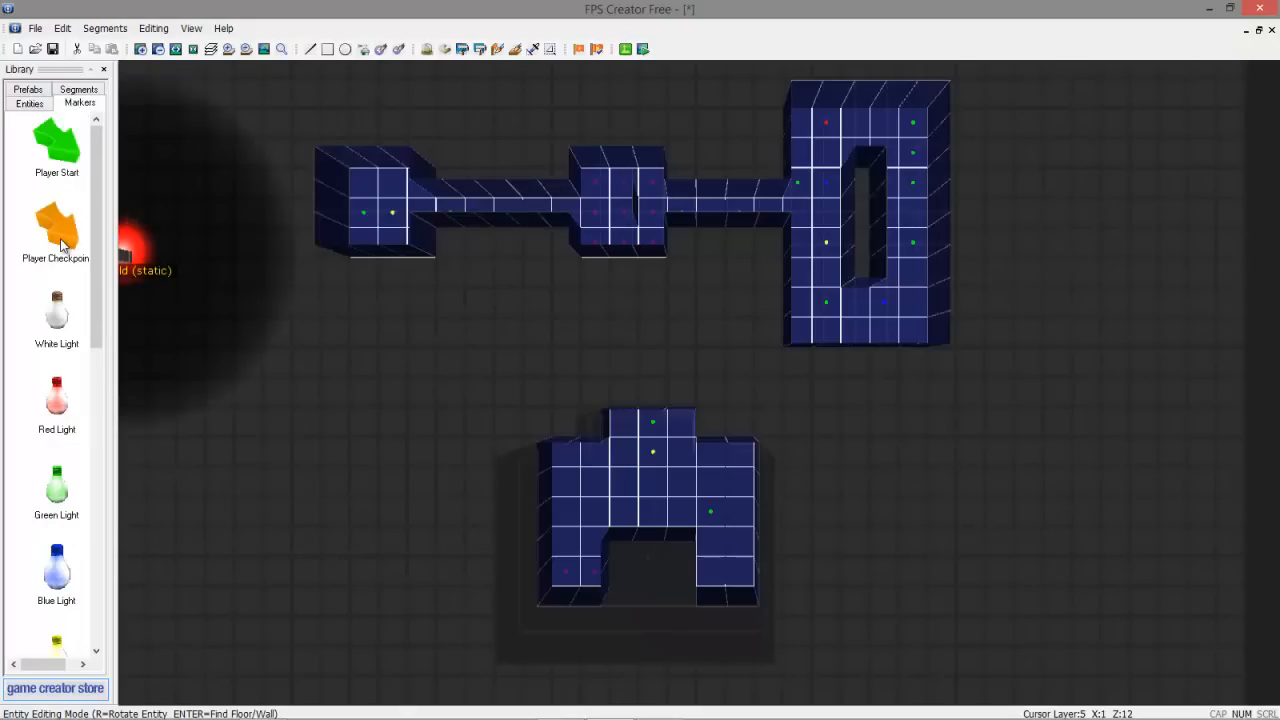
click(57, 228)
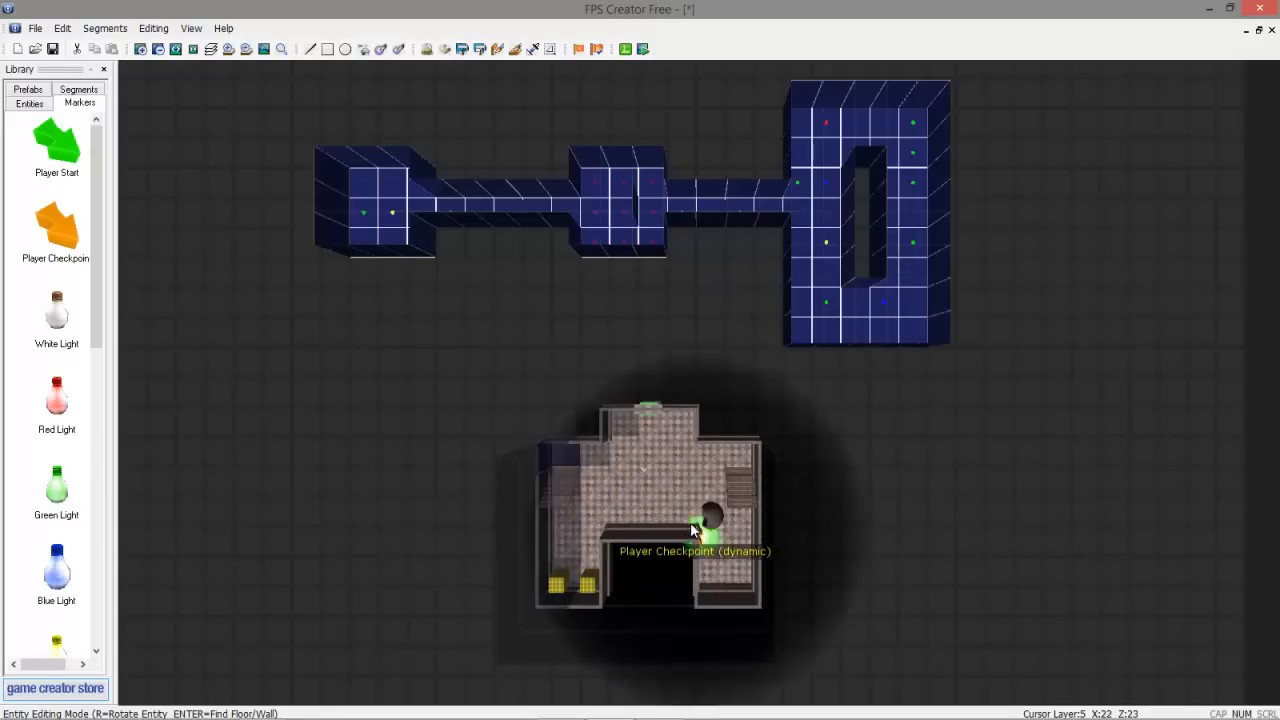
click(687, 513)
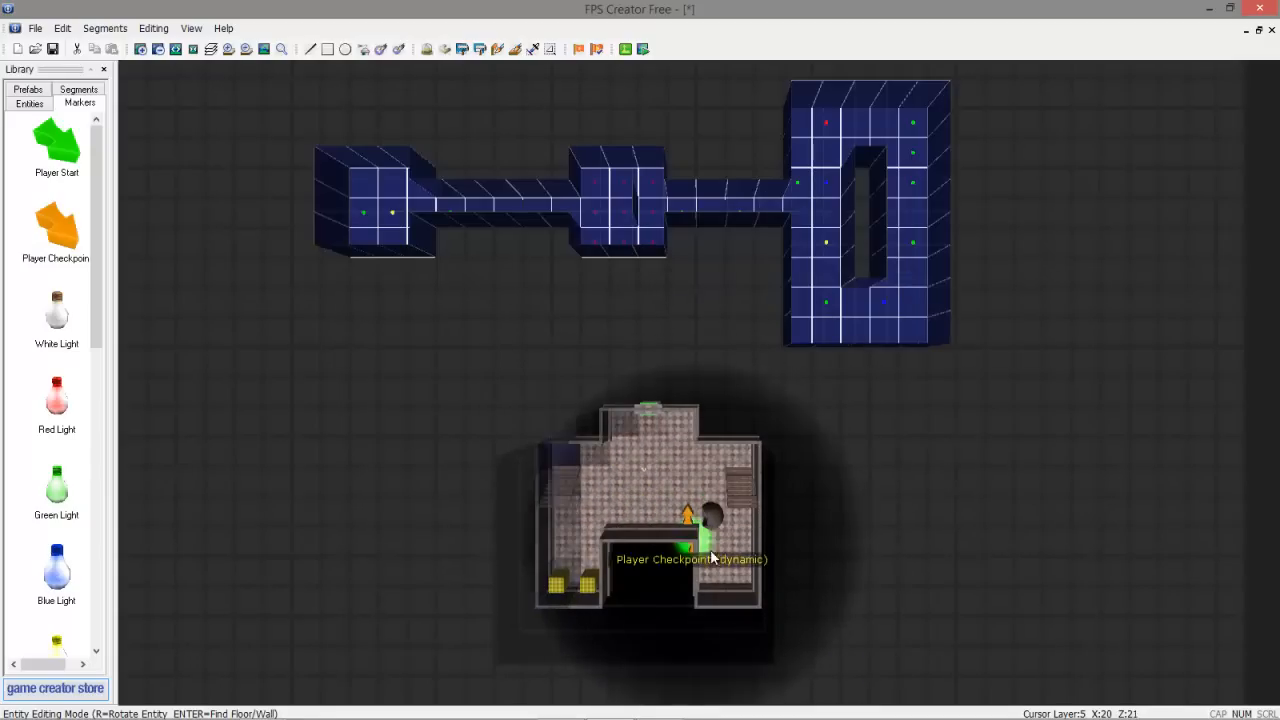
mouse_move(95, 288)
mouse_down()
mouse_move(123, 552)
mouse_move(178, 304)
mouse_up()
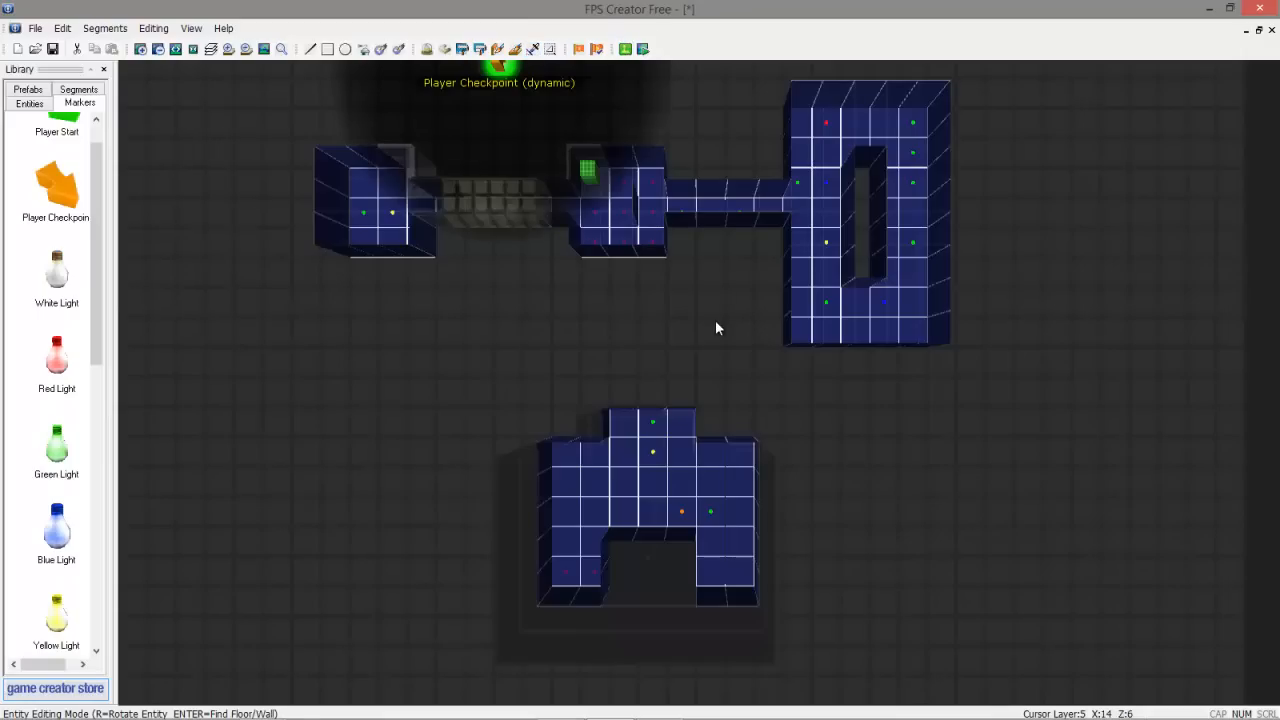
Run a test game of the level and walk from the start room to the corridor to pick up the gun
key(F9)
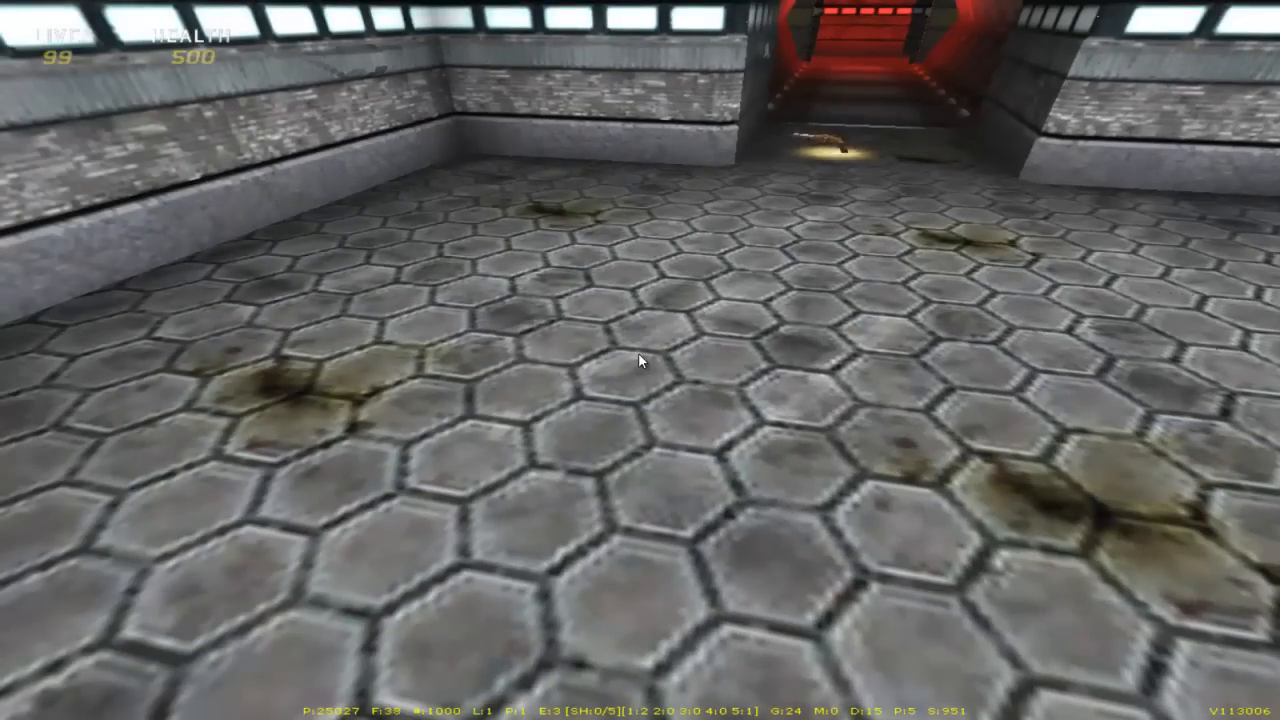
key(Escape)
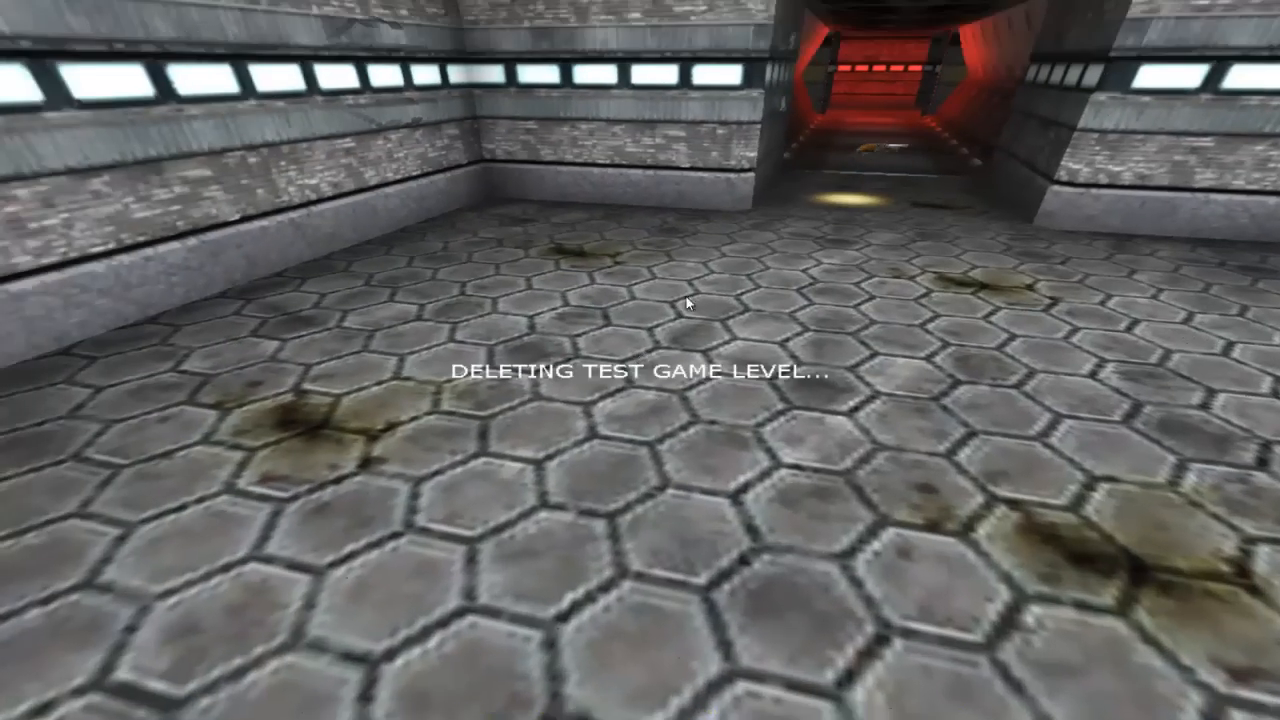
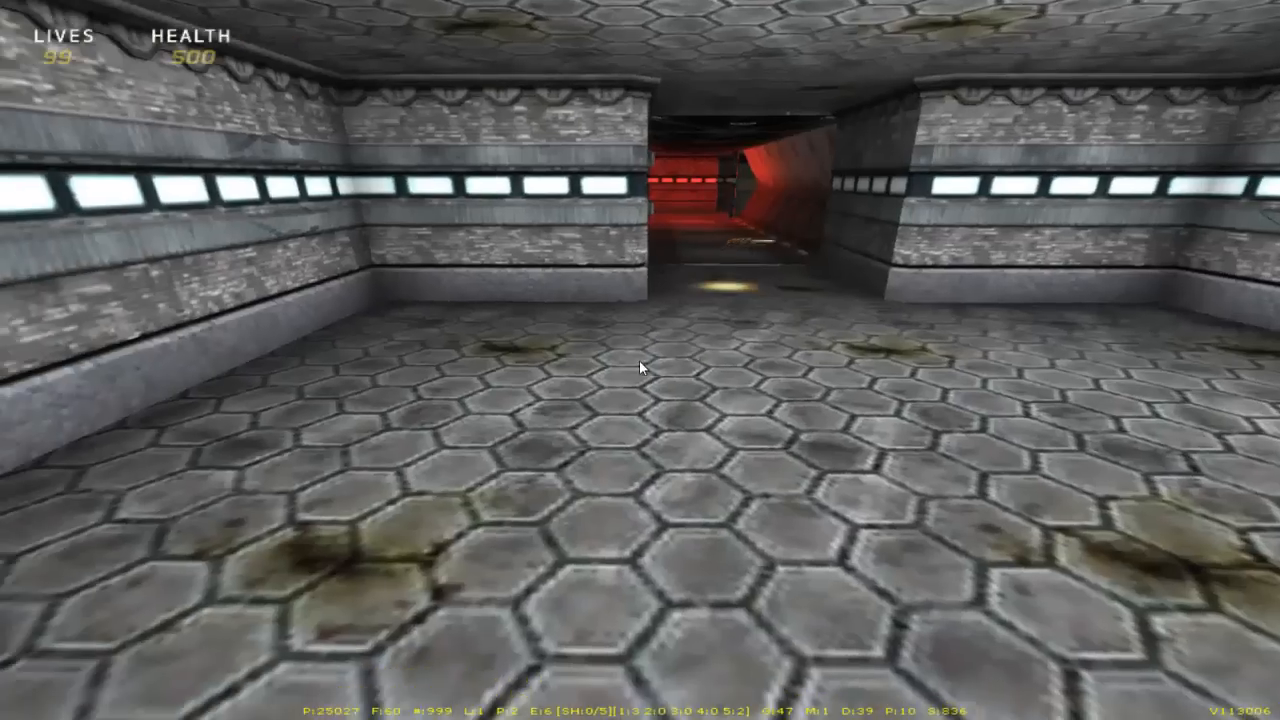
key(w)
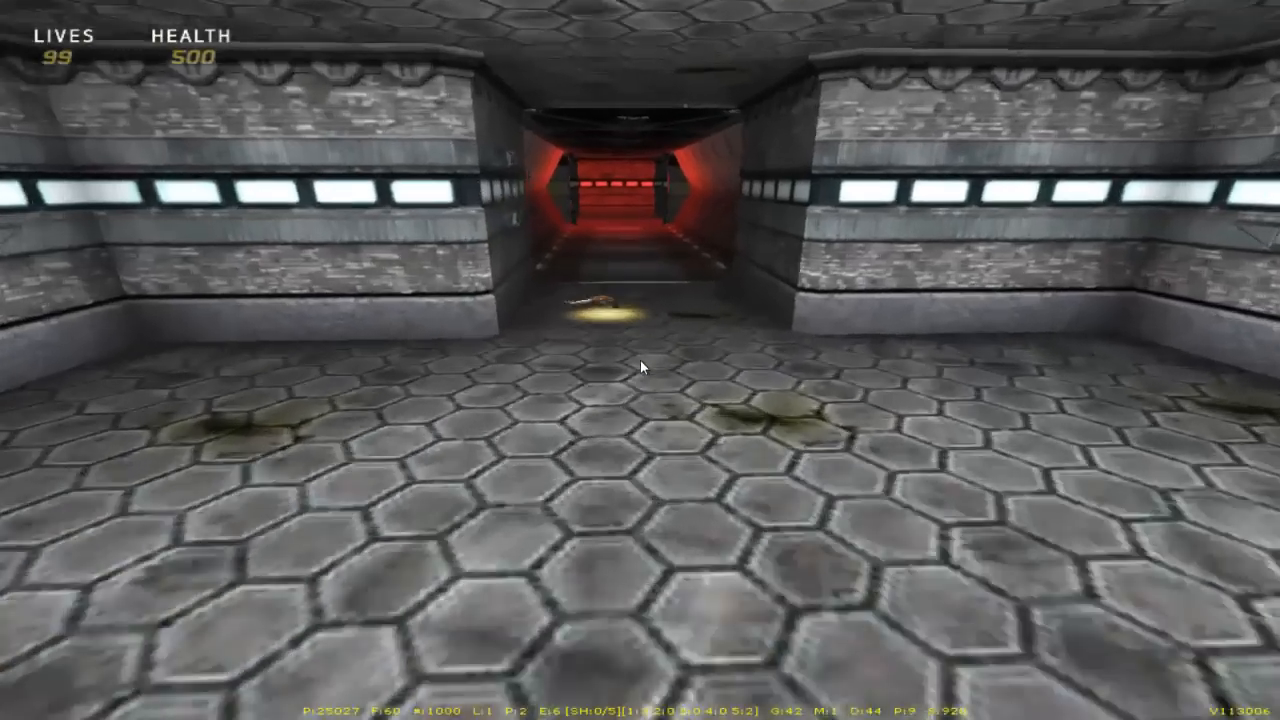
key(w)
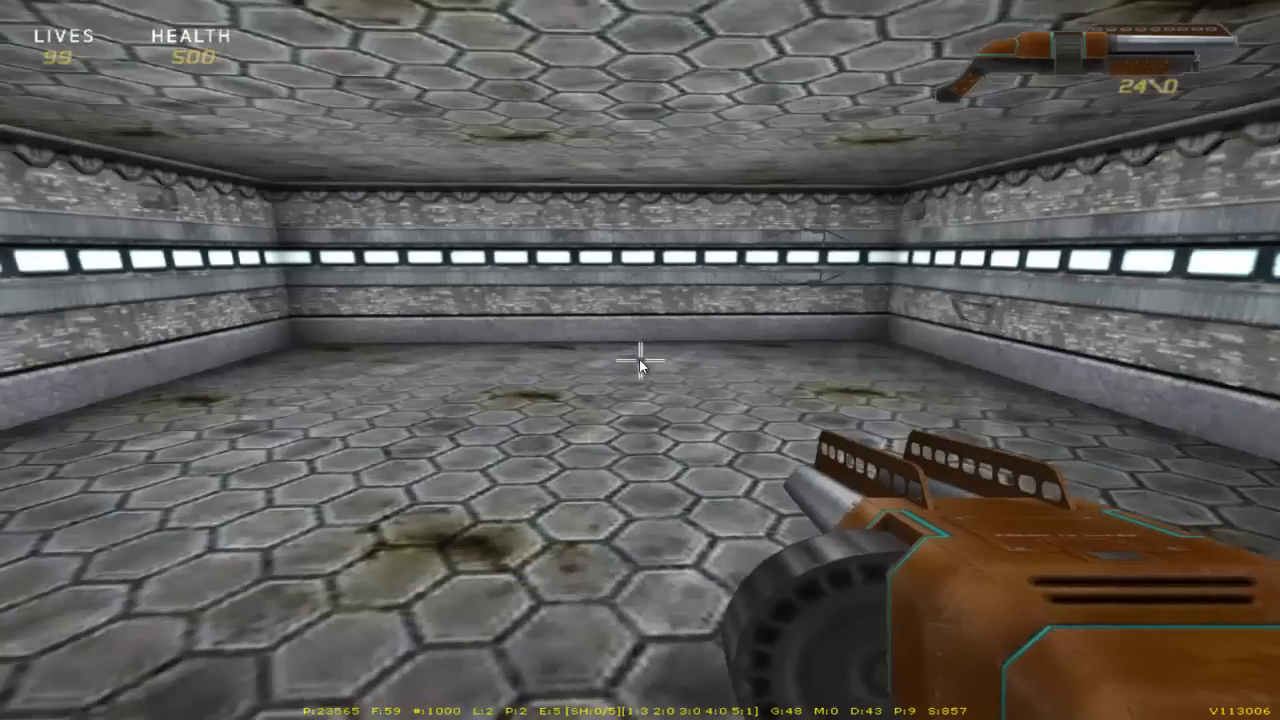
Fire the gun and walk through the red-lit corridor and middle room to the green door
click(640, 360)
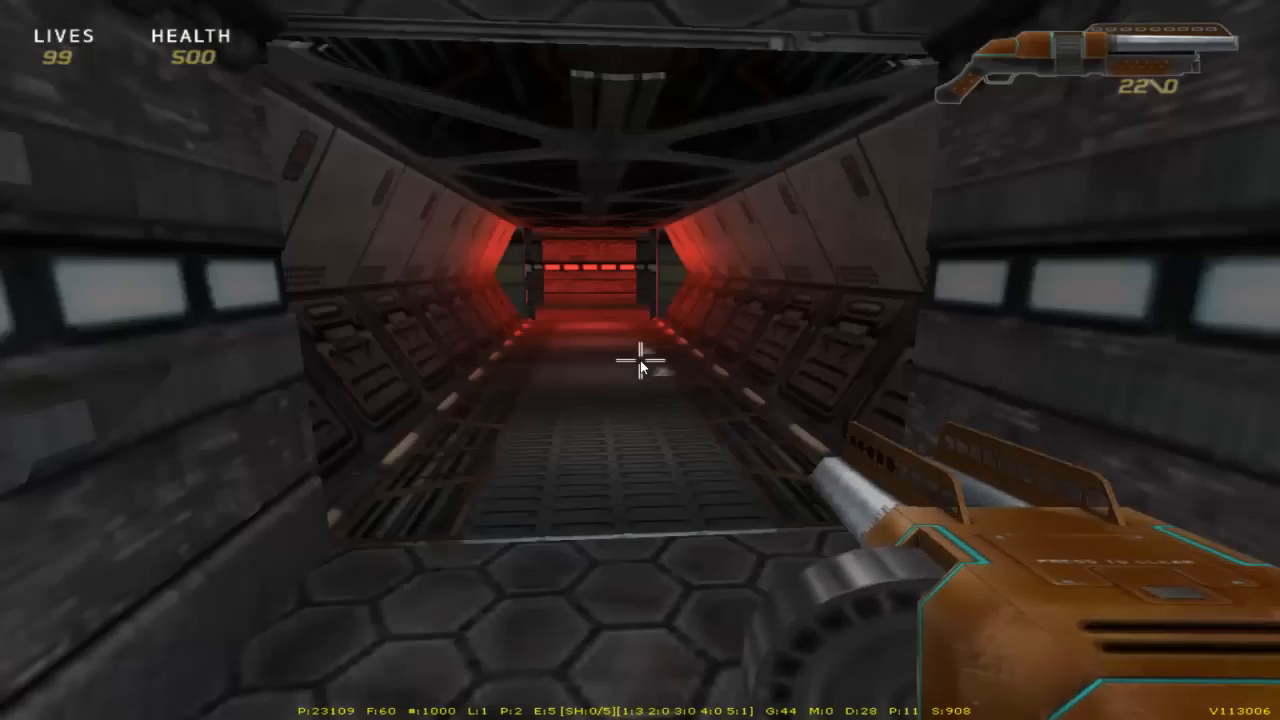
key(w)
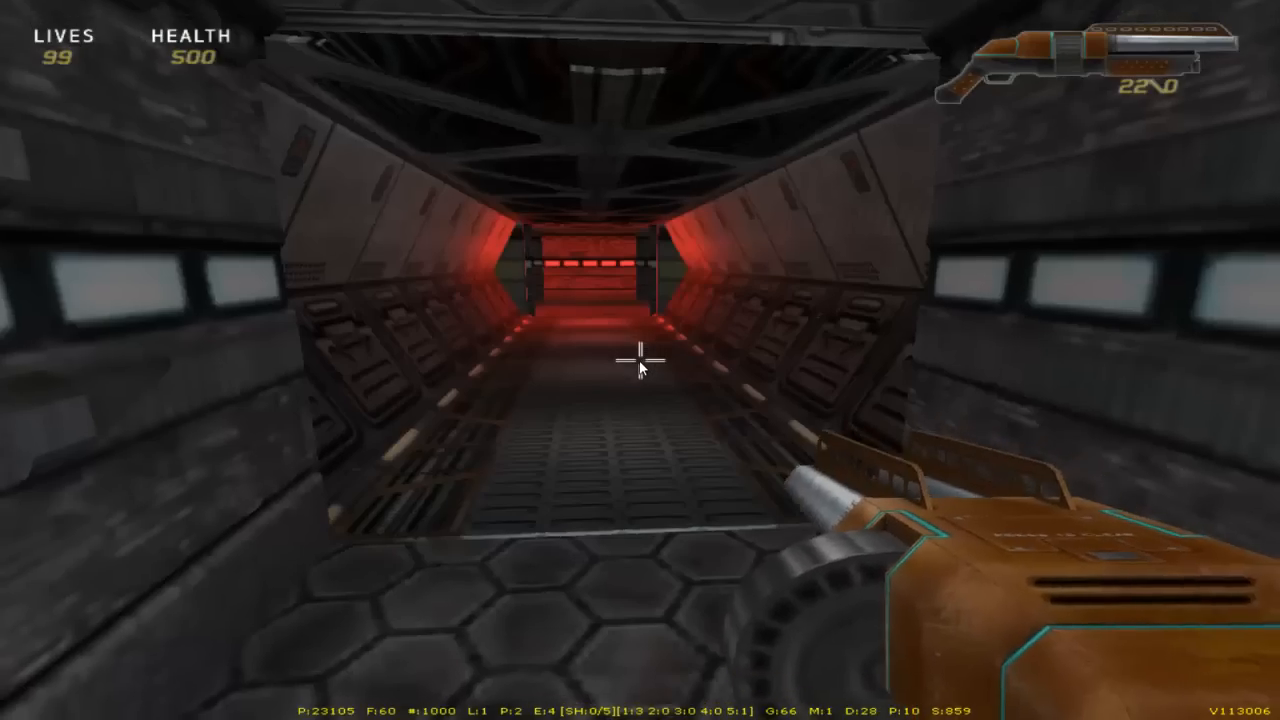
click(640, 364)
key(w)
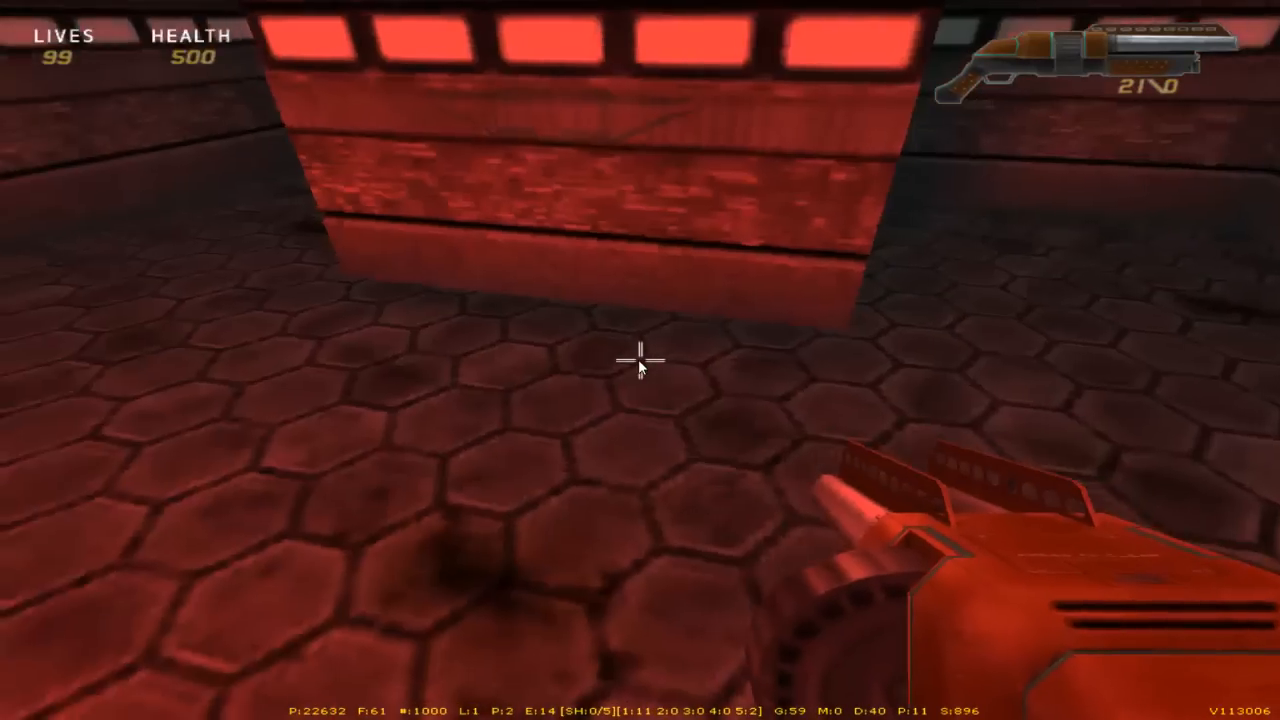
key(w)
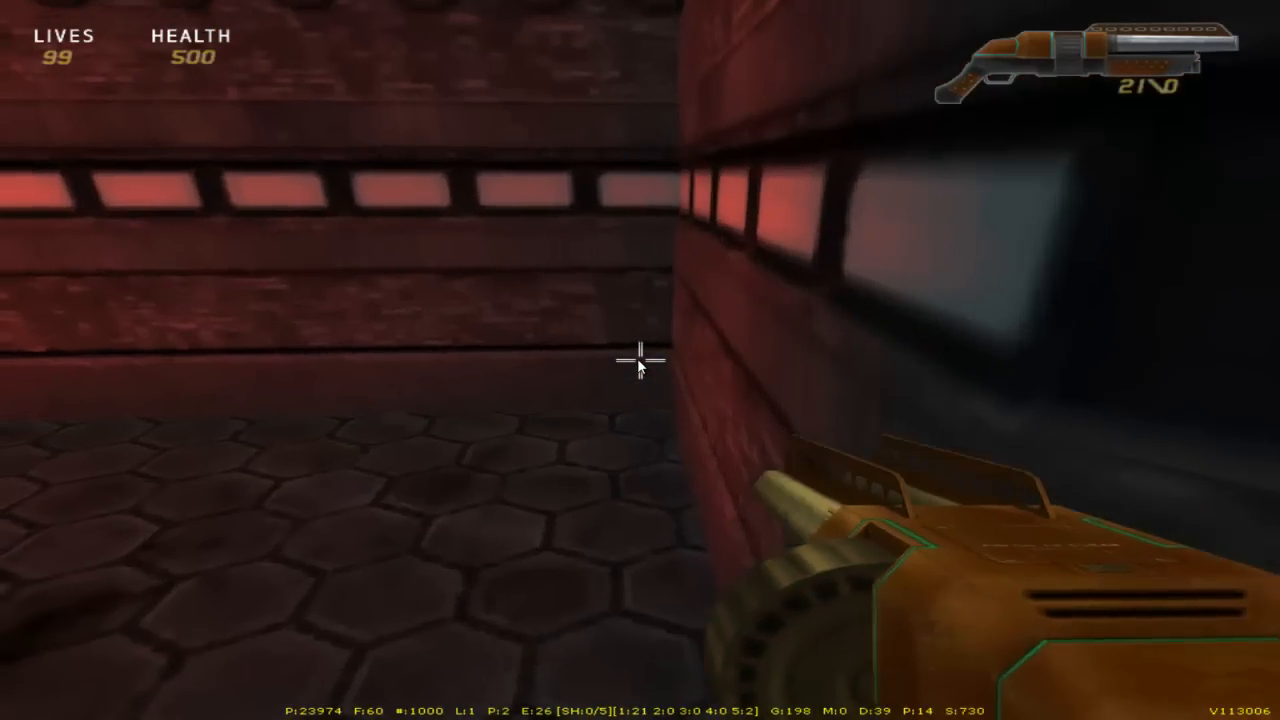
key(s)
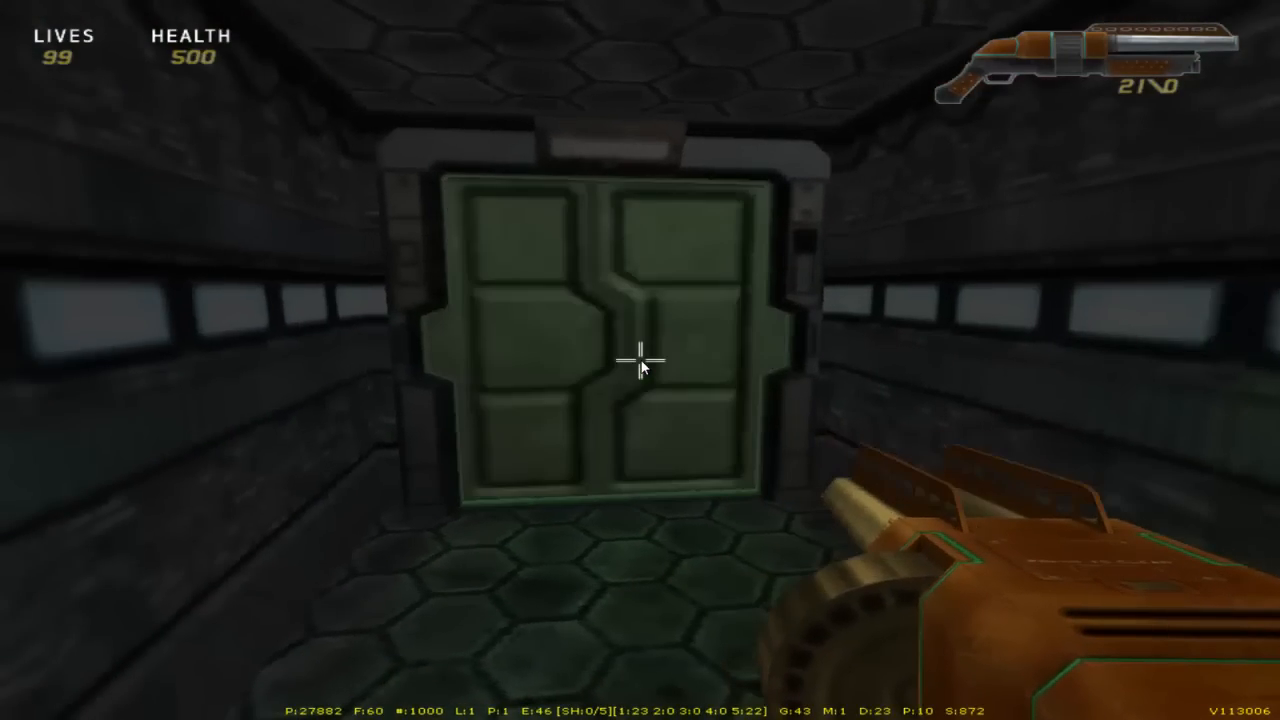
Go through the green door and examine the green-lit corridor up to the opening of the blue-lit room
key(w)
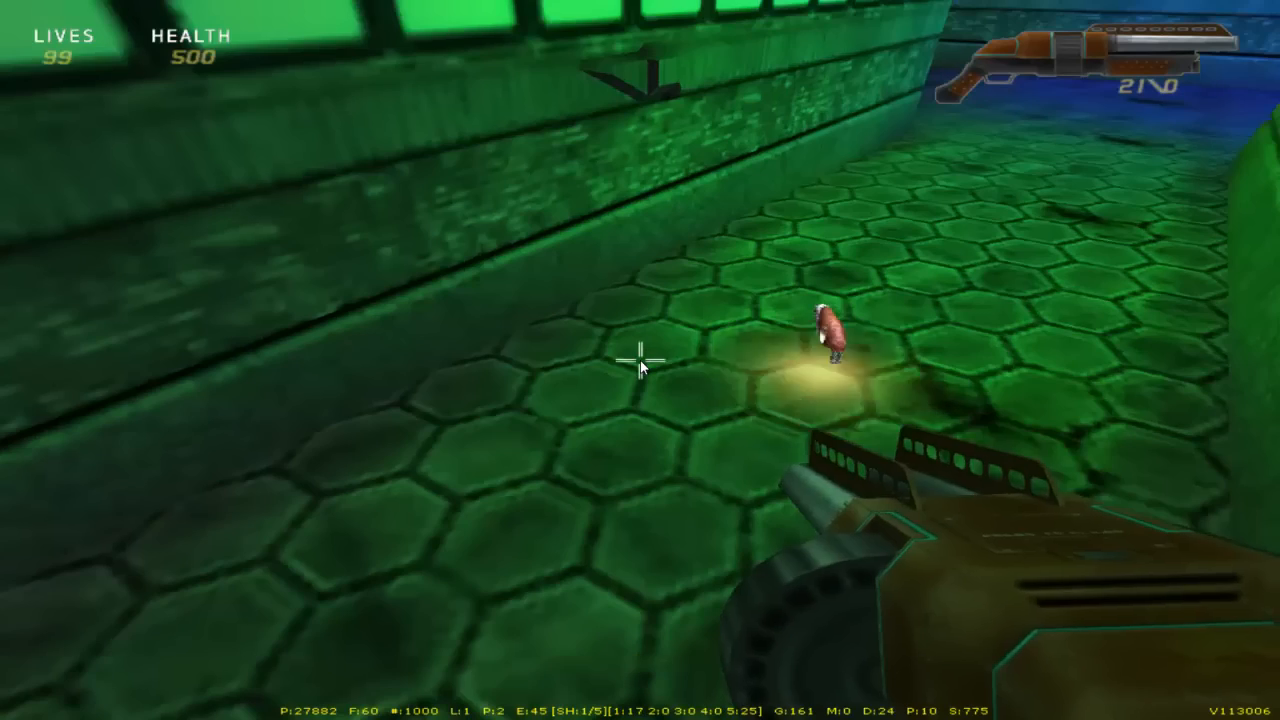
key(w)
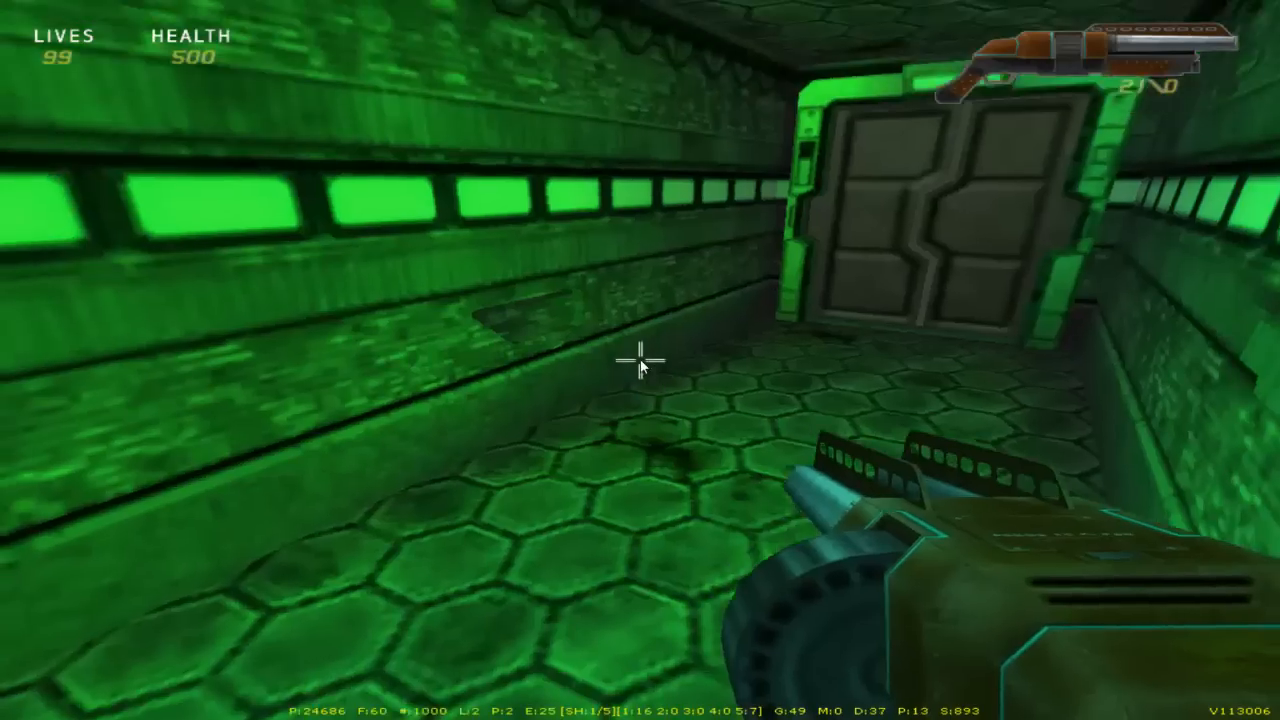
key(w)
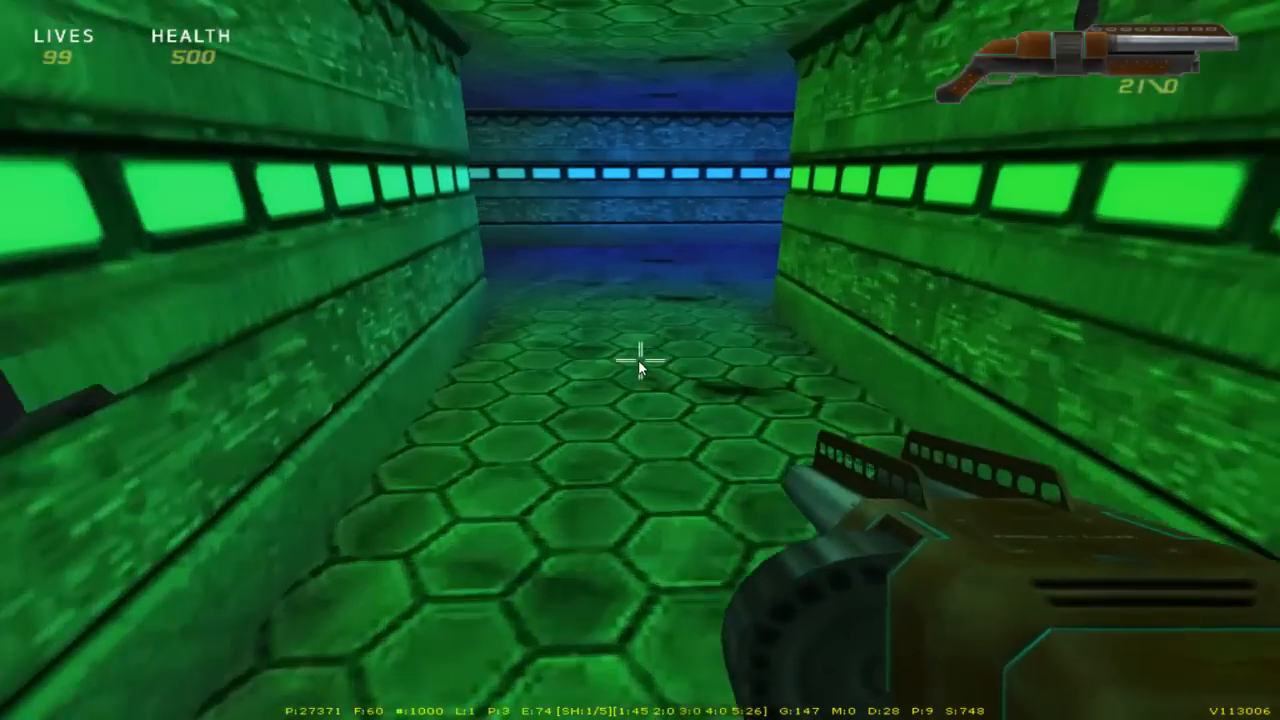
key(w)
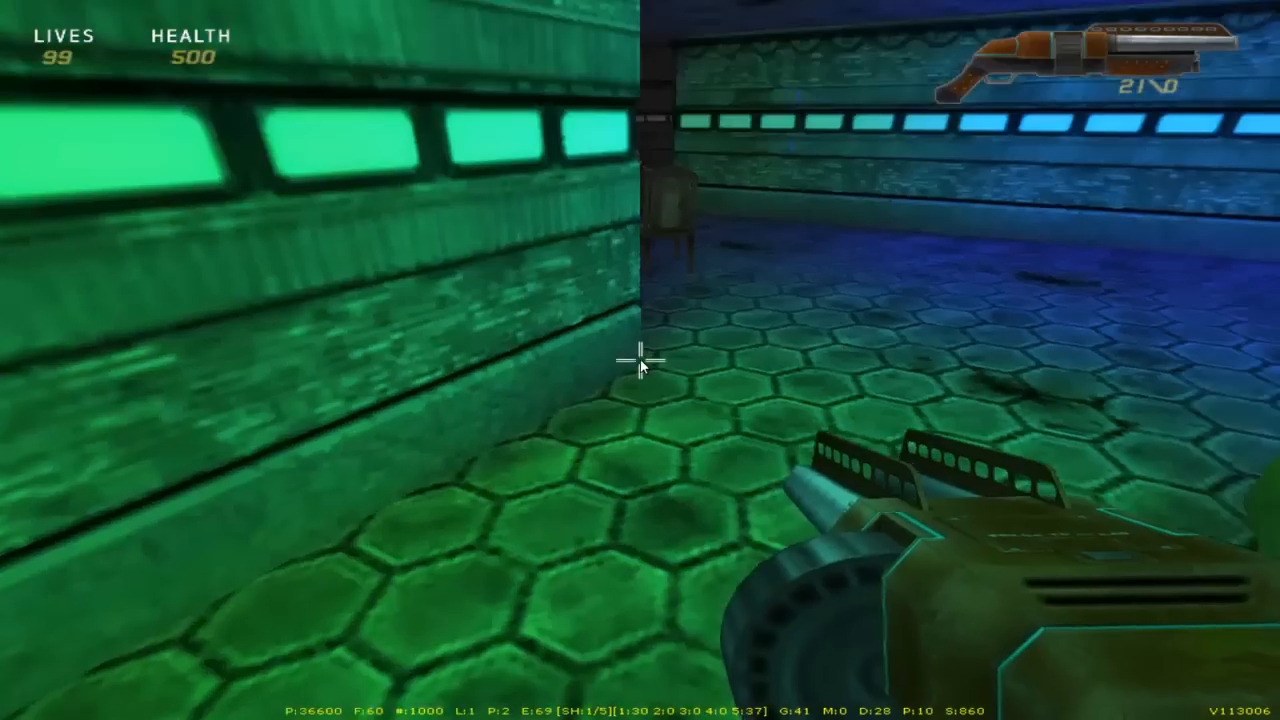
key(s)
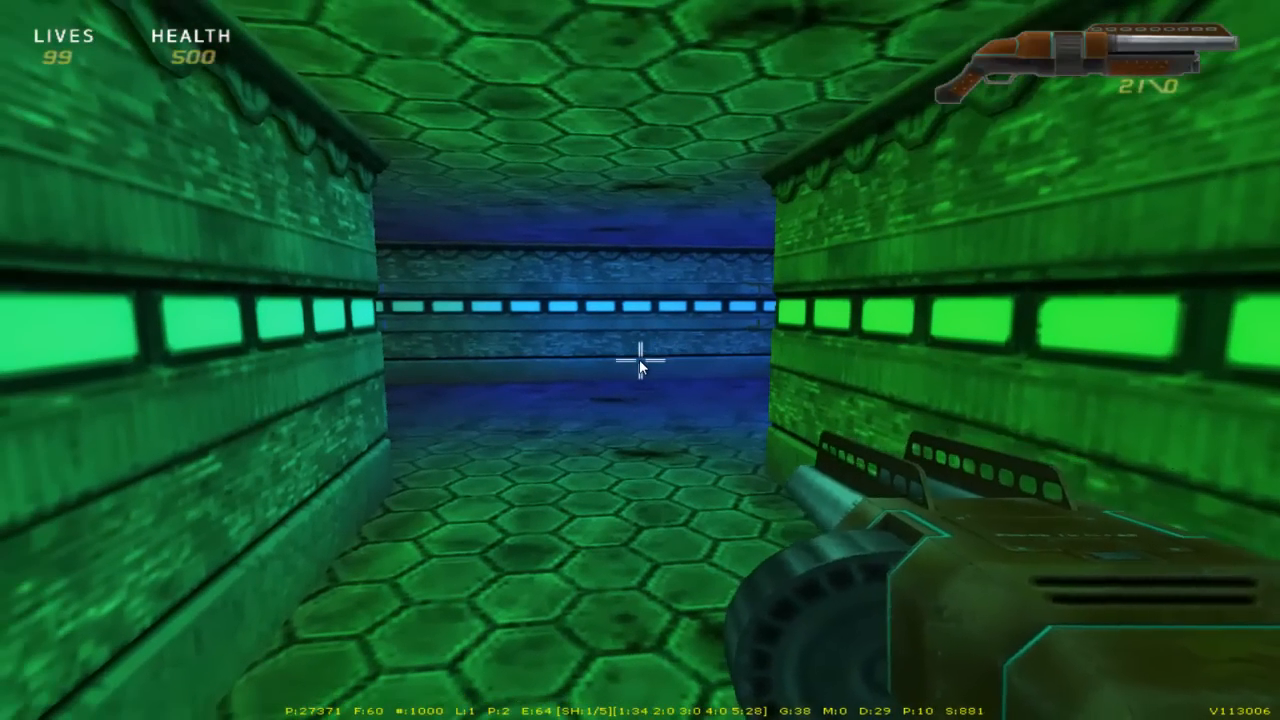
scroll(641, 367, down, 1)
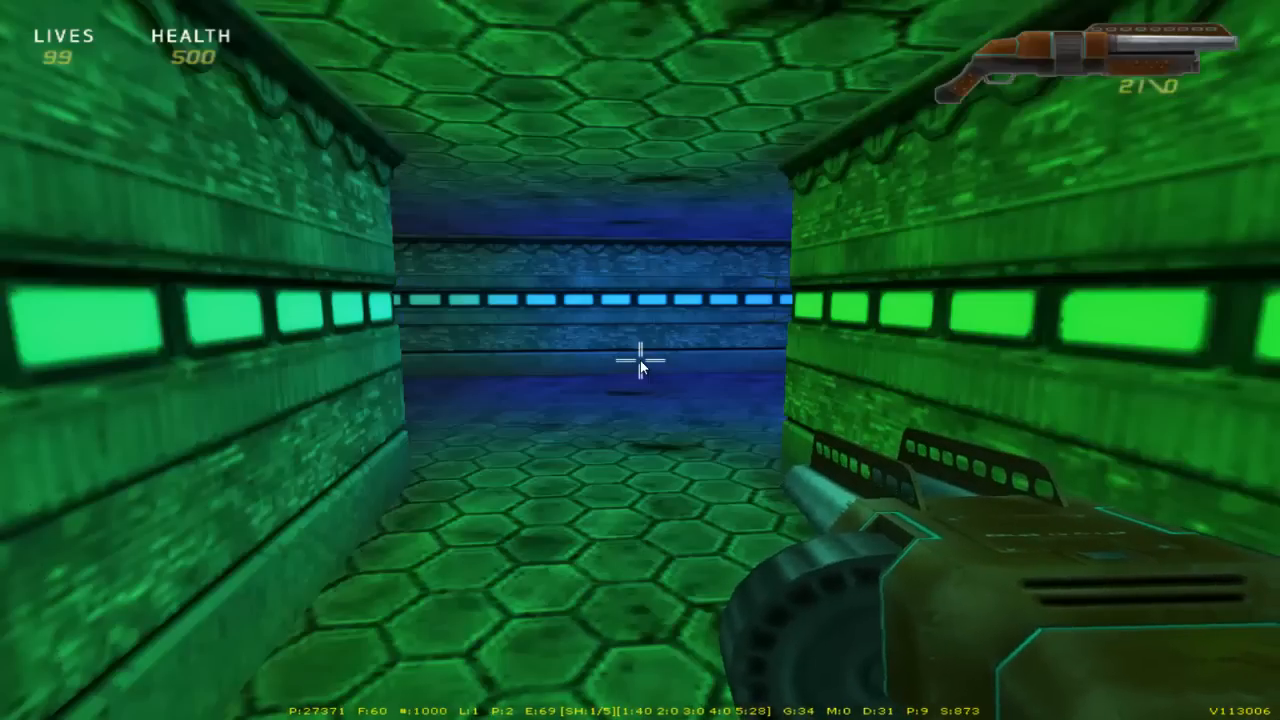
key(w)
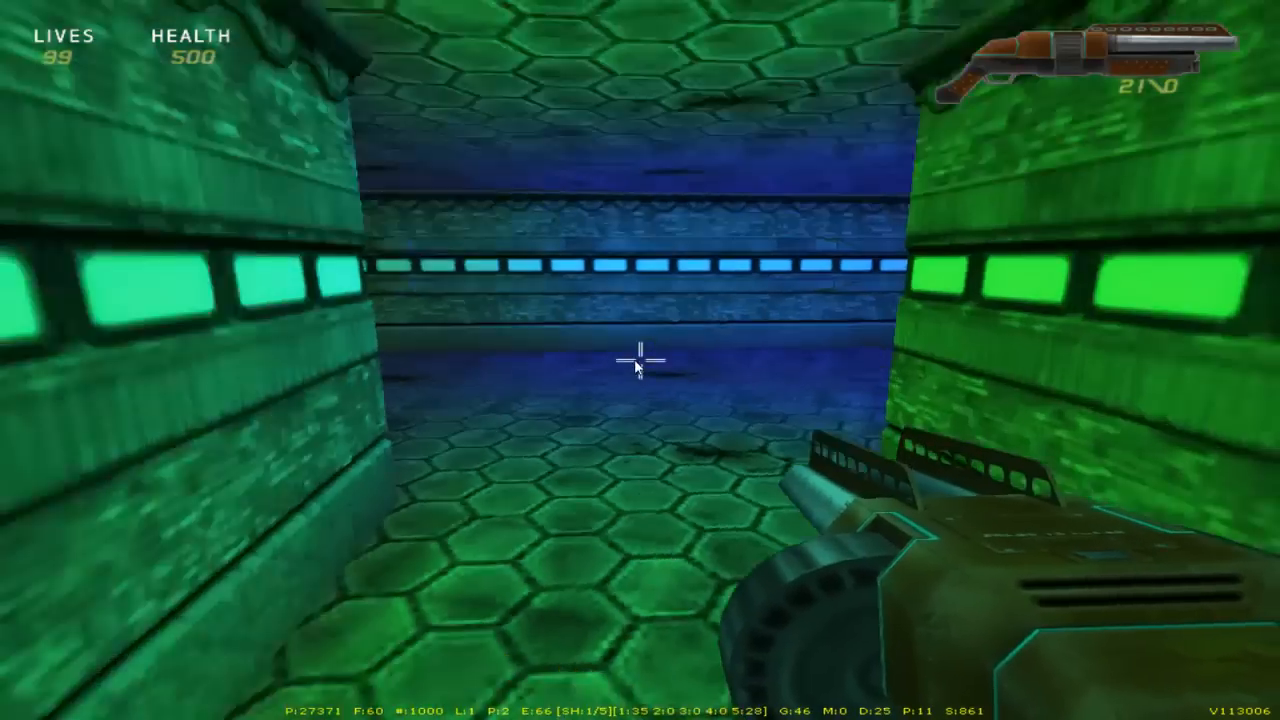
Advance to the corner of the blue-lit room and shoot the enemy standing behind the chair
key(w)
click(641, 366)
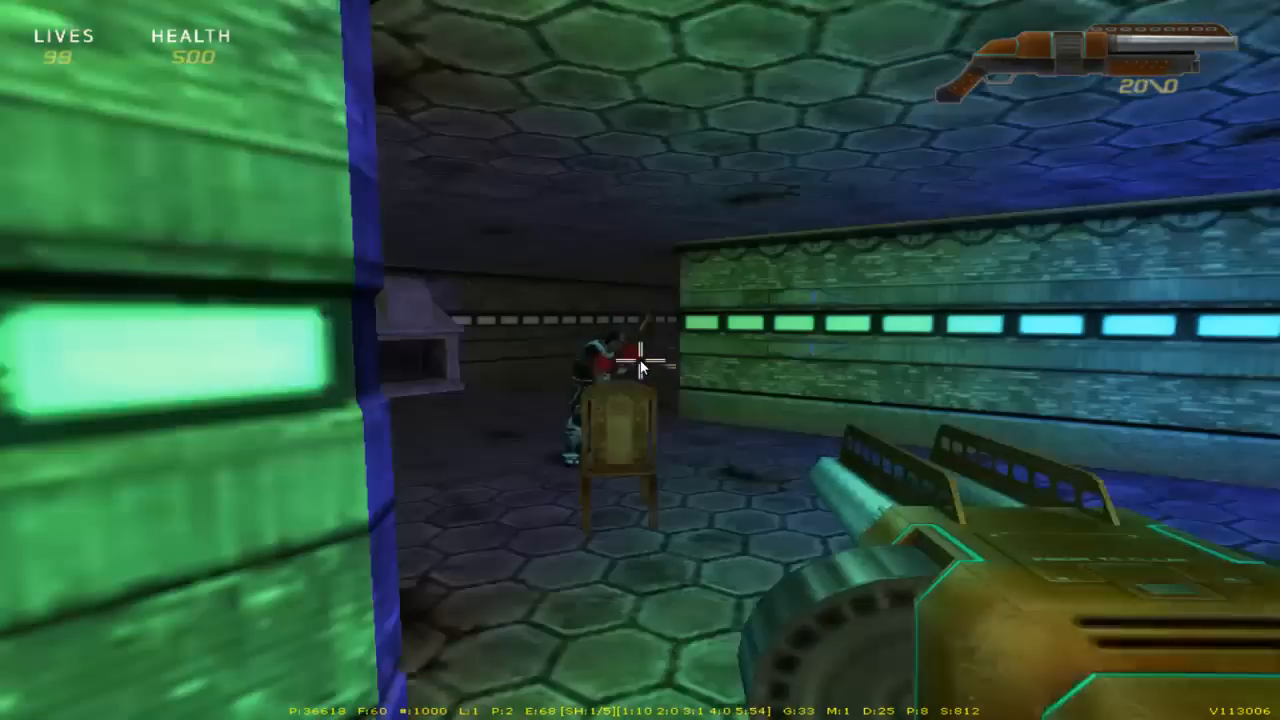
click(641, 366)
click(641, 366)
click(641, 367)
click(641, 366)
click(641, 366)
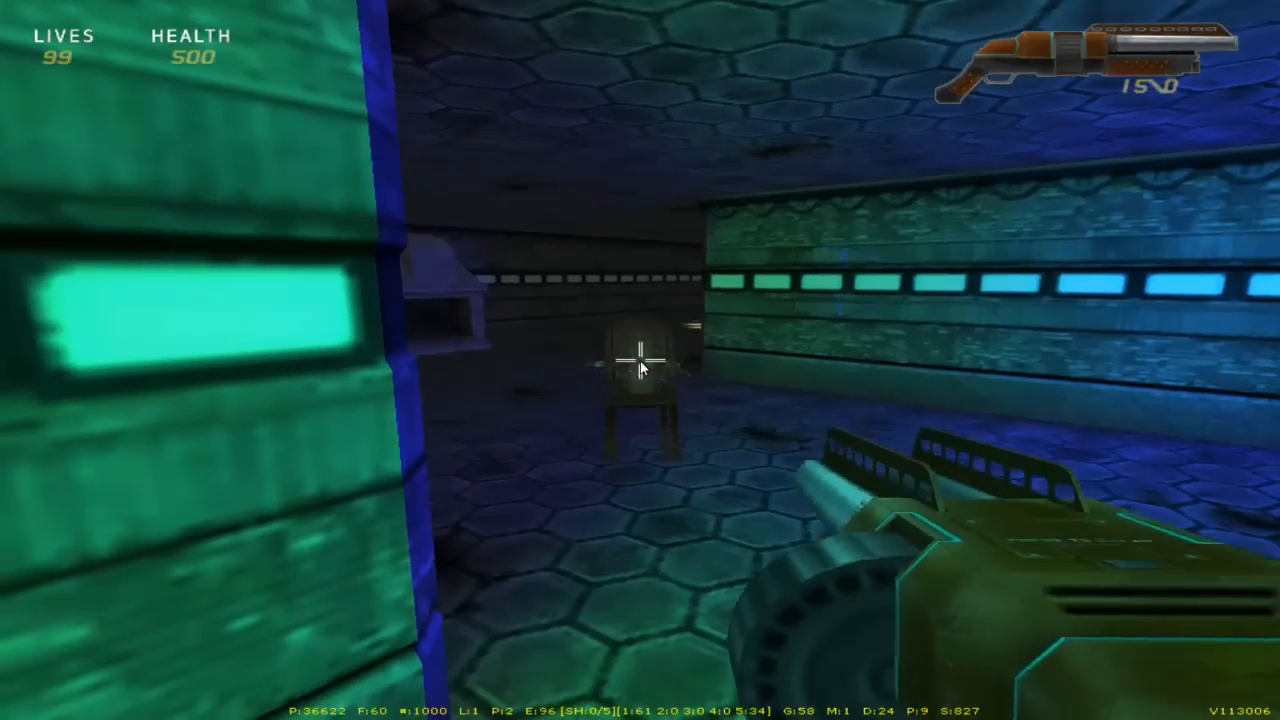
click(641, 366)
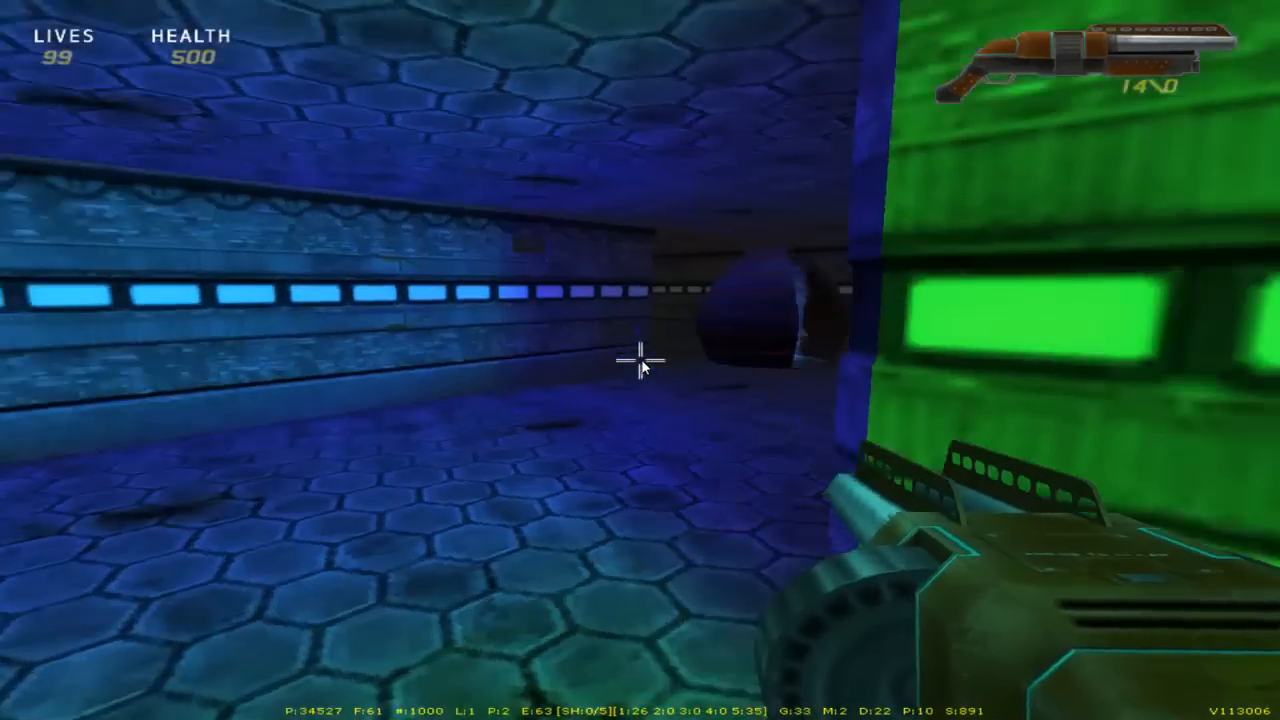
Walk past the fallen enemy and the fireplace into the dark hall with the lit pickups, collecting ammo
key(w)
key(w)
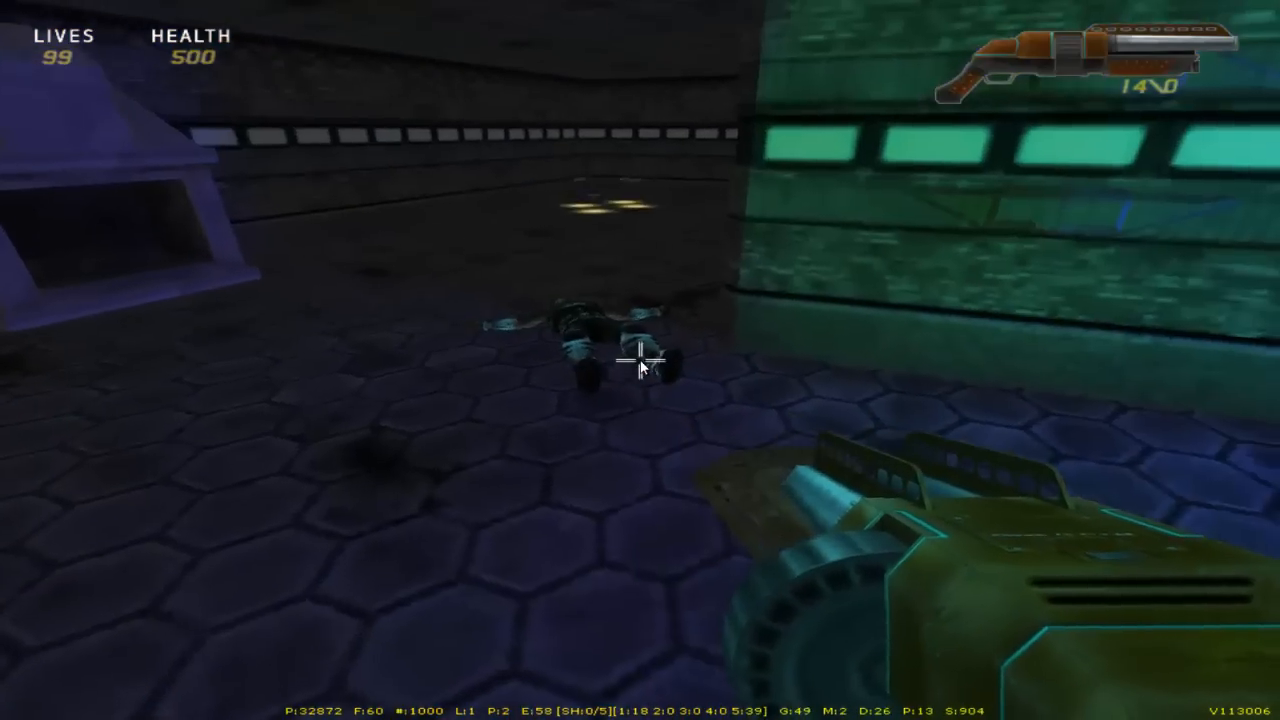
key(w)
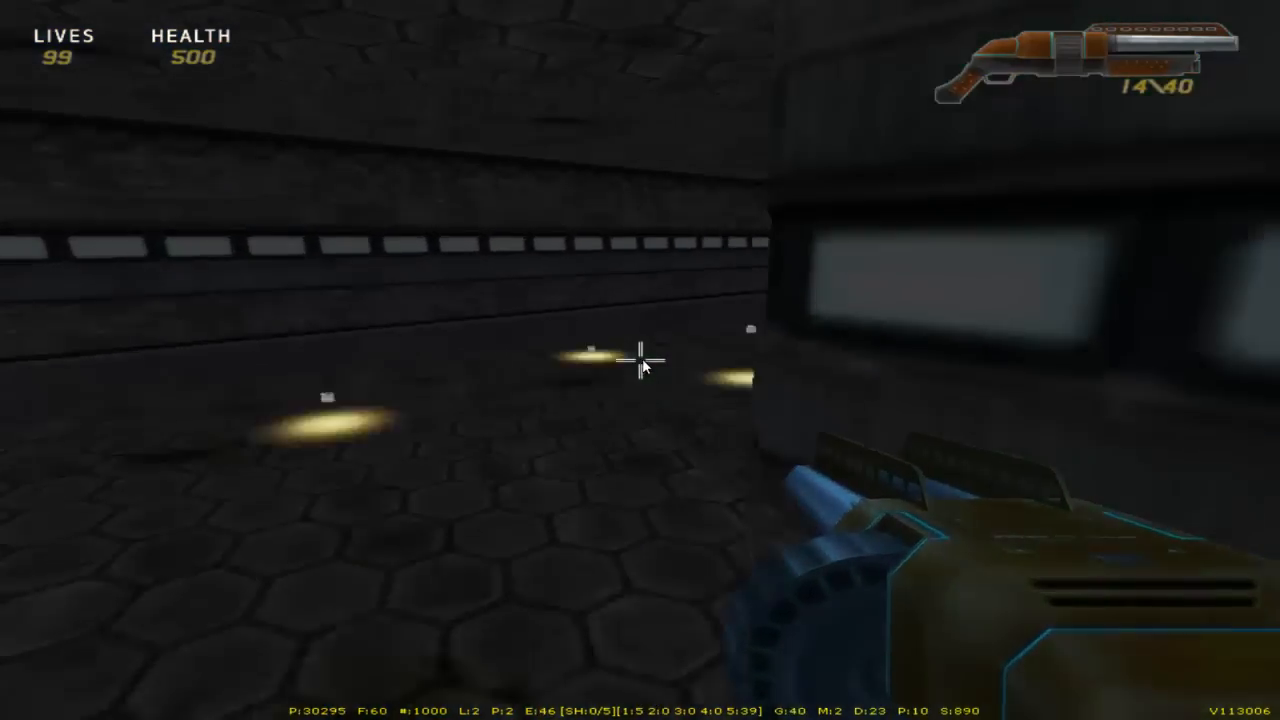
key(w)
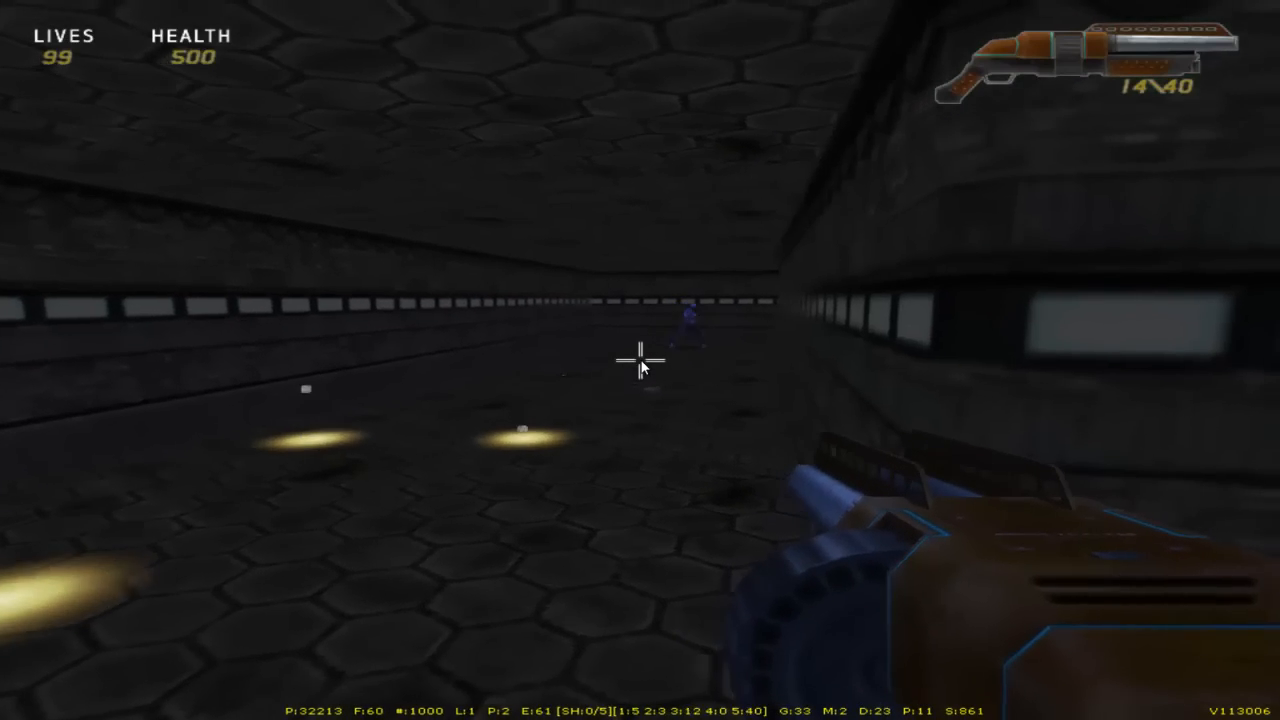
Sidestep at the corner of the dark hall and shoot the approaching armoured enemy
key(a)
key(d)
key(a)
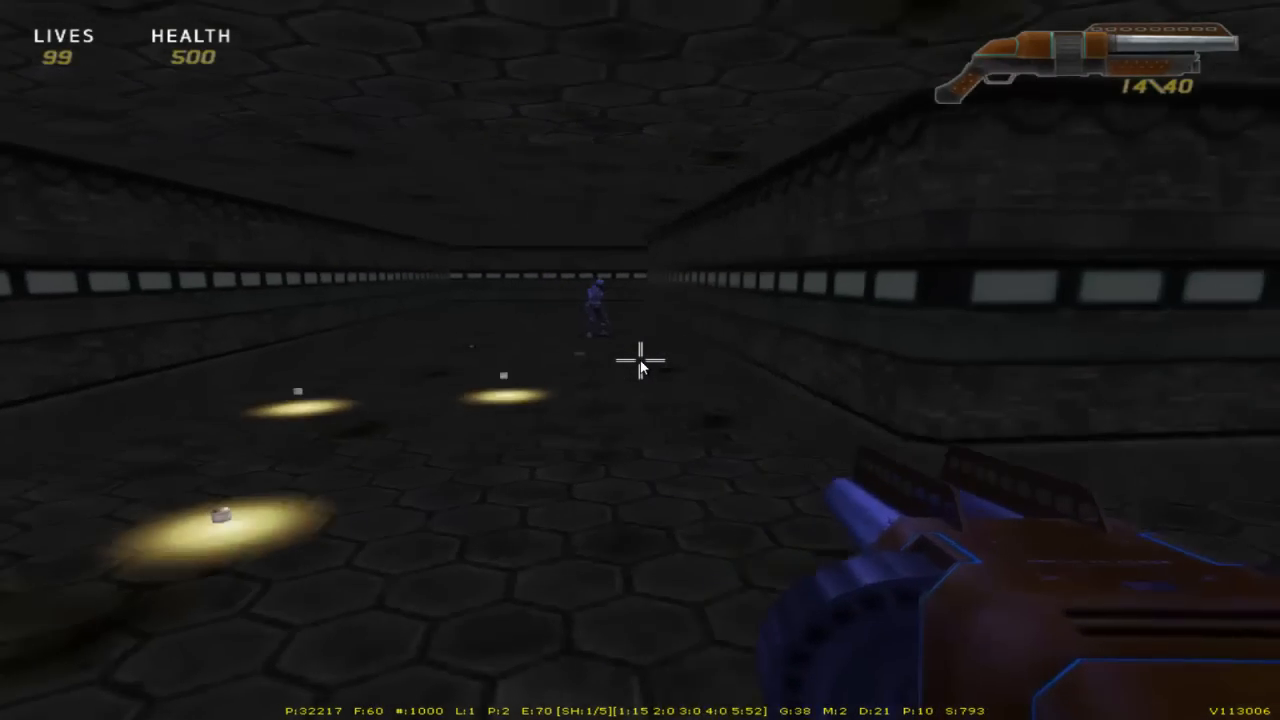
key(a)
key(d)
key(a)
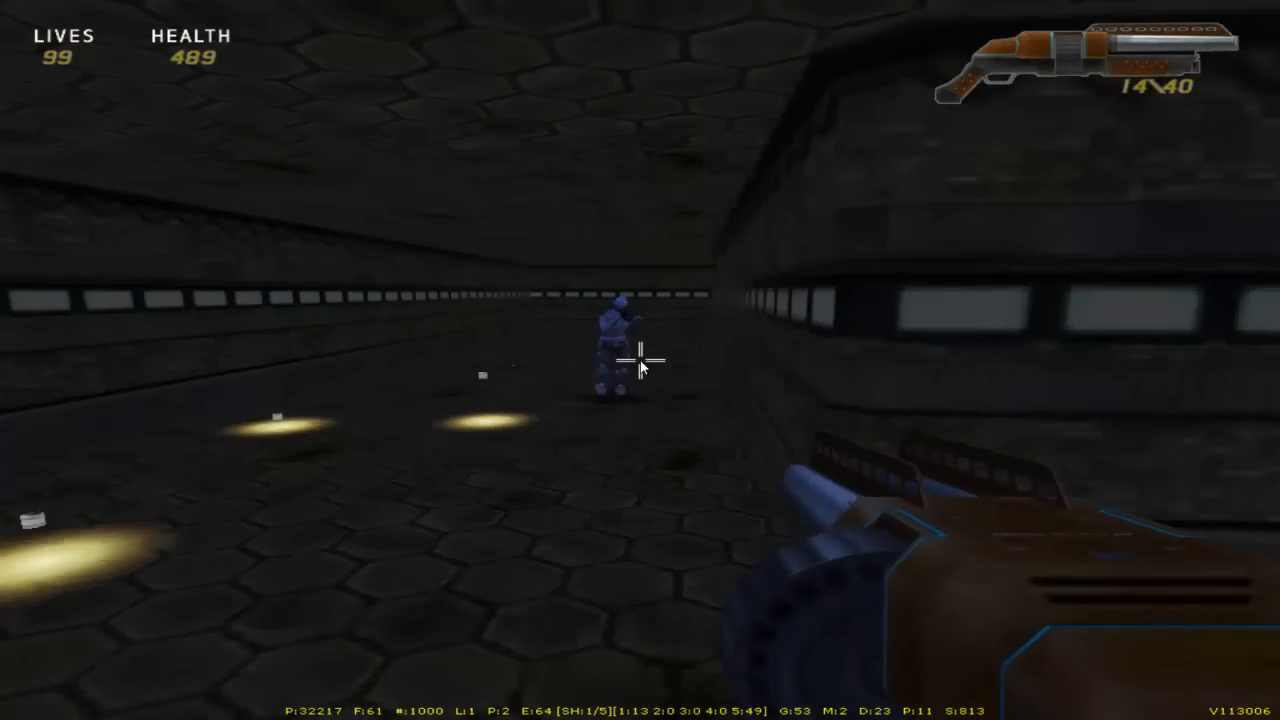
click(640, 365)
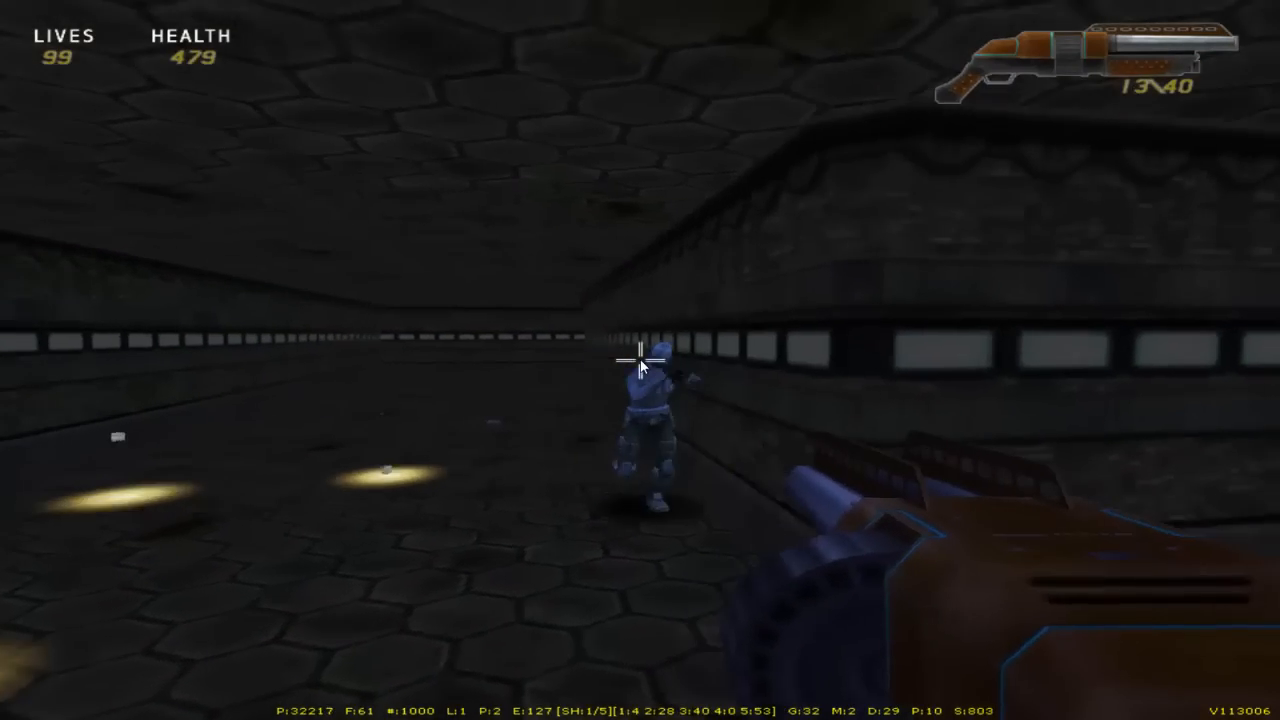
click(640, 365)
click(640, 365)
click(640, 365)
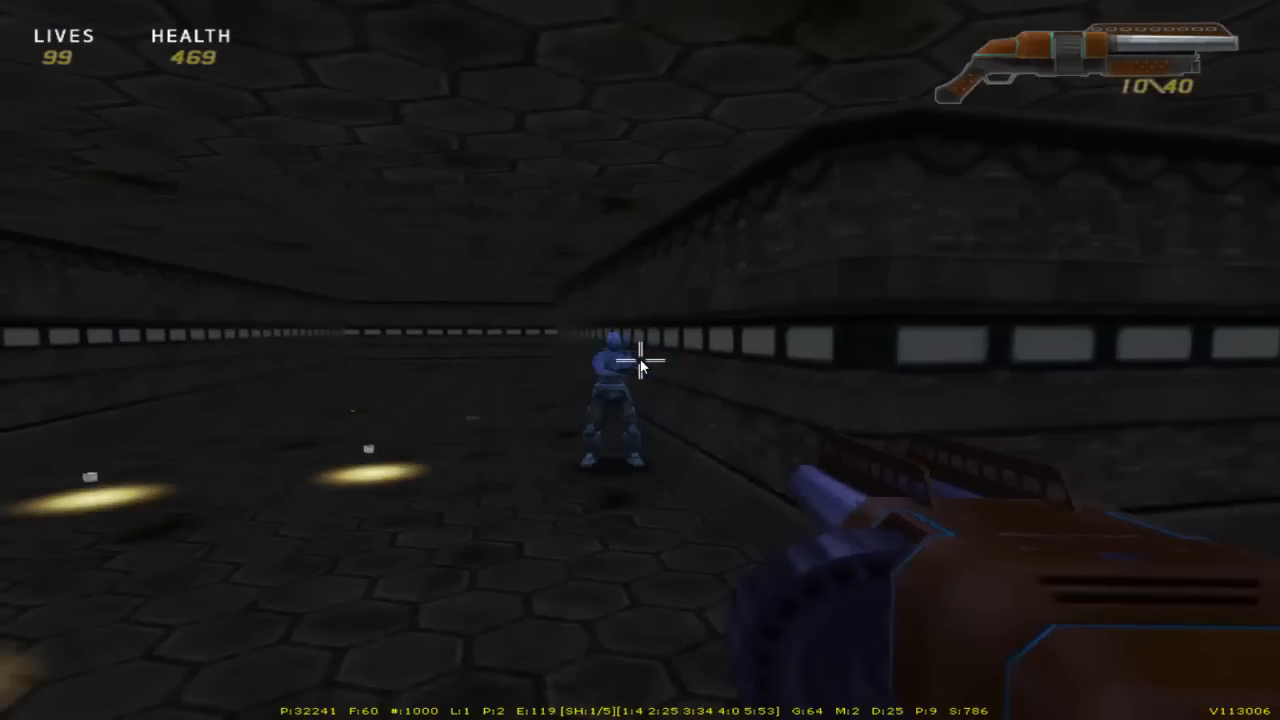
click(640, 365)
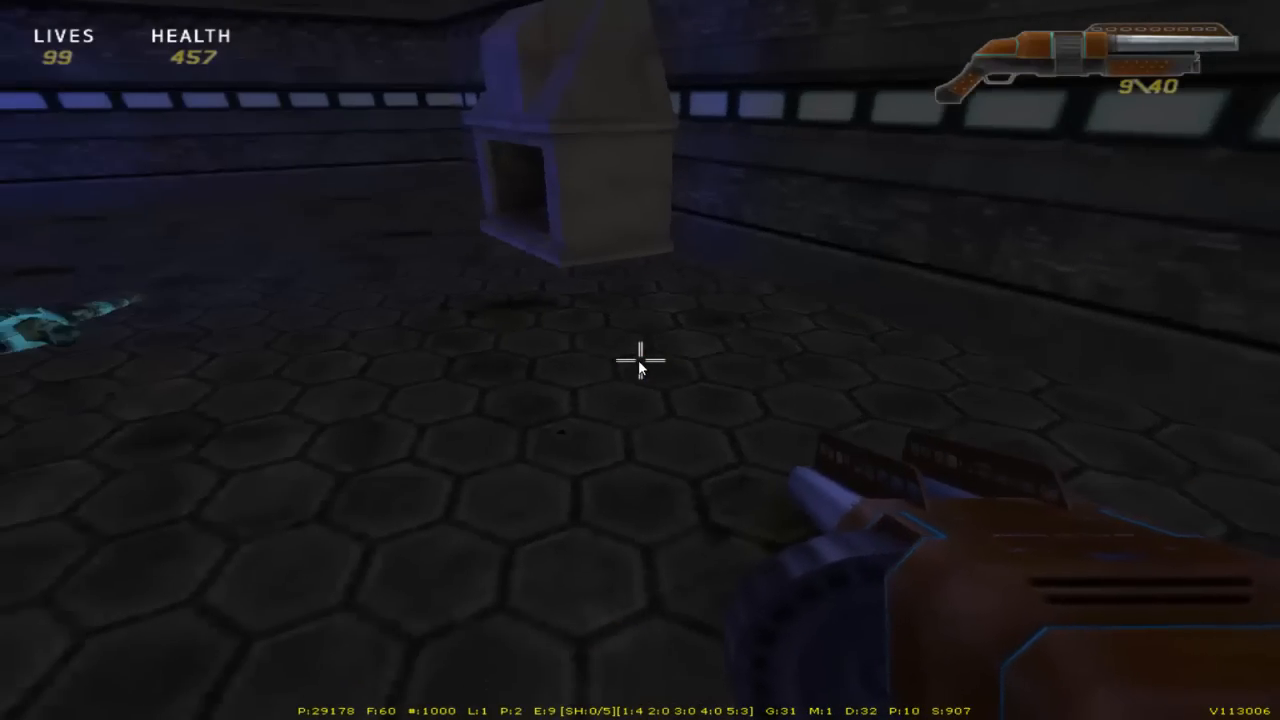
Collect the ammo and health pickups around the dark hall and walk on towards the teleporter pod
key(w)
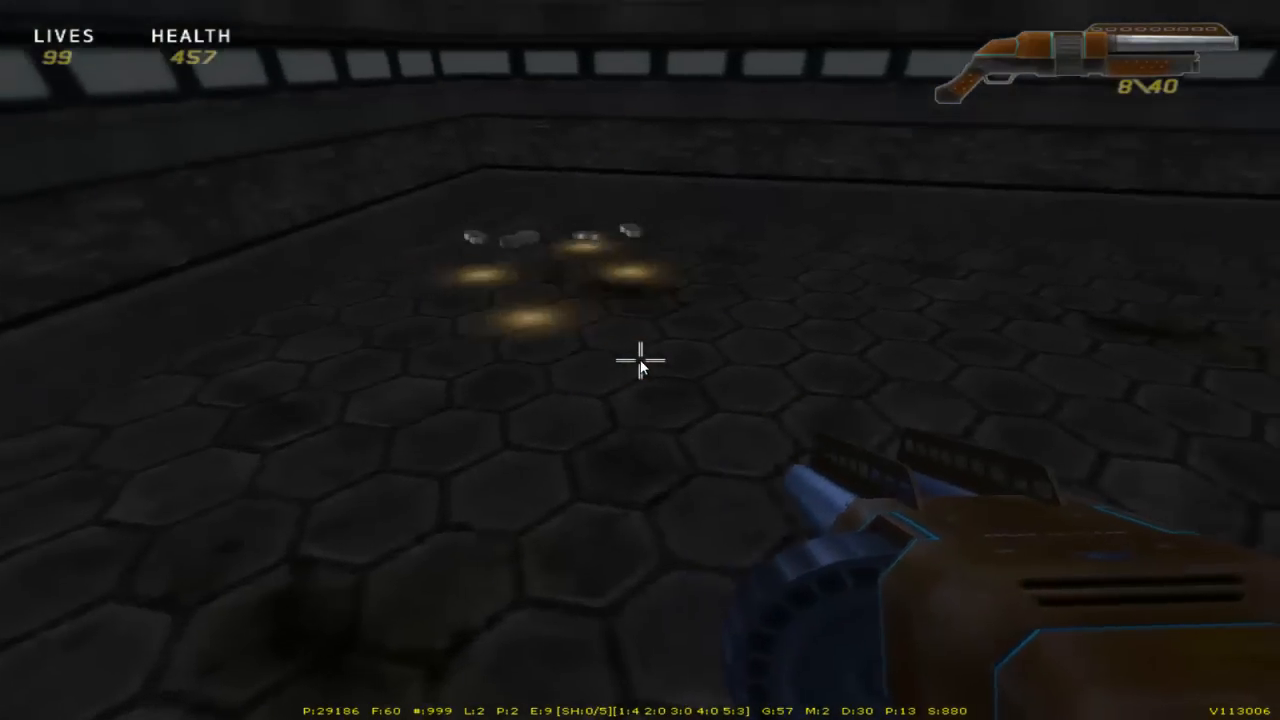
key(w)
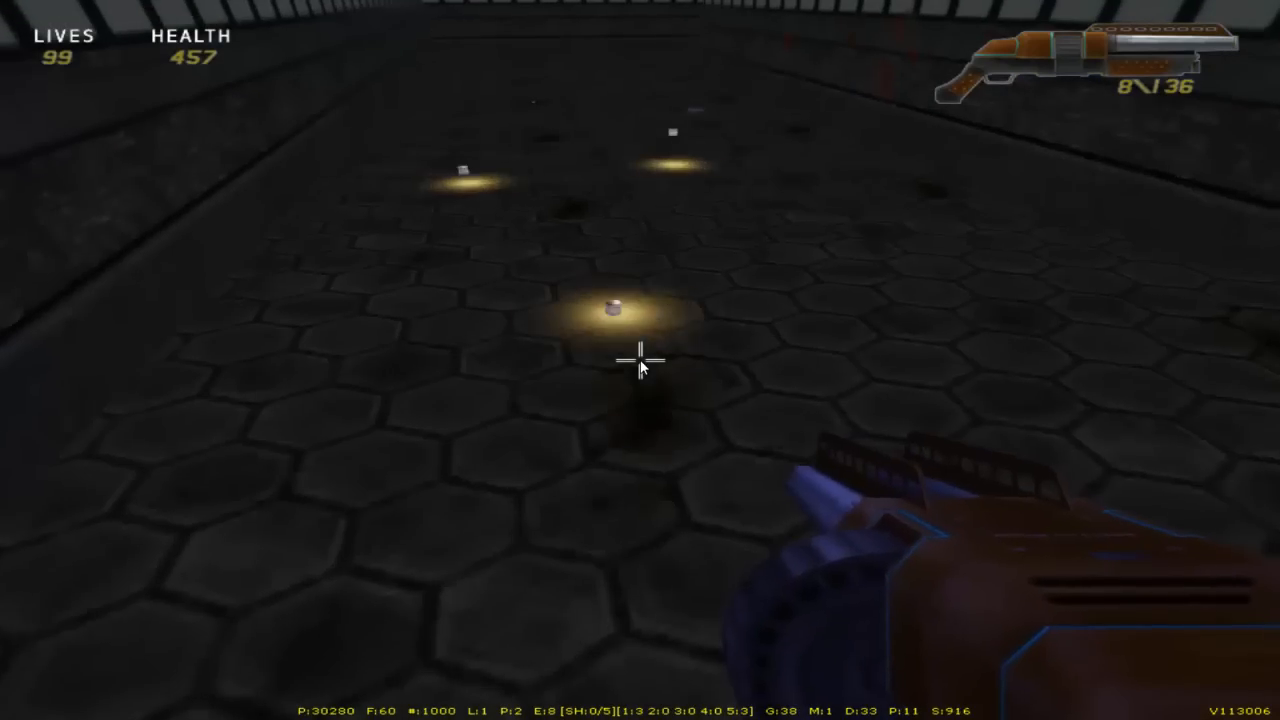
key(w)
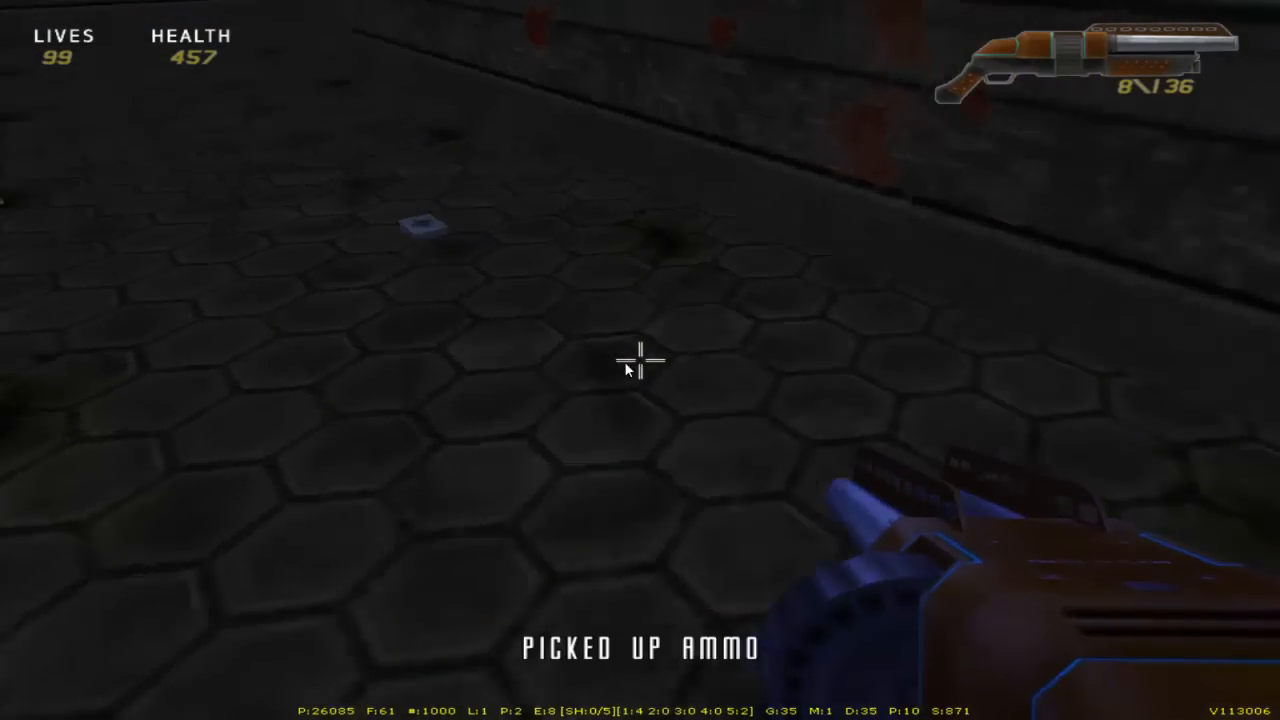
key(w)
key(w)
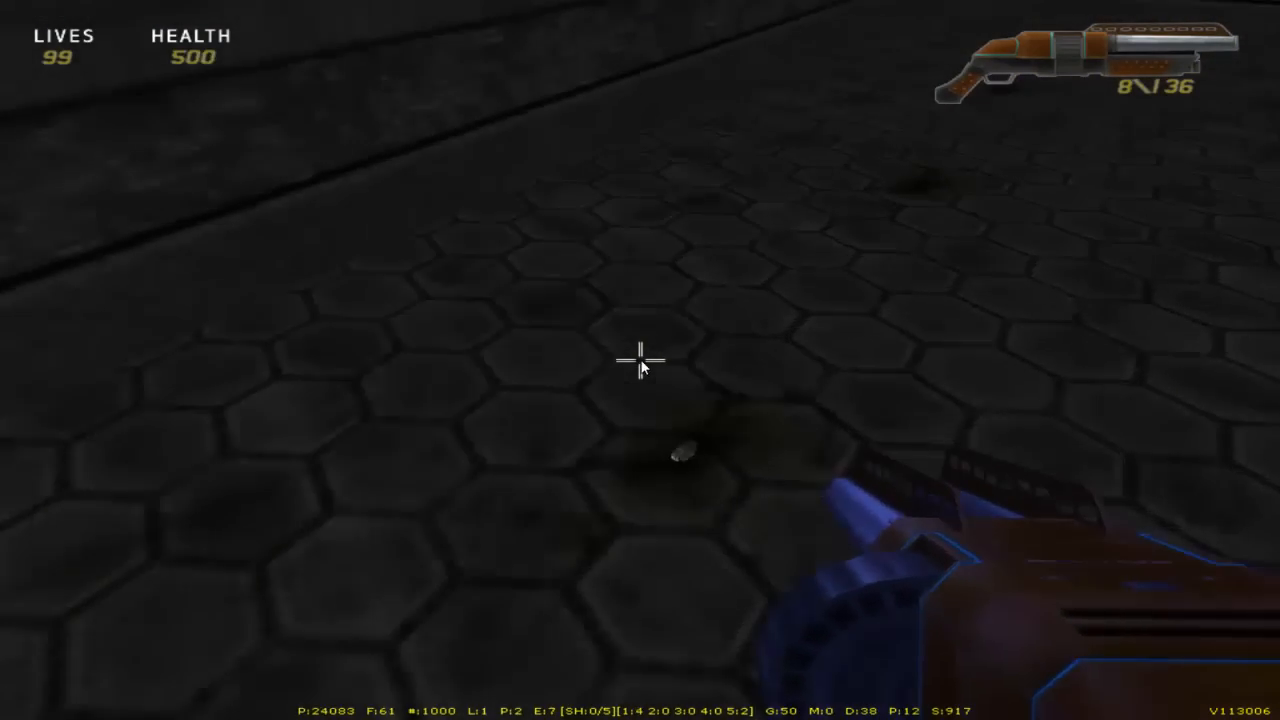
key(w)
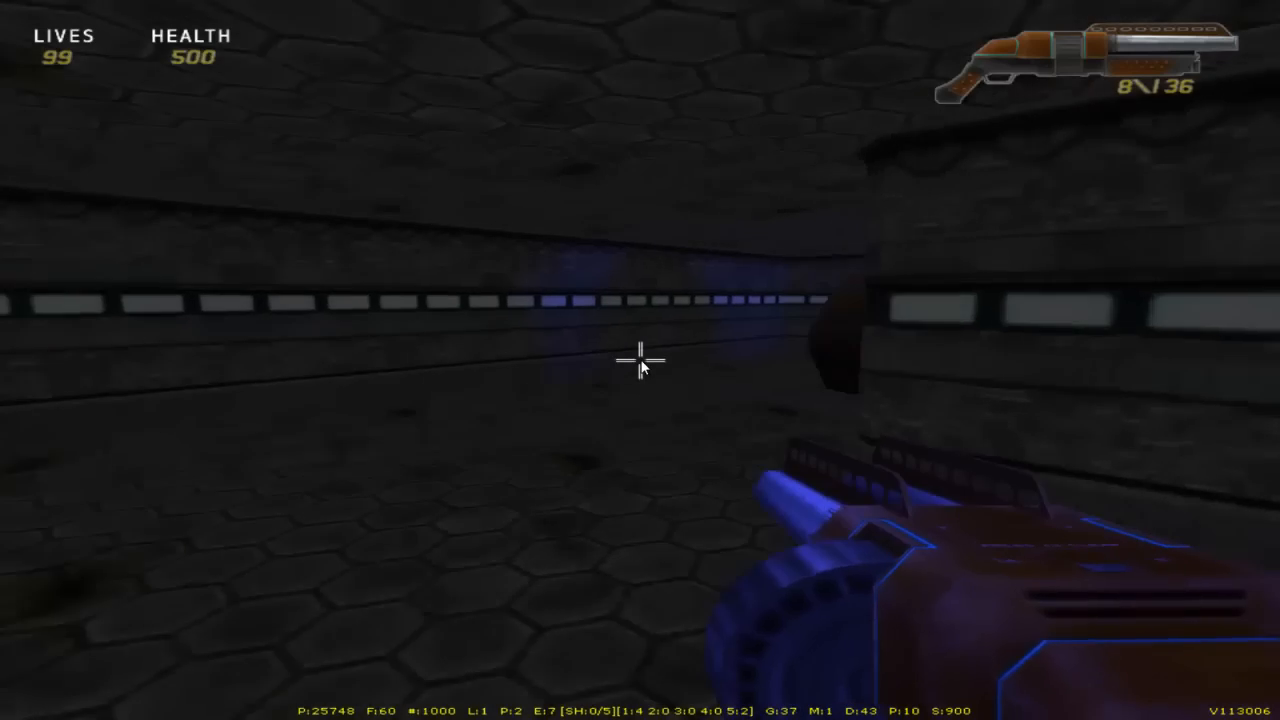
key(w)
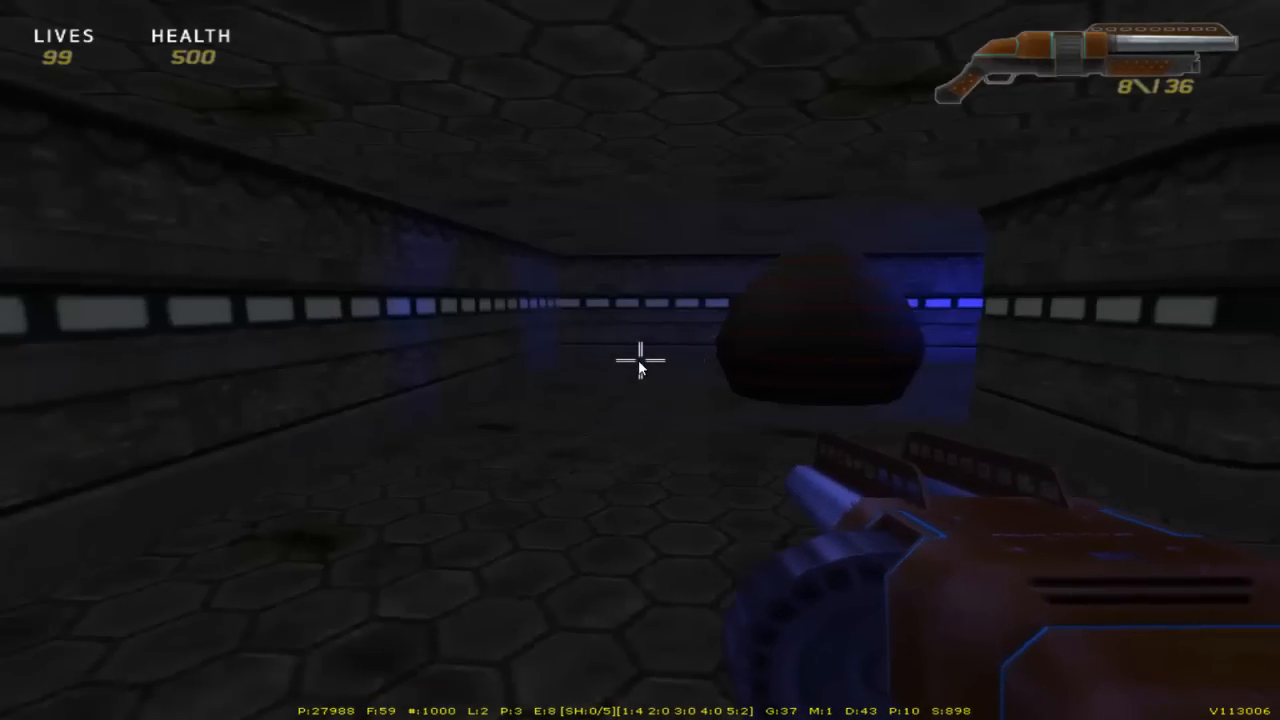
Try out the carried weapons near the teleporter pod, throwing the grenade and switching between the guns
key(2)
key(3)
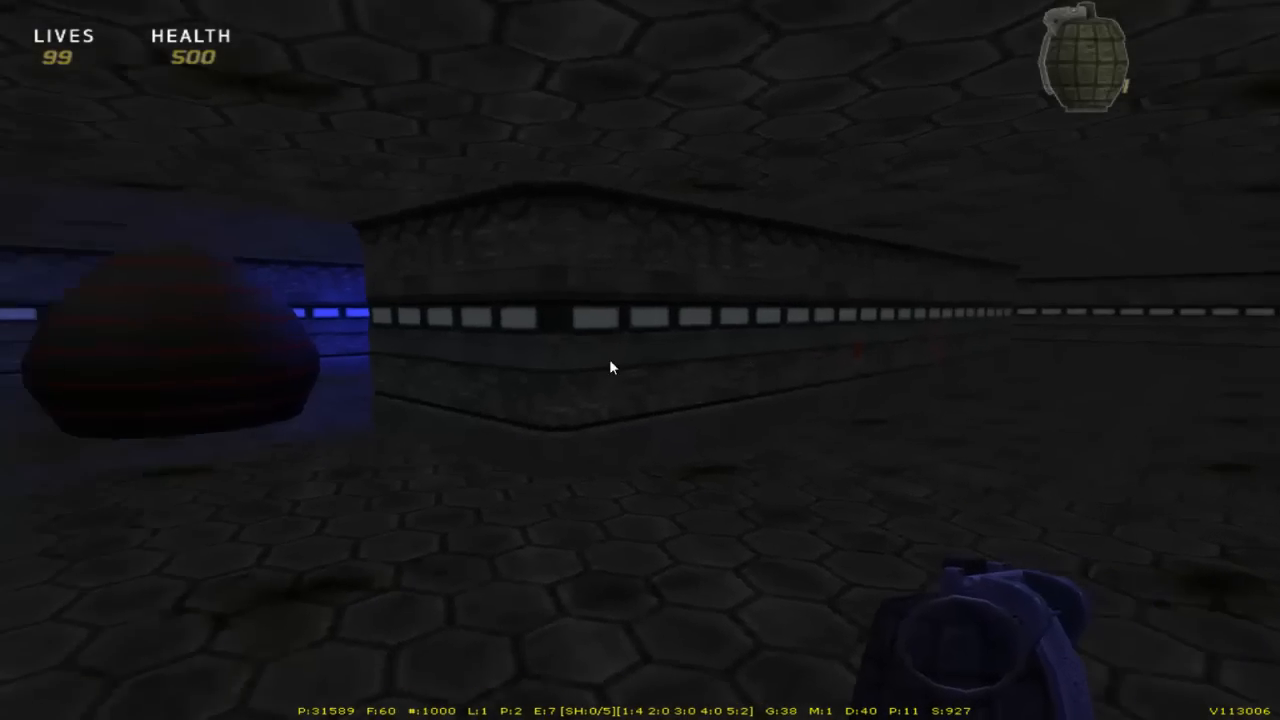
click(640, 361)
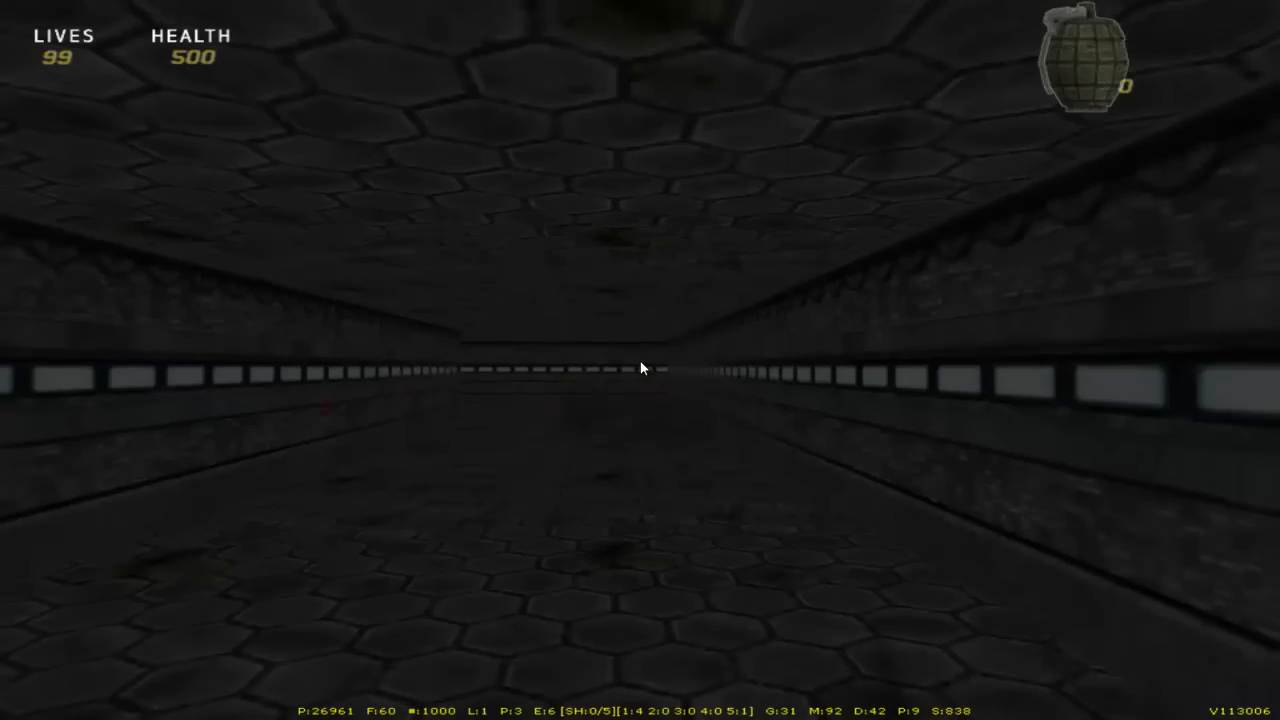
key(1)
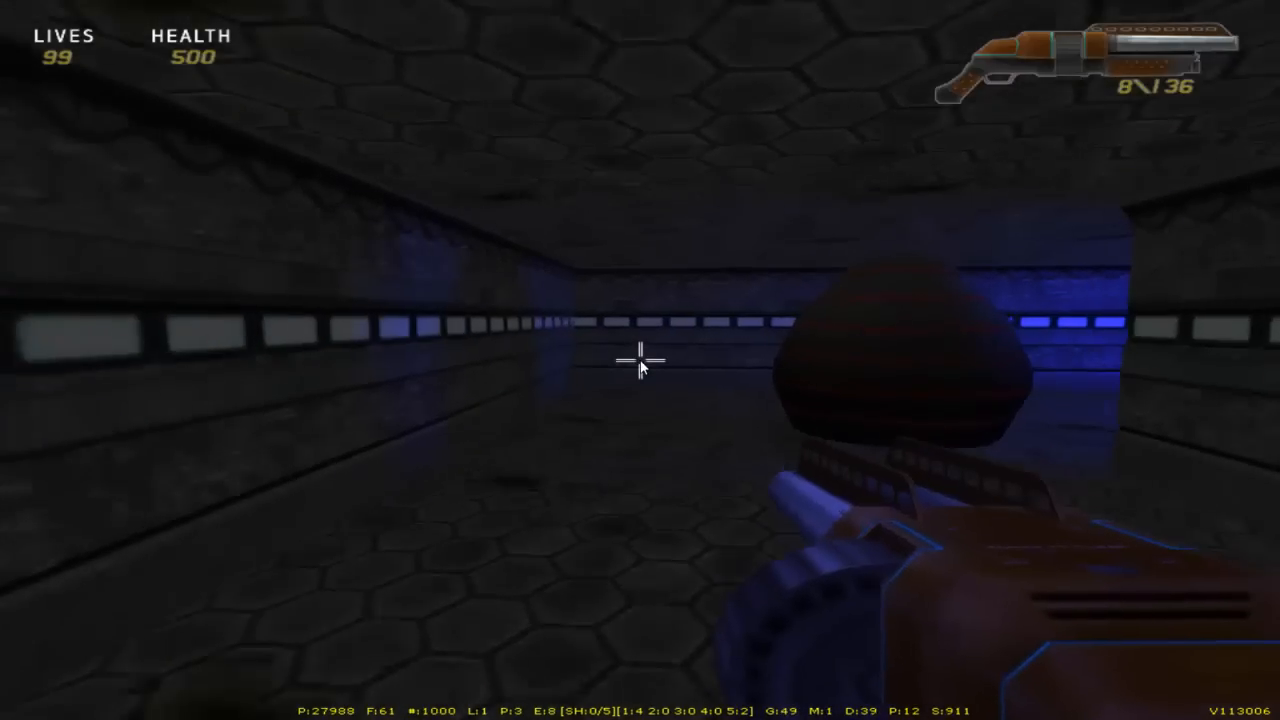
key(2)
key(w)
key(3)
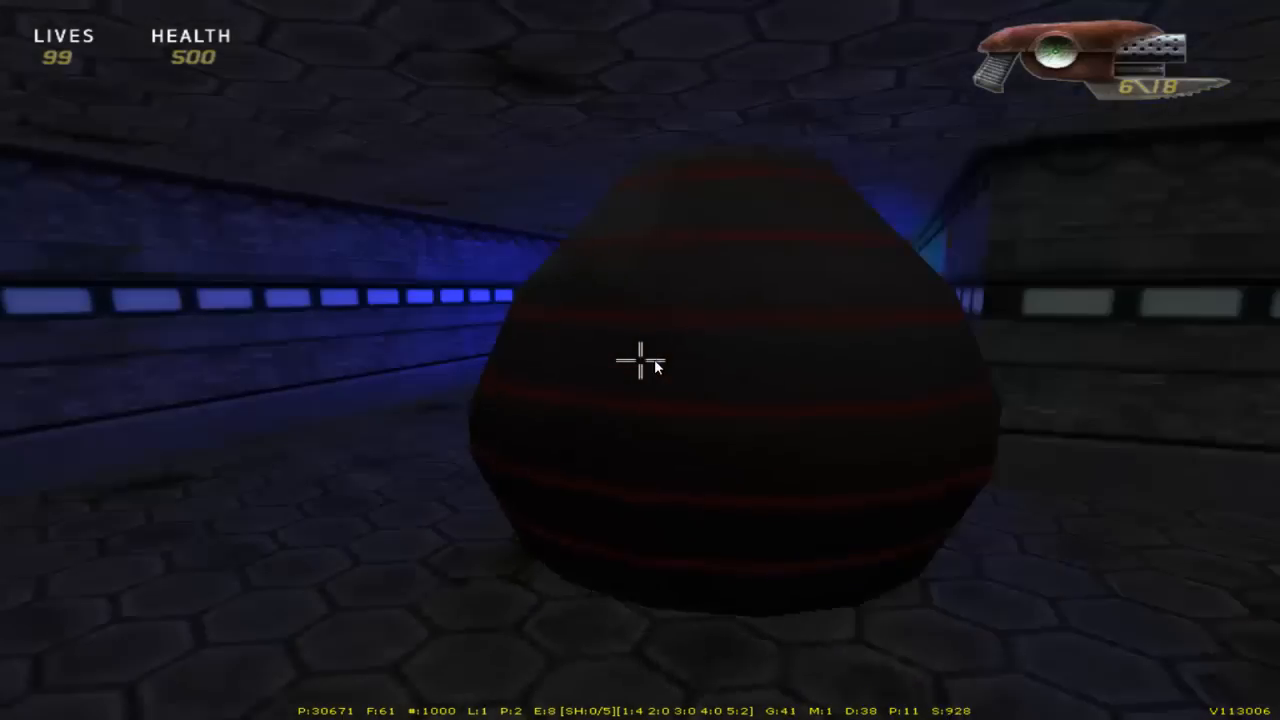
Walk around the pod to its open side and enter the blue teleporter beam
key(w)
key(s)
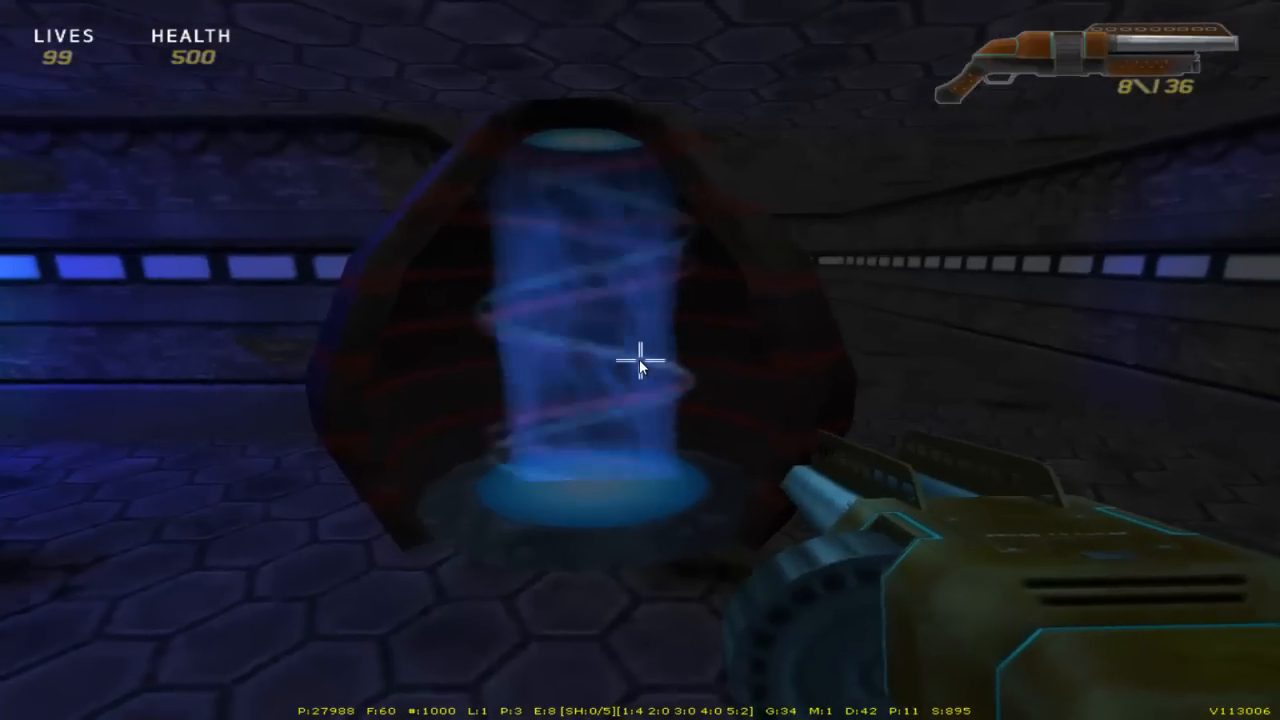
key(w)
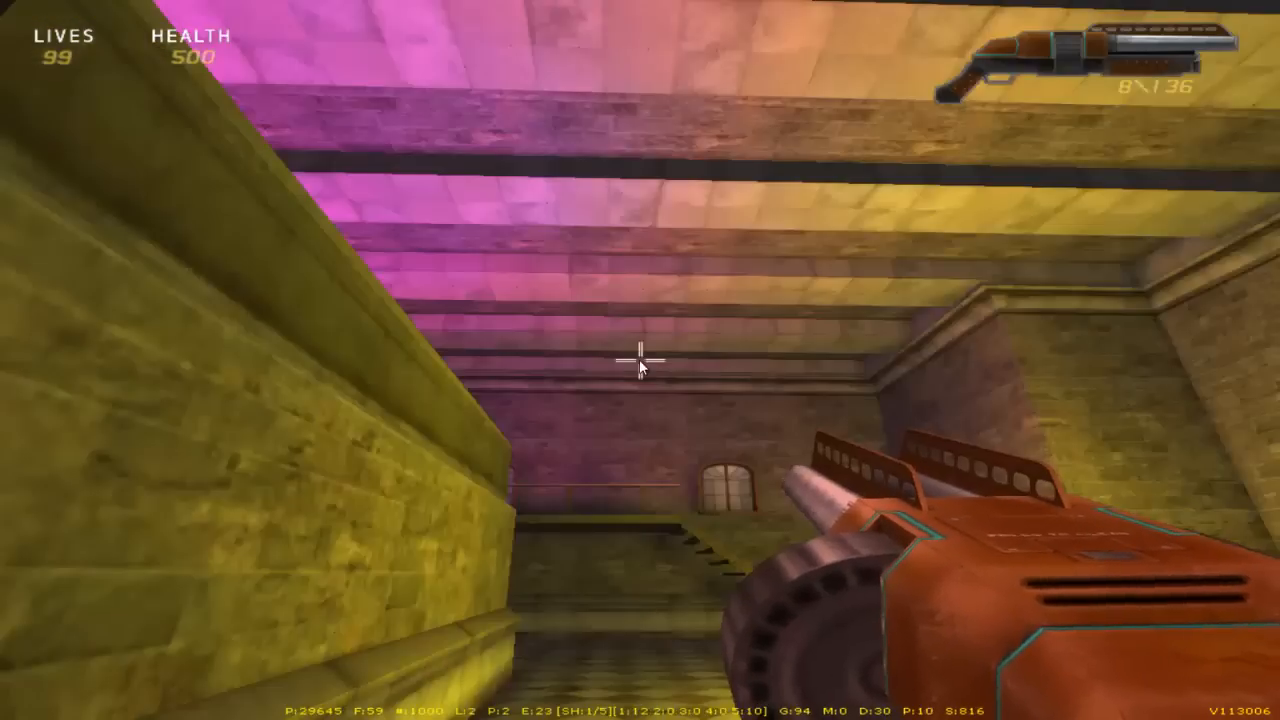
Explore the yellow-lit hall beyond the teleporter, looking at its ceiling, stairs, raised platform and the dark area under the balcony
key(w)
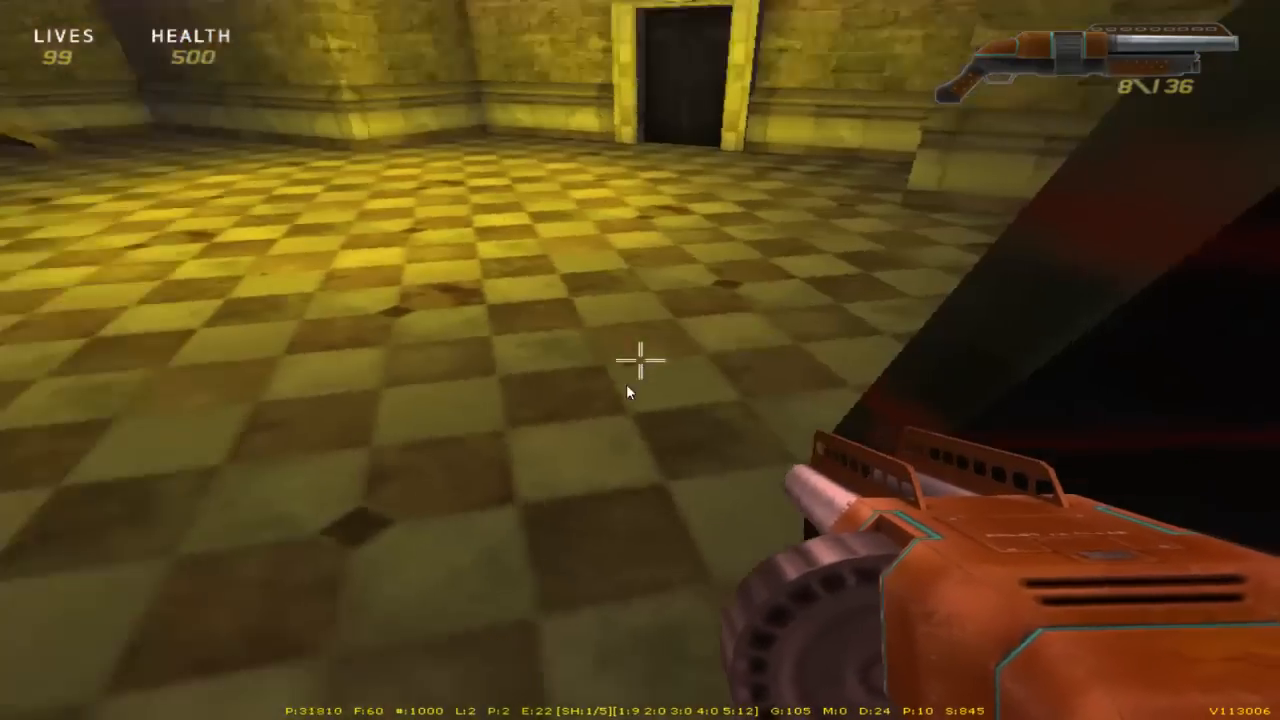
key(w)
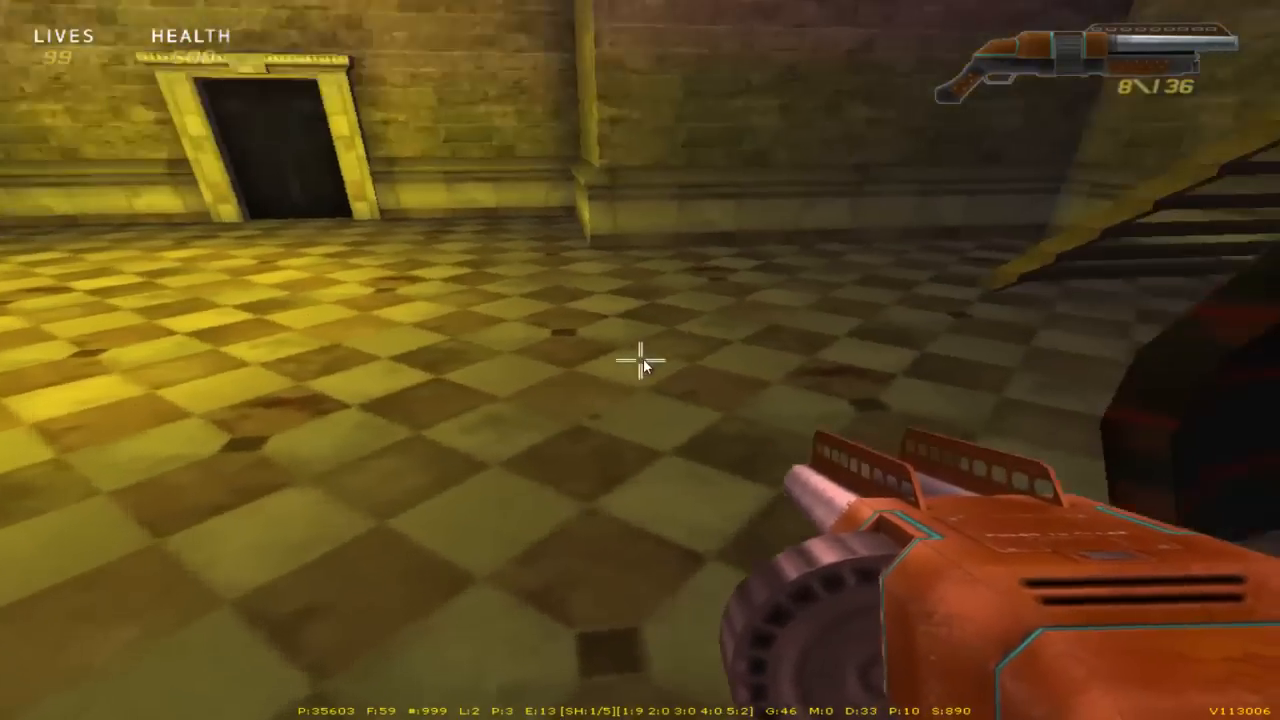
key(w)
key(w)
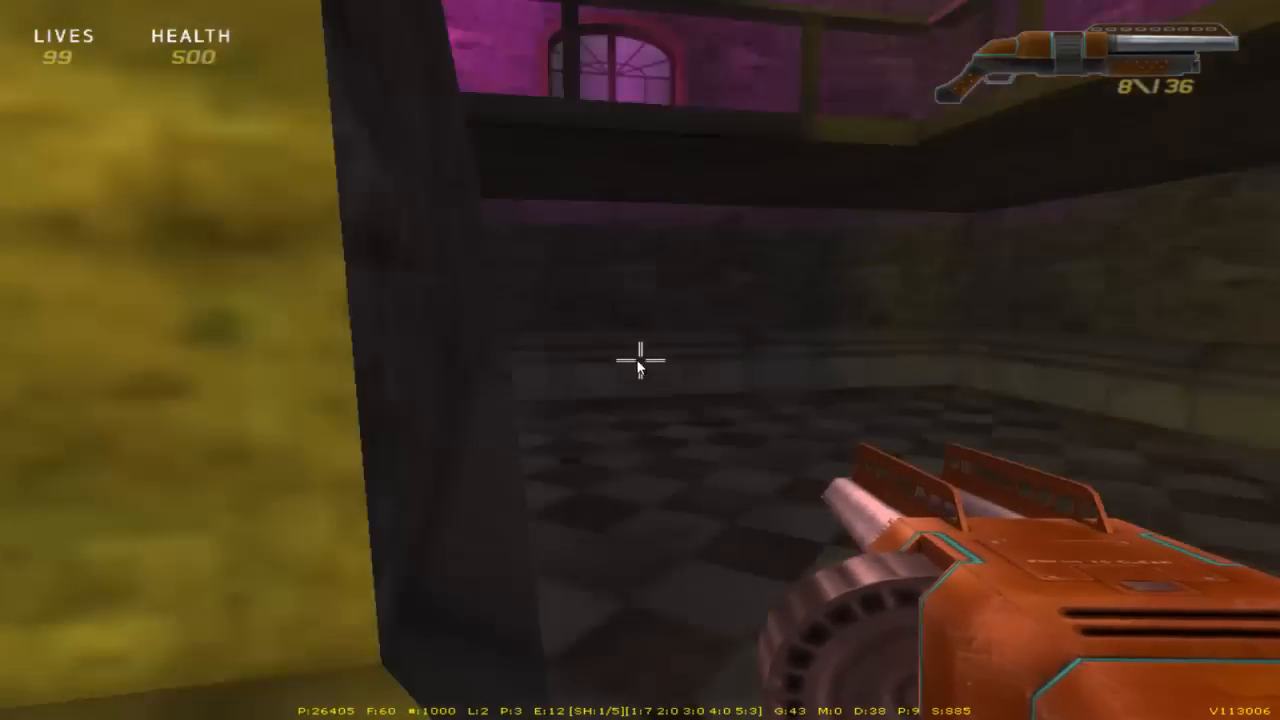
key(w)
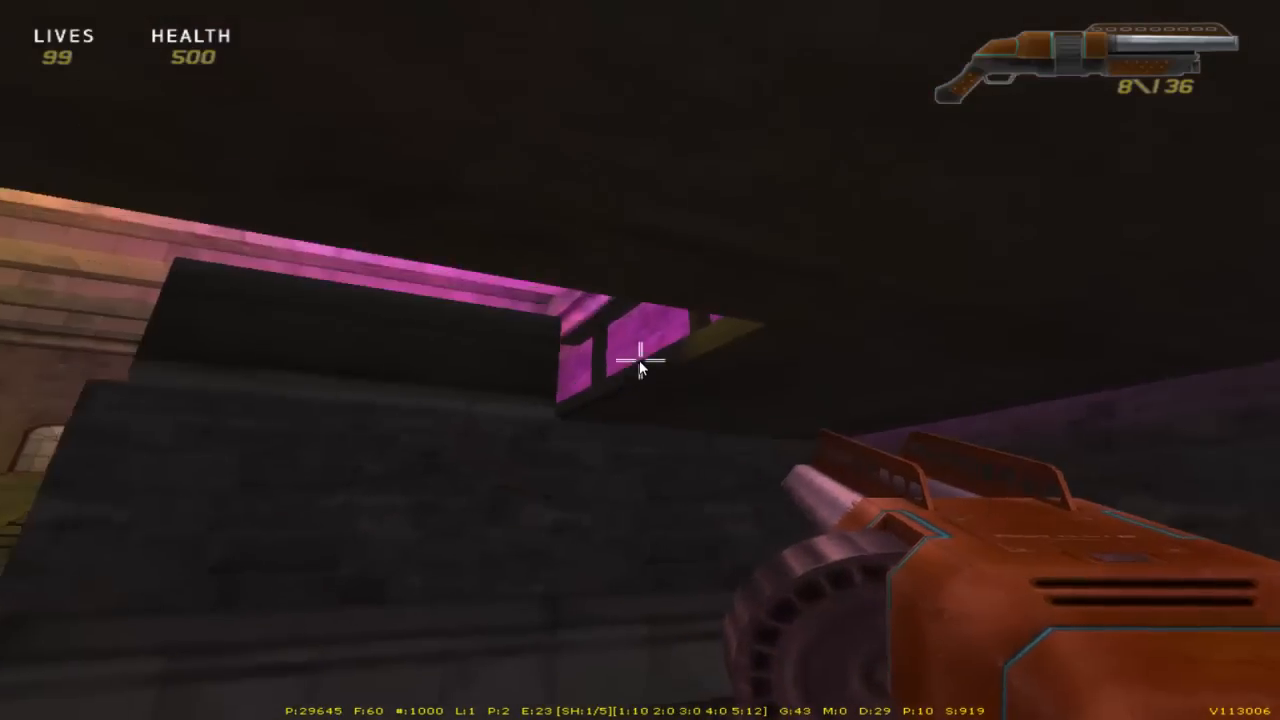
key(a)
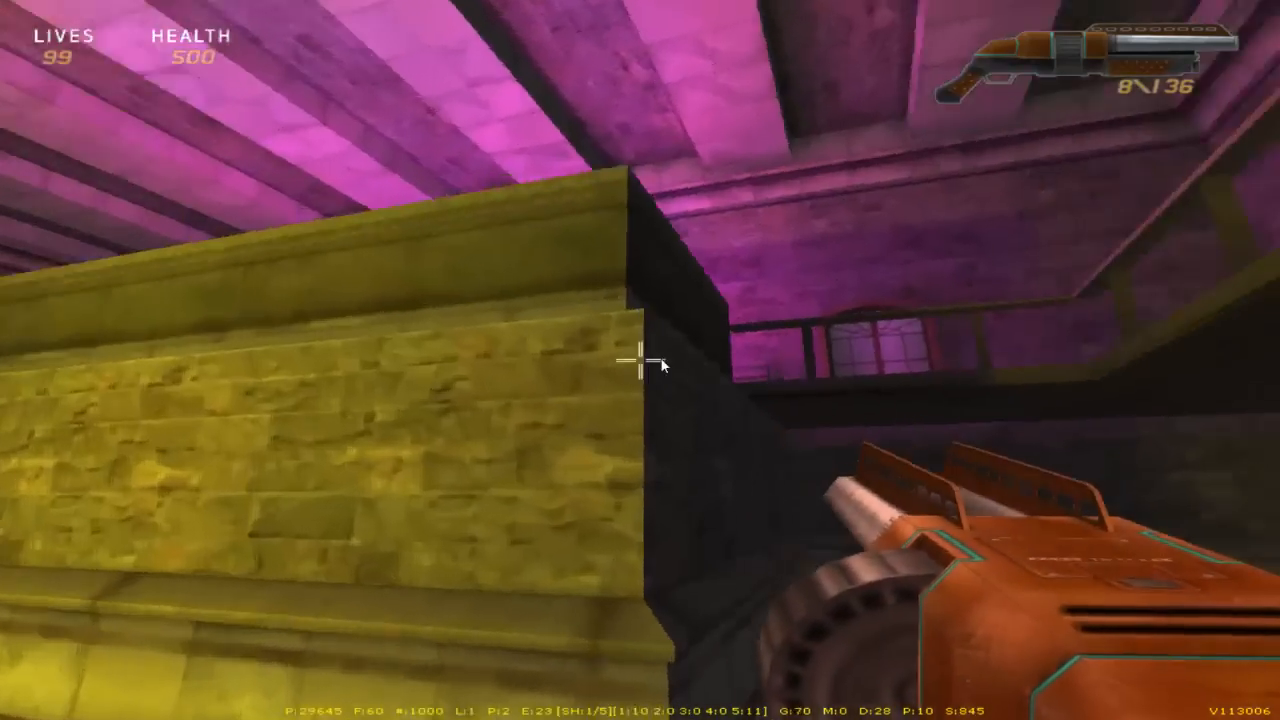
key(s)
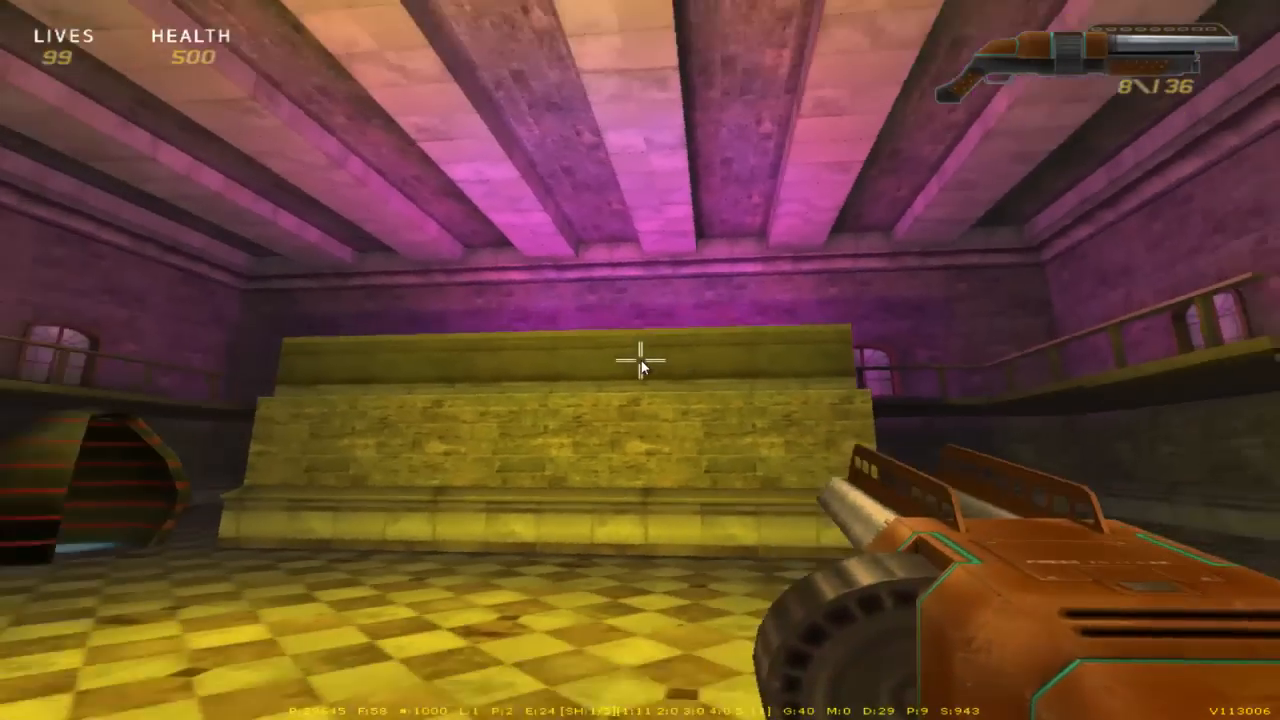
Walk up to the hall's dark door and open it to check what lies behind
key(w)
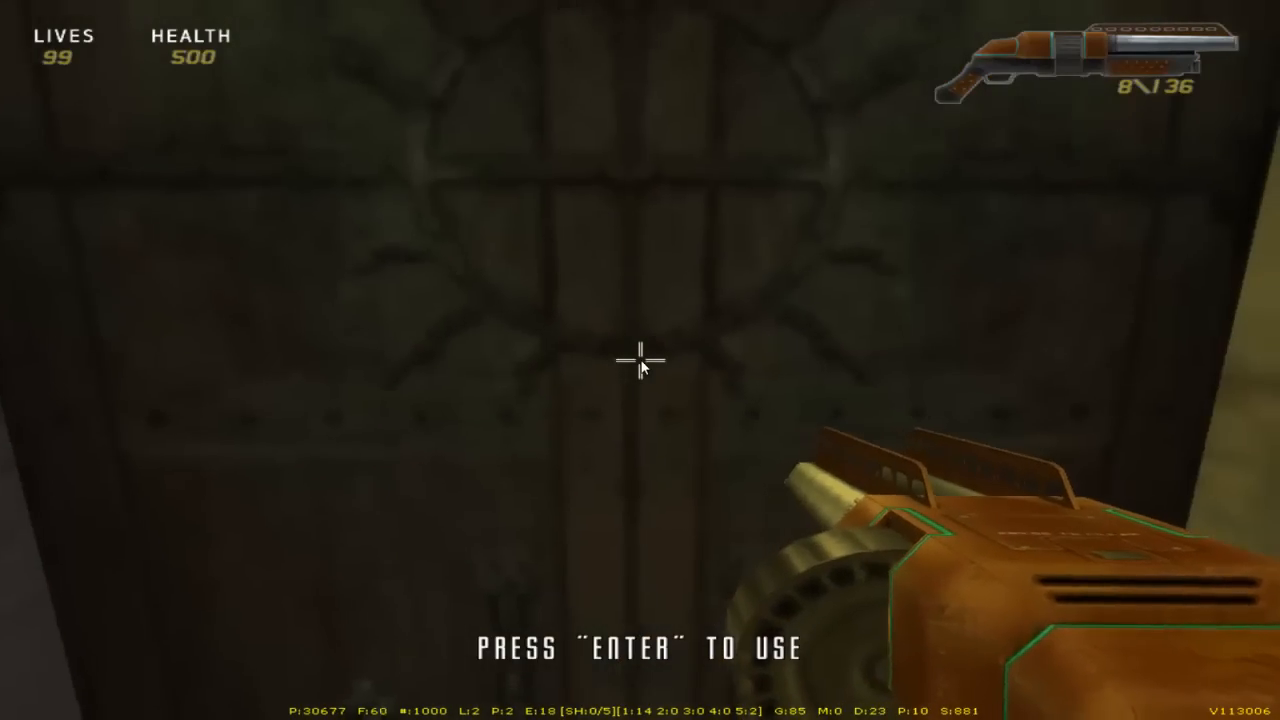
key(Return)
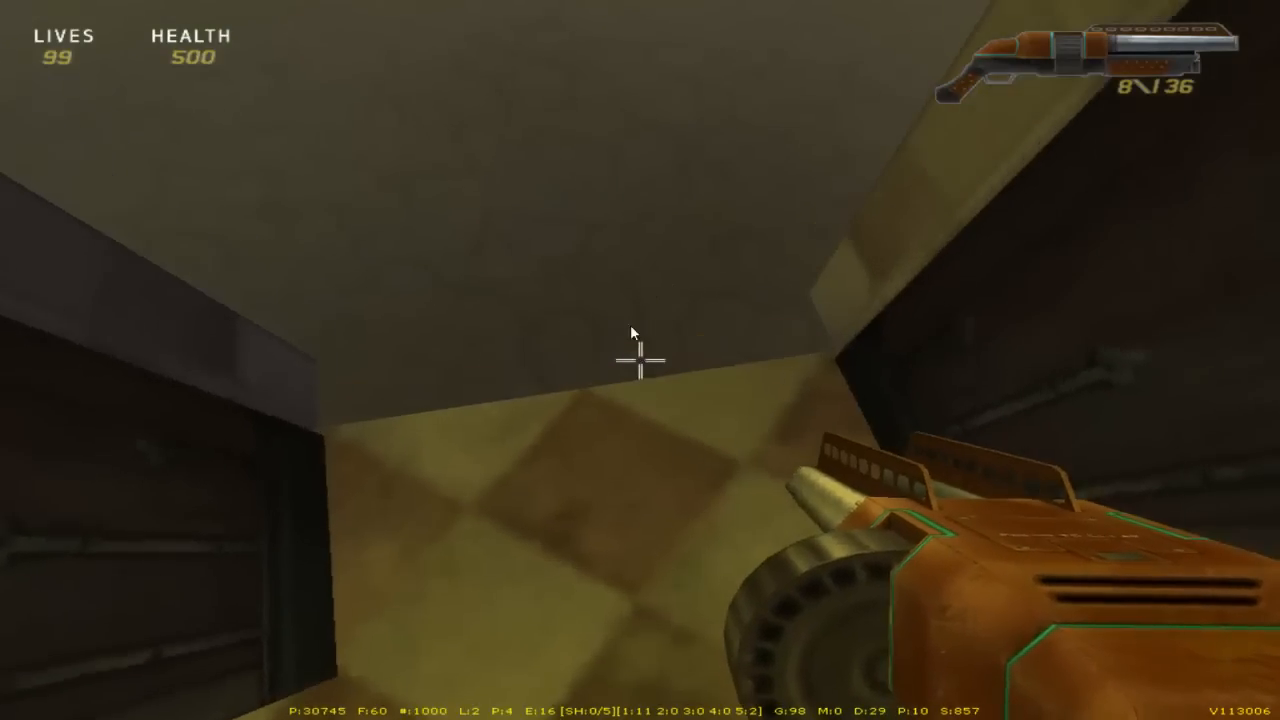
key(w)
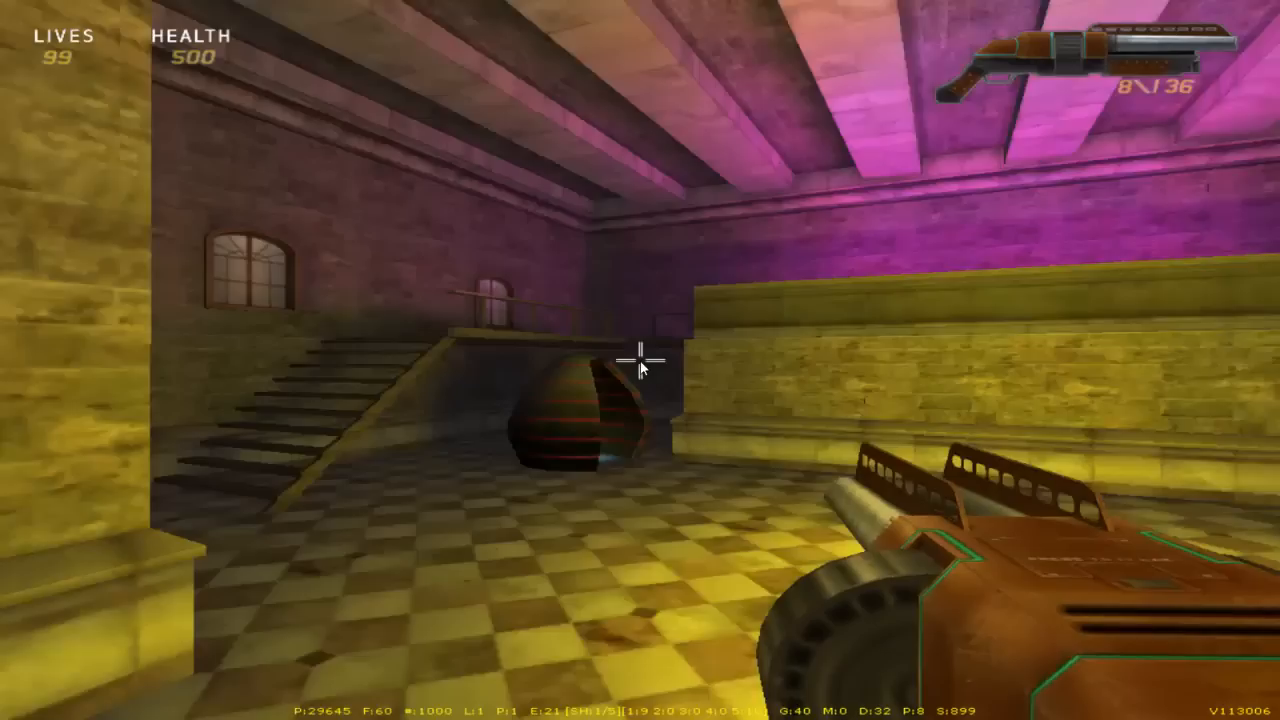
Cross the hall to the staircase beside the pod and climb it to the upper balcony
key(w)
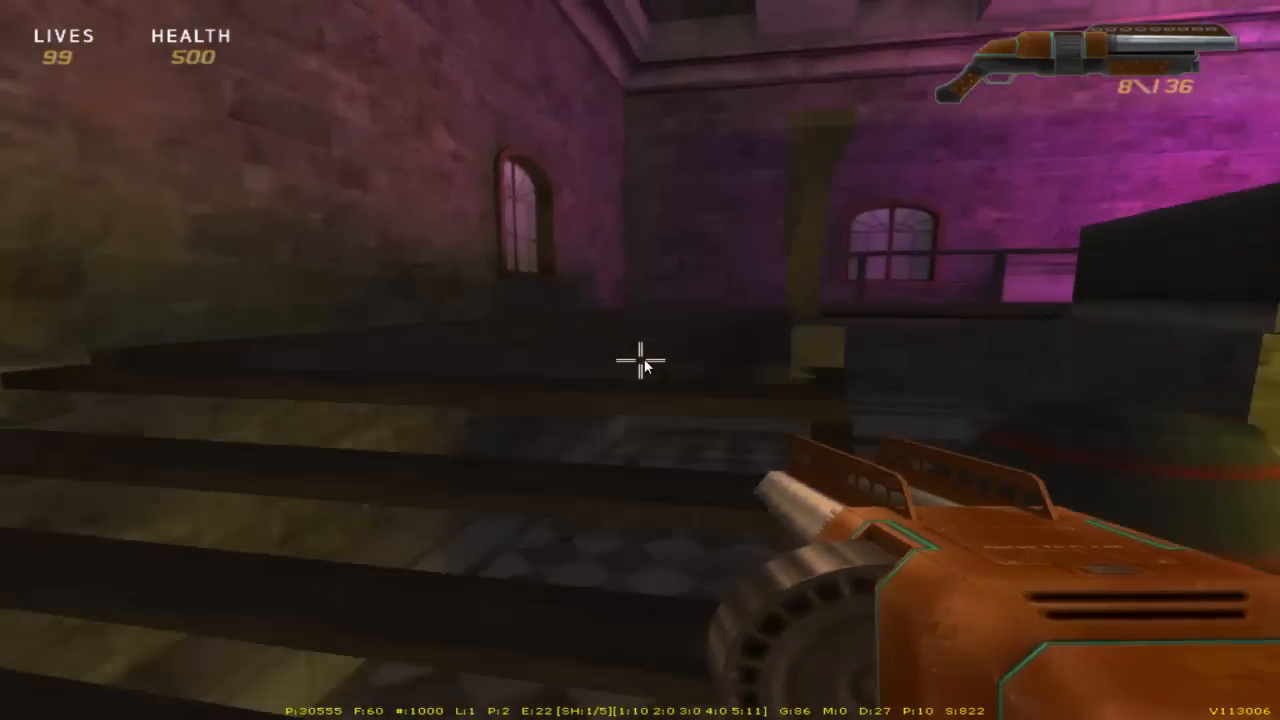
key(w)
key(w)
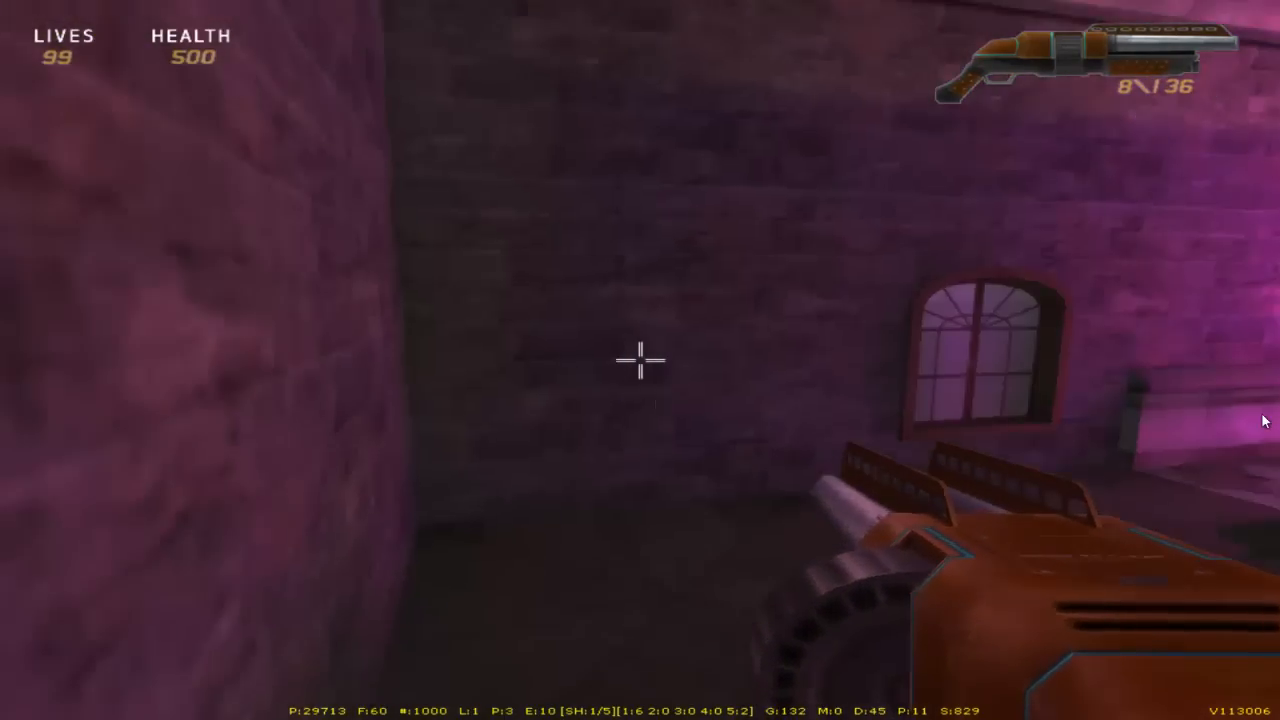
key(w)
Sidestep along the balcony while firing the shotgun at the distant enemy, and advance onto the purple-lit platform
click(641, 366)
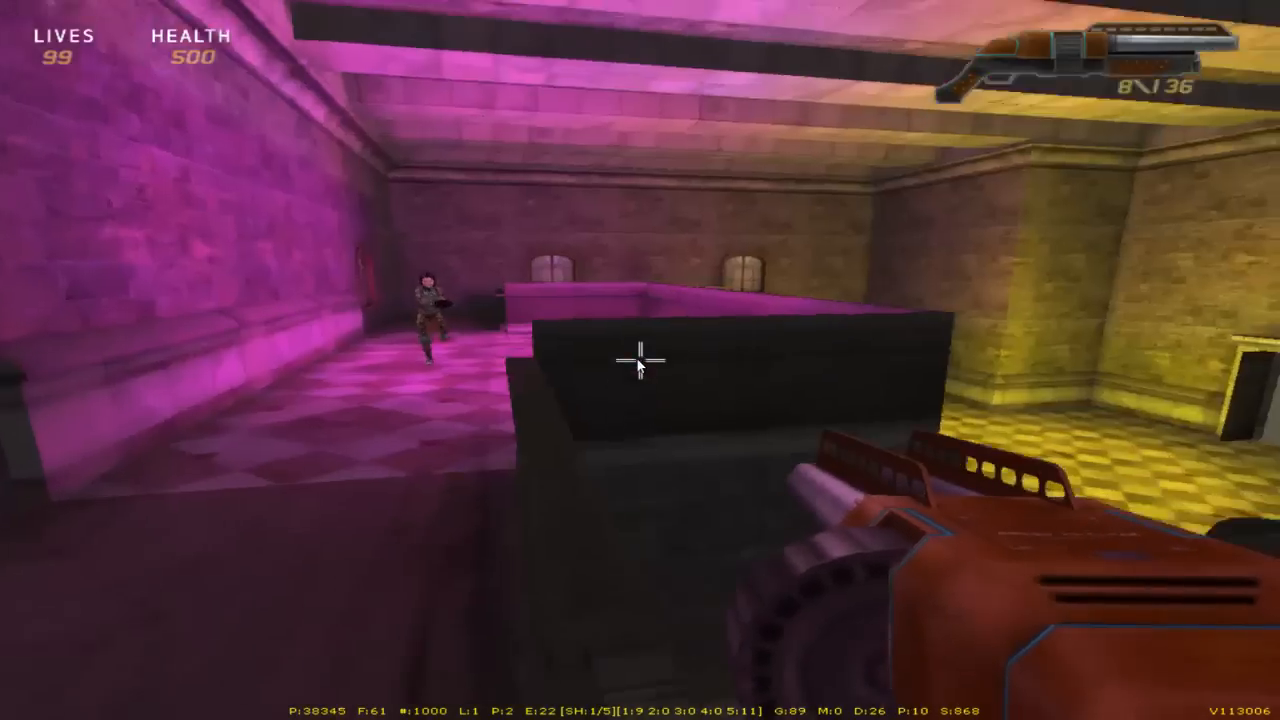
key(a)
click(641, 367)
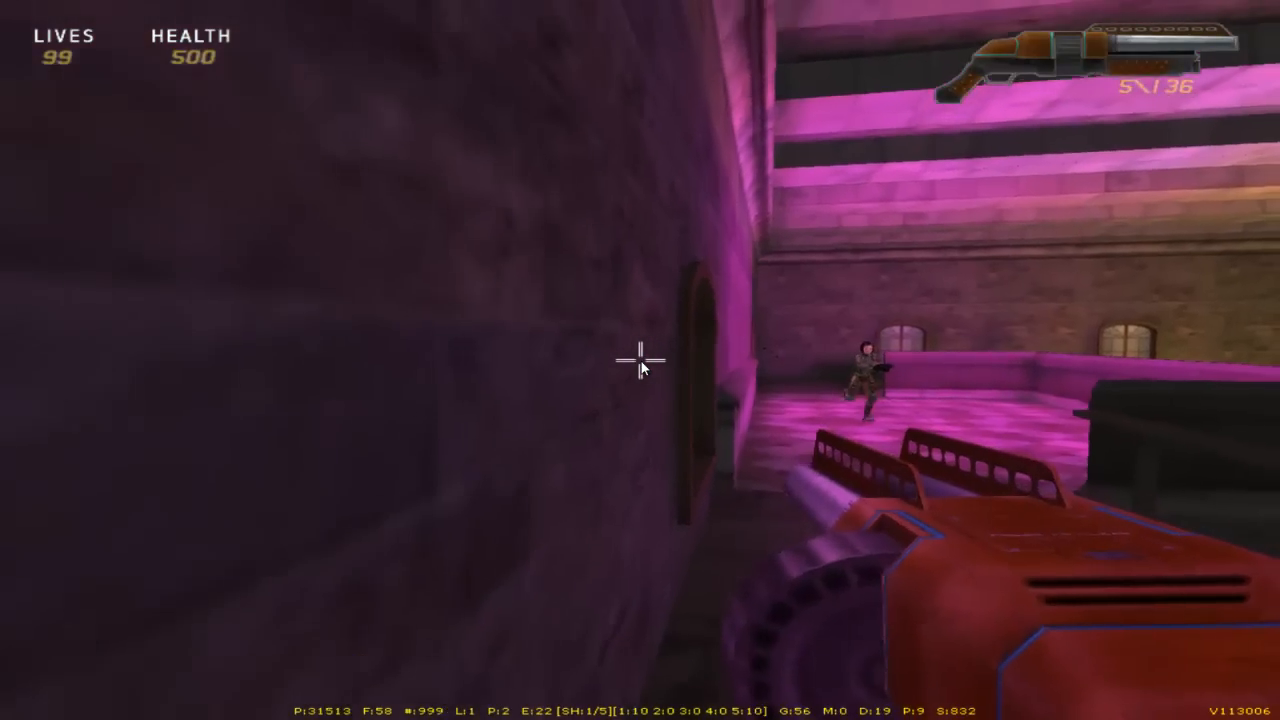
key(d)
click(641, 368)
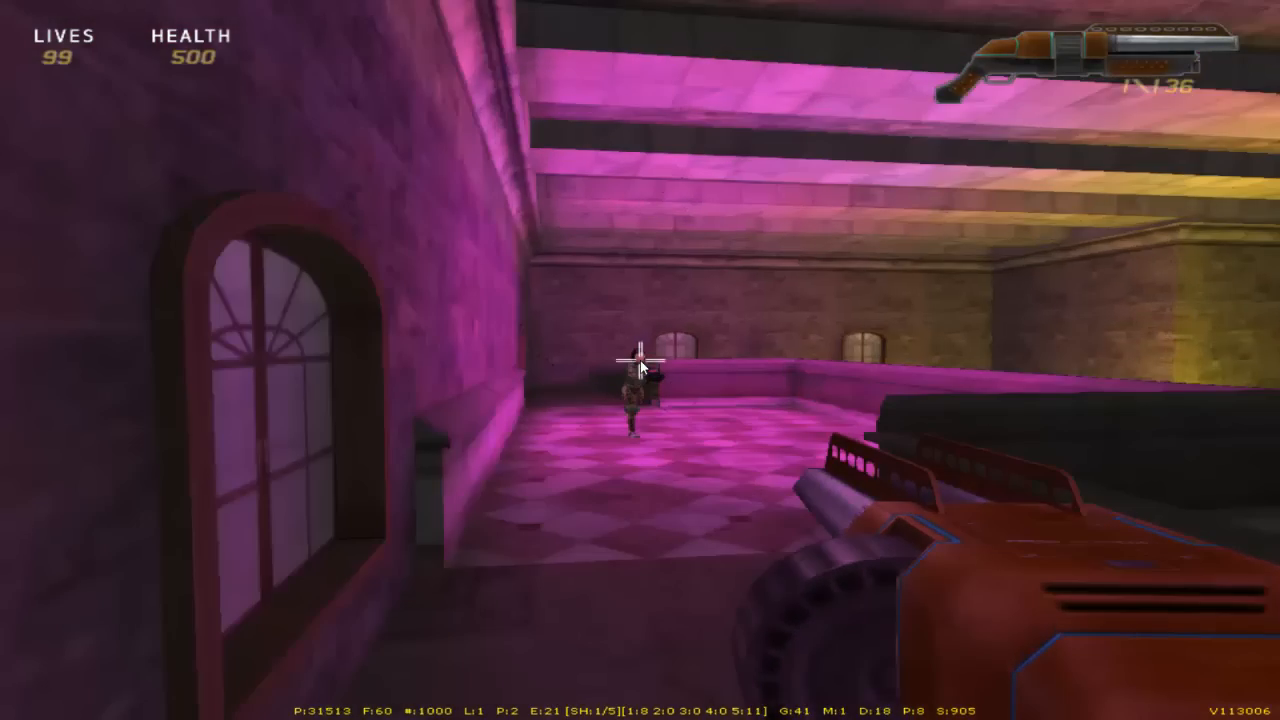
key(w)
click(641, 368)
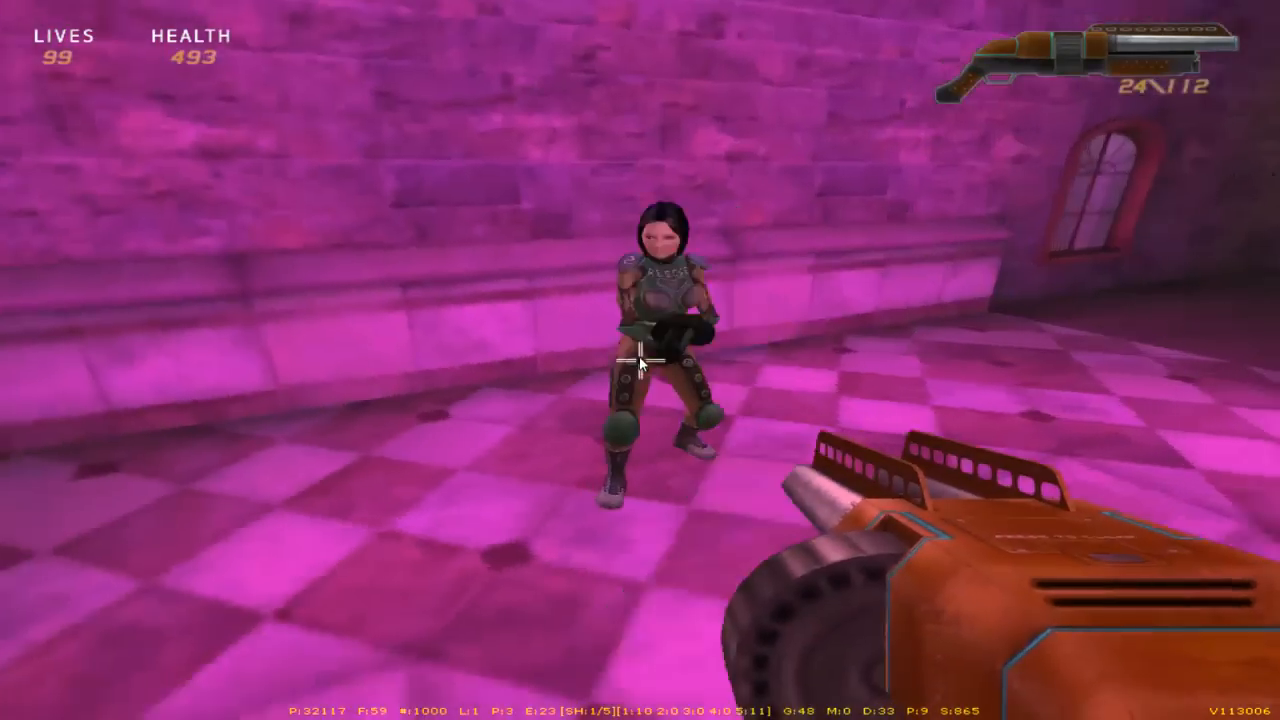
Fire the shotgun at the armoured woman at close range on the purple platform until the magazine is empty
click(638, 368)
click(640, 368)
click(640, 368)
click(641, 368)
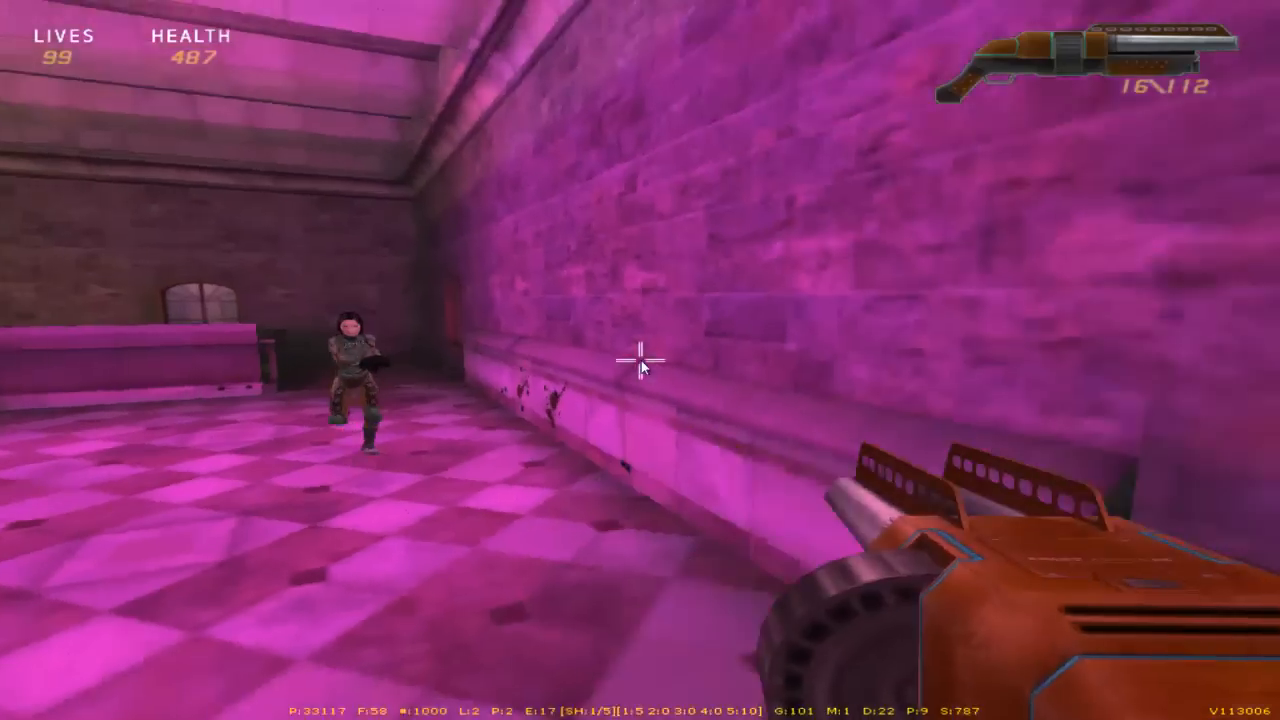
click(644, 368)
click(643, 368)
click(641, 368)
click(641, 368)
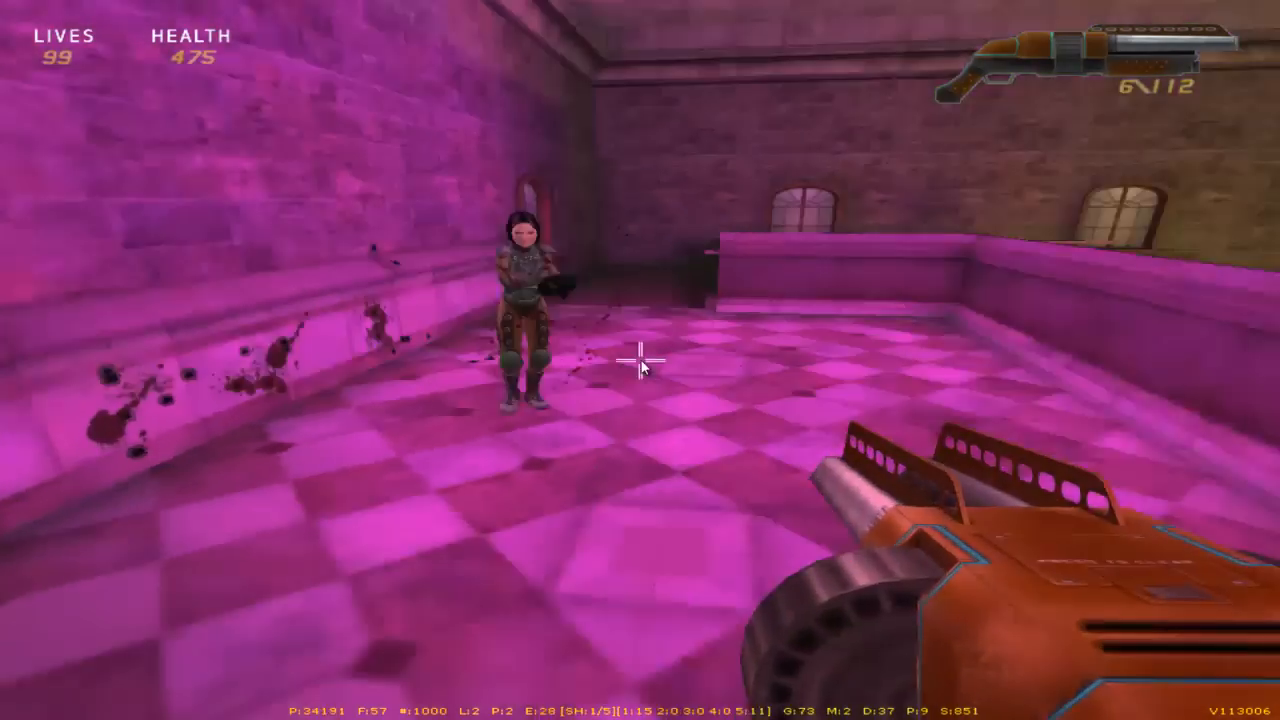
click(641, 368)
click(641, 368)
click(641, 368)
click(641, 368)
click(641, 368)
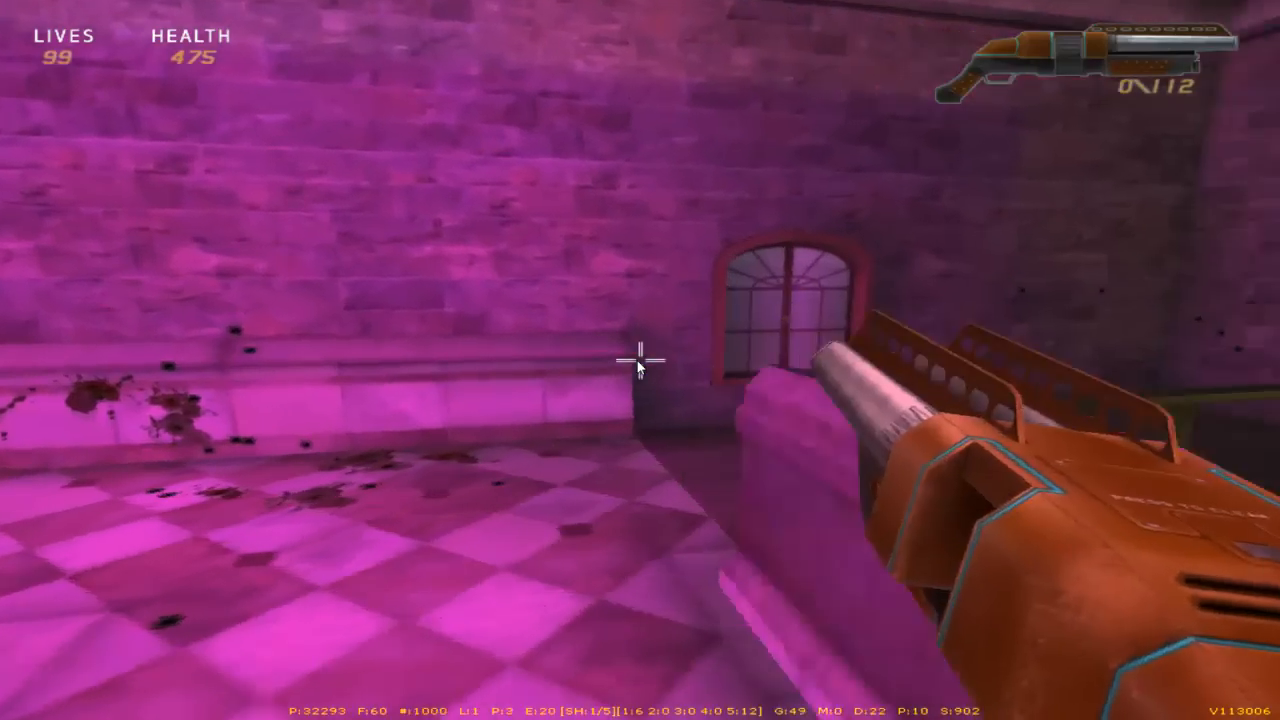
click(641, 362)
click(643, 362)
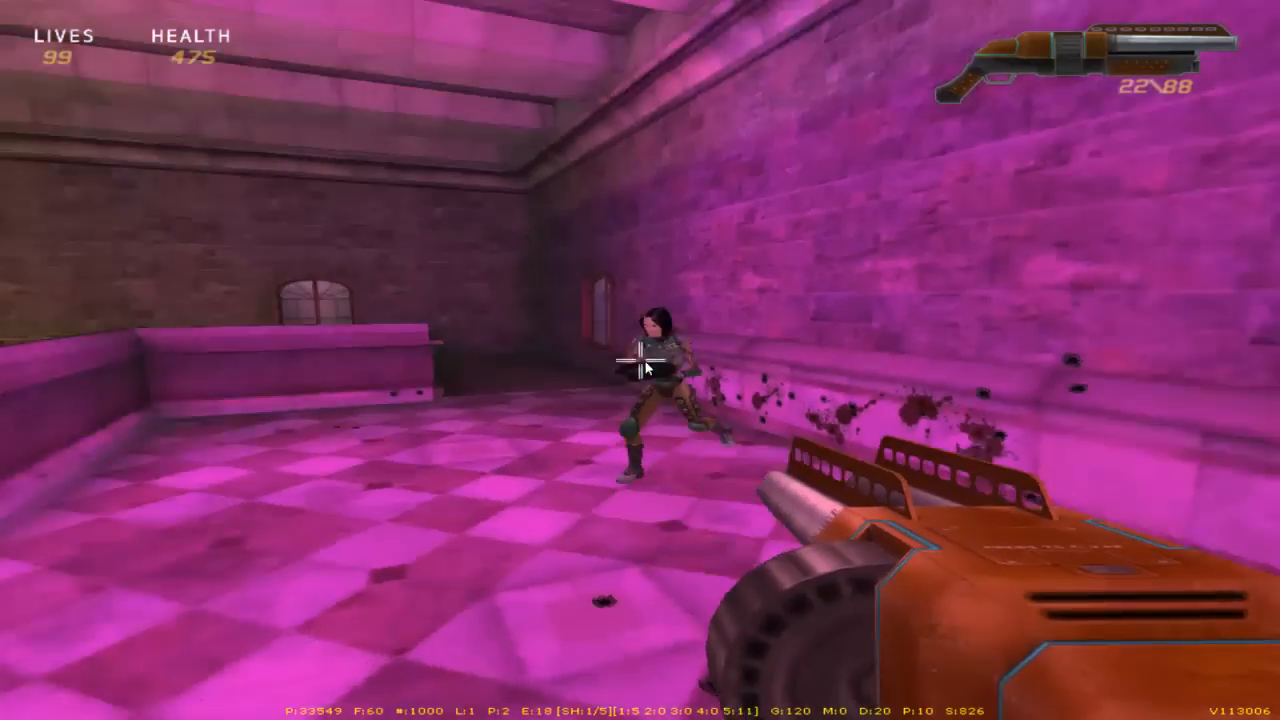
Keep shooting the armoured woman against the purple wall with the refilled shotgun until she falls
click(643, 364)
click(642, 364)
click(642, 365)
click(641, 366)
click(641, 366)
click(641, 366)
click(641, 366)
click(641, 366)
click(641, 366)
click(641, 366)
click(641, 366)
click(641, 366)
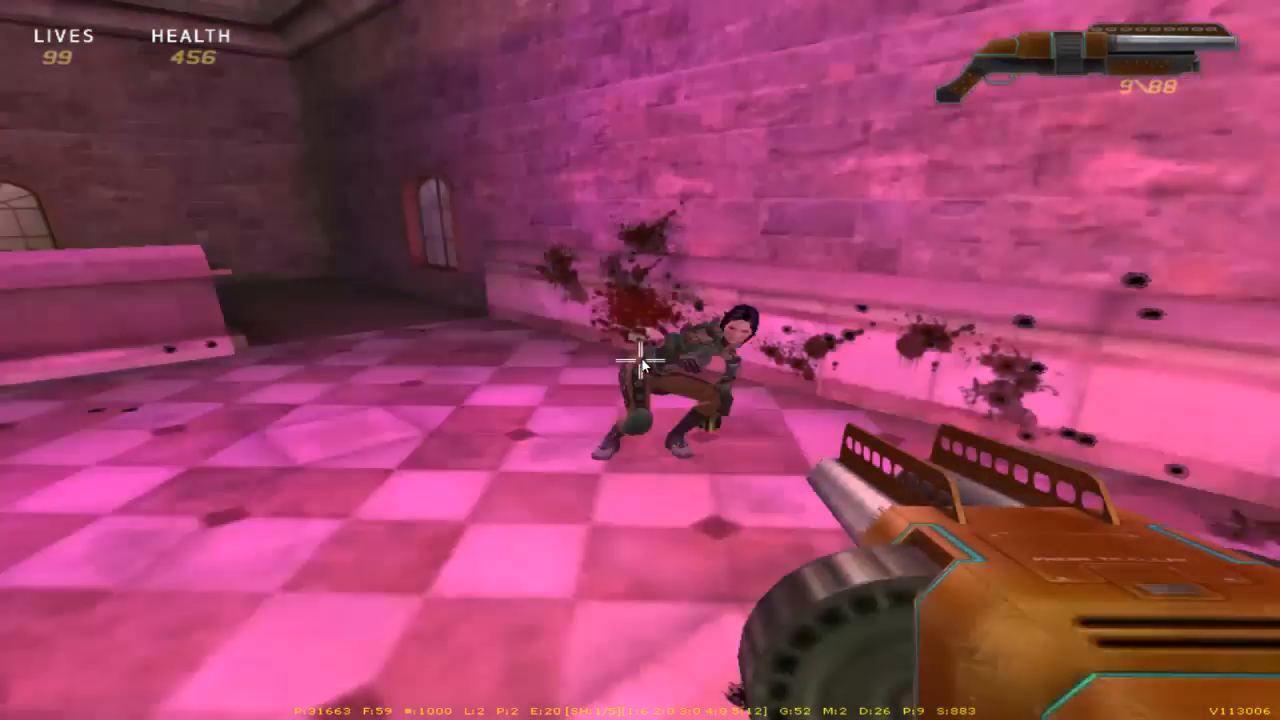
click(641, 366)
click(641, 366)
click(641, 366)
click(641, 366)
click(641, 366)
click(641, 366)
click(641, 366)
click(641, 366)
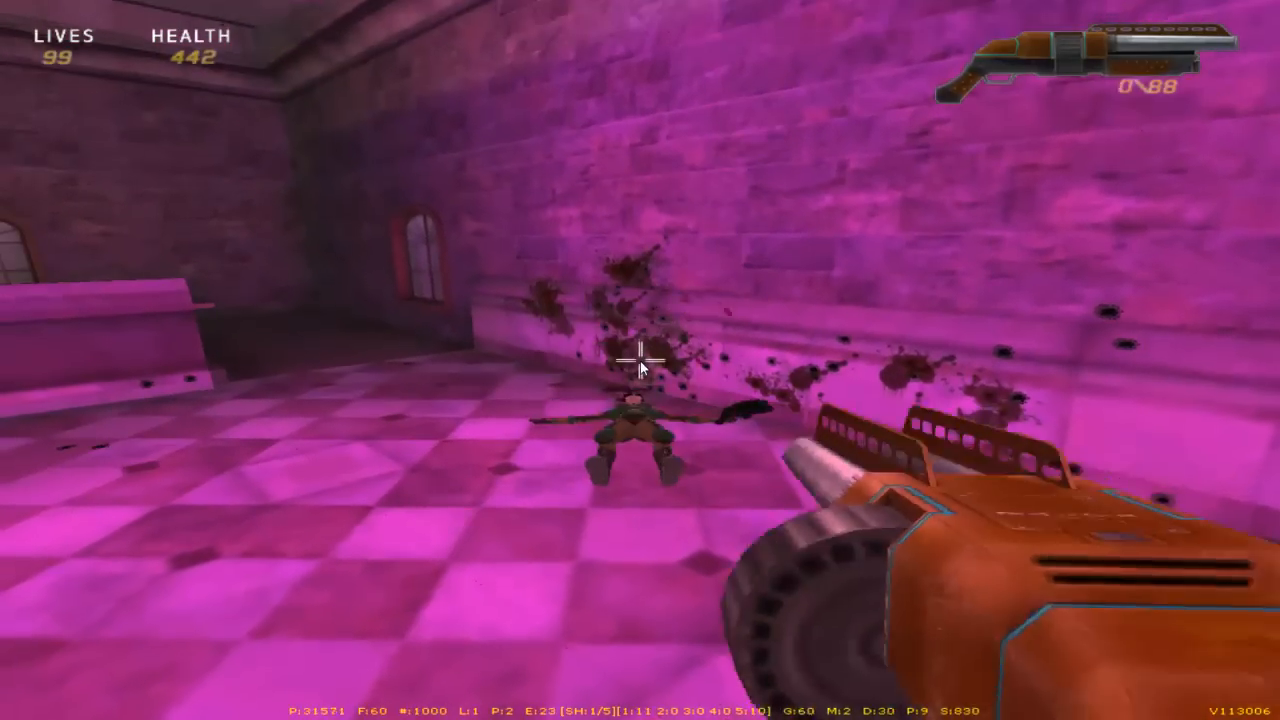
Reload the shotgun, fire at the fallen enemy and walk over to the body to collect the dropped ammo
key(r)
click(641, 366)
click(641, 366)
click(641, 366)
click(641, 366)
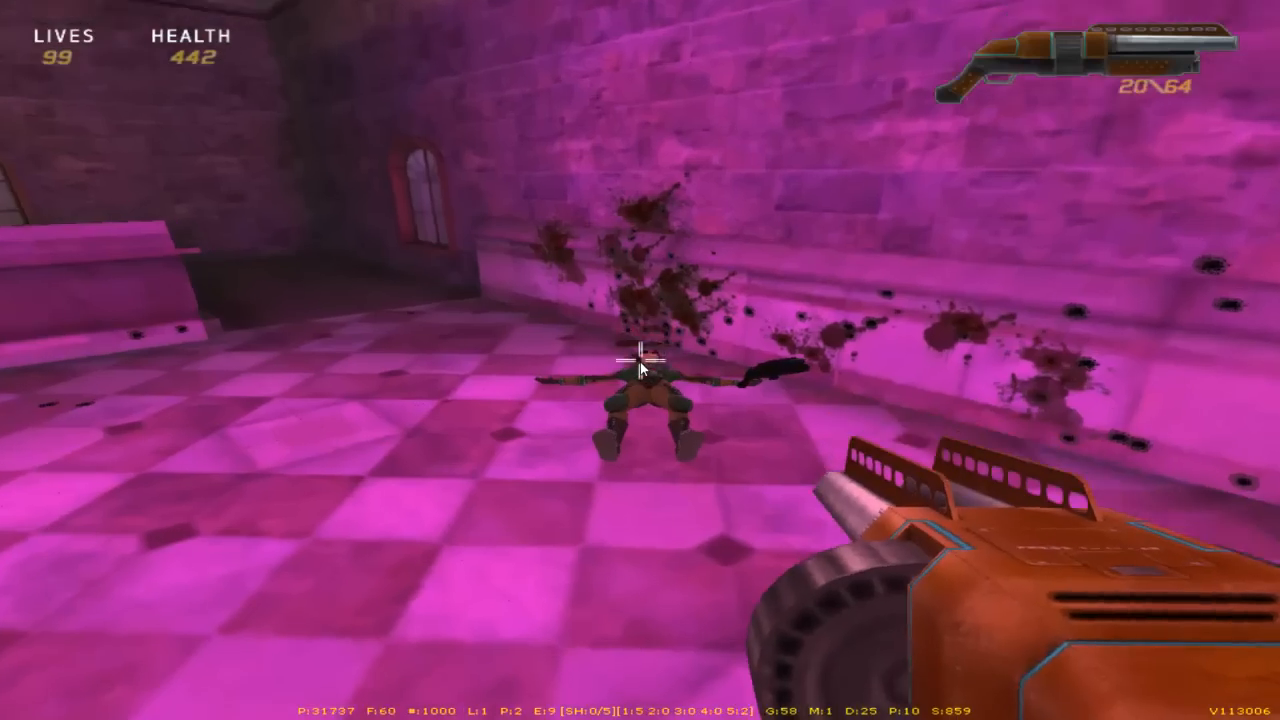
key(w)
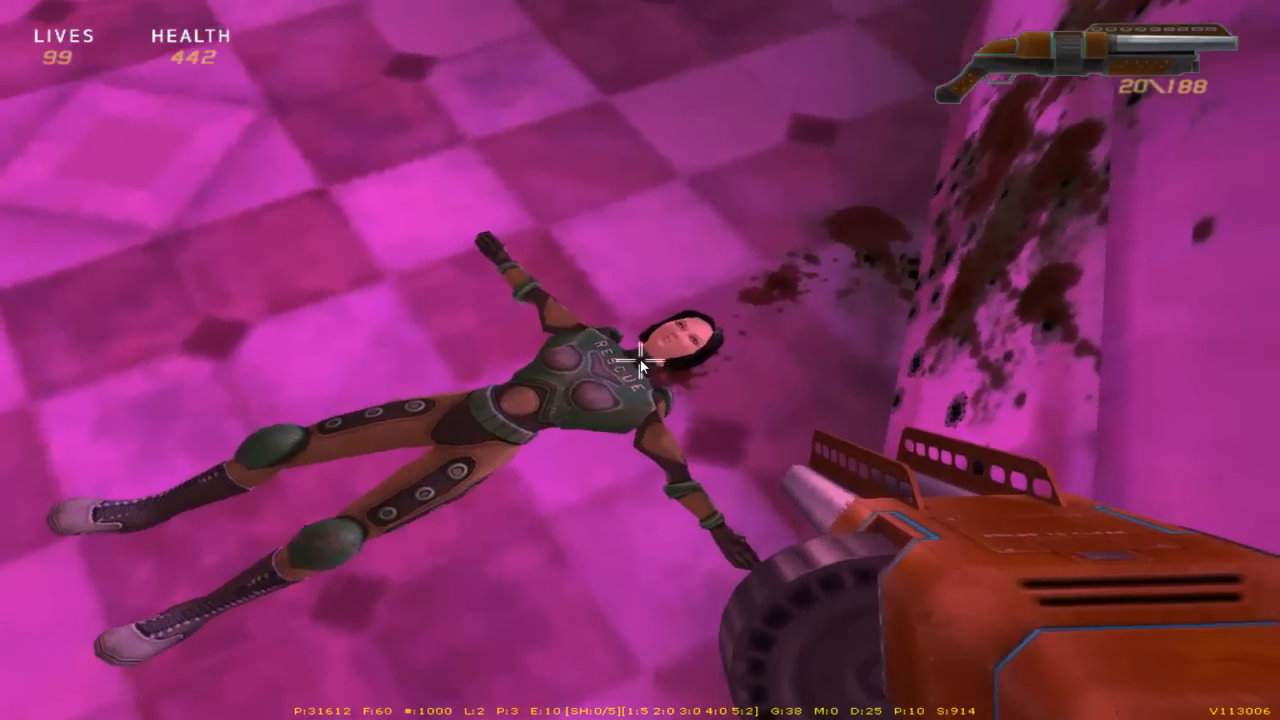
click(641, 366)
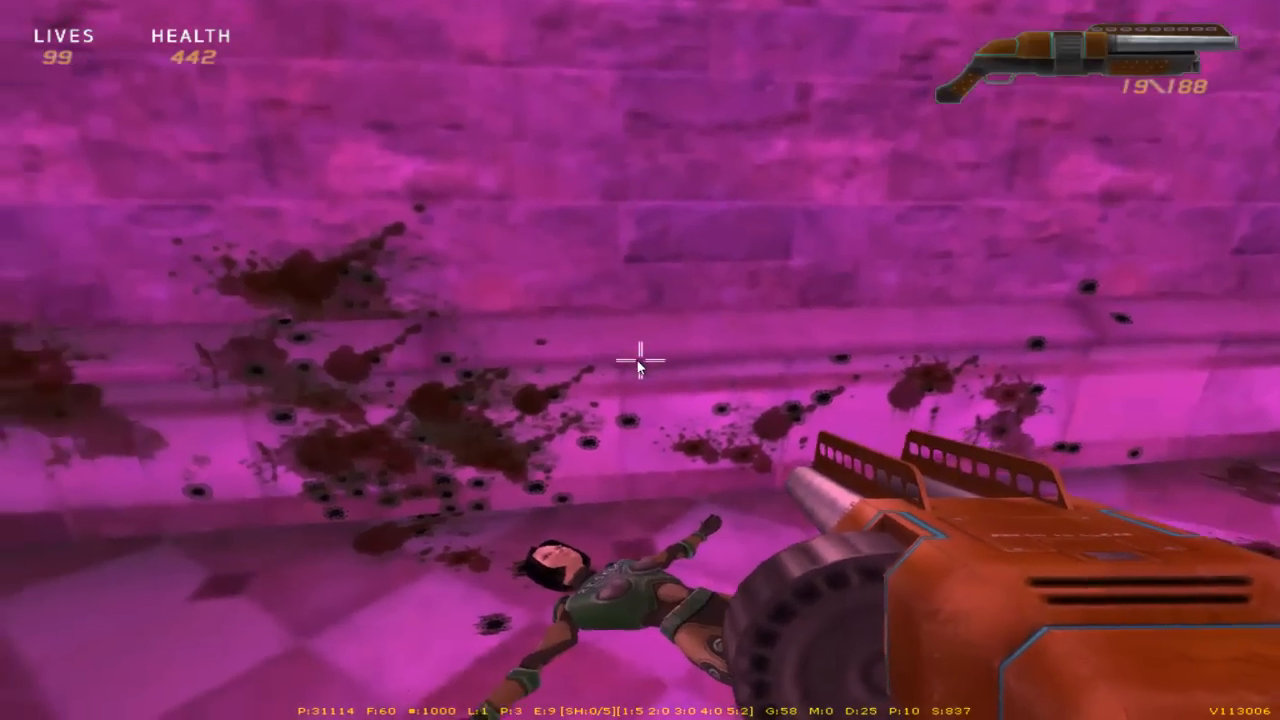
Jump over the platform's parapet to the lower floor, walk under the balcony and end the test game
key(w)
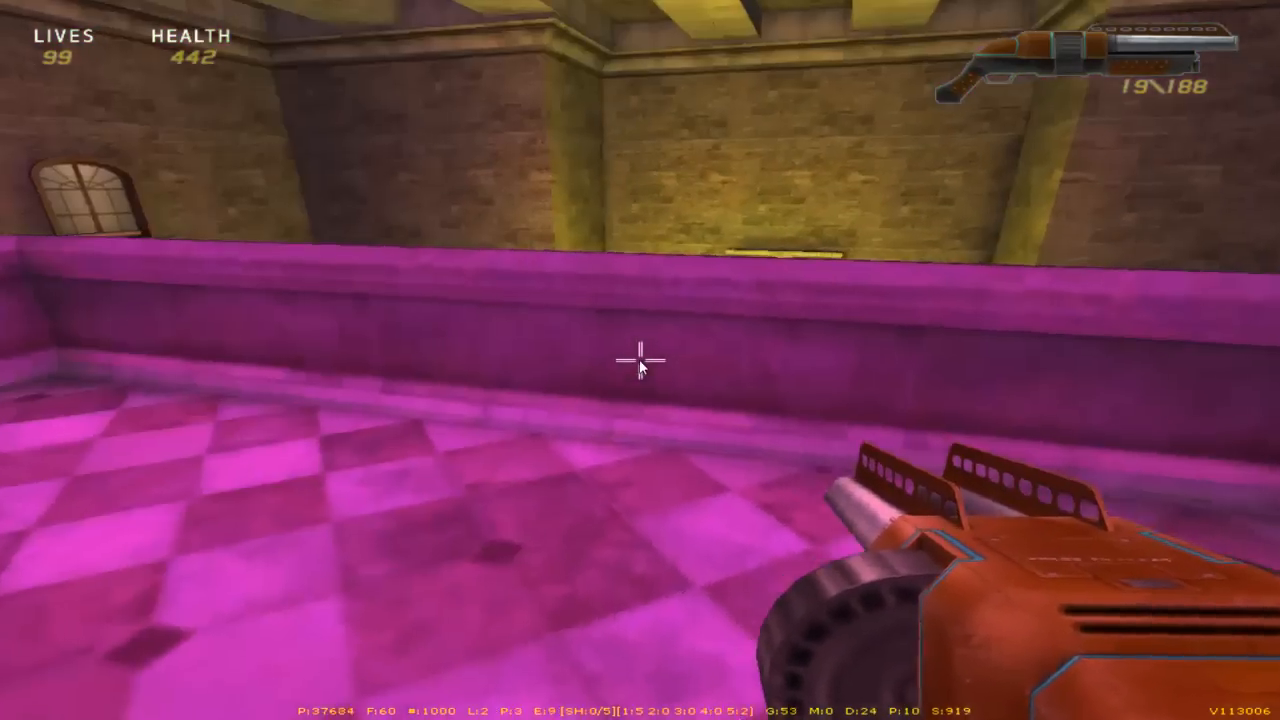
key(space)
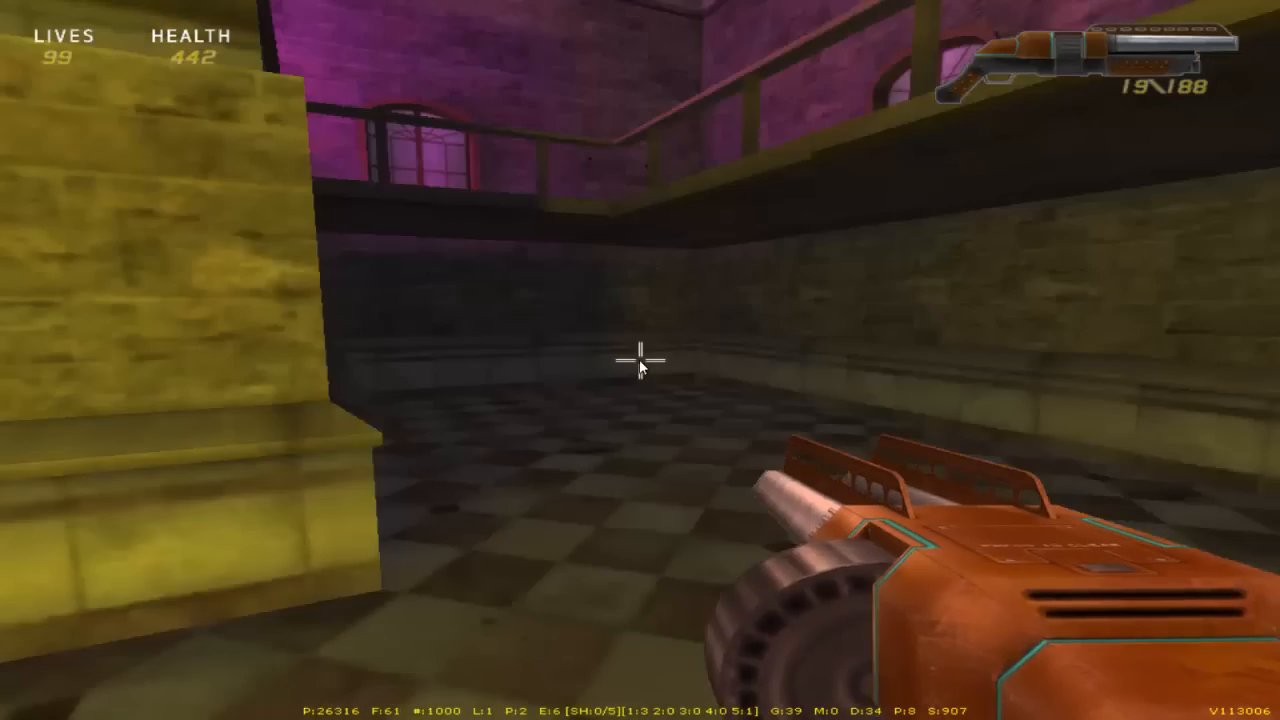
key(w)
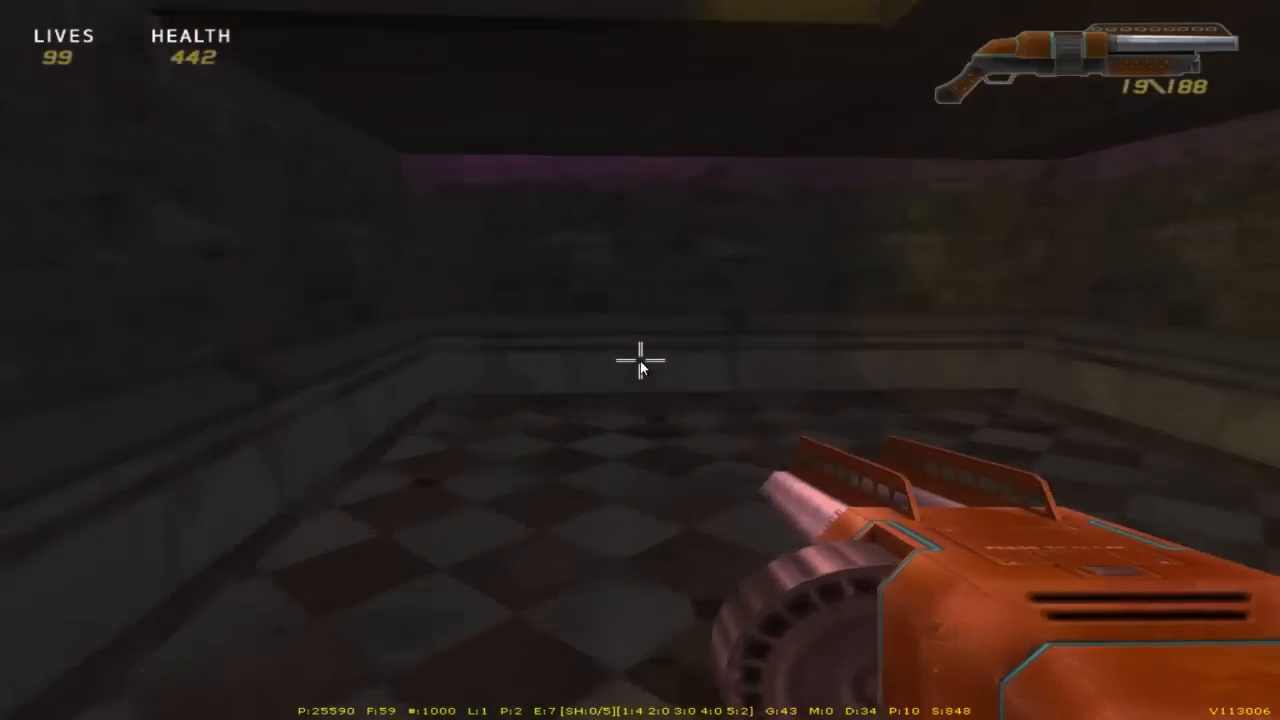
key(Escape)
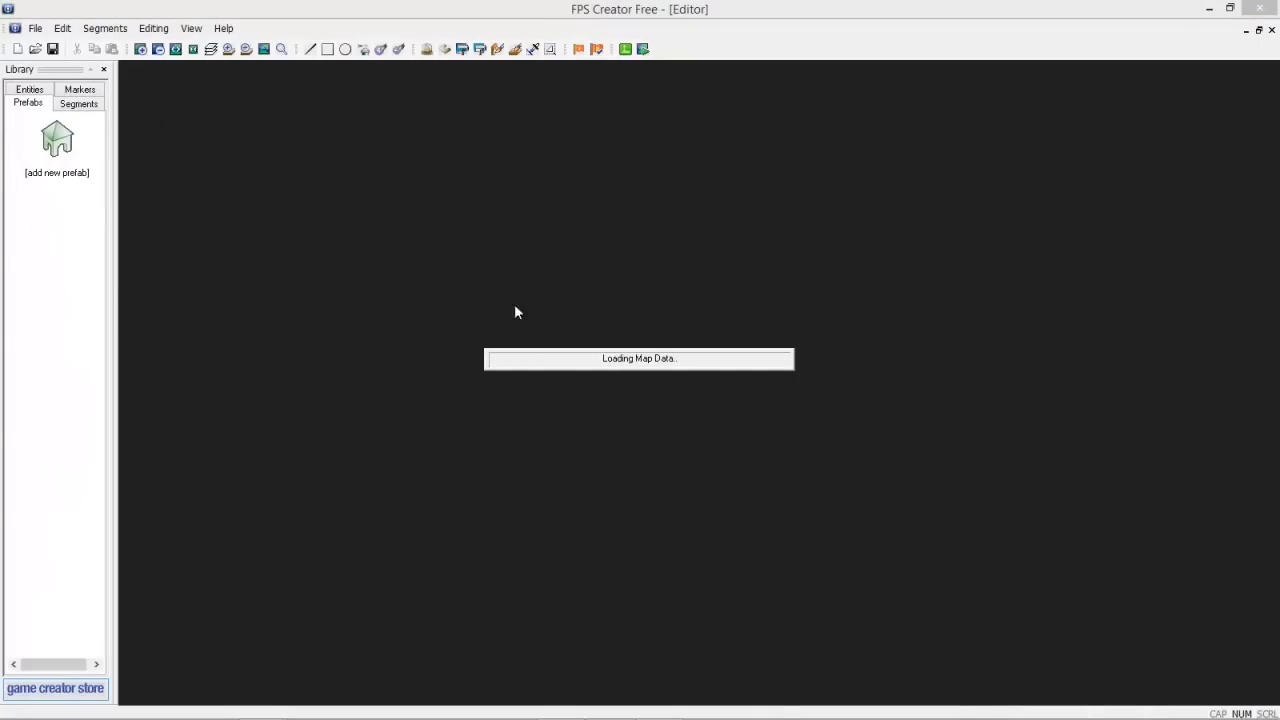
Open the Game Creator Store from the editor and look over its free items and login form
scroll(605, 310, down, 3)
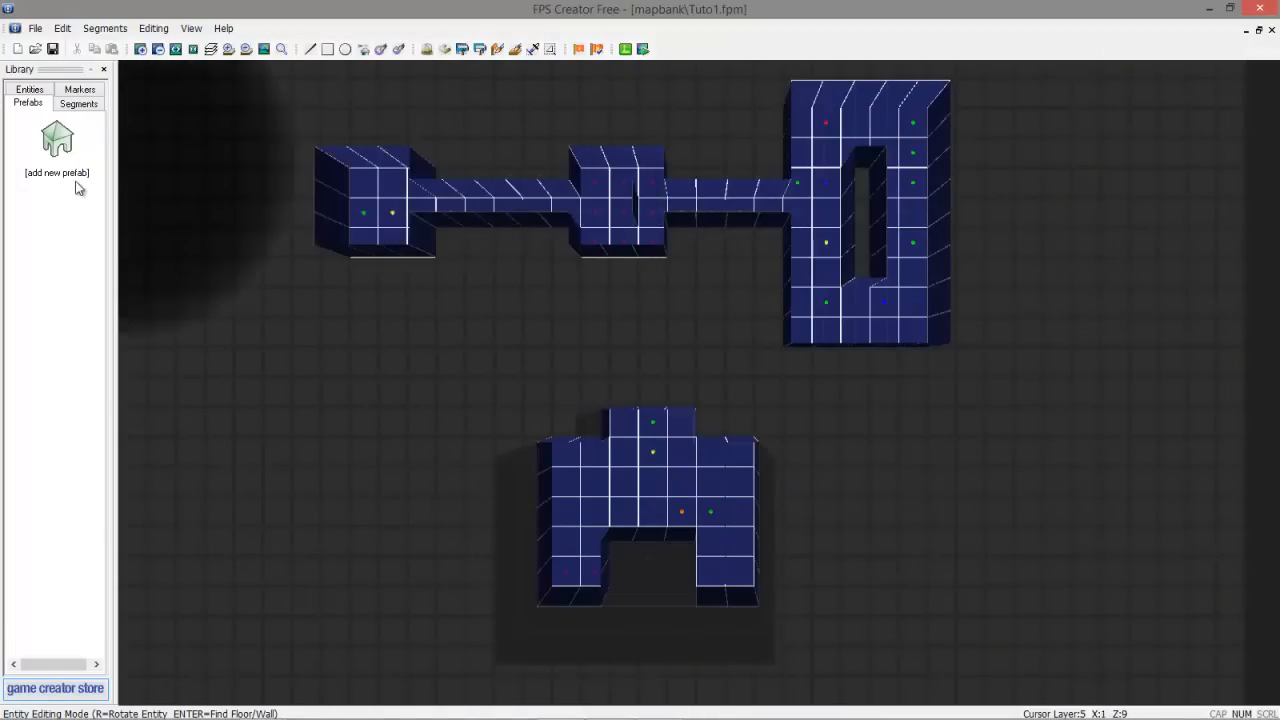
click(57, 688)
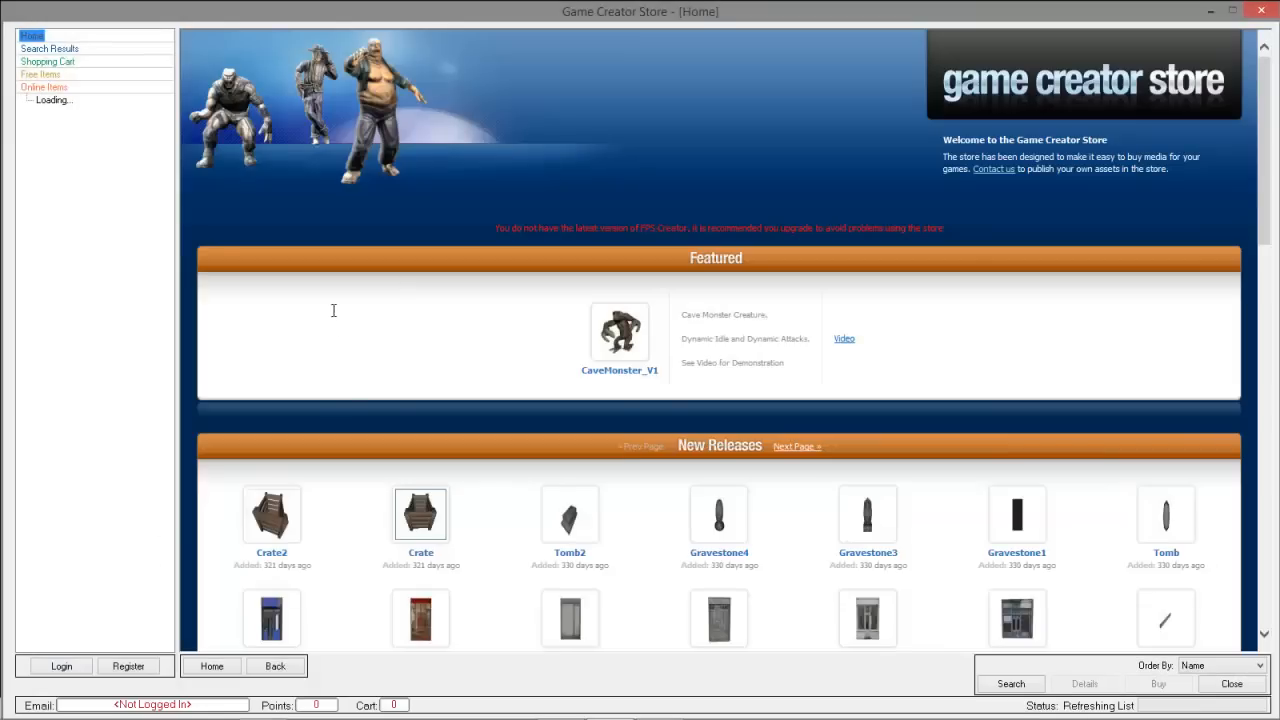
click(58, 75)
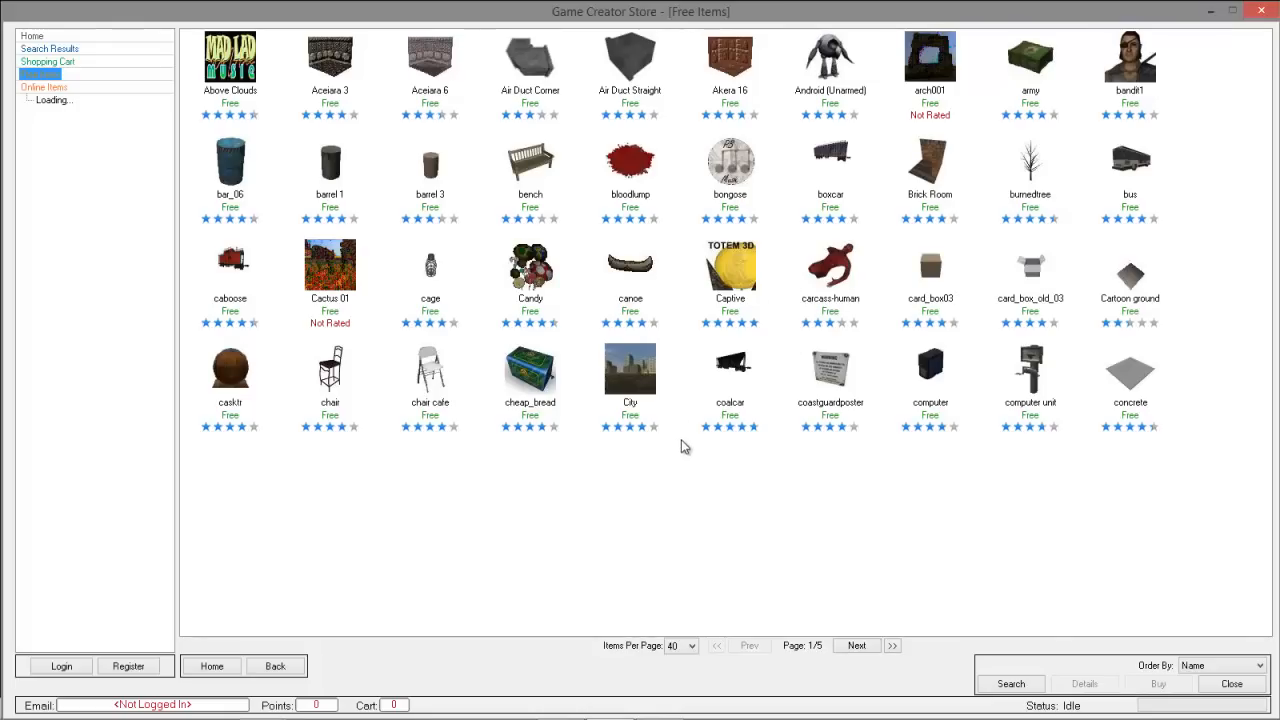
click(62, 666)
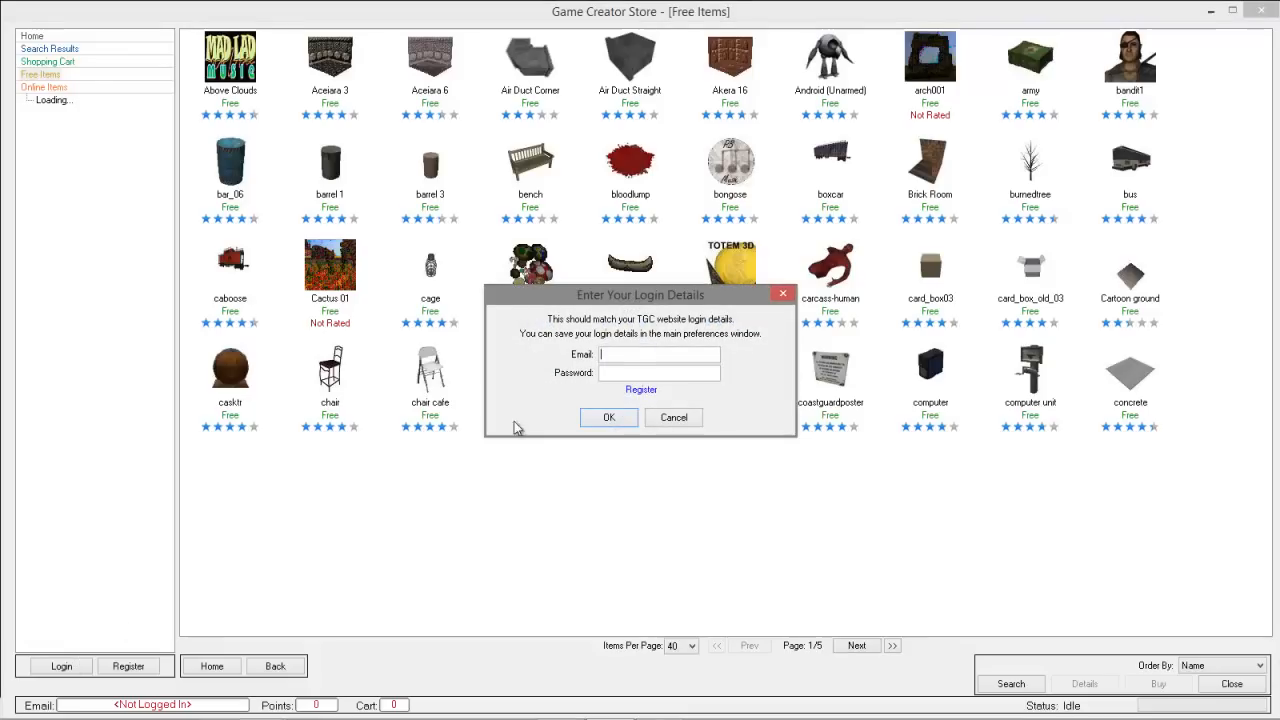
click(669, 418)
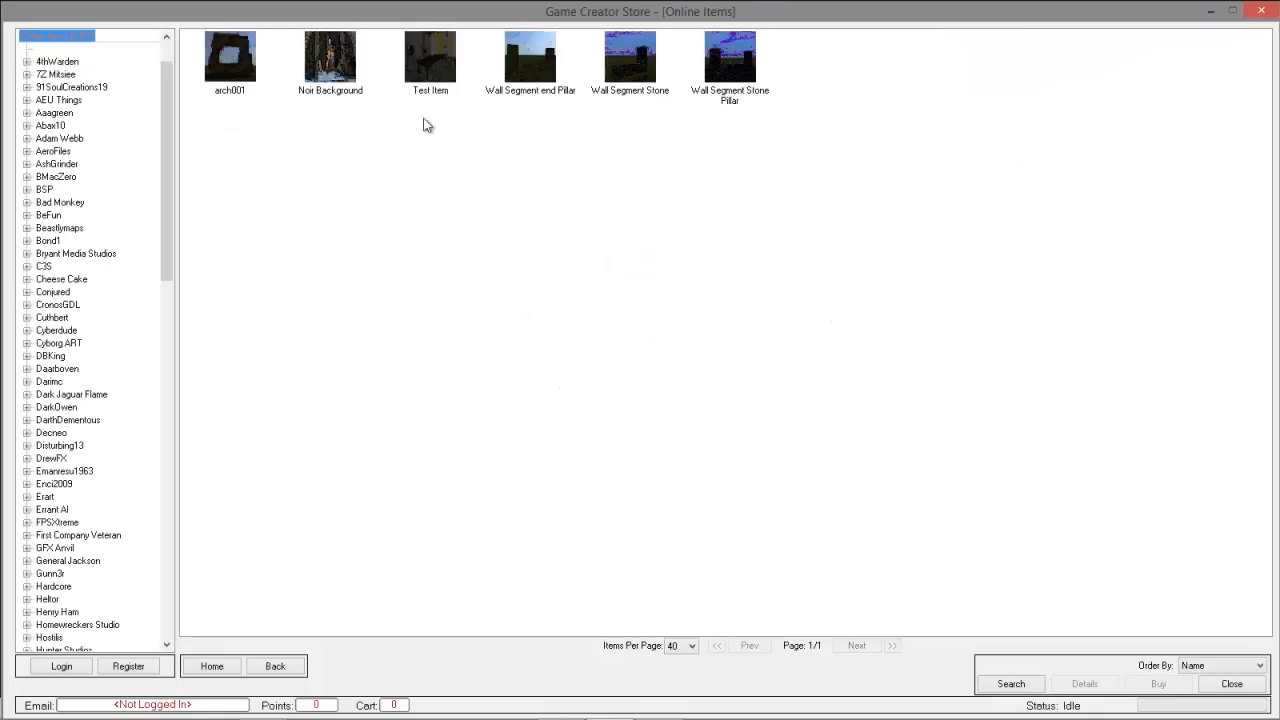
Look through the publisher list of the store's online items and close the store
drag(168, 160, 350, 148)
mouse_move(612, 718)
click(607, 695)
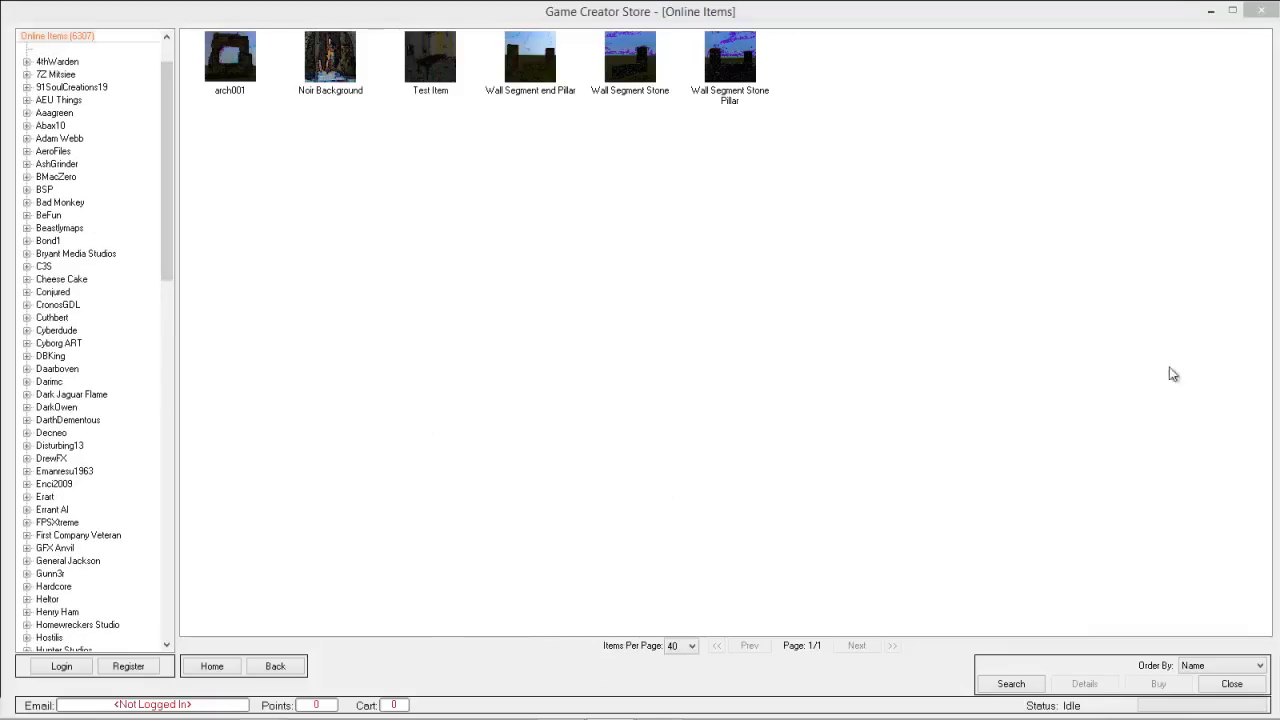
click(1231, 683)
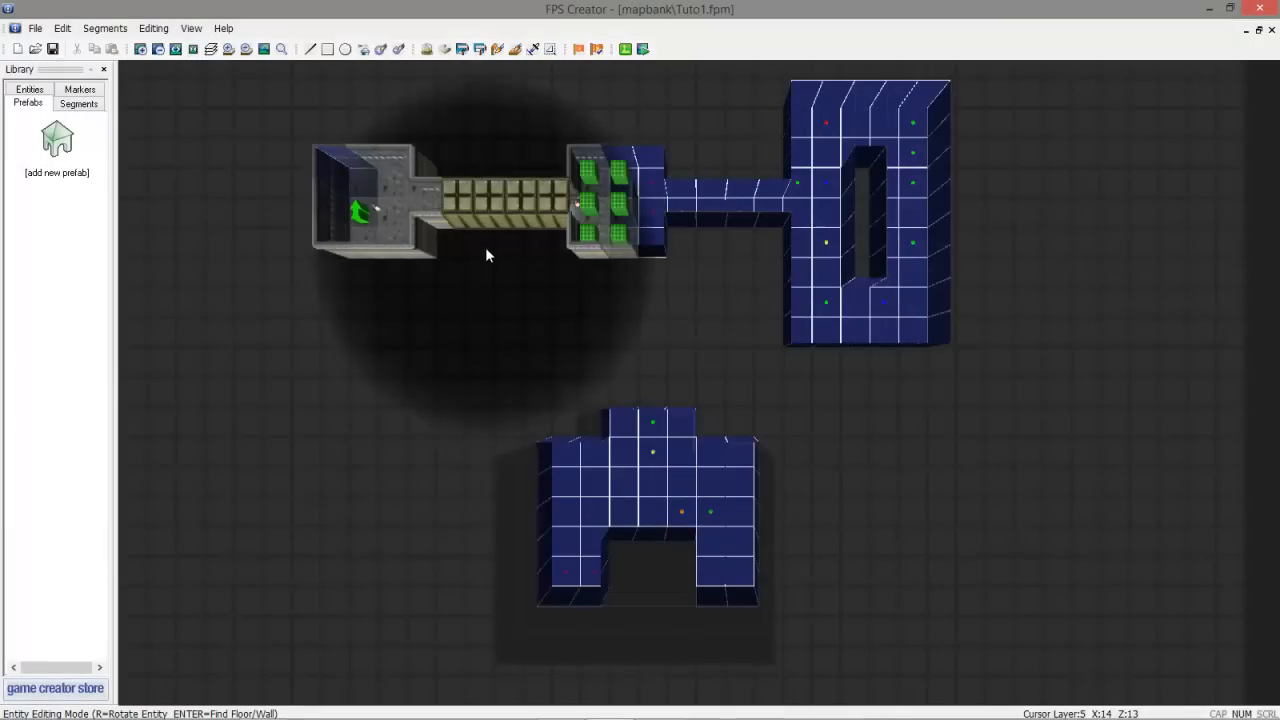